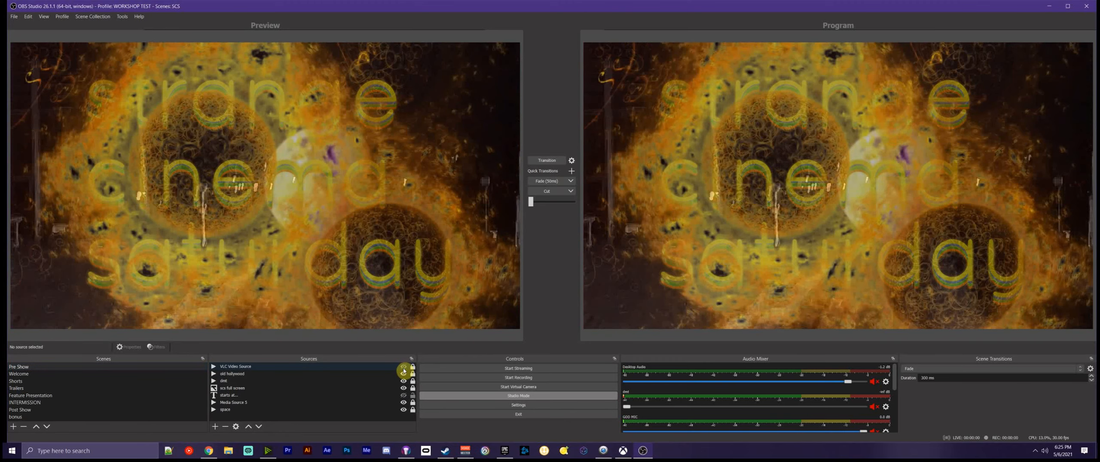
# Hide the VLC Video Source, old hollywood, dmt, scs full screen, Media Source 5 and space sources in the preview scene.
pyautogui.click(404, 367)
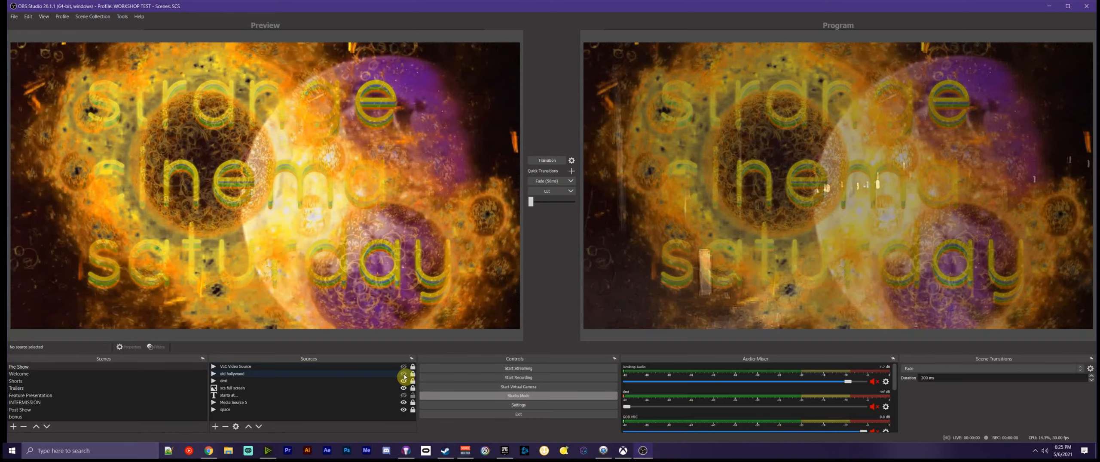
pyautogui.click(404, 381)
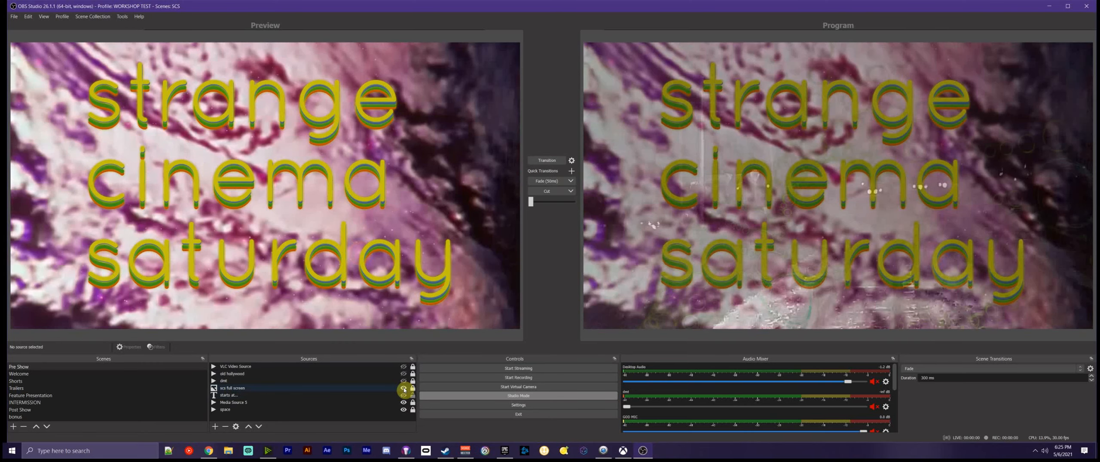
pyautogui.click(403, 388)
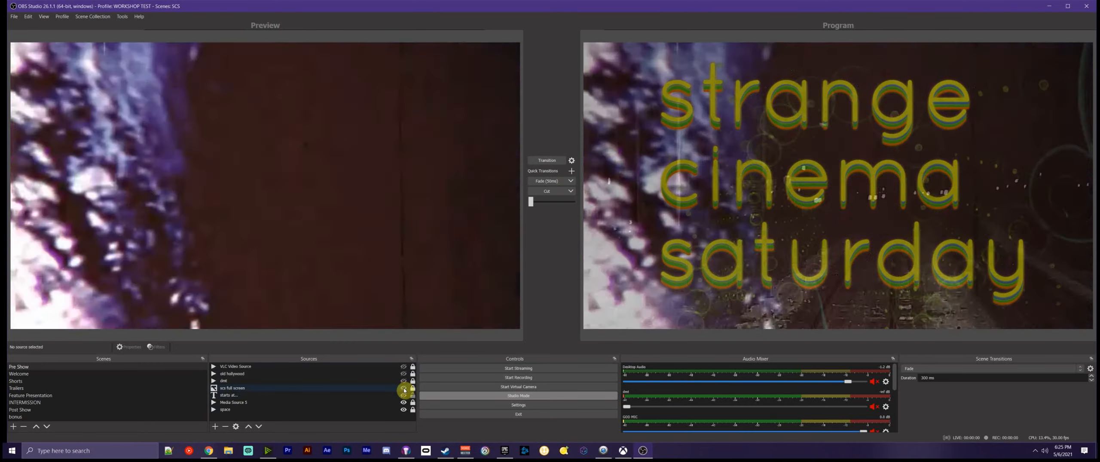
pyautogui.click(404, 402)
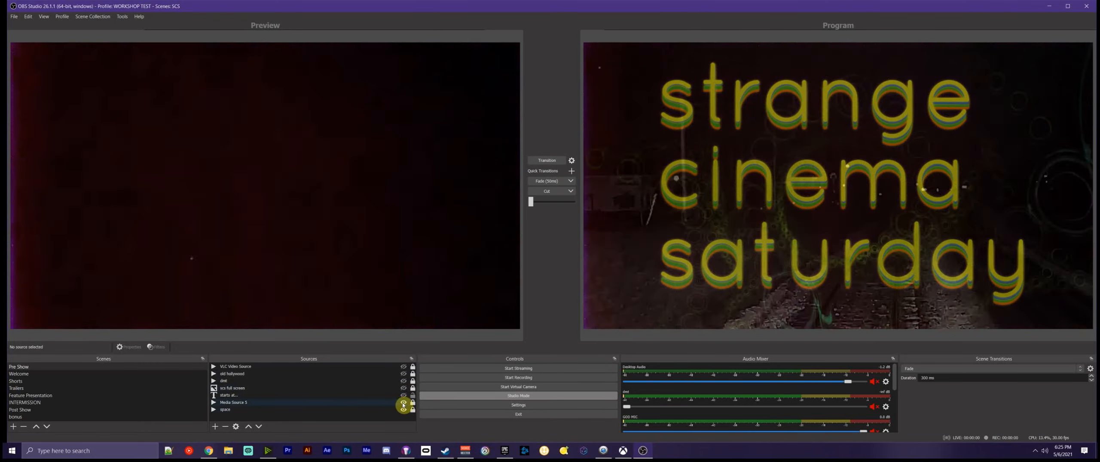
pyautogui.click(403, 409)
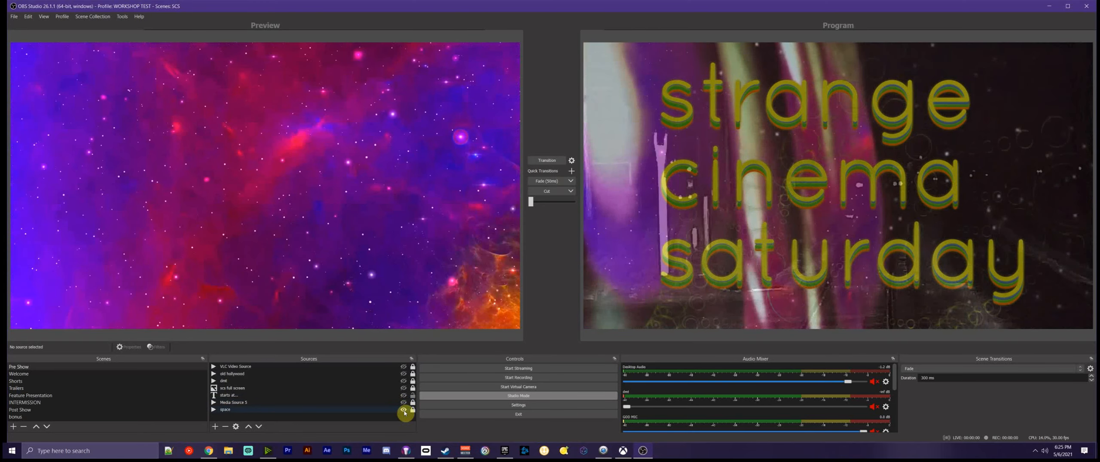
pyautogui.click(404, 409)
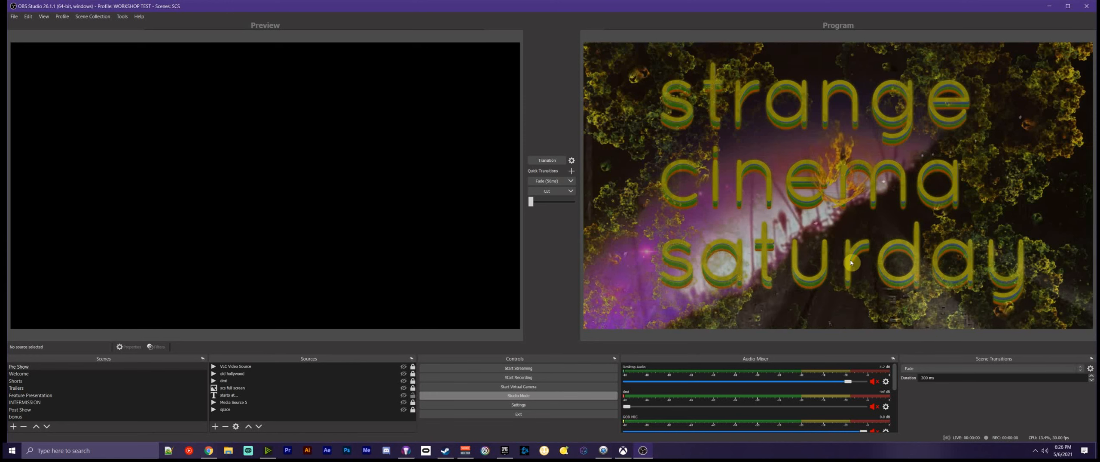
# Make the VLC Video Source visible again and select it to bring up its playback controls.
pyautogui.click(404, 367)
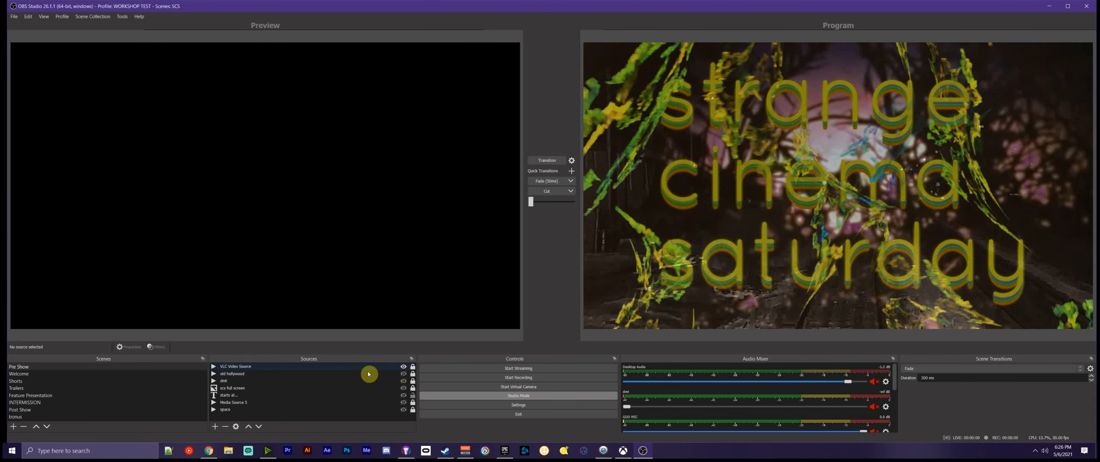
pyautogui.click(339, 366)
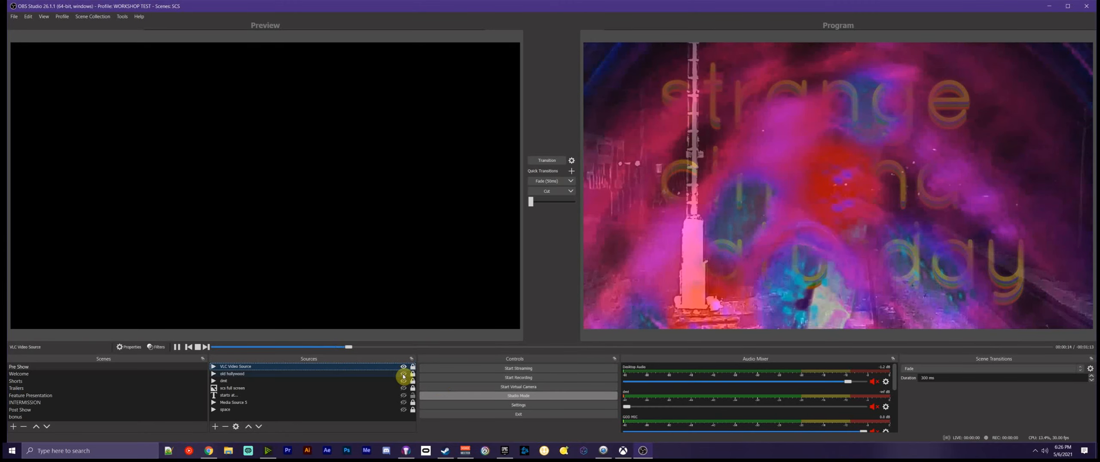
# Show the old hollywood source in the preview scene and hide it again.
pyautogui.click(404, 373)
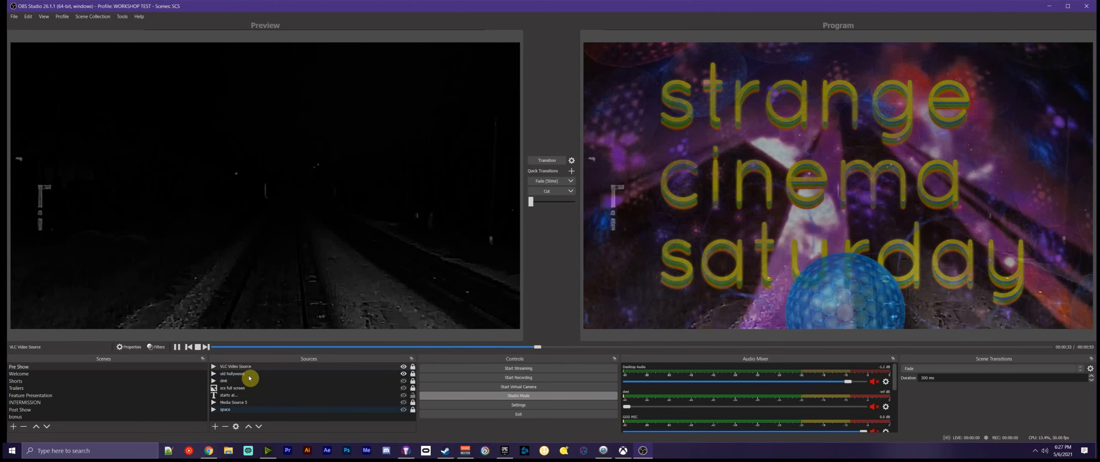
pyautogui.click(232, 367)
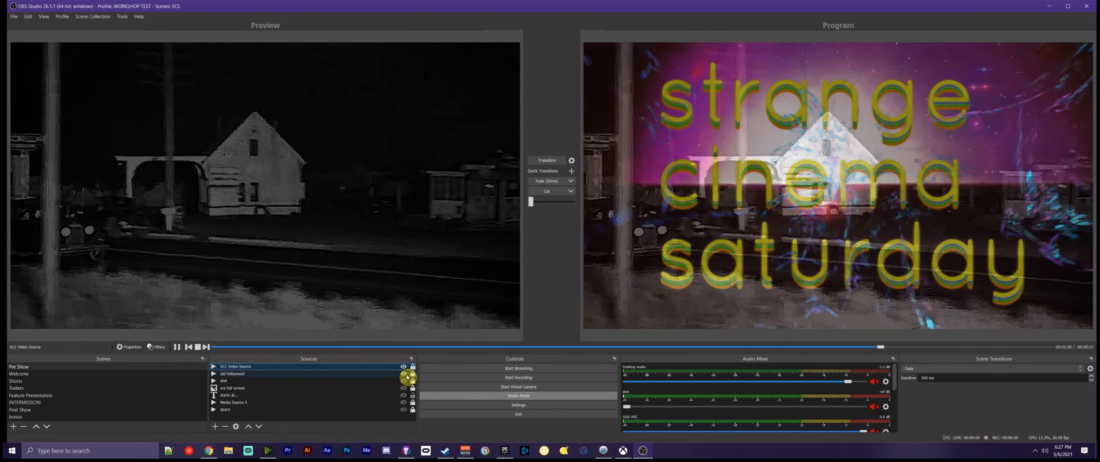
pyautogui.click(404, 374)
# Examine the VLC Video Source's properties, including looping, shuffle, visibility behavior, playlist and track settings, leaving them unchanged.
pyautogui.click(258, 366)
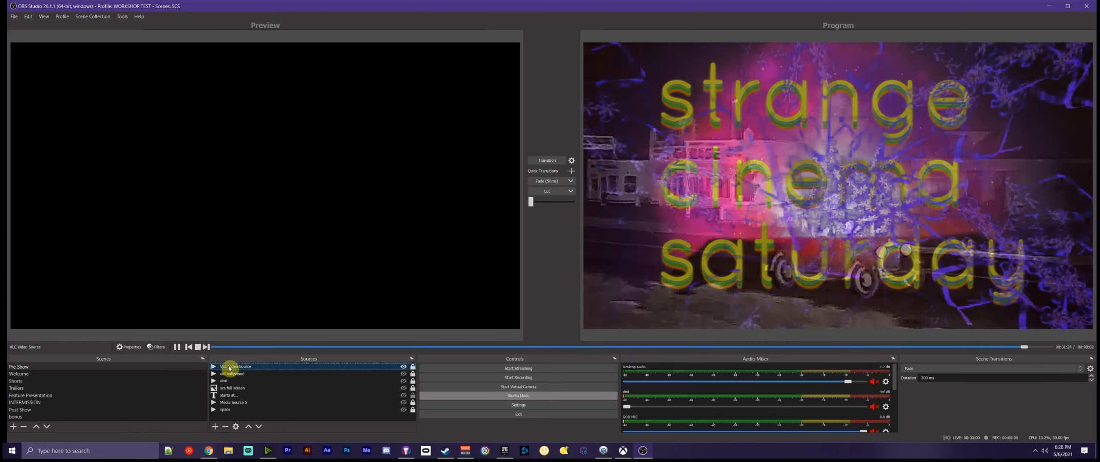
pyautogui.doubleClick(230, 368)
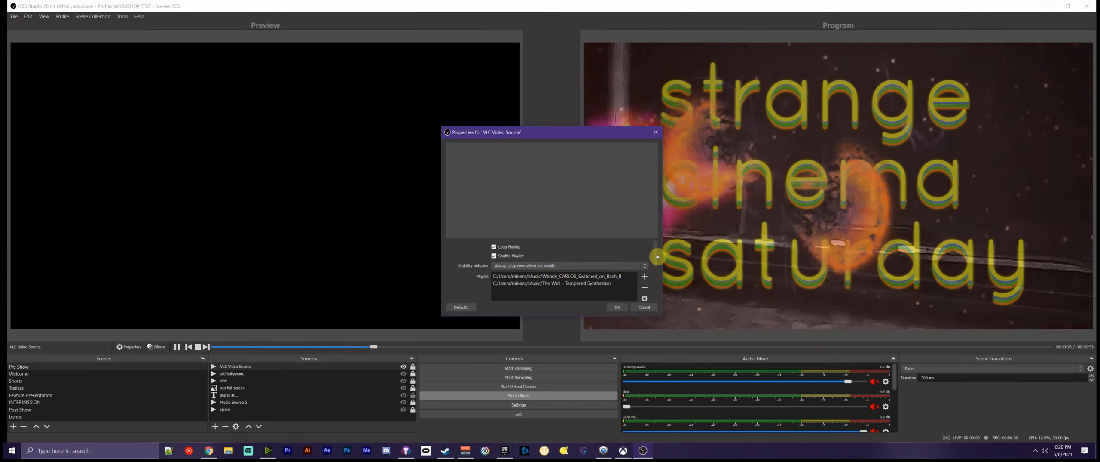
pyautogui.scroll(-1, 645, 258)
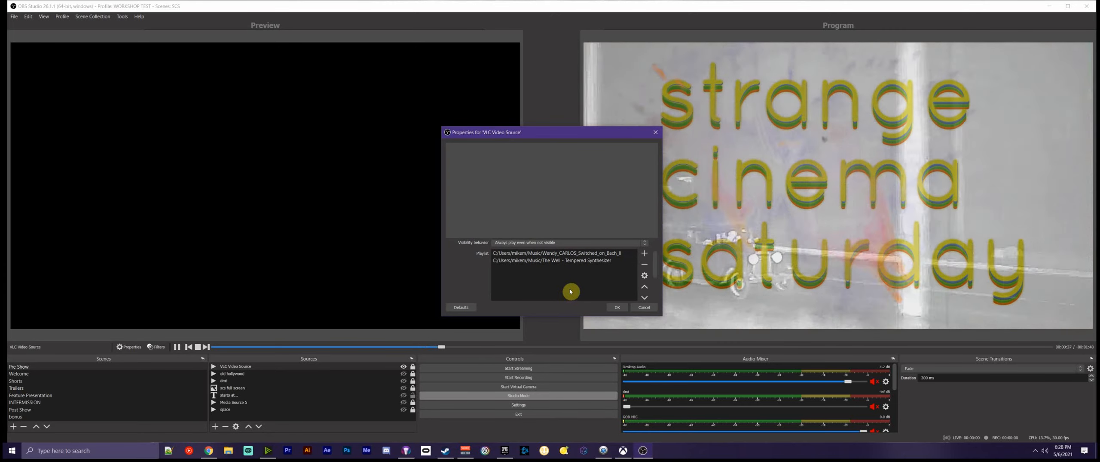
pyautogui.scroll(-2, 570, 291)
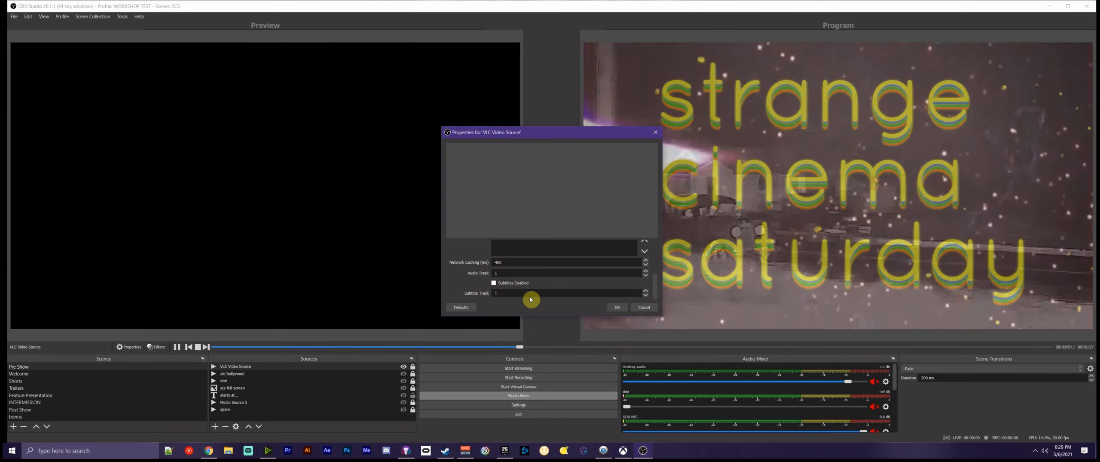
pyautogui.click(656, 132)
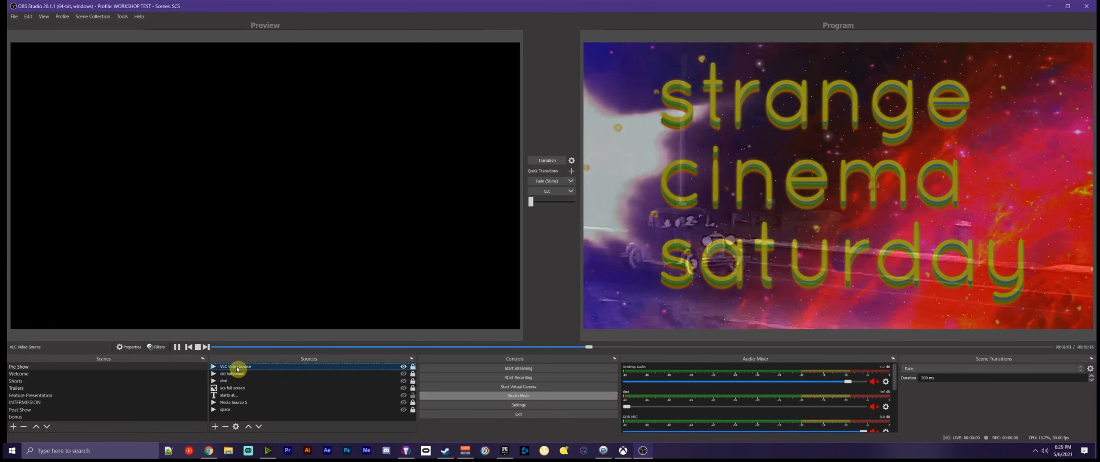
# Rename the VLC Video Source as MUSIC and skip its playlist to the next track.
pyautogui.rightClick(236, 367)
pyautogui.click(282, 244)
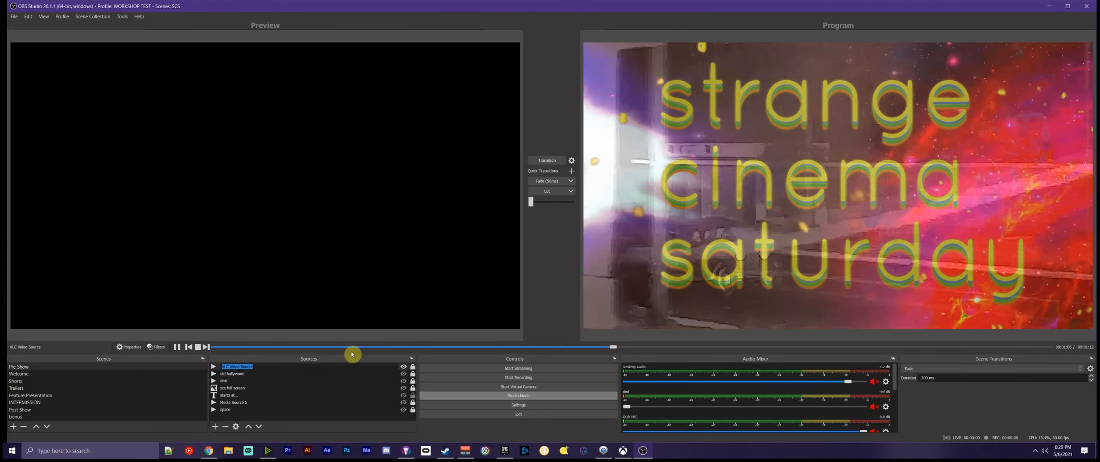
pyautogui.write('MUSI')
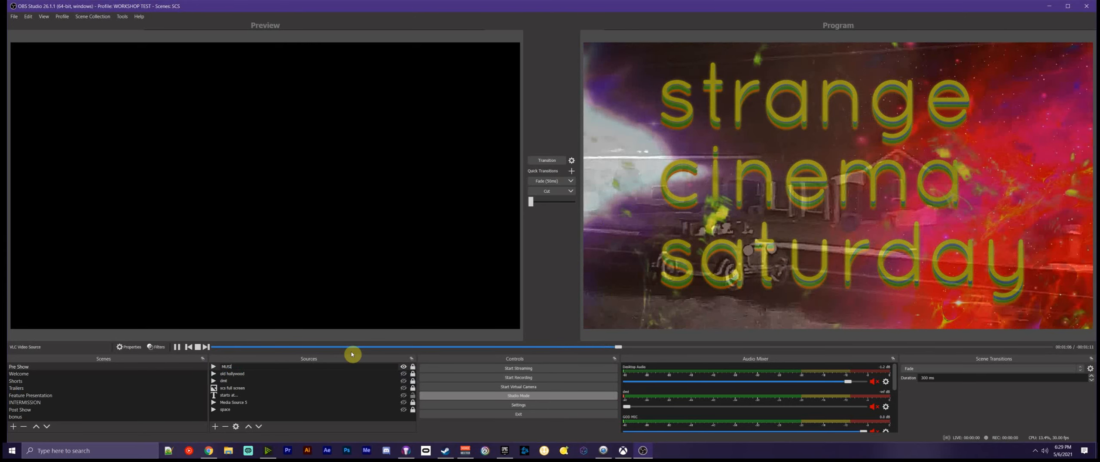
pyautogui.write('C')
pyautogui.press('Return')
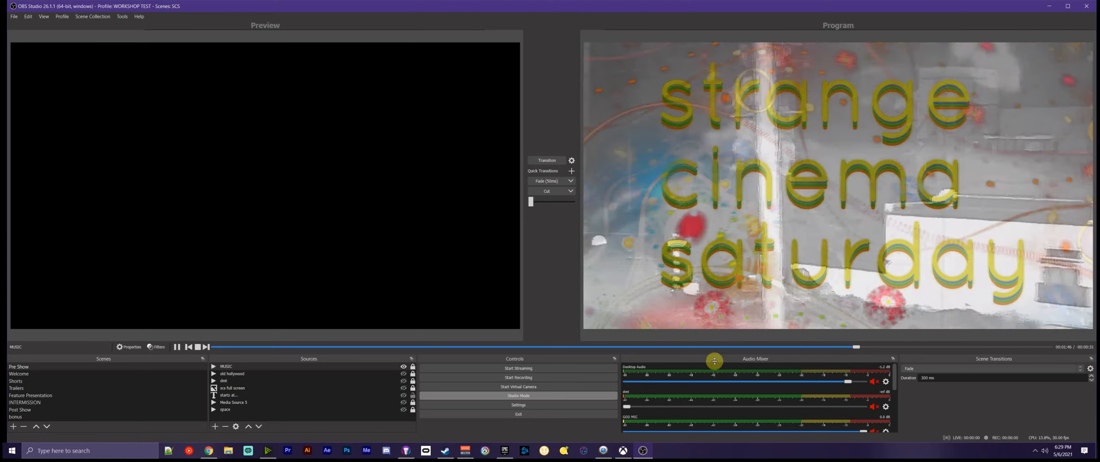
pyautogui.click(269, 371)
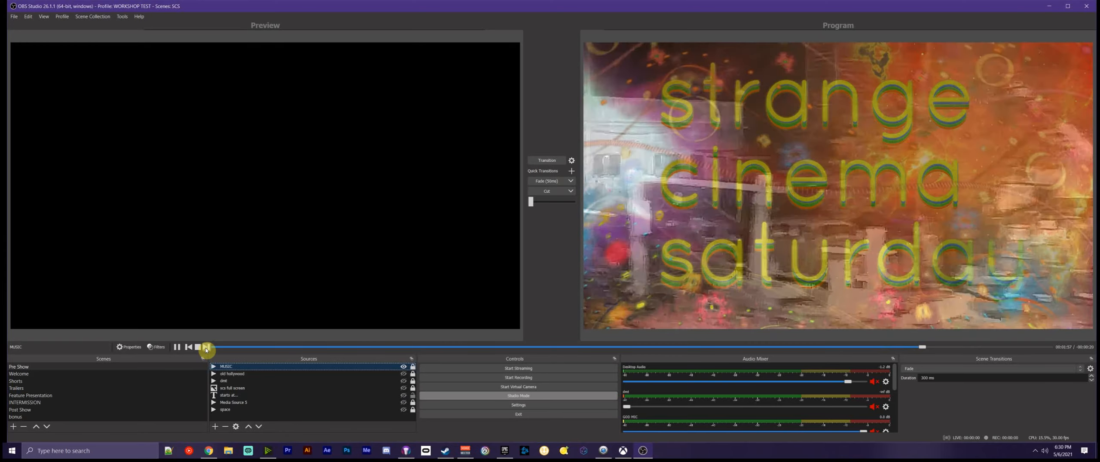
pyautogui.click(206, 347)
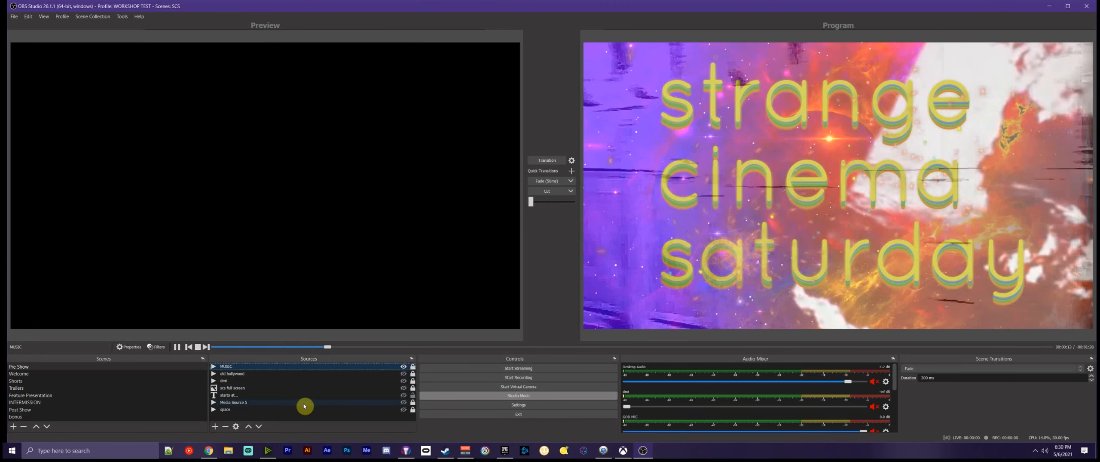
# Review the MUSIC source's playlist, loop and shuffle properties and cancel without changes.
pyautogui.click(228, 368)
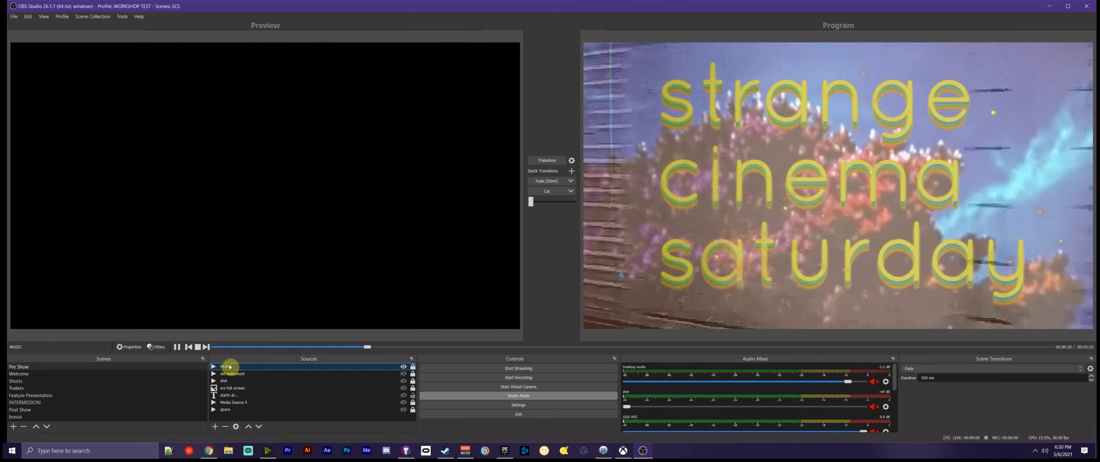
pyautogui.doubleClick(228, 366)
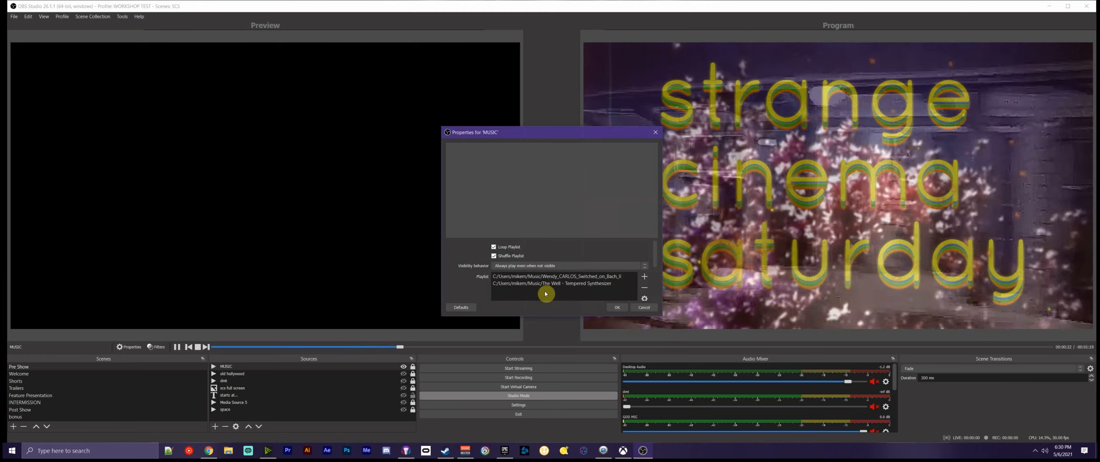
pyautogui.scroll(-5, 543, 290)
pyautogui.scroll(5, 543, 290)
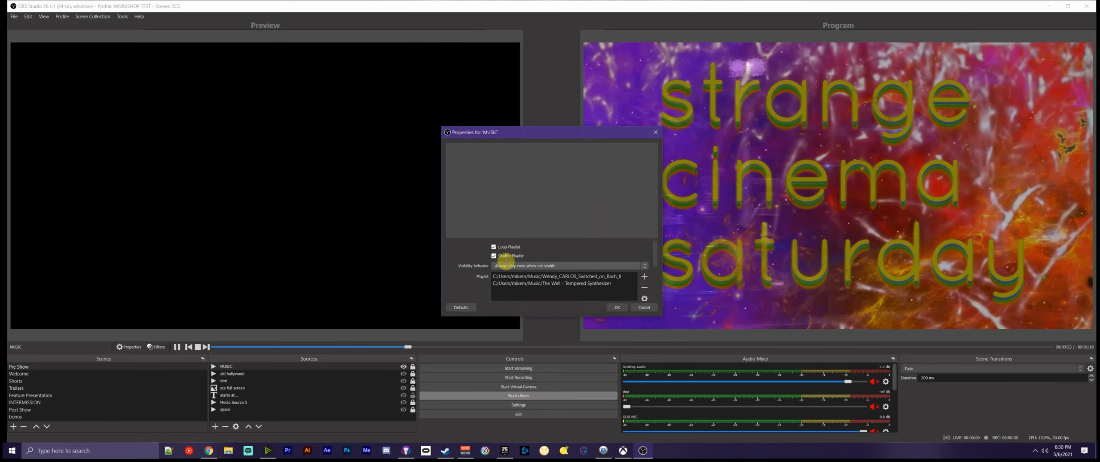
pyautogui.scroll(-5, 619, 269)
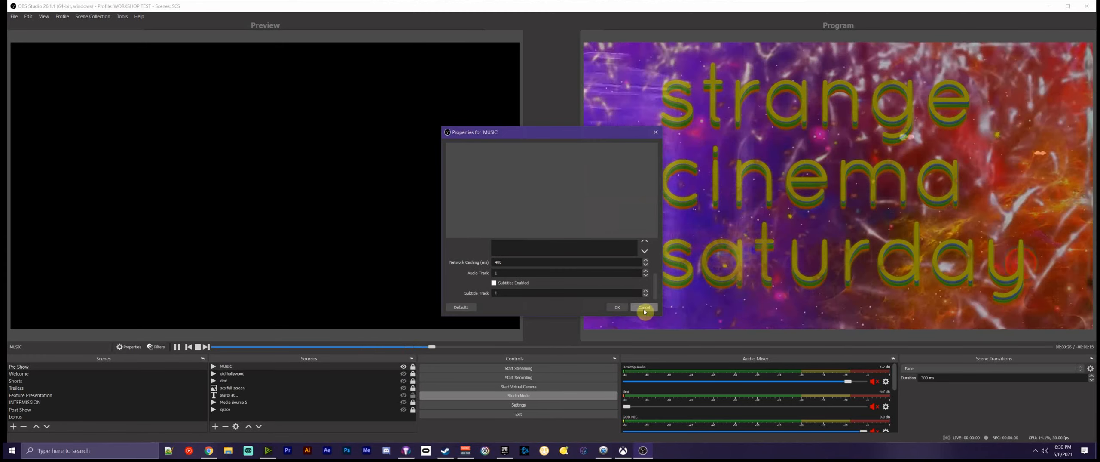
pyautogui.click(644, 308)
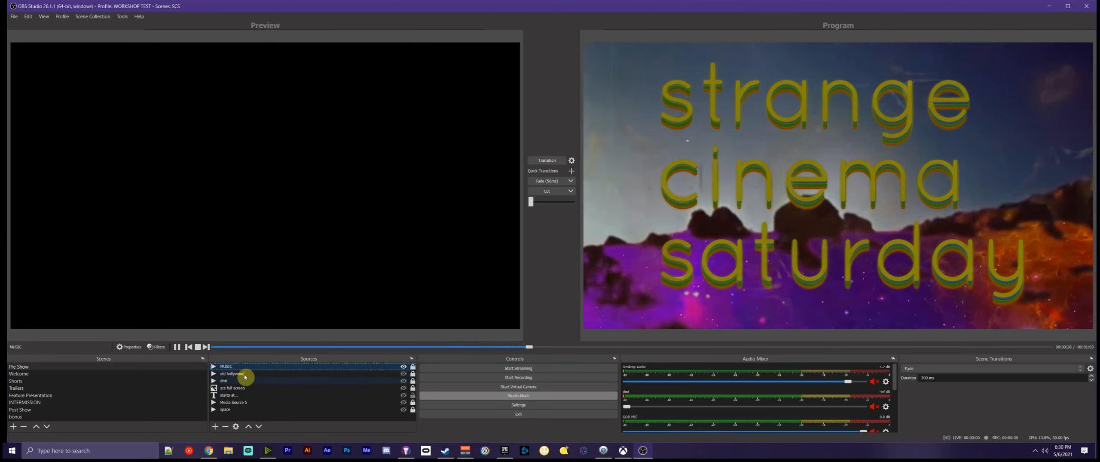
# Make the old hollywood source visible in the preview scene, leaving no source selected.
pyautogui.click(244, 374)
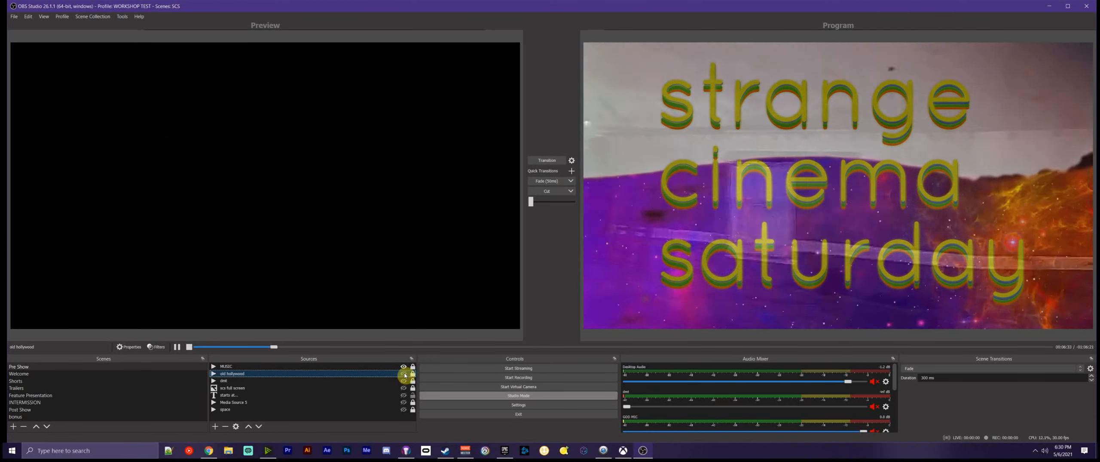
pyautogui.click(404, 374)
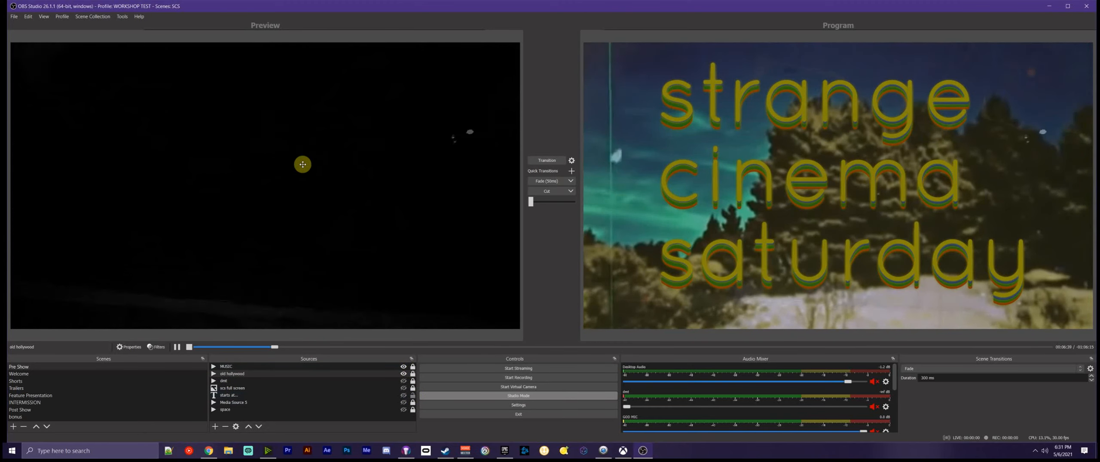
pyautogui.click(270, 121)
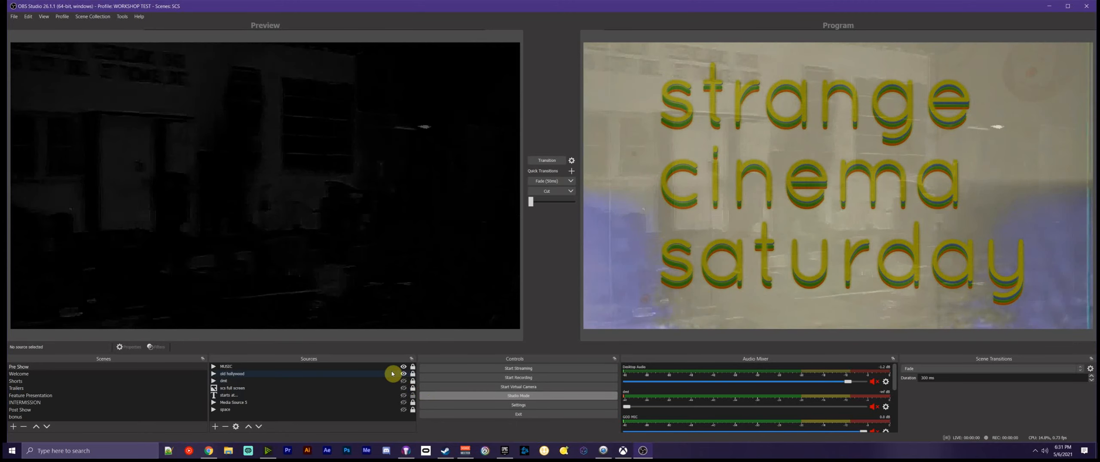
# Examine the old hollywood source's local file path and playback options, closing its properties without changes.
pyautogui.doubleClick(234, 375)
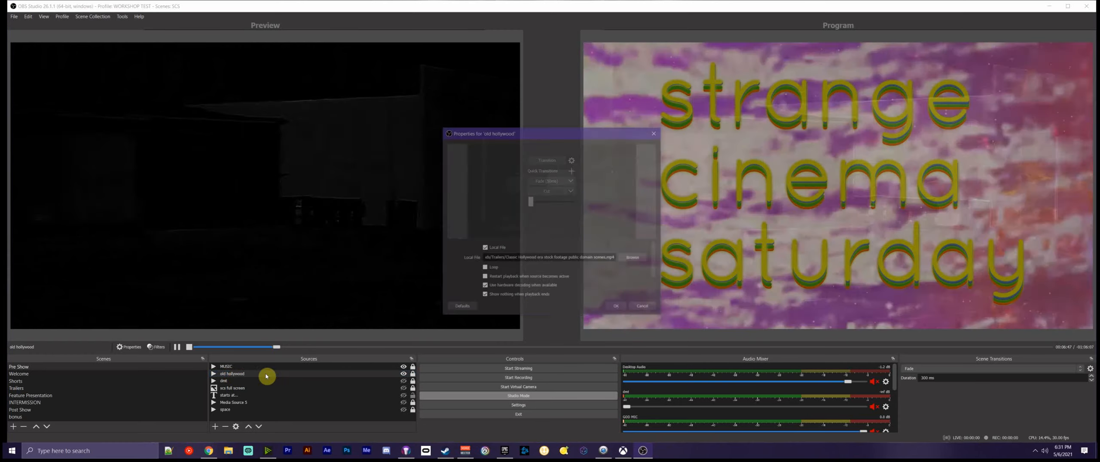
pyautogui.moveTo(542, 131); pyautogui.dragTo(458, 60)
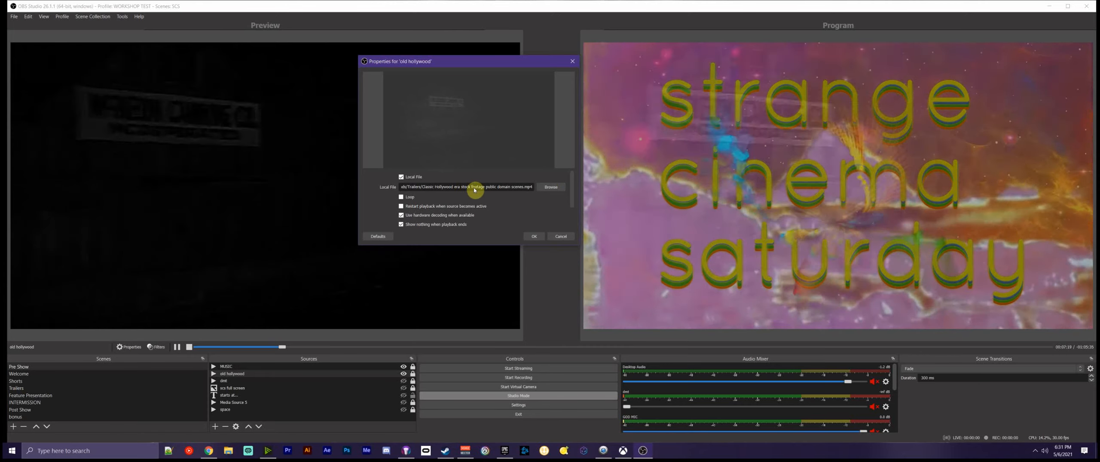
pyautogui.moveTo(480, 186); pyautogui.dragTo(583, 189)
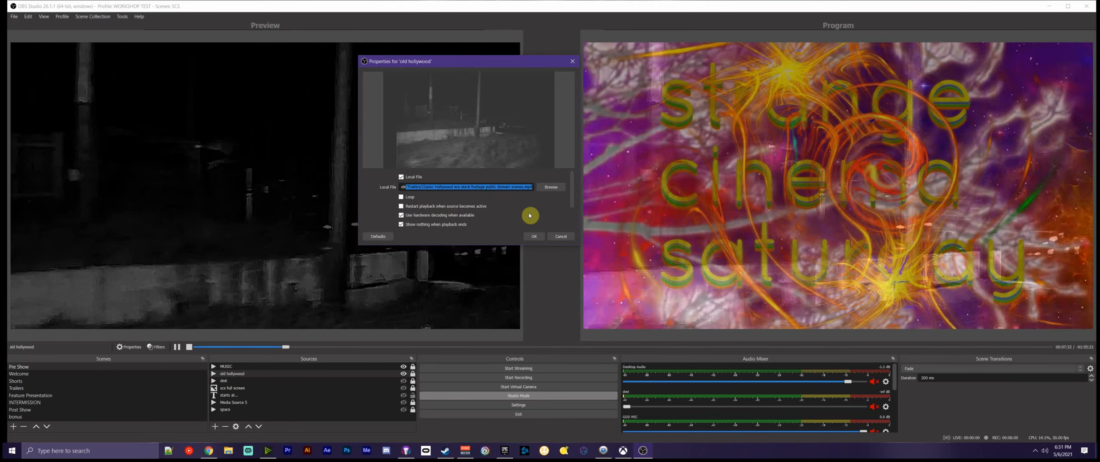
pyautogui.click(560, 237)
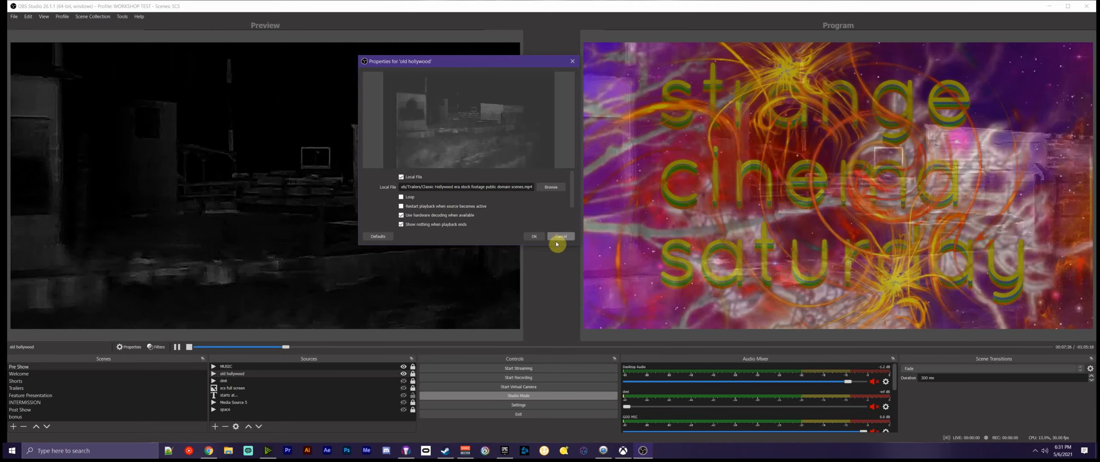
pyautogui.click(560, 237)
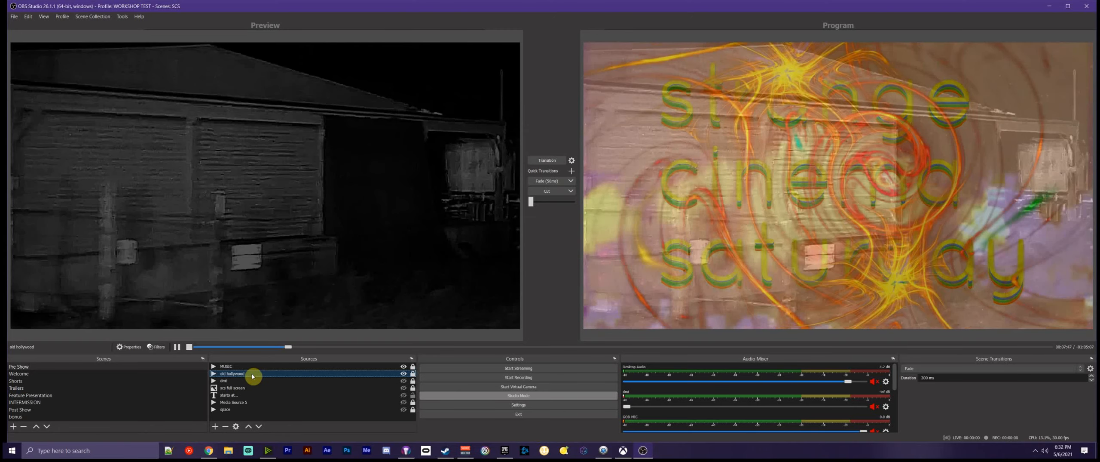
pyautogui.doubleClick(252, 374)
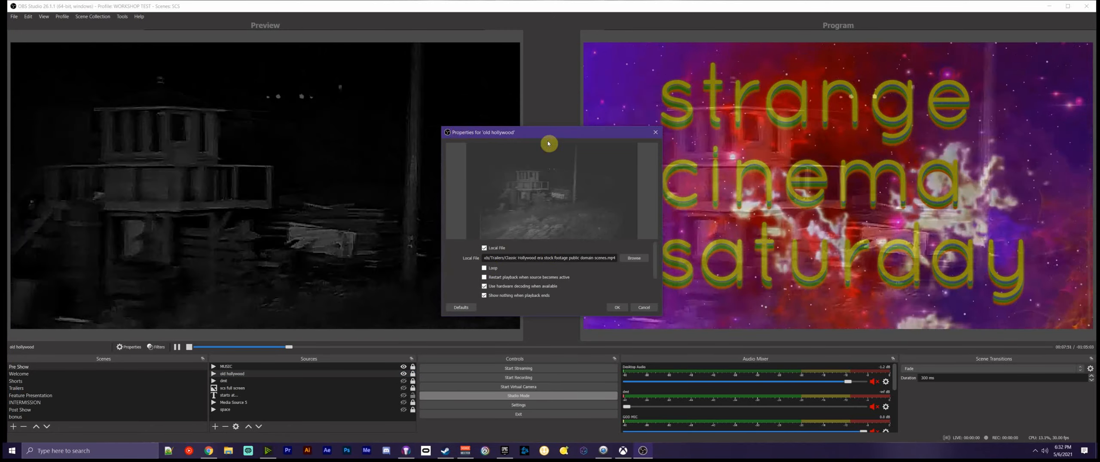
pyautogui.click(655, 132)
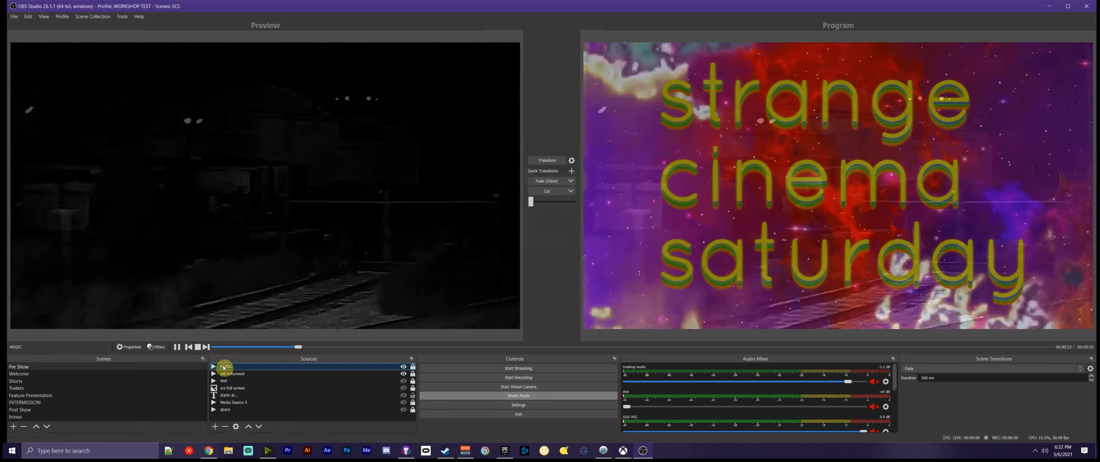
# Recheck the MUSIC source's loop, shuffle and playlist properties and close them without changes.
pyautogui.doubleClick(219, 366)
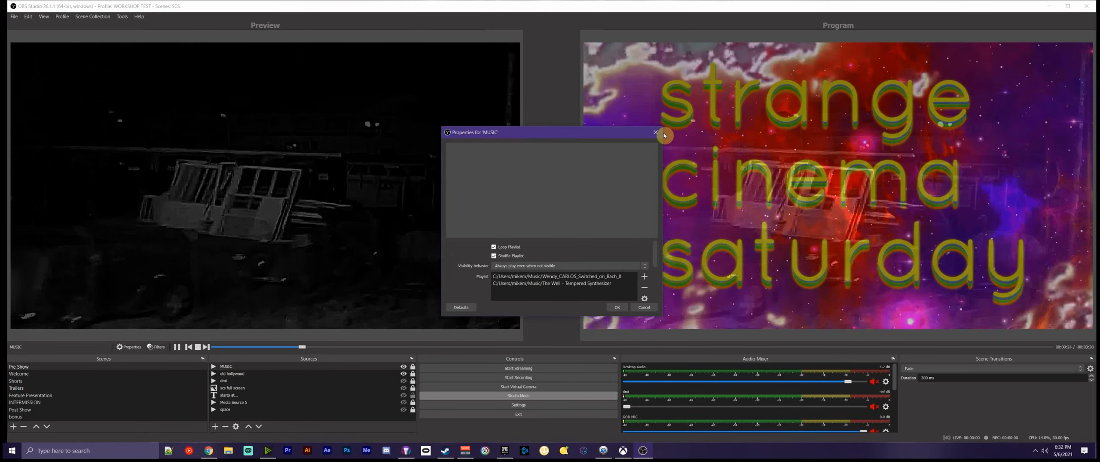
pyautogui.click(655, 132)
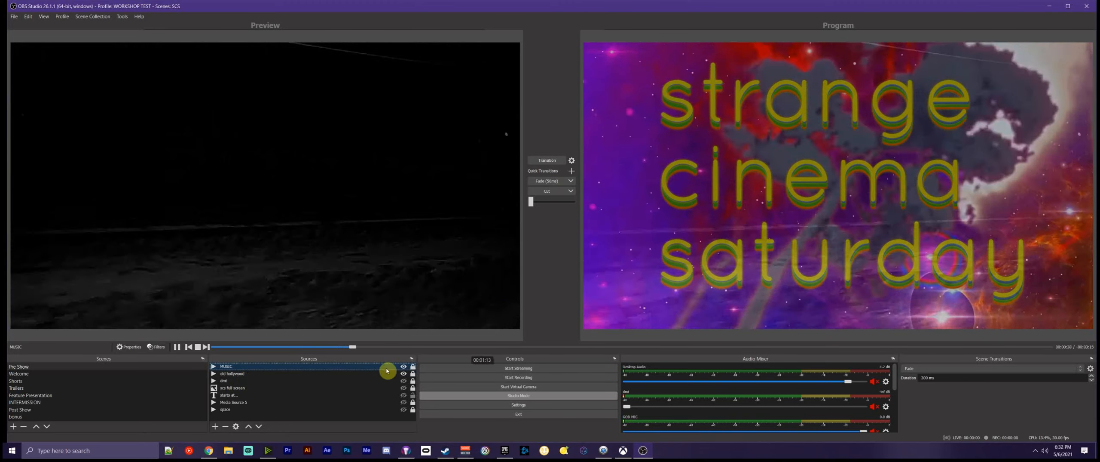
# Review the commands available for the old hollywood source, including order, transform and scale filtering, and open its filters.
pyautogui.click(239, 376)
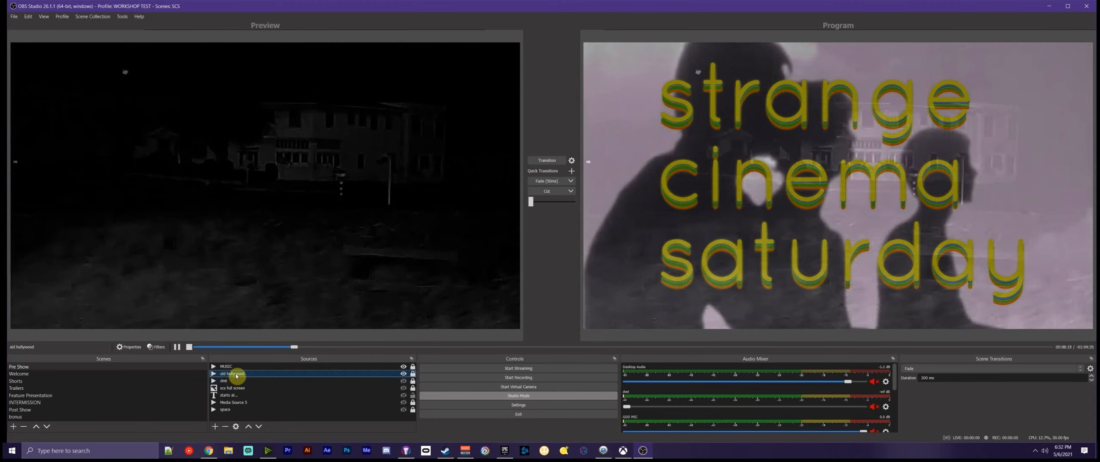
pyautogui.rightClick(236, 376)
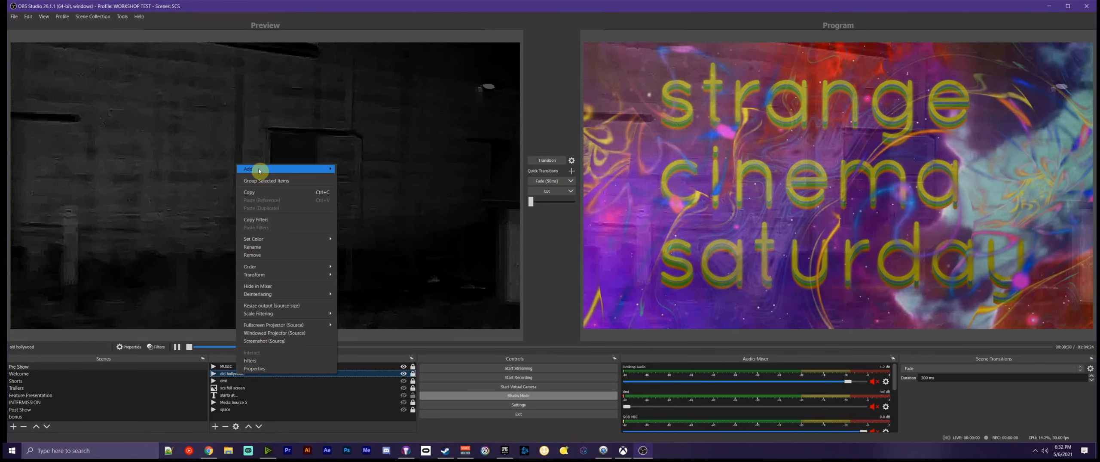
pyautogui.moveTo(258, 169)
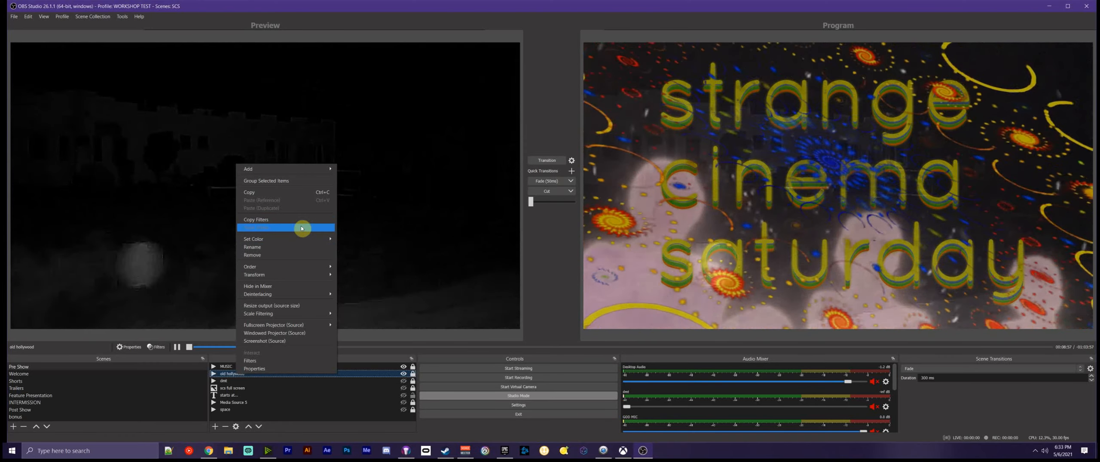
pyautogui.moveTo(295, 239)
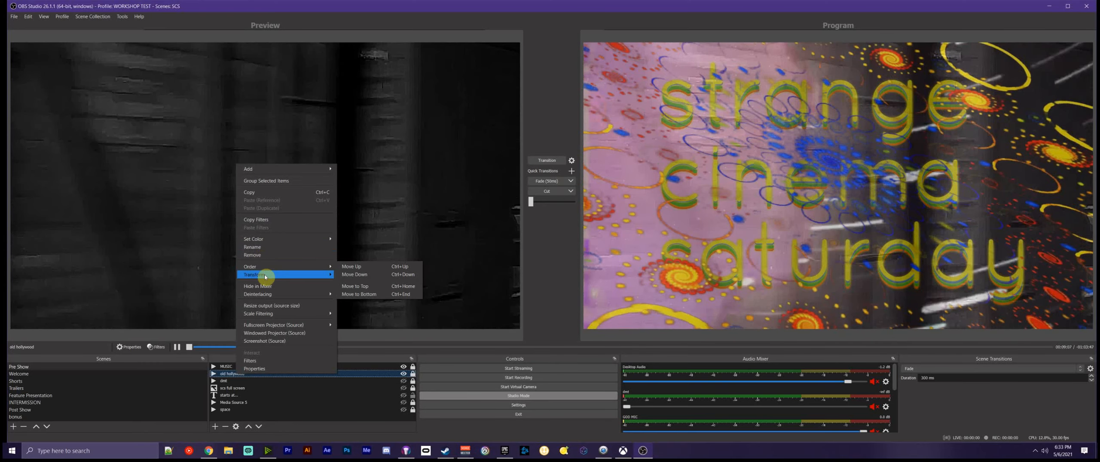
pyautogui.moveTo(265, 275)
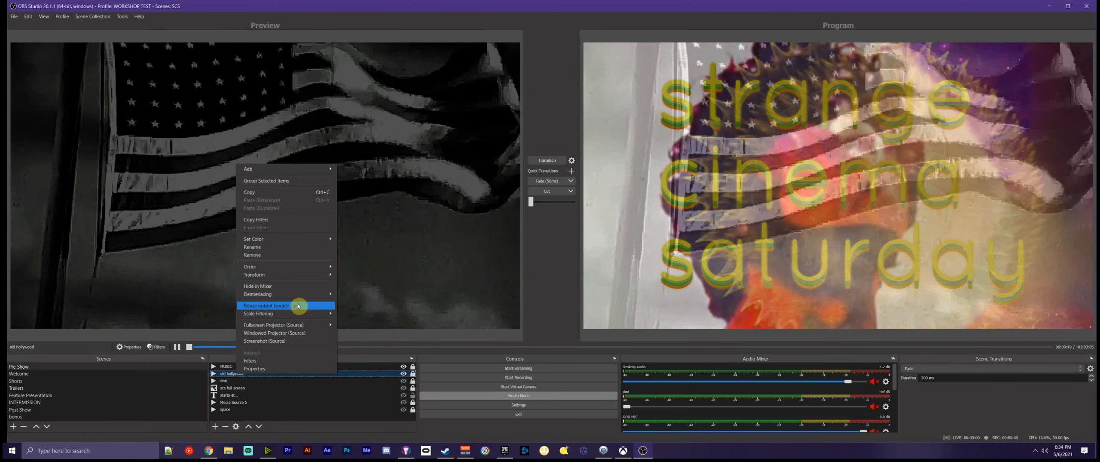
pyautogui.moveTo(280, 314)
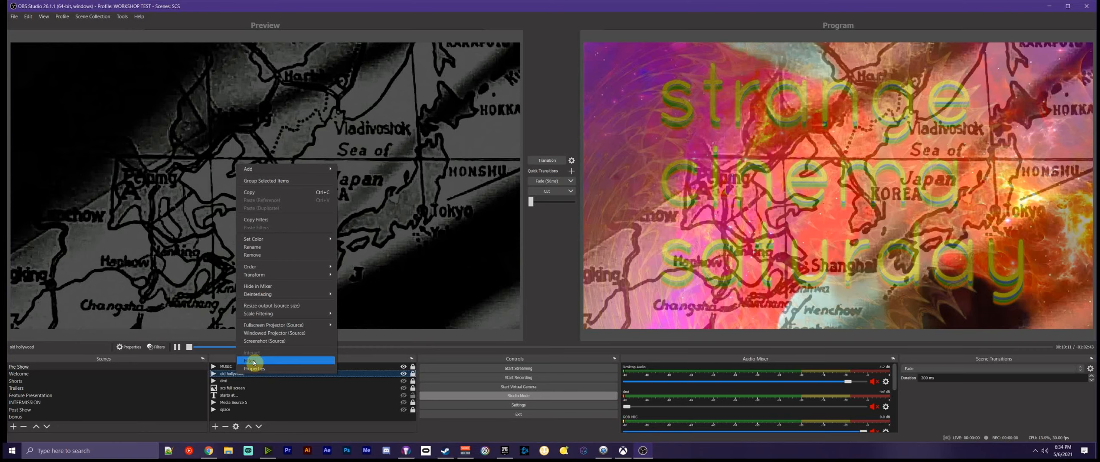
pyautogui.click(253, 362)
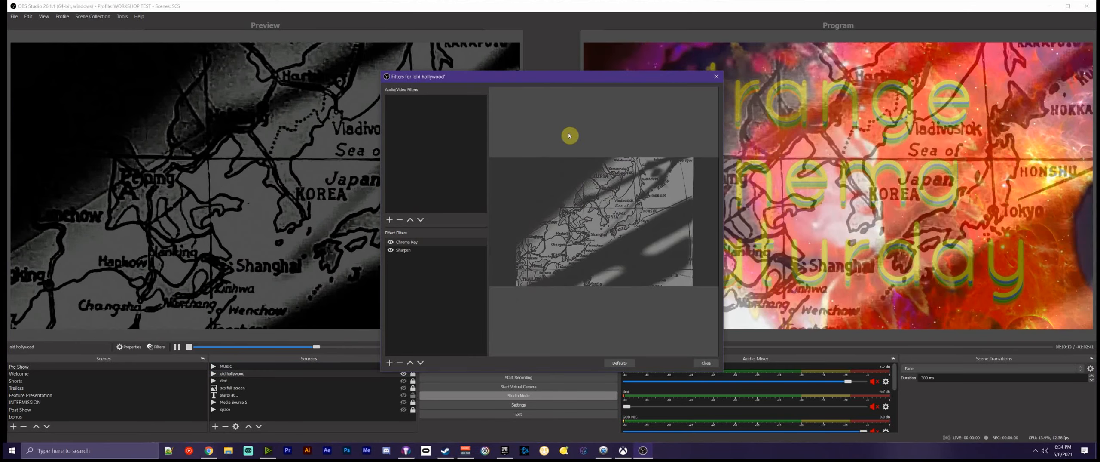
pyautogui.moveTo(544, 77); pyautogui.dragTo(687, 80)
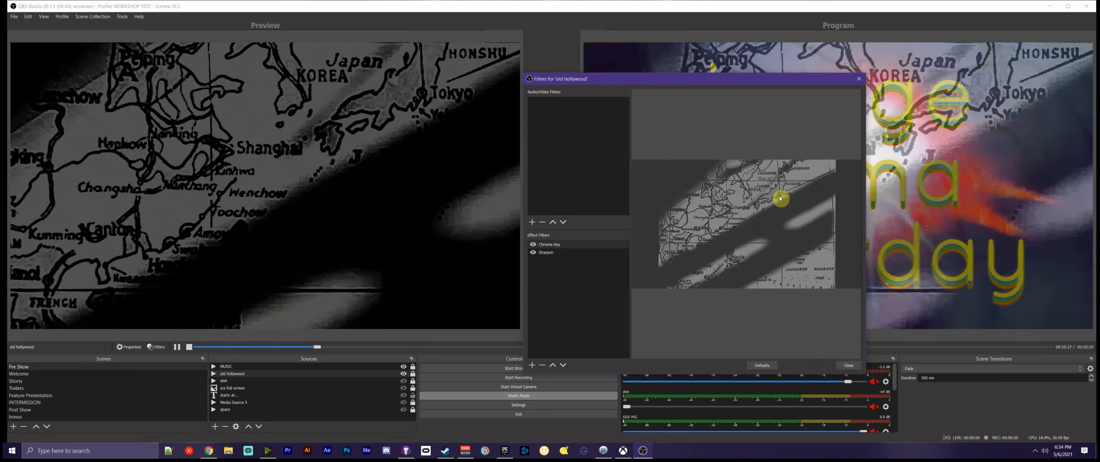
pyautogui.moveTo(705, 81); pyautogui.dragTo(507, 184)
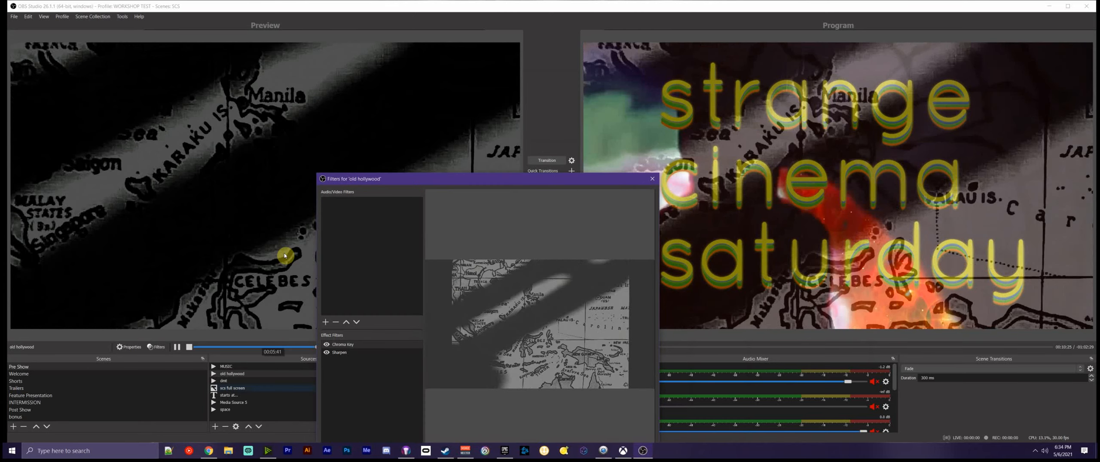
pyautogui.moveTo(484, 178); pyautogui.dragTo(466, 121)
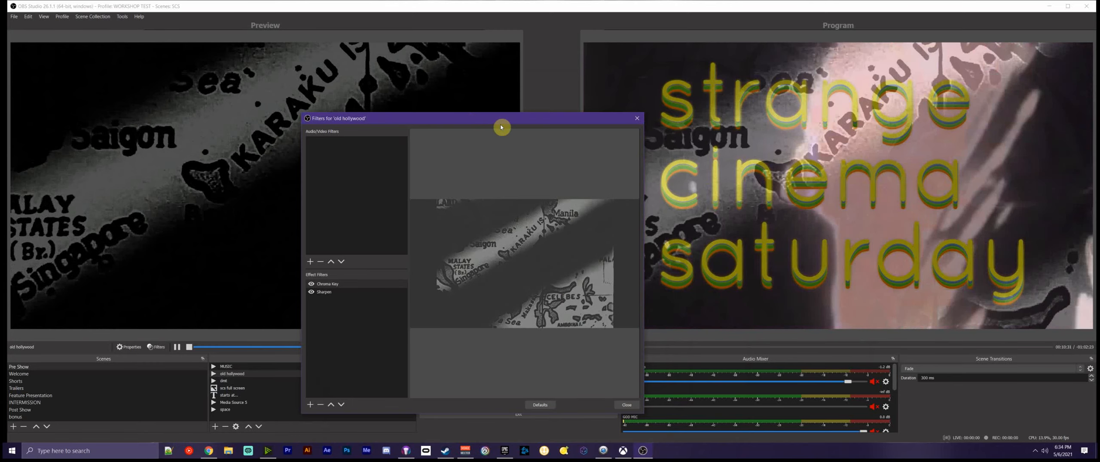
pyautogui.moveTo(501, 119); pyautogui.dragTo(573, 38)
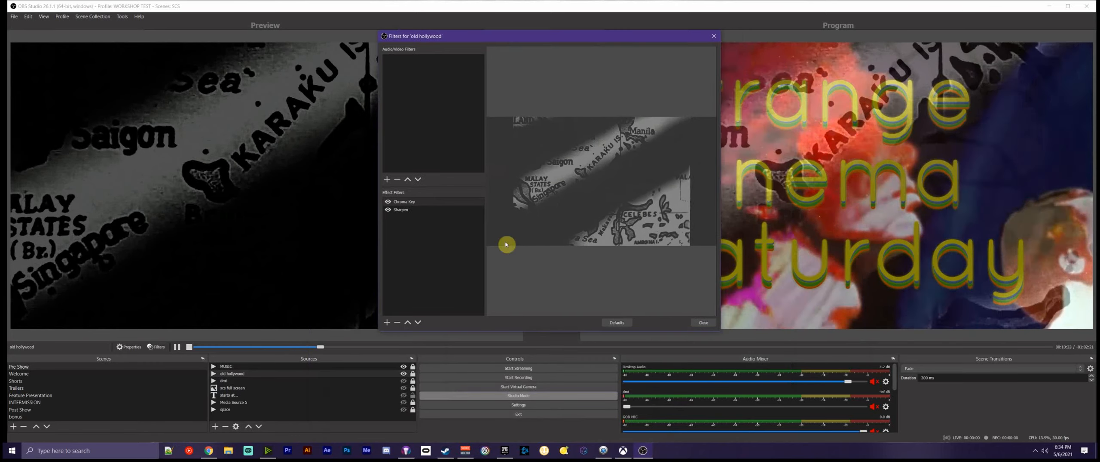
pyautogui.click(340, 394)
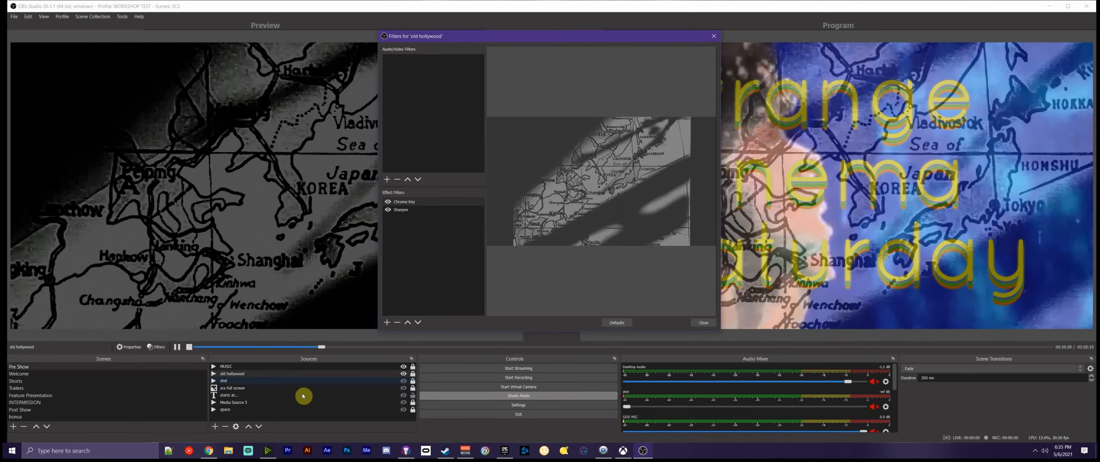
pyautogui.click(303, 395)
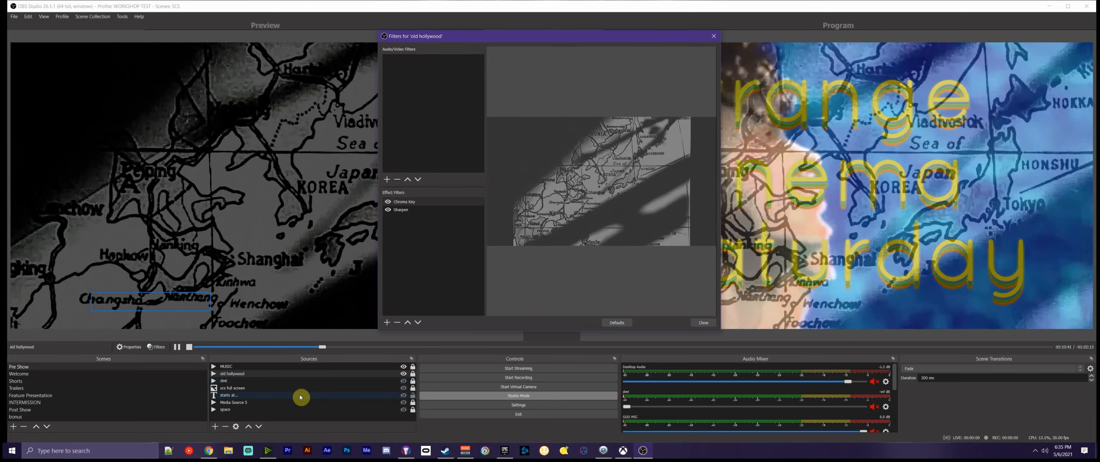
pyautogui.click(263, 387)
pyautogui.click(286, 382)
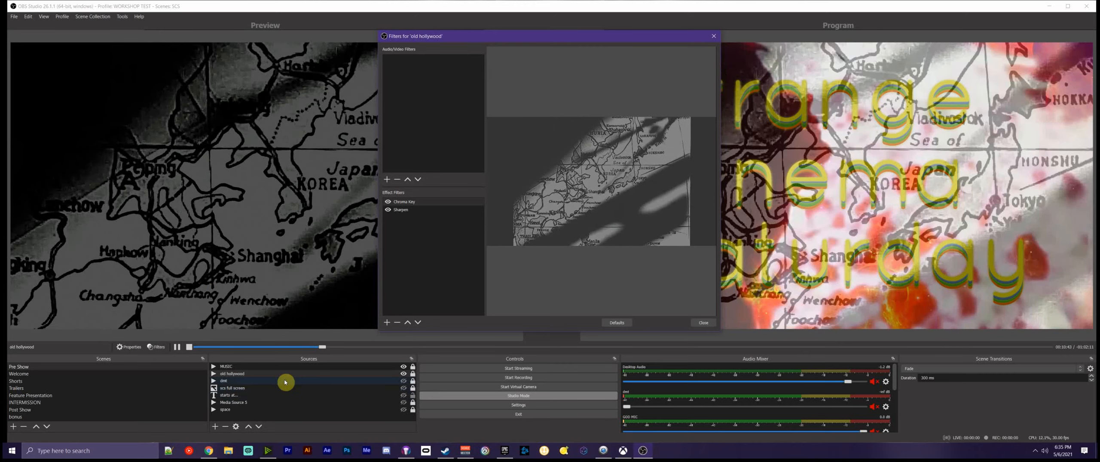
pyautogui.click(266, 409)
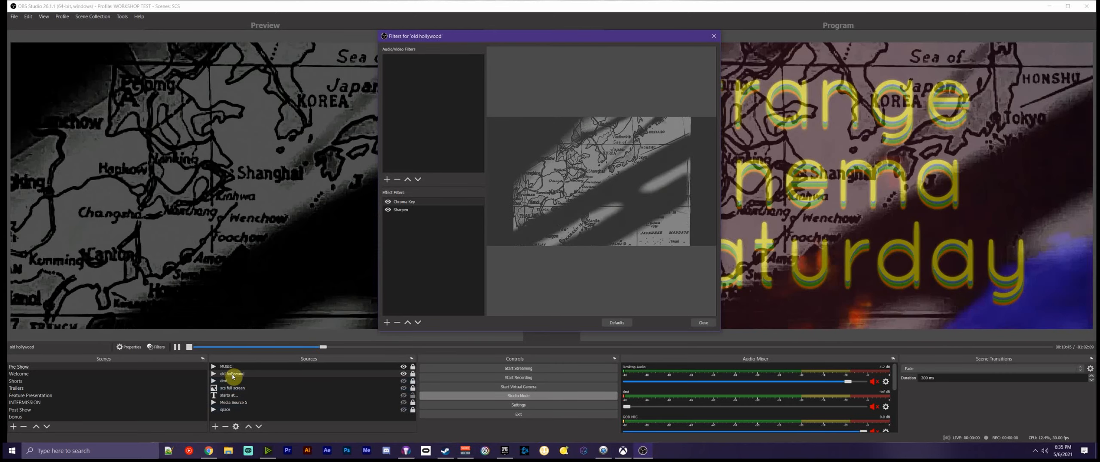
pyautogui.click(239, 381)
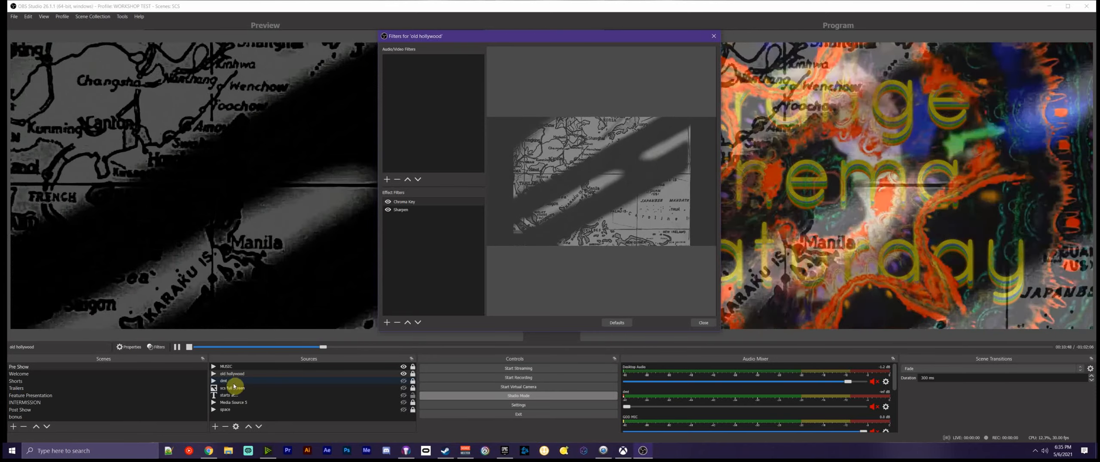
pyautogui.click(239, 389)
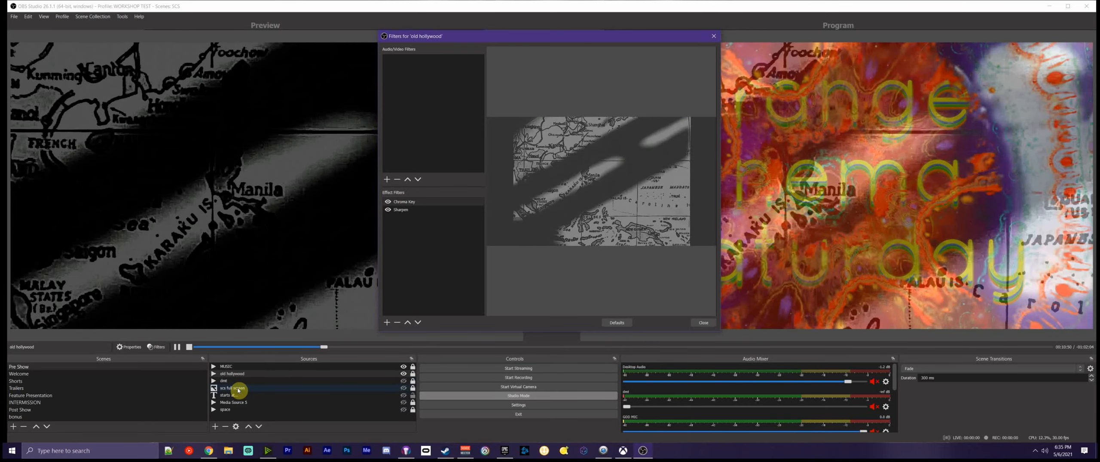
pyautogui.click(233, 404)
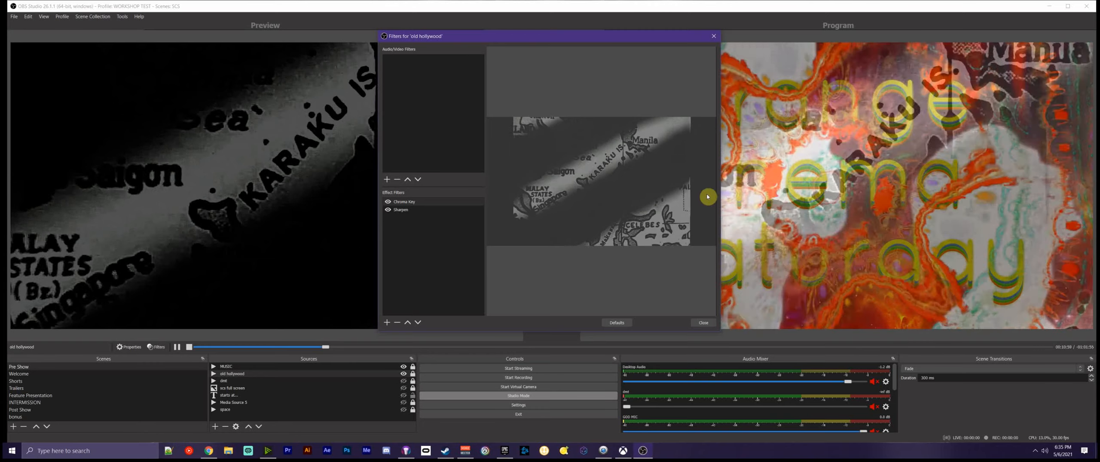
# Examine the audio/video filter types available for the old hollywood source without adding any.
pyautogui.moveTo(637, 37); pyautogui.dragTo(486, 35)
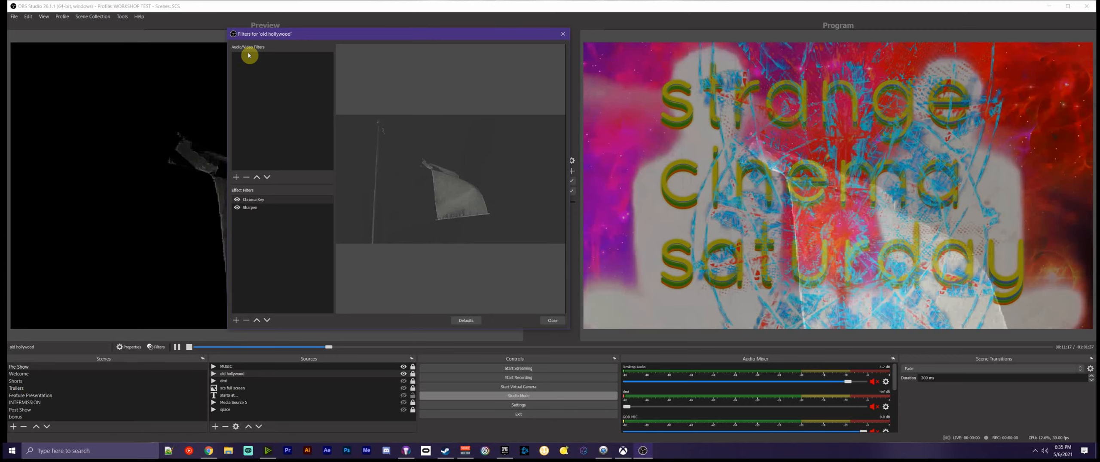
pyautogui.click(236, 177)
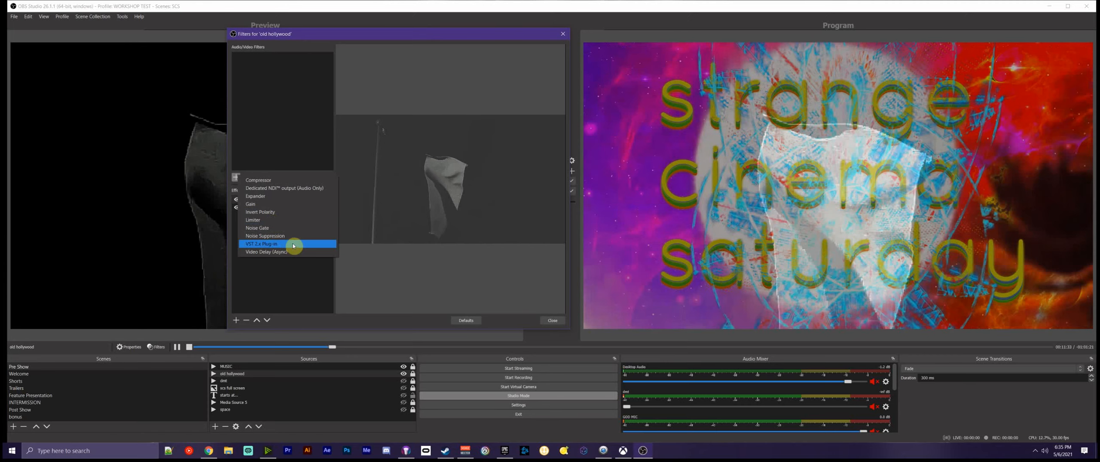
pyautogui.click(363, 261)
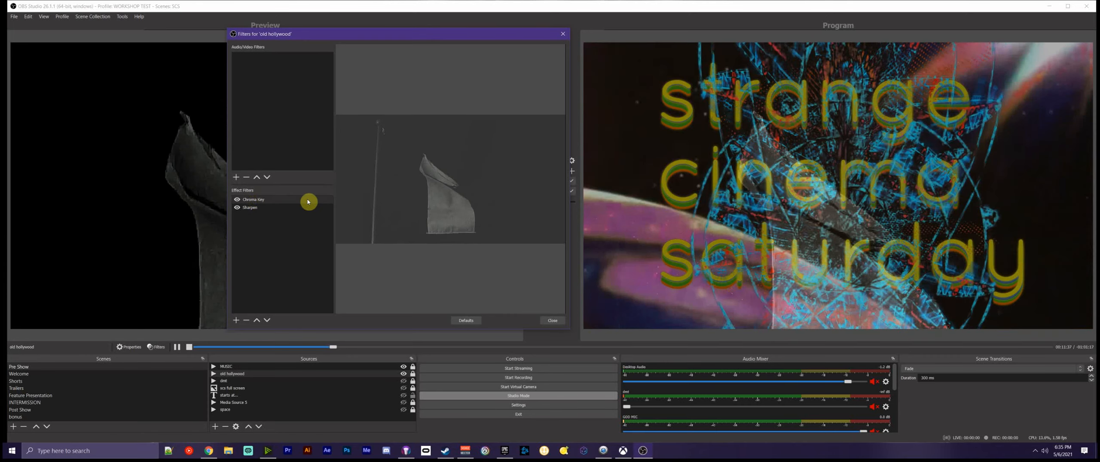
# Examine the two effect filters on old hollywood, showing the Chroma Key's key color, similarity, smoothness and opacity settings.
pyautogui.click(250, 209)
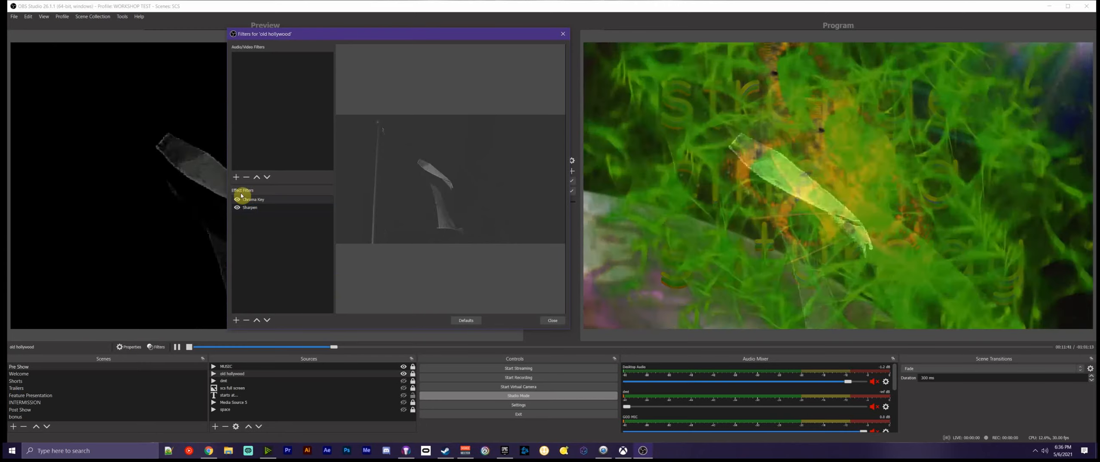
pyautogui.click(253, 209)
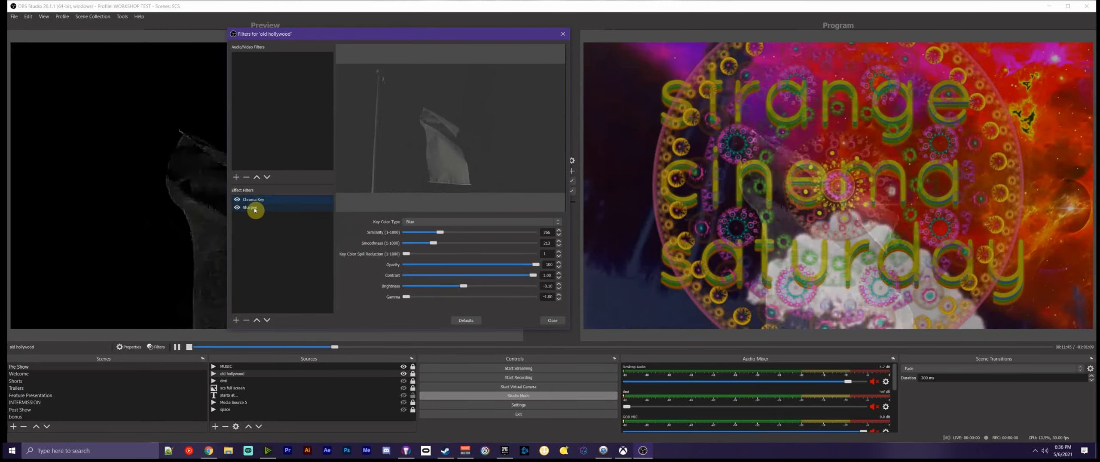
pyautogui.click(254, 209)
pyautogui.click(254, 201)
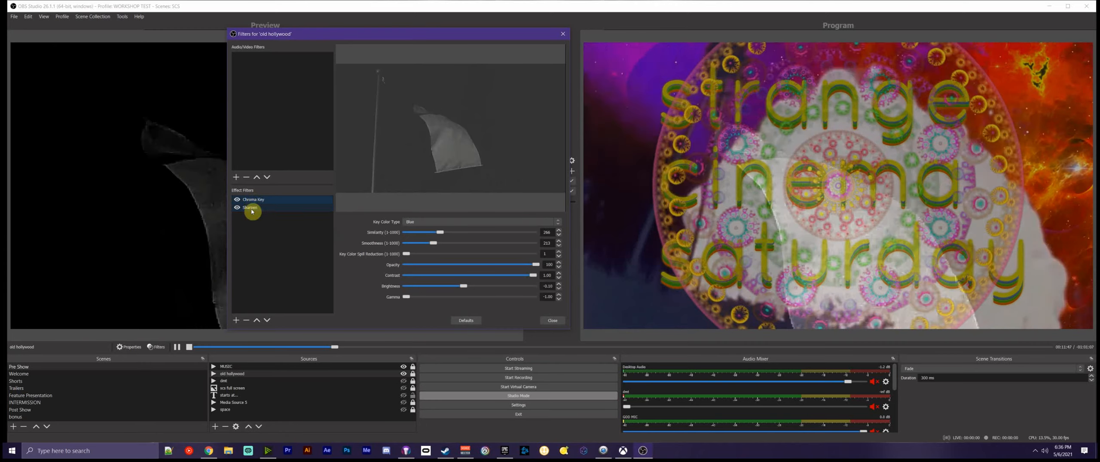
pyautogui.click(253, 209)
pyautogui.click(253, 200)
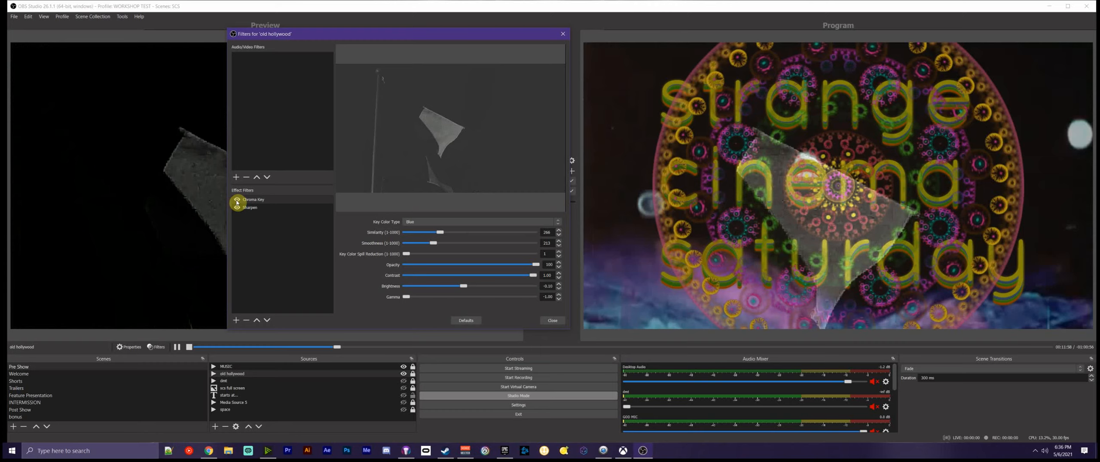
pyautogui.click(236, 208)
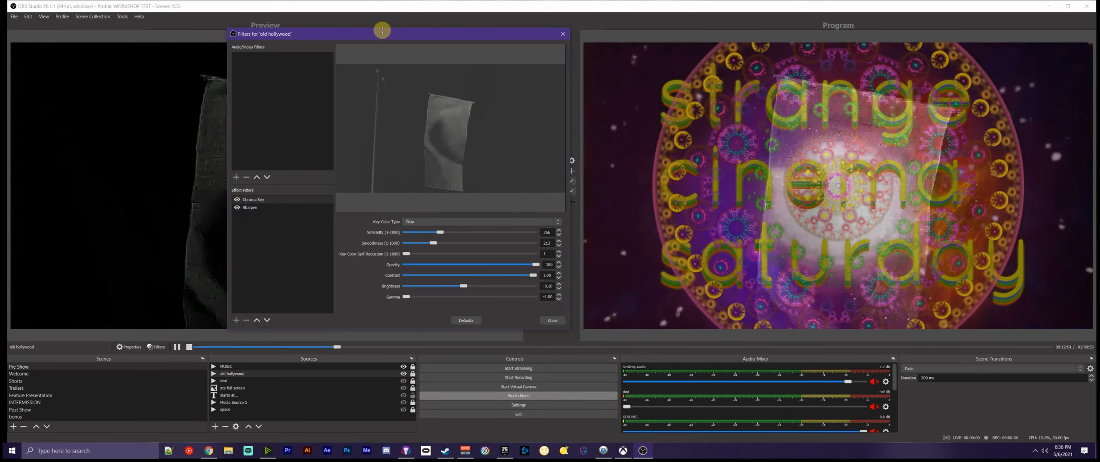
# Show the sharpness setting of old hollywood's Sharpen filter, keeping the preview and program pictures in view.
pyautogui.moveTo(325, 31); pyautogui.dragTo(440, 75)
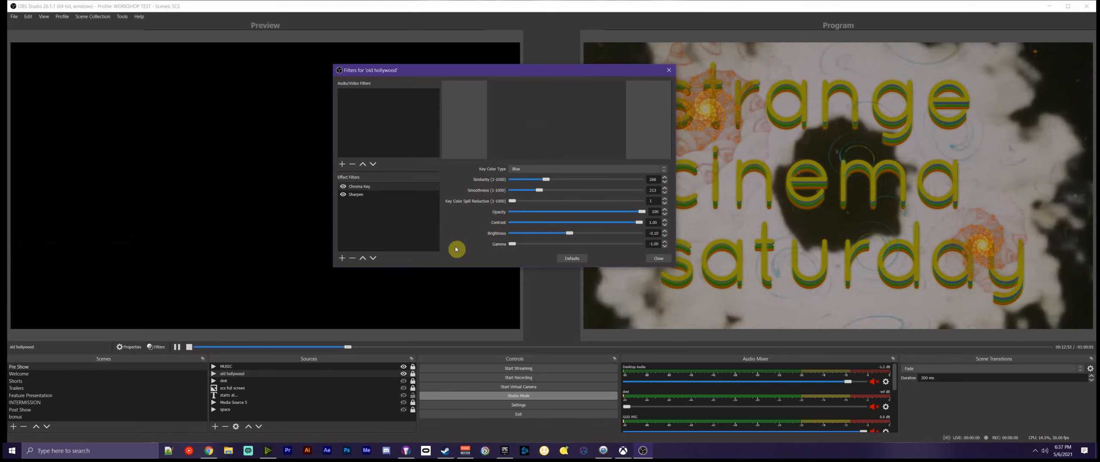
pyautogui.click(359, 194)
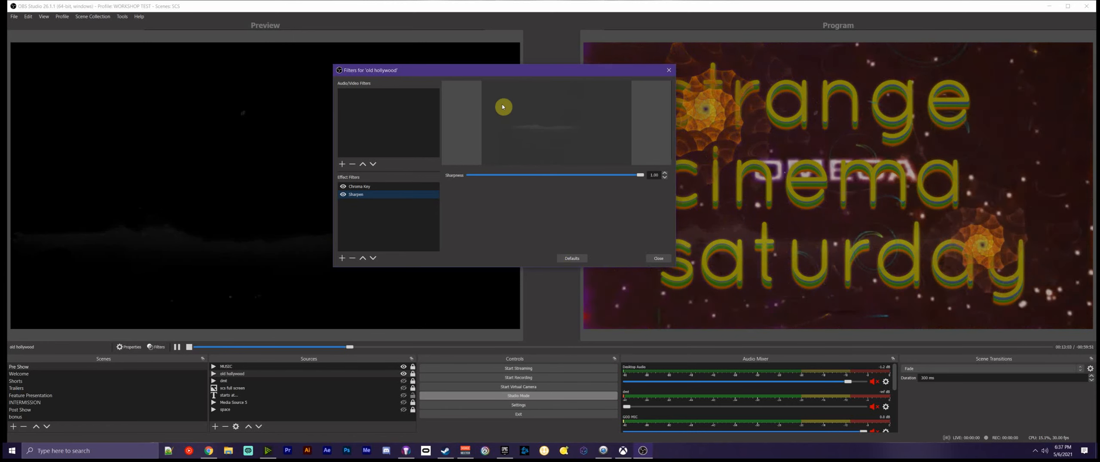
pyautogui.moveTo(533, 74); pyautogui.dragTo(503, 28)
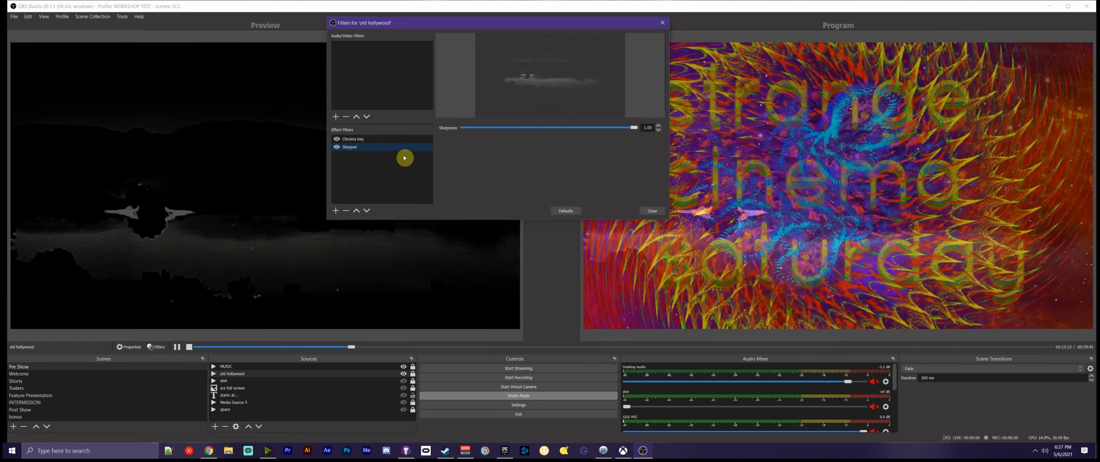
# Compare the picture with old hollywood's Chroma Key filter turned off and back on, check the Sharpen filter and close the filters.
pyautogui.click(336, 140)
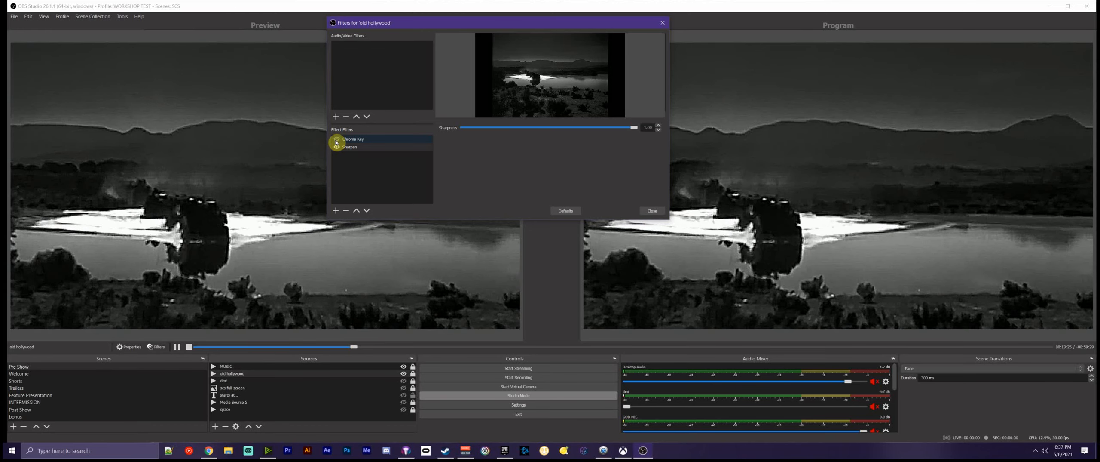
pyautogui.click(337, 140)
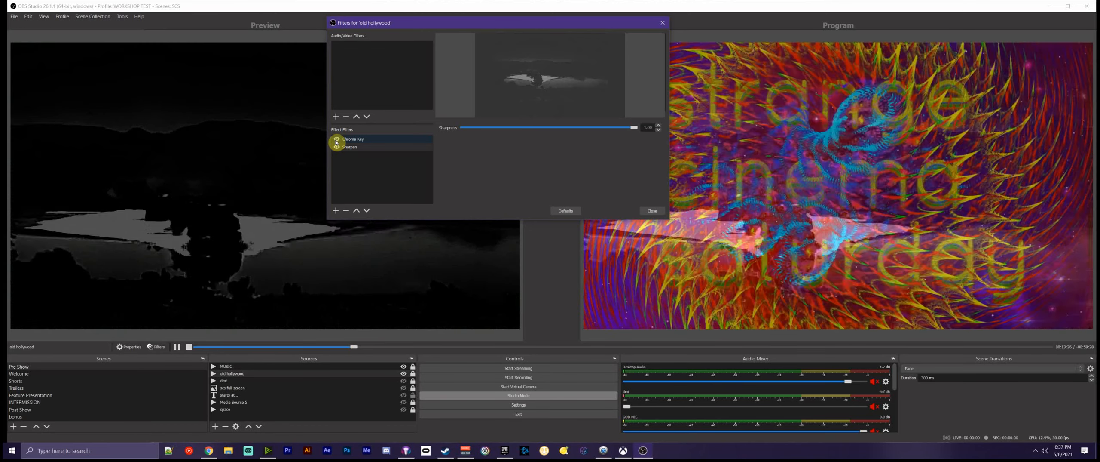
pyautogui.click(336, 147)
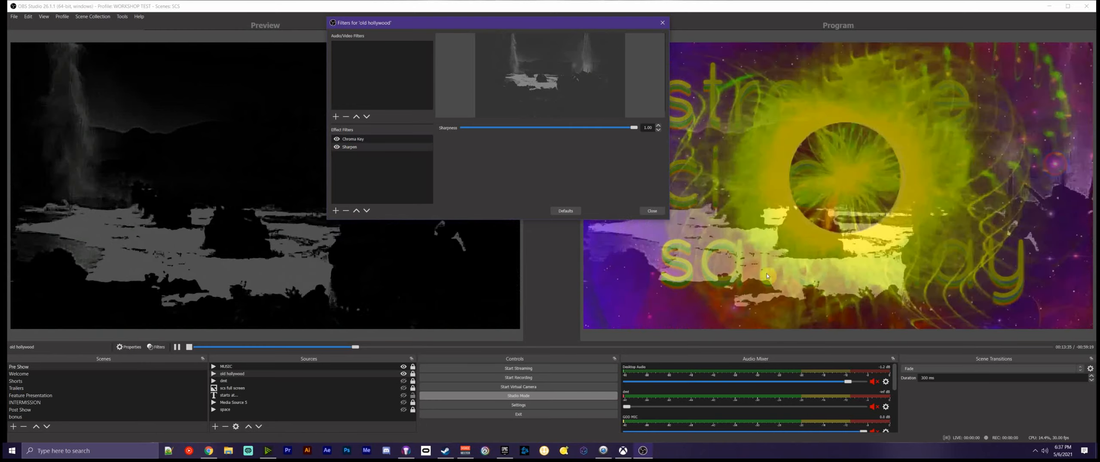
pyautogui.click(662, 23)
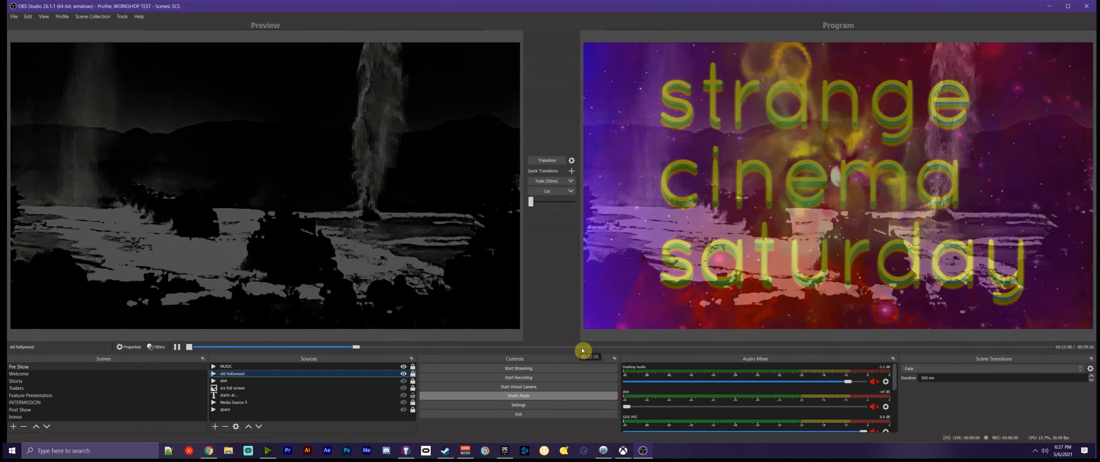
# Make the dmt source visible in the preview and check its media file properties without changing them.
pyautogui.click(404, 382)
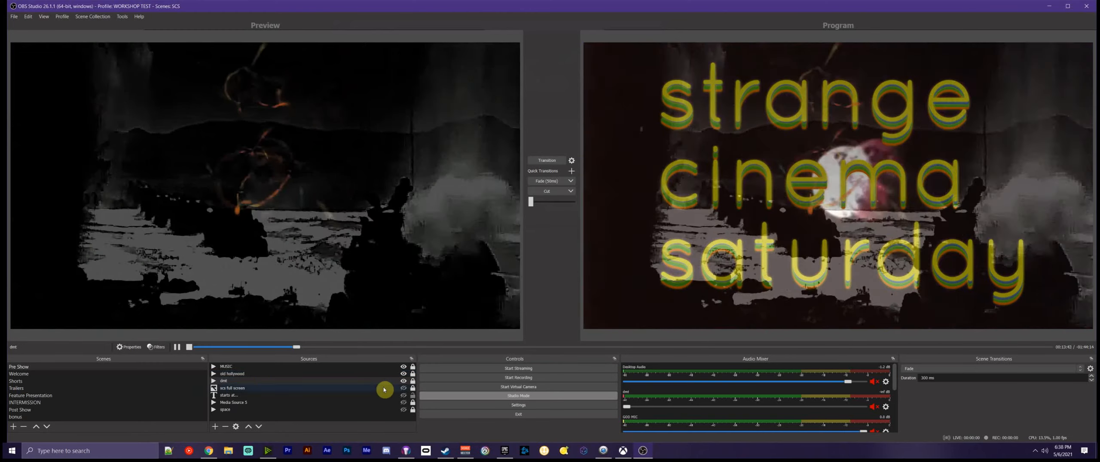
pyautogui.doubleClick(258, 382)
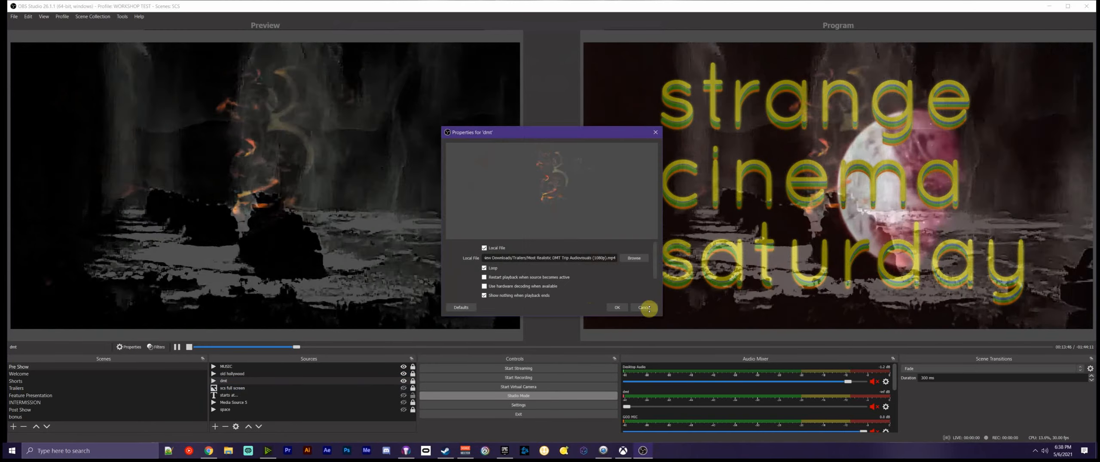
pyautogui.click(644, 307)
# Examine the filters applied to the dmt source, keeping the preview and program pictures in view, and close them.
pyautogui.rightClick(239, 385)
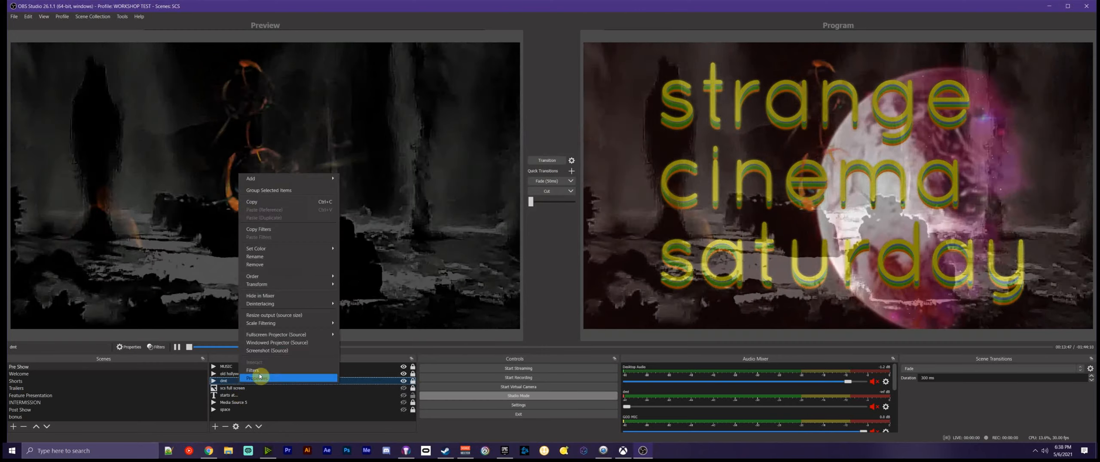
pyautogui.click(257, 370)
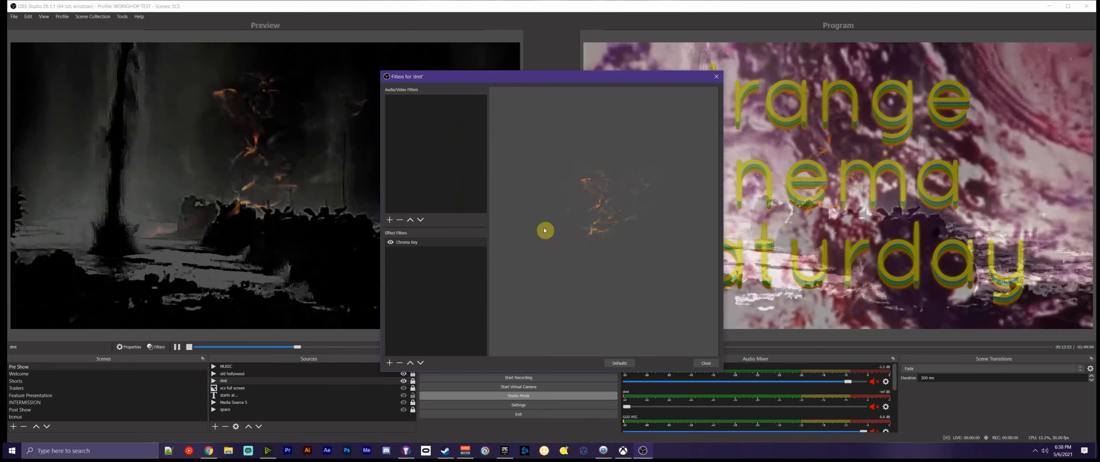
pyautogui.moveTo(583, 77); pyautogui.dragTo(486, 98)
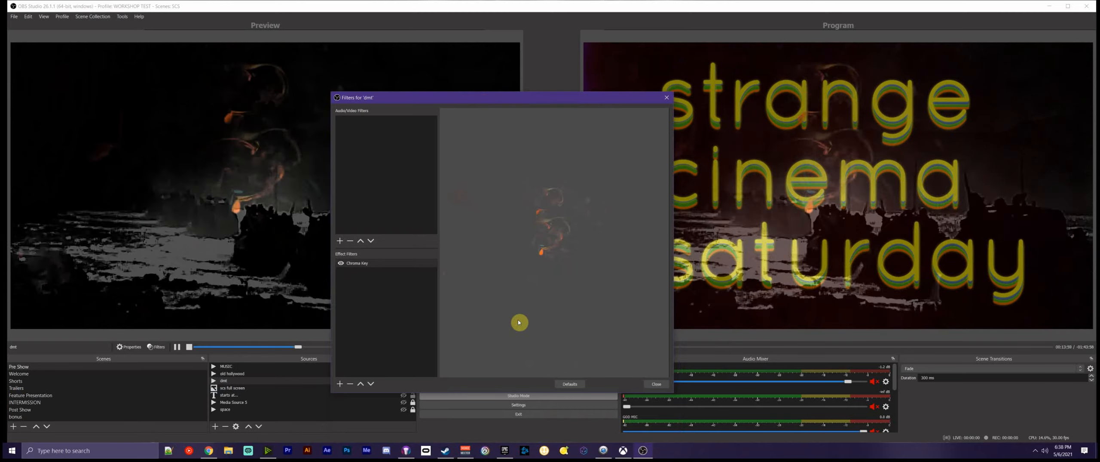
pyautogui.click(667, 98)
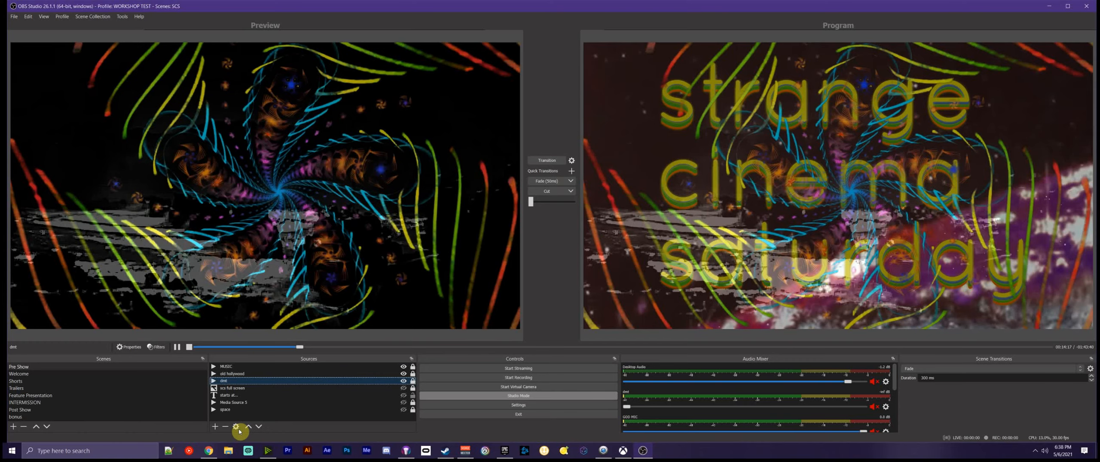
# Show the scs full screen logo, and toggle the starts at... text layer to demonstrate it, leaving it visible.
pyautogui.click(376, 388)
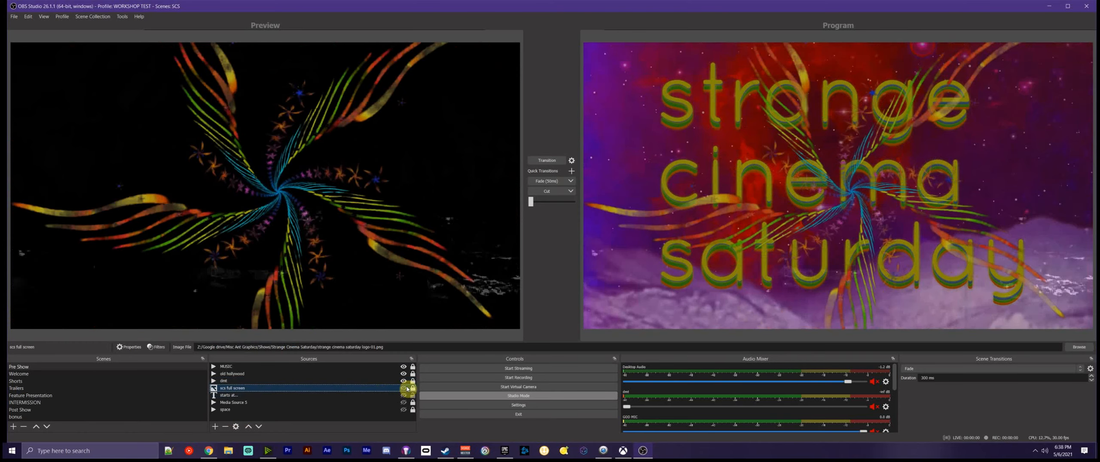
pyautogui.click(404, 388)
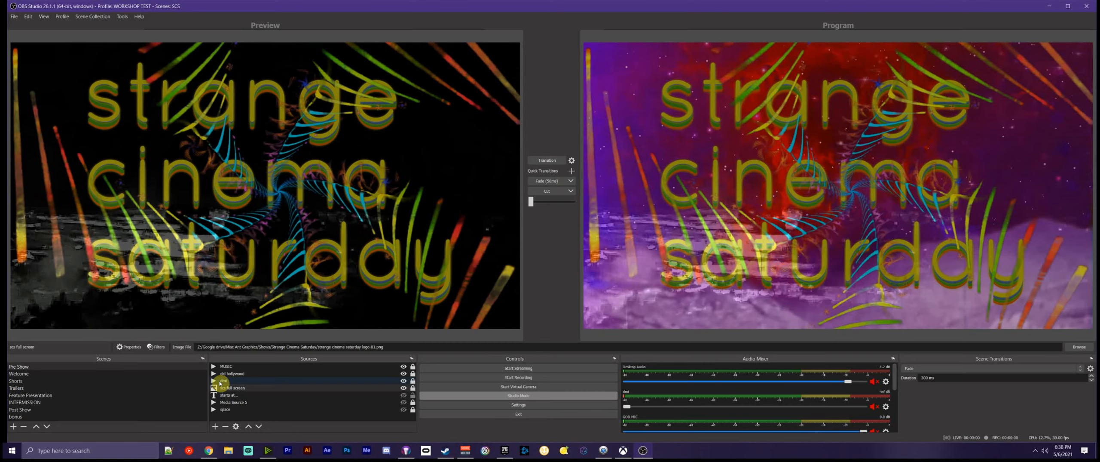
pyautogui.click(404, 396)
pyautogui.click(404, 395)
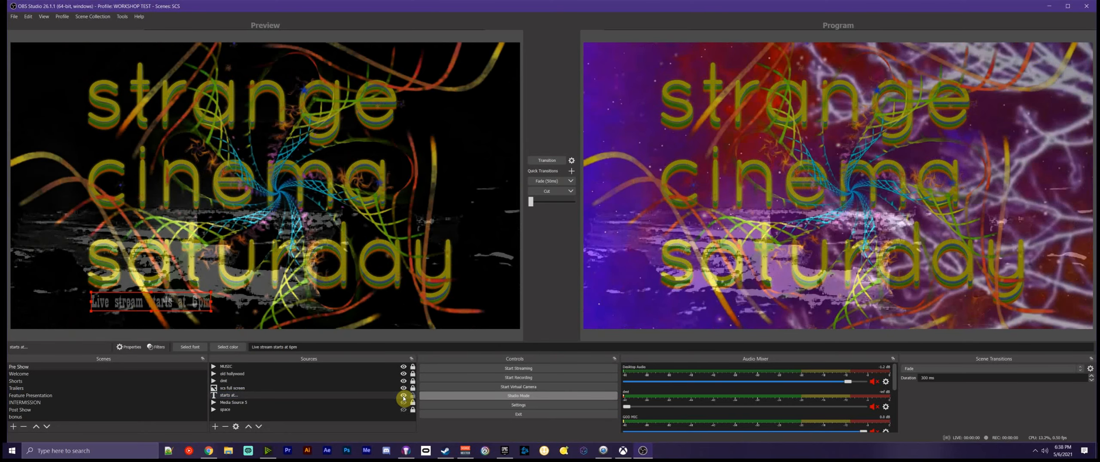
pyautogui.click(404, 396)
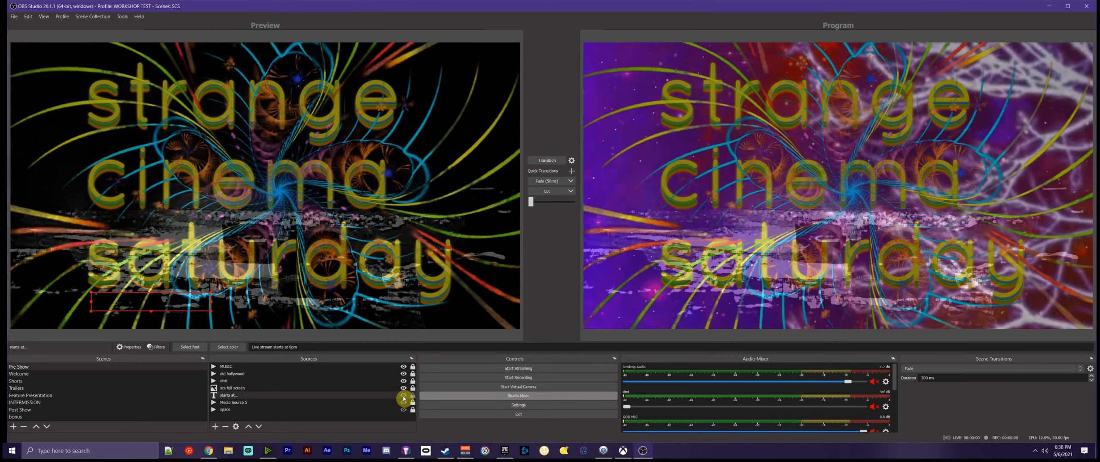
pyautogui.click(403, 394)
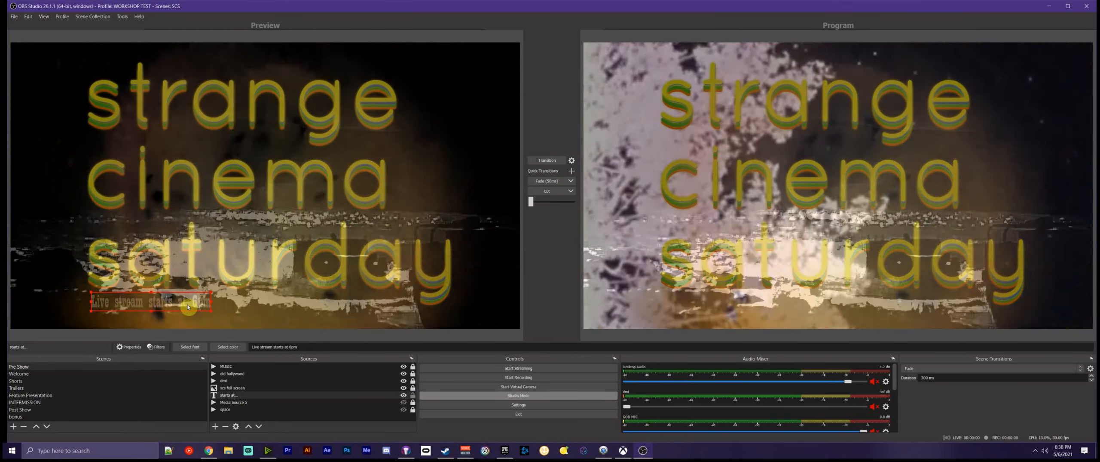
# Select the space and Media Source 5 background sources in turn to view their playback.
pyautogui.click(246, 408)
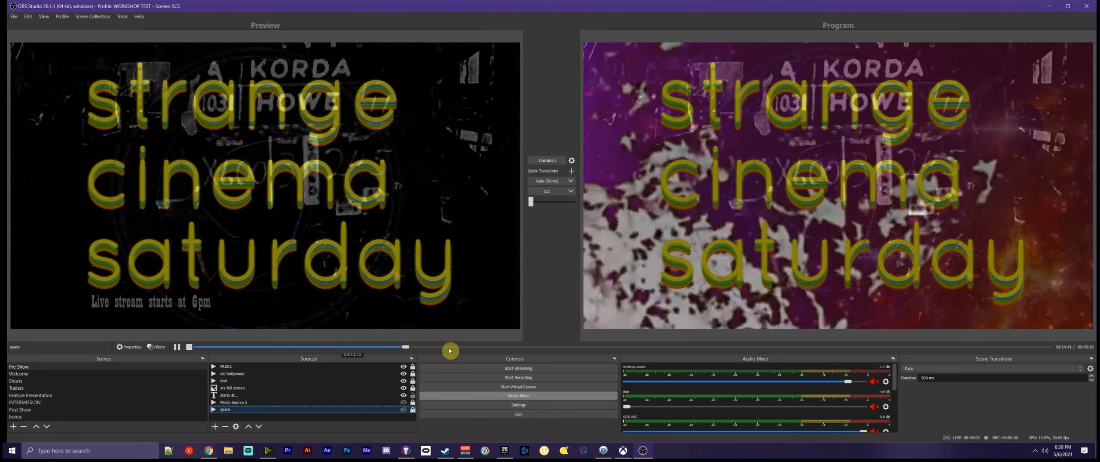
pyautogui.click(243, 400)
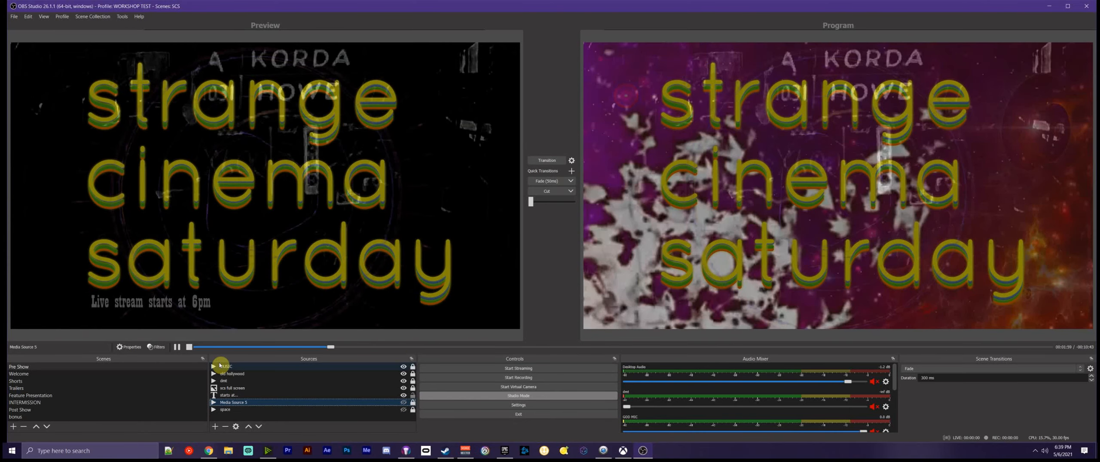
pyautogui.click(238, 407)
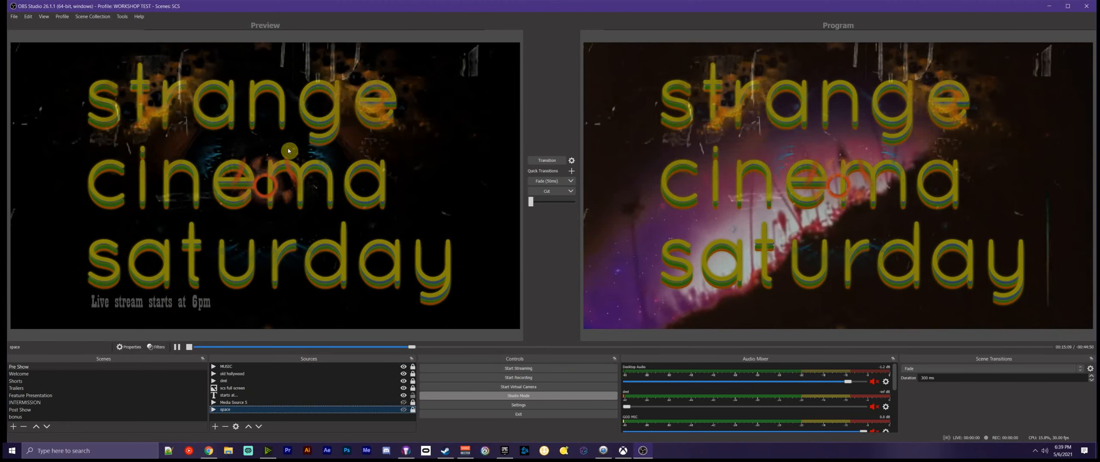
pyautogui.click(243, 403)
pyautogui.click(244, 410)
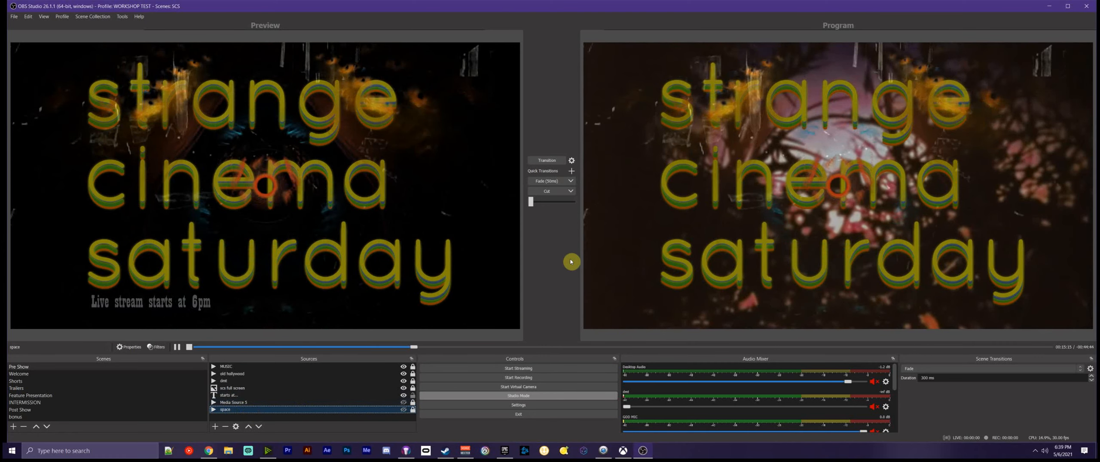
# Hide the starts at... text, scs full screen, dmt, old hollywood and MUSIC sources in the Pre Show scene.
pyautogui.click(403, 395)
pyautogui.click(404, 388)
pyautogui.click(404, 381)
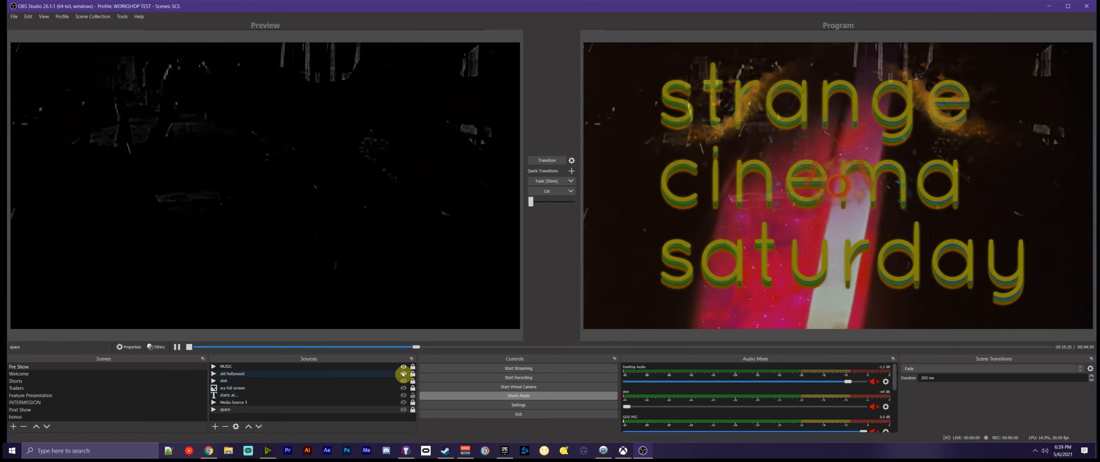
pyautogui.click(403, 373)
pyautogui.click(404, 366)
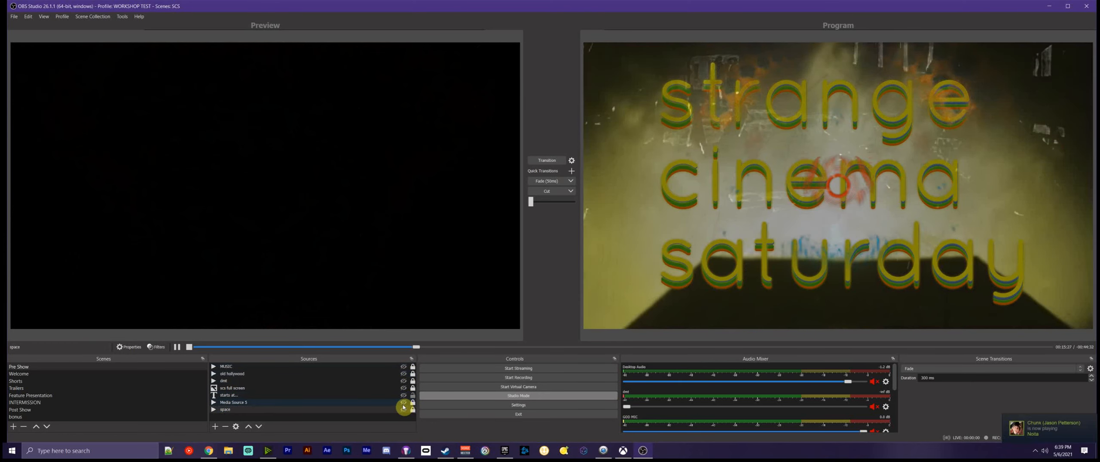
# Show only the Media Source 5 and space backgrounds and transition them to the program output.
pyautogui.click(403, 403)
pyautogui.click(404, 410)
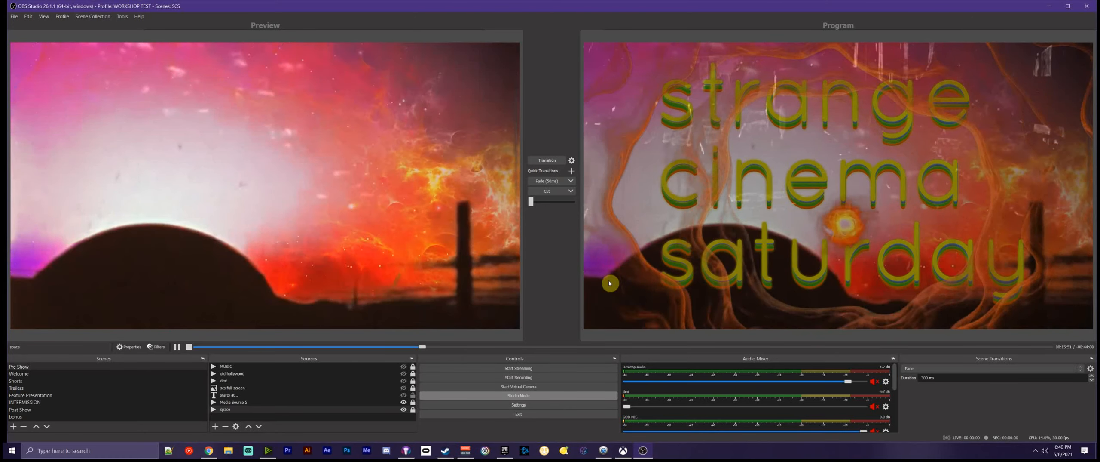
pyautogui.click(545, 161)
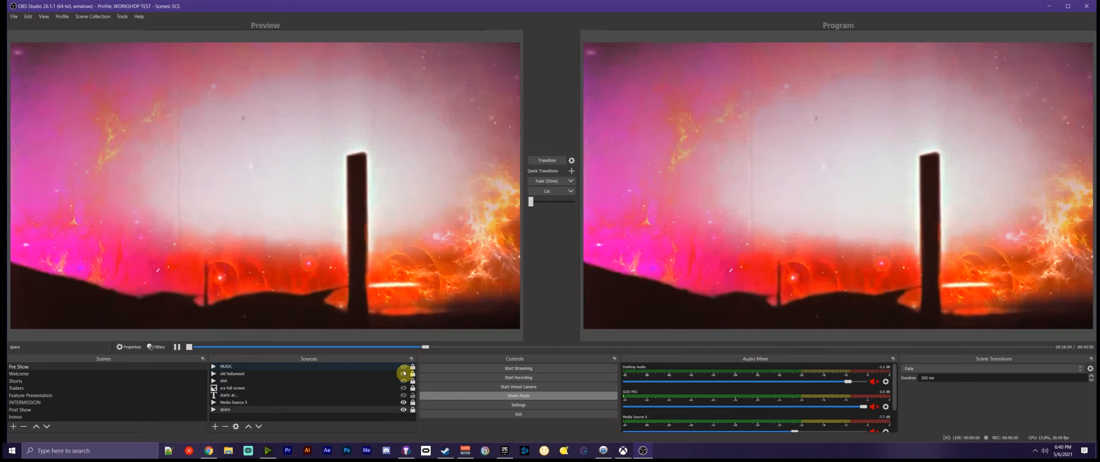
# Show the old hollywood, dmt and scs full screen layers again and transition the full composition to the program output.
pyautogui.click(404, 373)
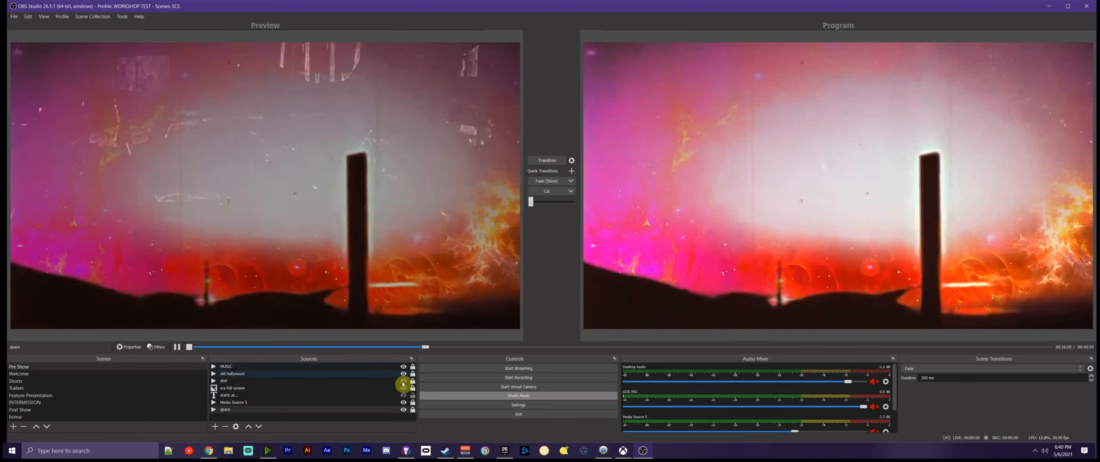
pyautogui.click(404, 380)
pyautogui.click(404, 388)
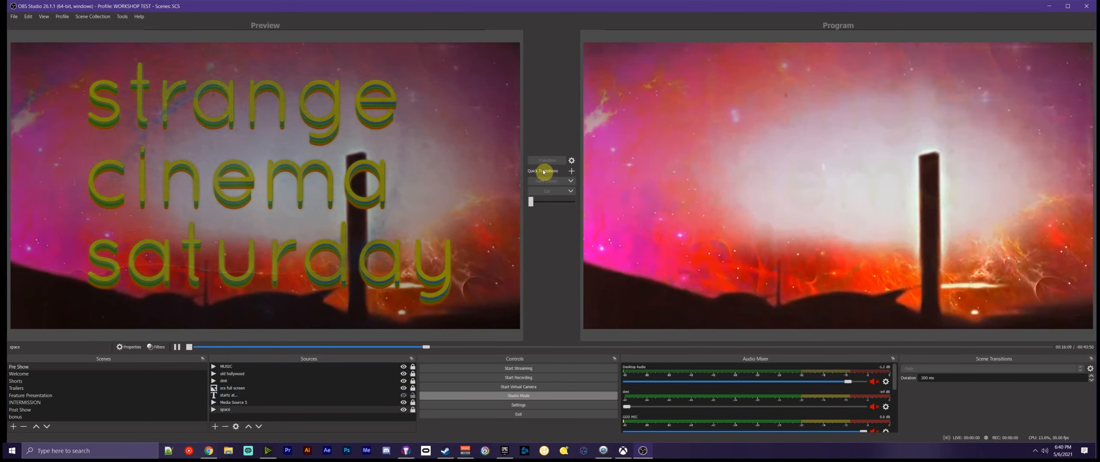
pyautogui.click(545, 161)
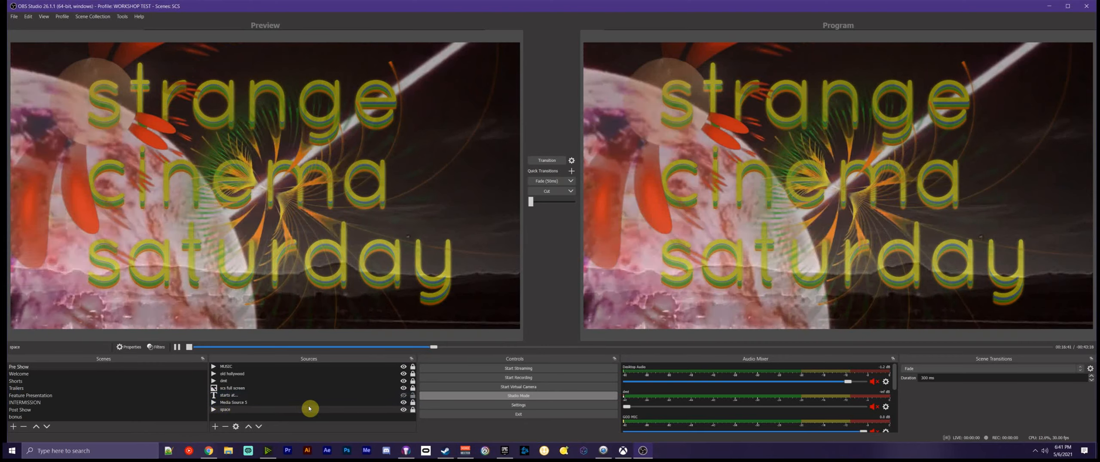
# Check the MUSIC source's playlist properties and its filters, closing both without changes.
pyautogui.click(236, 367)
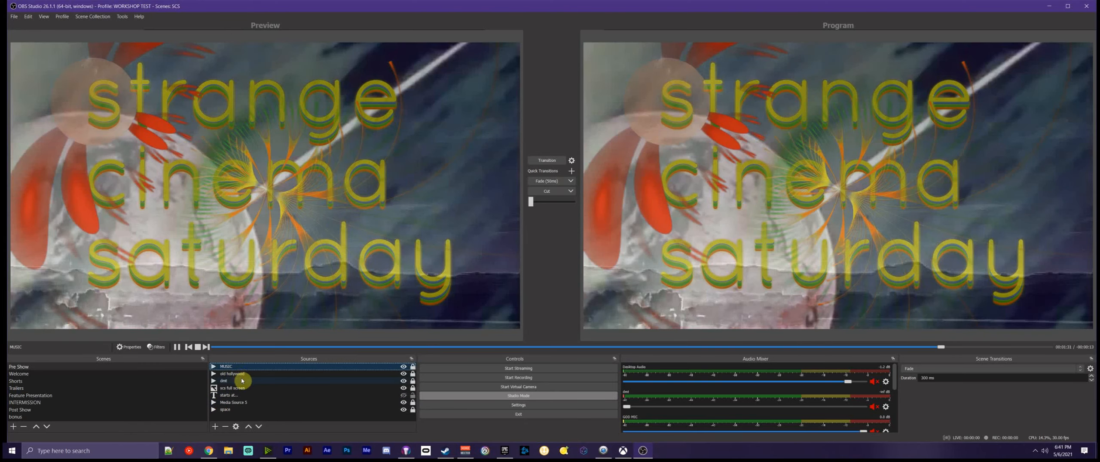
pyautogui.doubleClick(233, 367)
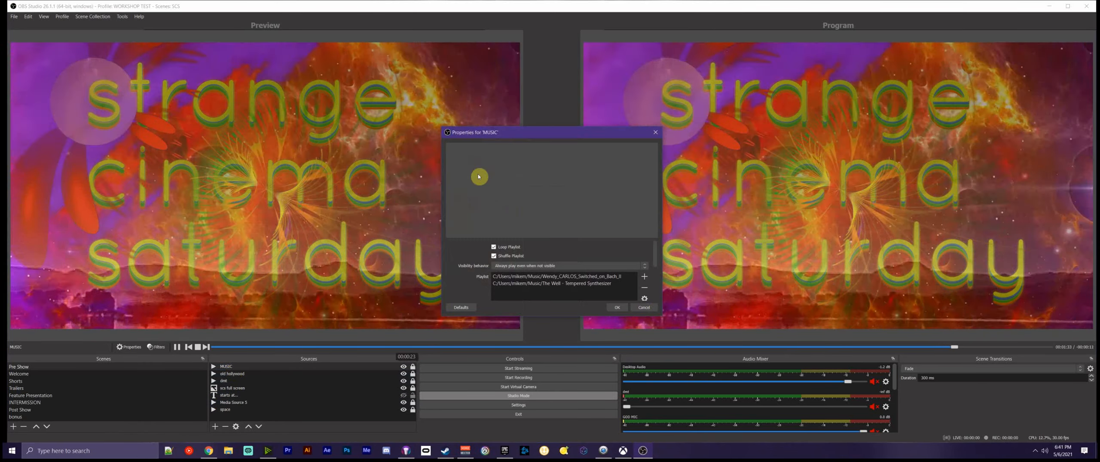
pyautogui.click(643, 307)
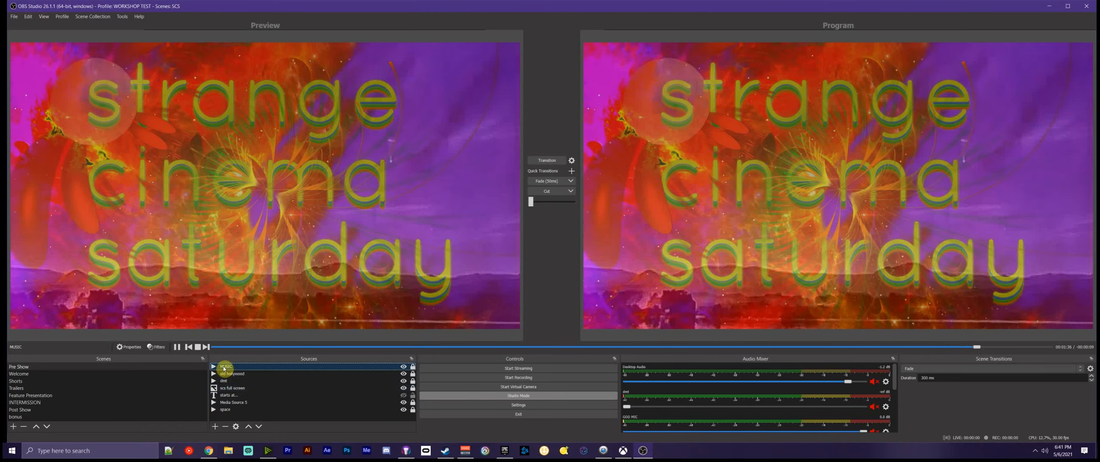
pyautogui.rightClick(223, 367)
pyautogui.click(245, 346)
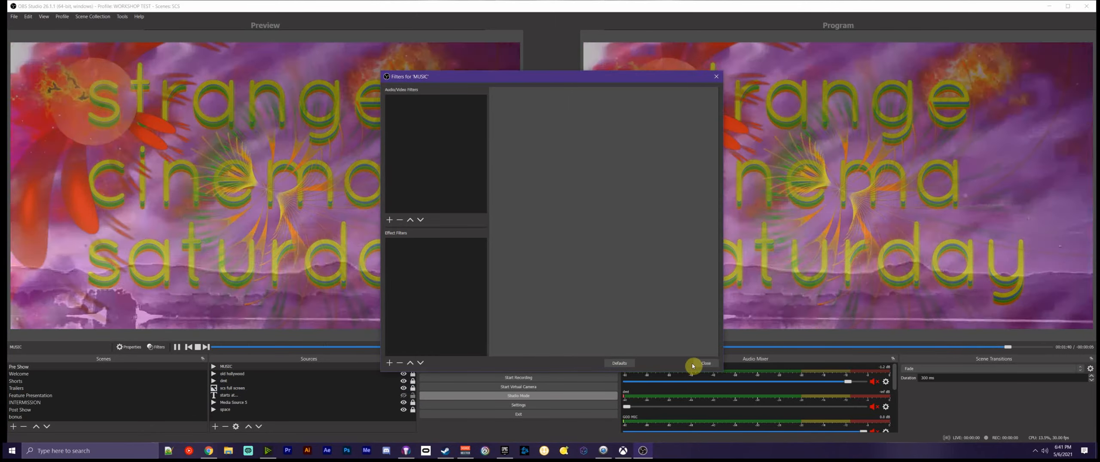
pyautogui.click(706, 362)
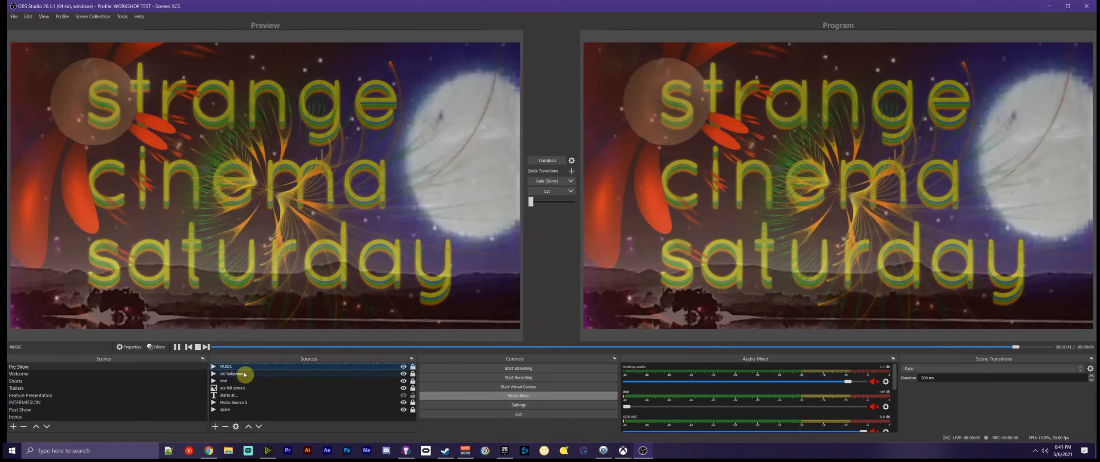
pyautogui.click(264, 384)
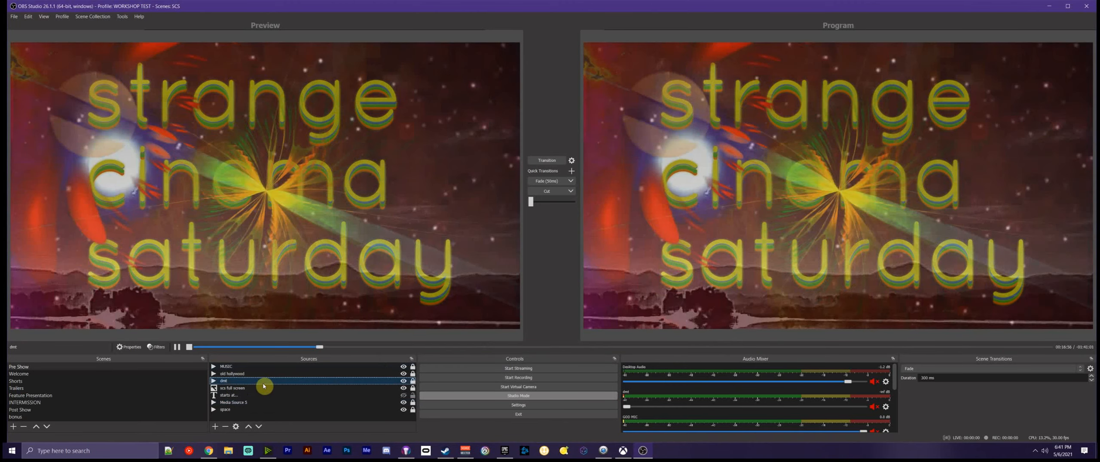
pyautogui.click(263, 394)
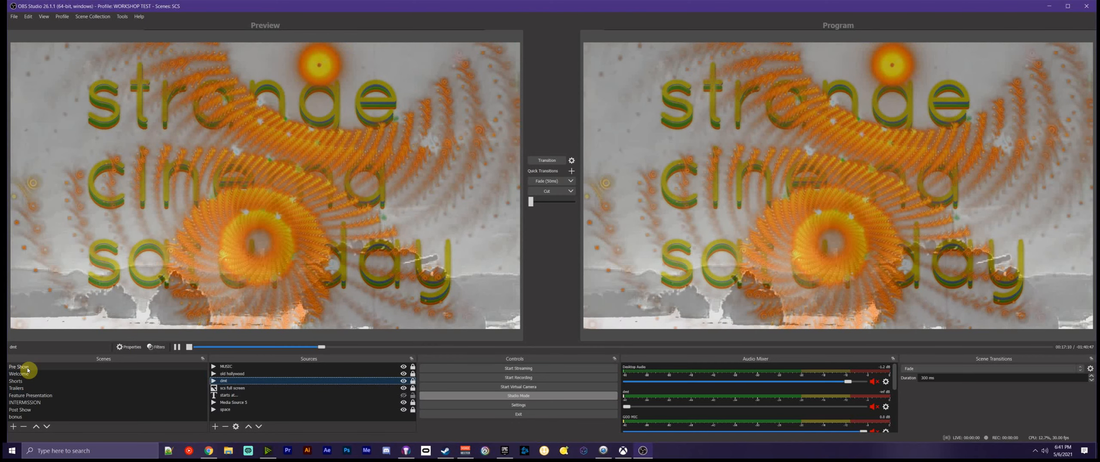
pyautogui.click(27, 367)
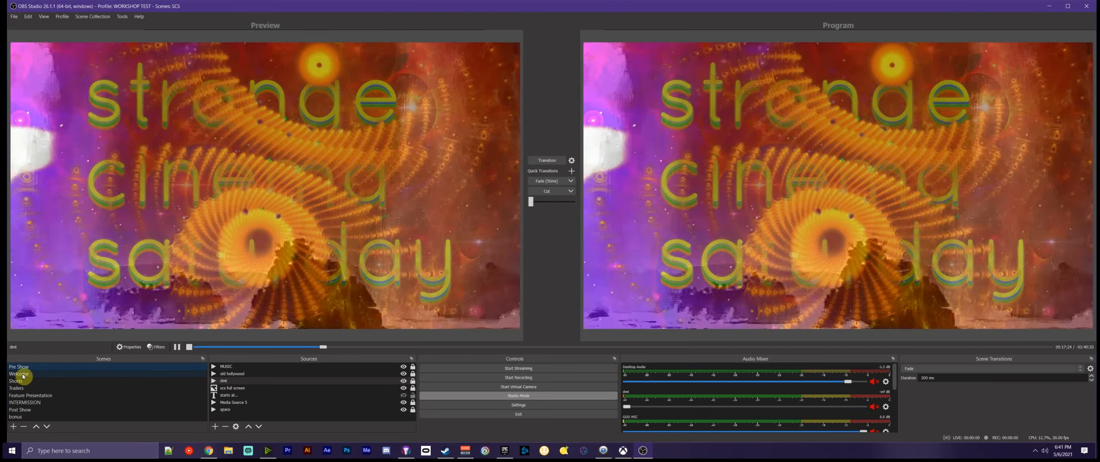
# Load the Welcome scene into the preview and select its Media Source.
pyautogui.click(22, 374)
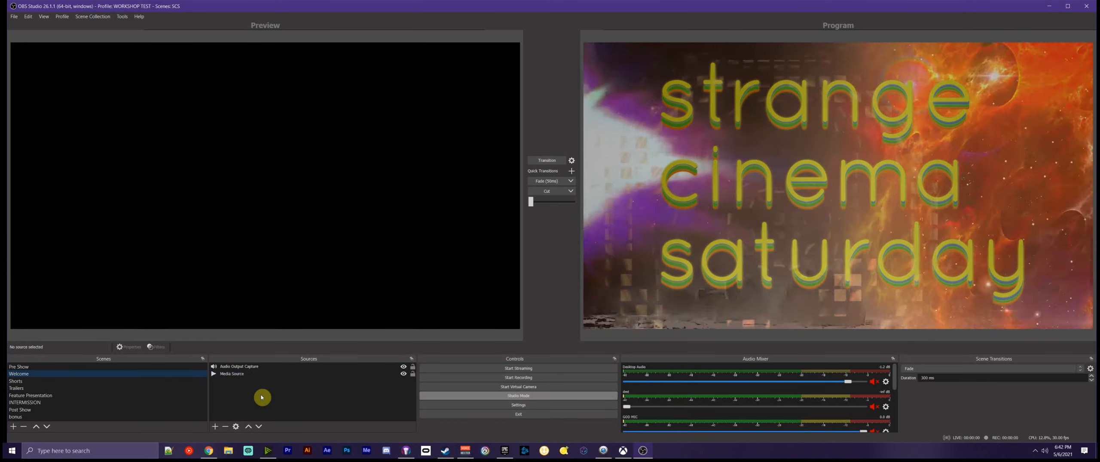
pyautogui.click(237, 374)
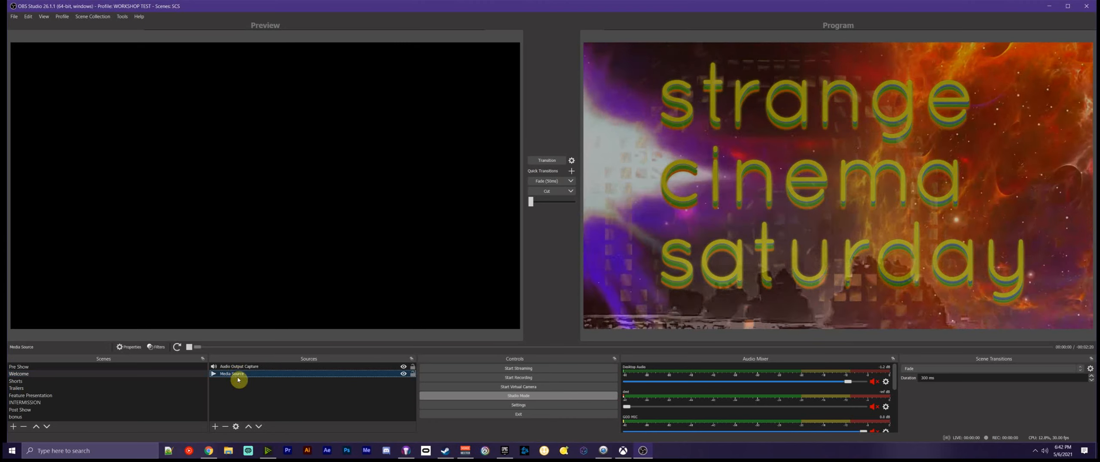
# View the available devices for the Welcome scene's Audio Output Capture, keeping the Default device.
pyautogui.click(239, 369)
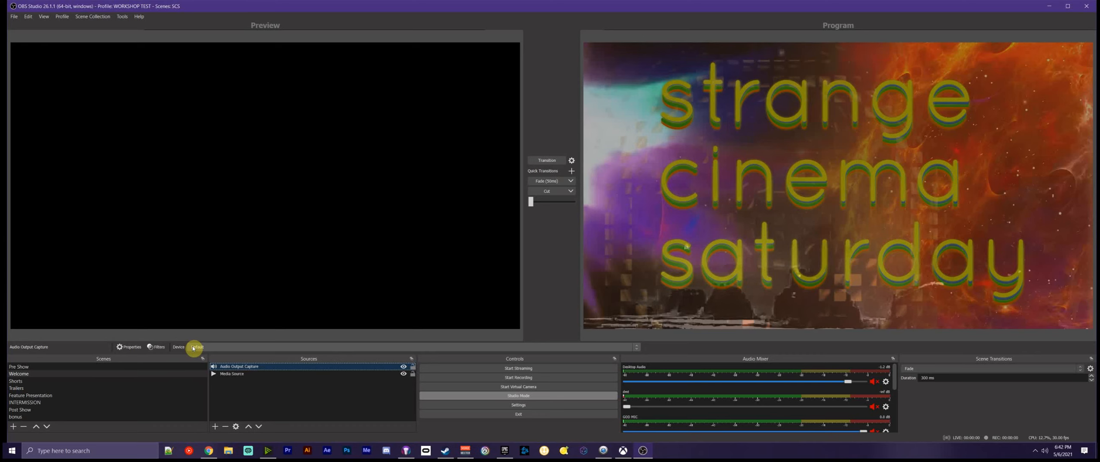
pyautogui.click(193, 348)
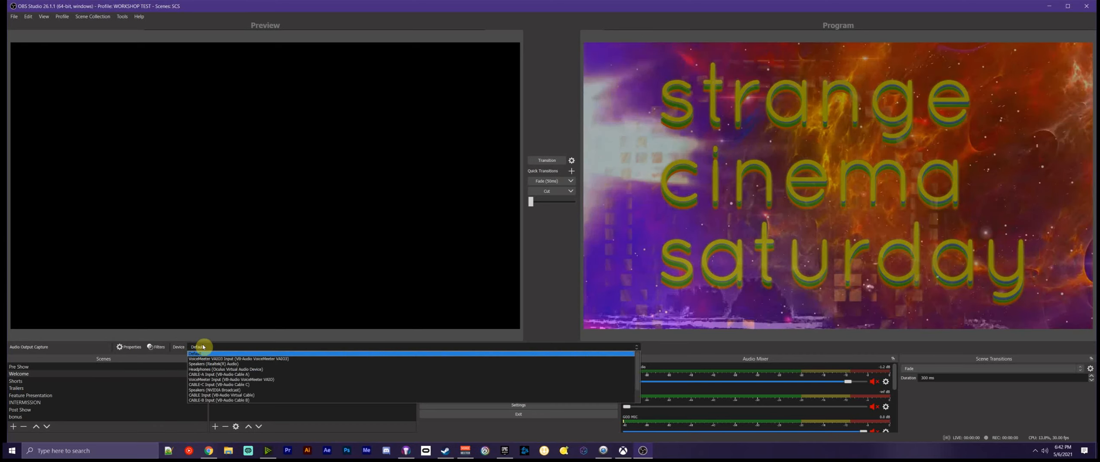
pyautogui.click(203, 347)
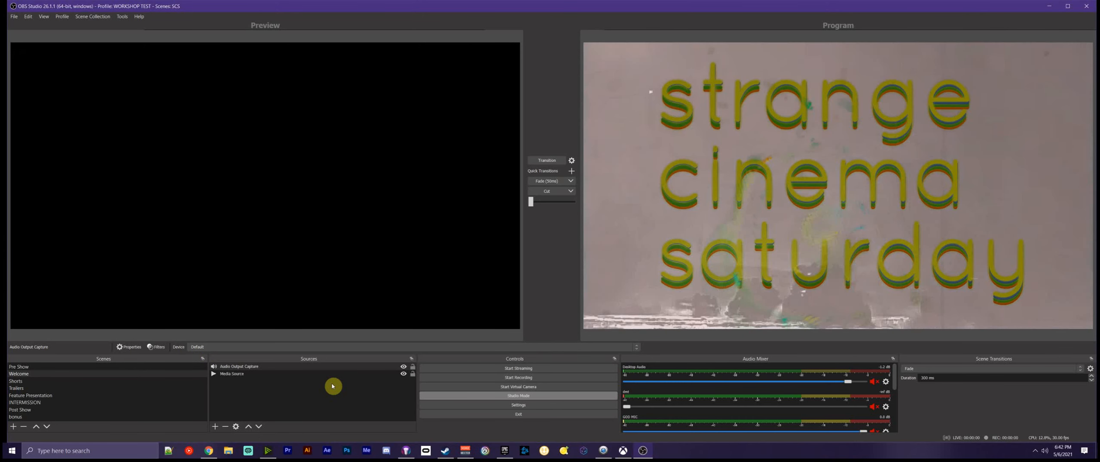
# Review the local file and playback options in the Welcome scene's Media Source properties, closing them without changes.
pyautogui.click(233, 373)
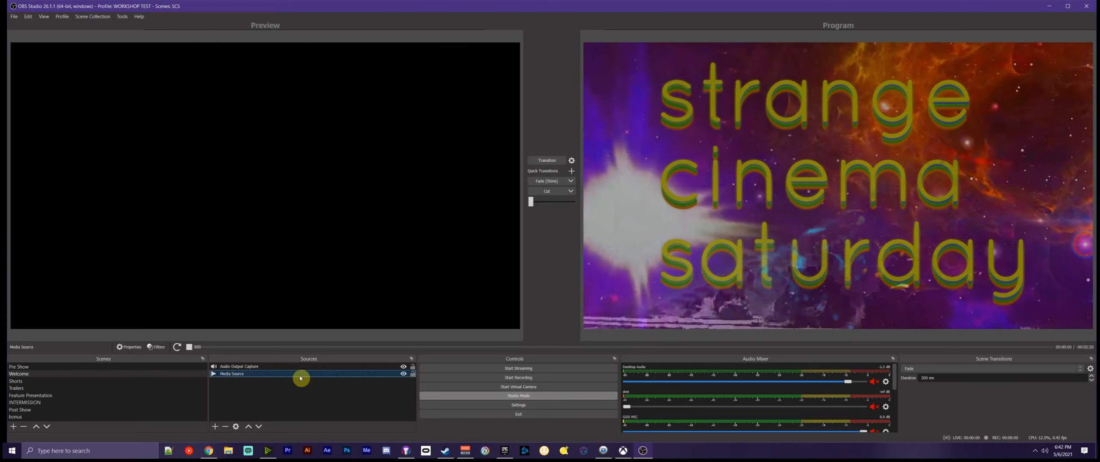
pyautogui.doubleClick(300, 376)
pyautogui.click(238, 367)
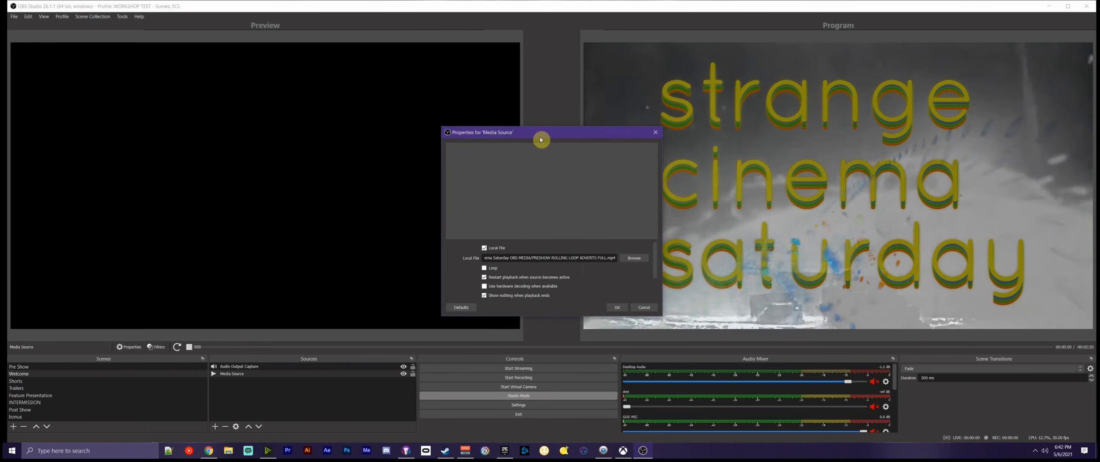
pyautogui.moveTo(541, 138); pyautogui.dragTo(535, 40)
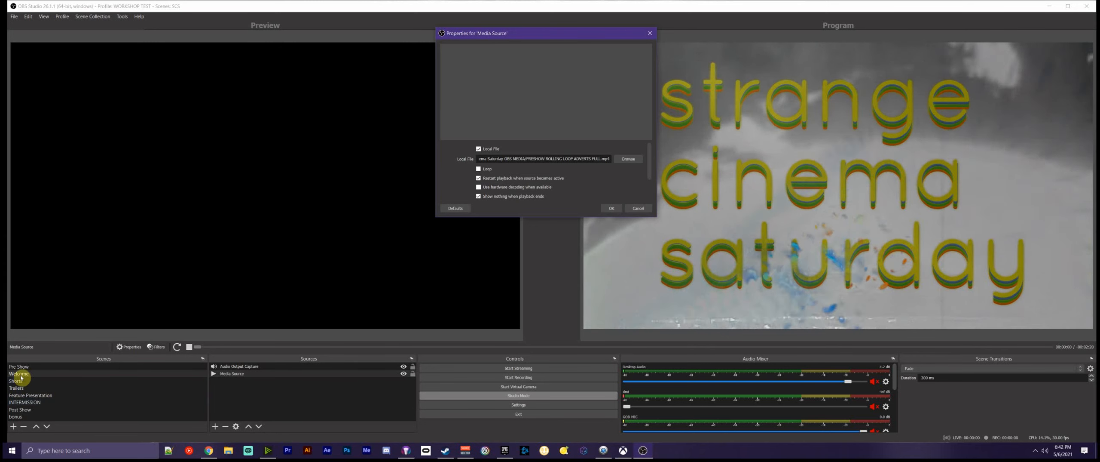
pyautogui.click(612, 208)
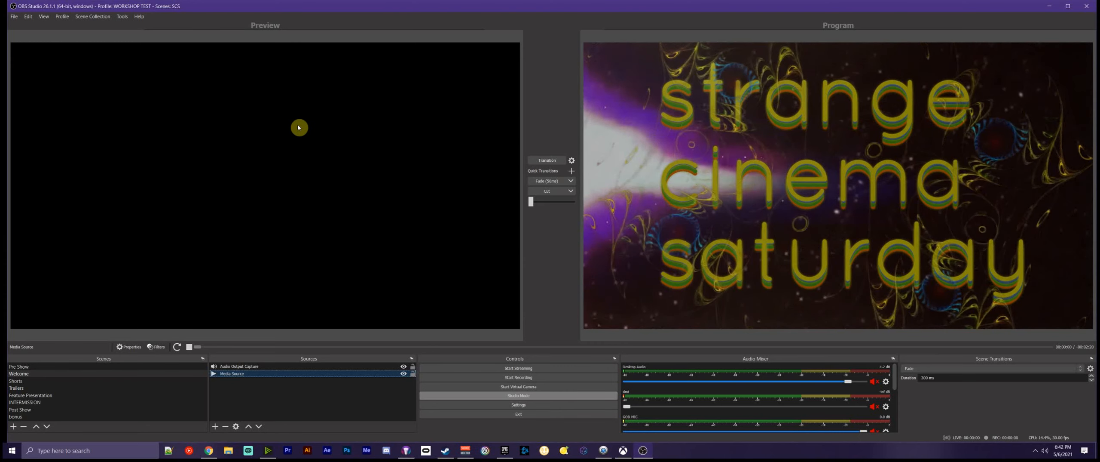
pyautogui.doubleClick(290, 299)
pyautogui.click(644, 307)
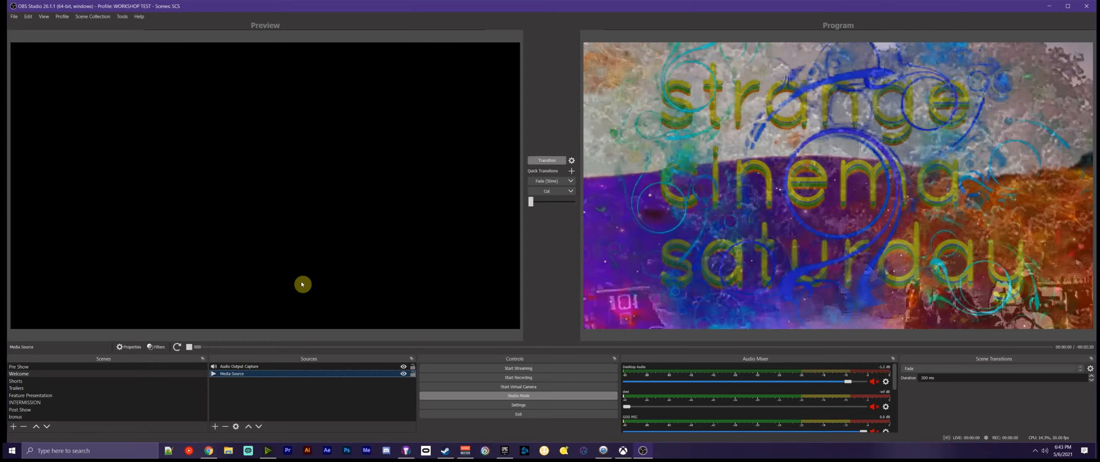
# Transition the Welcome scene to the program output and unmute its Audio Output Capture.
pyautogui.click(550, 160)
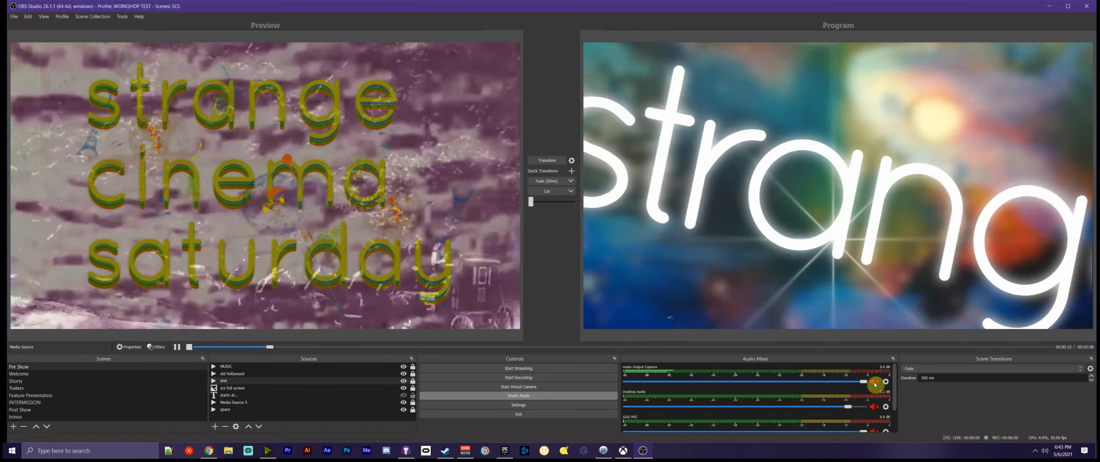
pyautogui.click(875, 381)
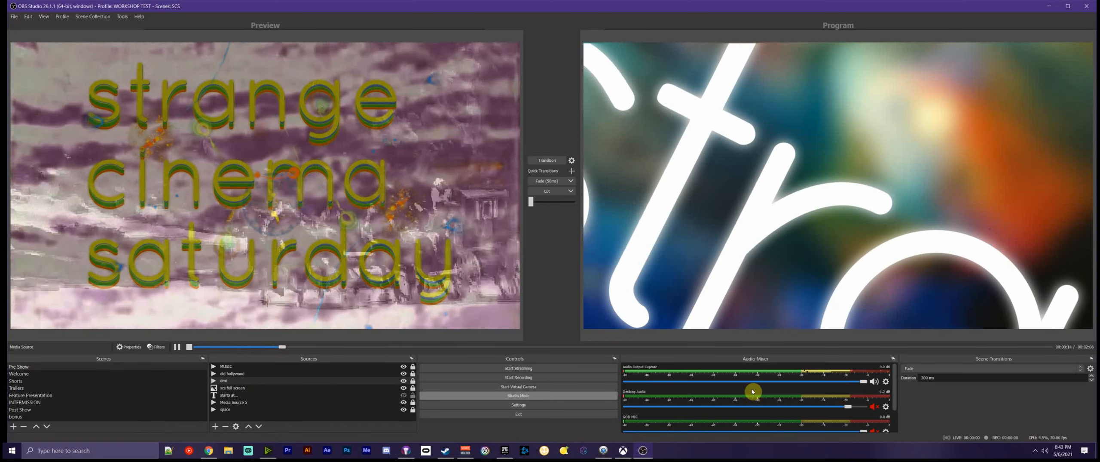
# Open the advanced audio properties and set the Audio Output Capture's audio monitoring to Monitor and Output.
pyautogui.rightClick(753, 387)
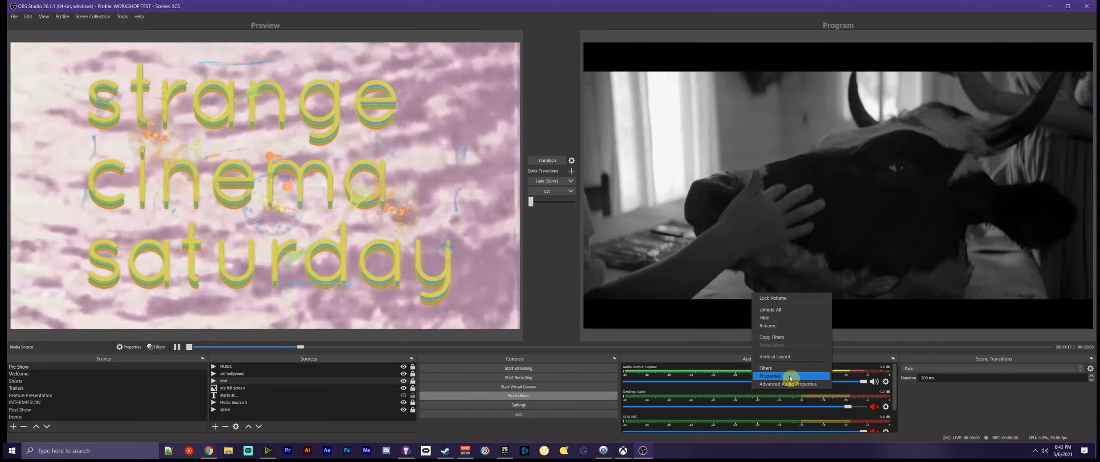
pyautogui.press('Up')
pyautogui.click(787, 383)
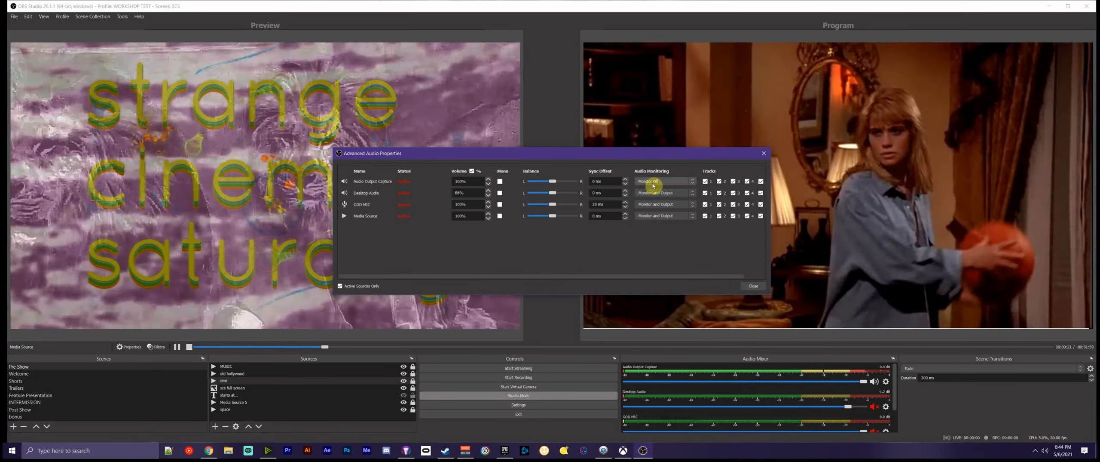
pyautogui.click(653, 185)
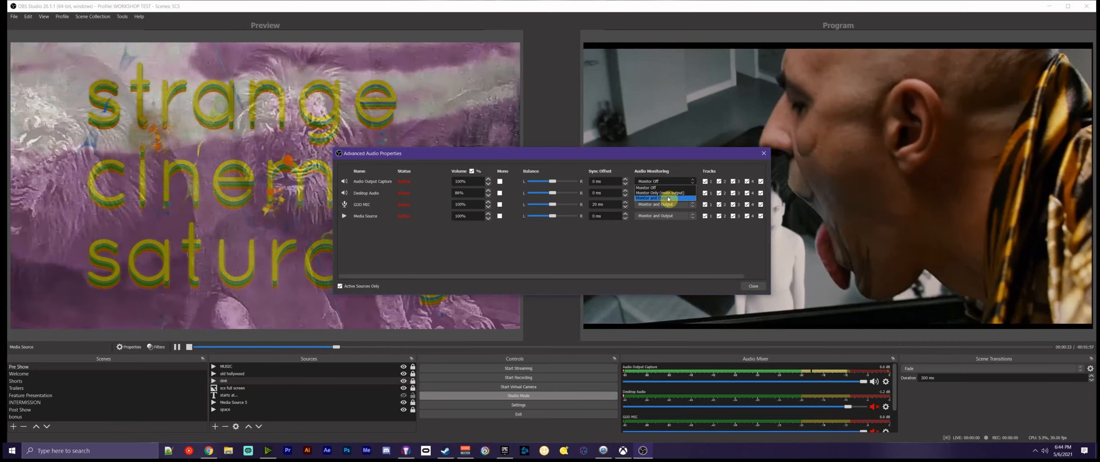
pyautogui.click(669, 198)
pyautogui.click(670, 182)
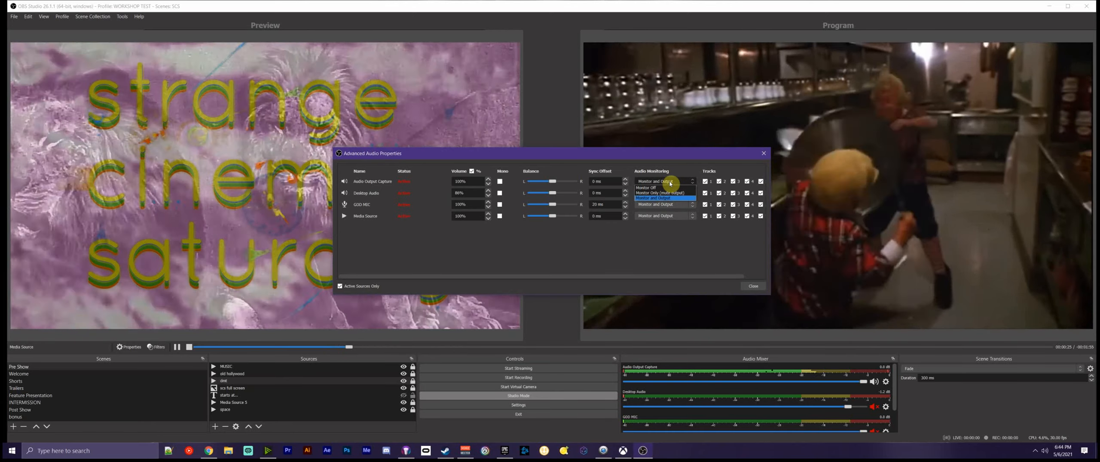
pyautogui.click(661, 187)
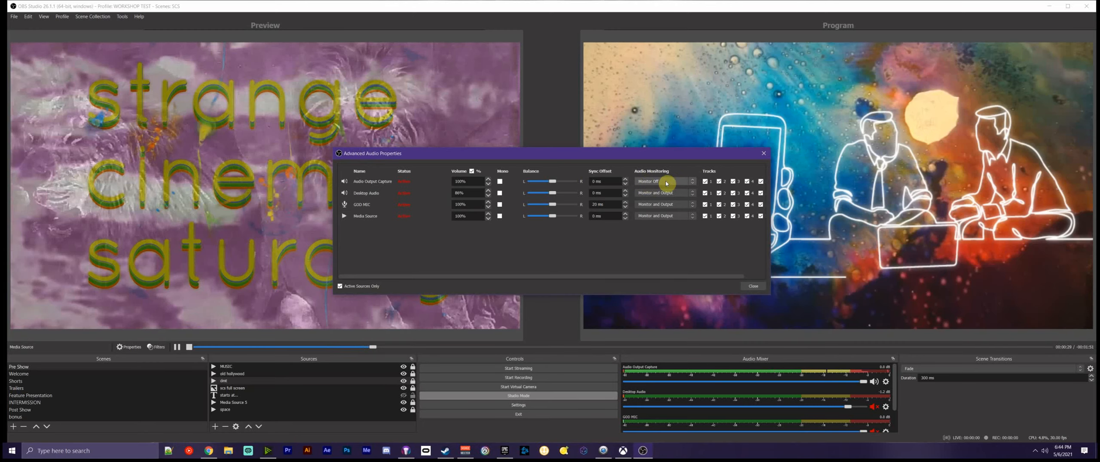
pyautogui.click(667, 183)
pyautogui.click(668, 199)
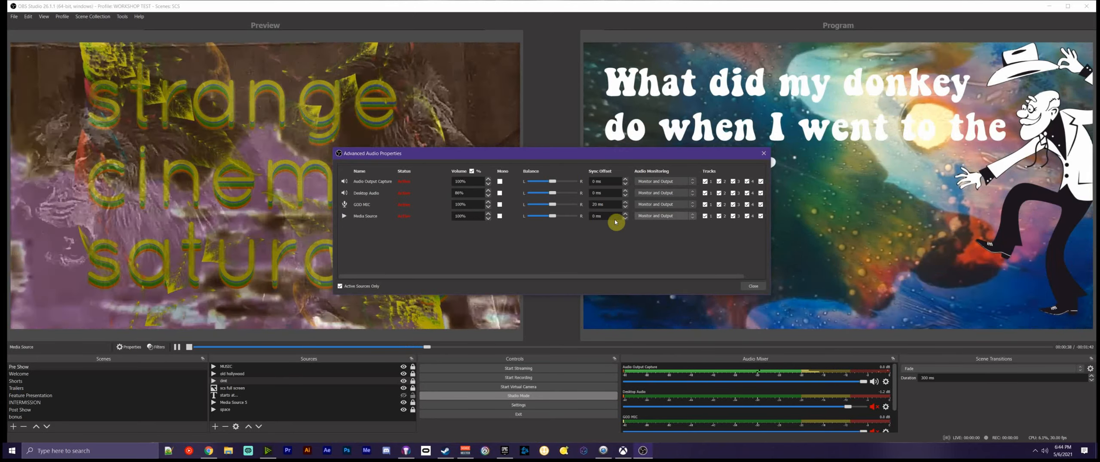
# Set the Media Source's audio monitoring to Monitor Off and close the advanced audio properties.
pyautogui.click(662, 217)
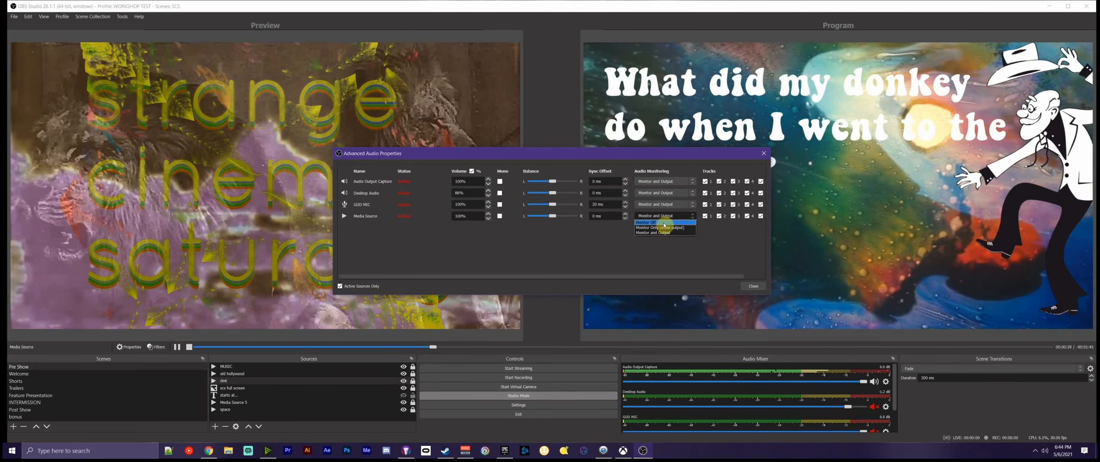
pyautogui.click(663, 223)
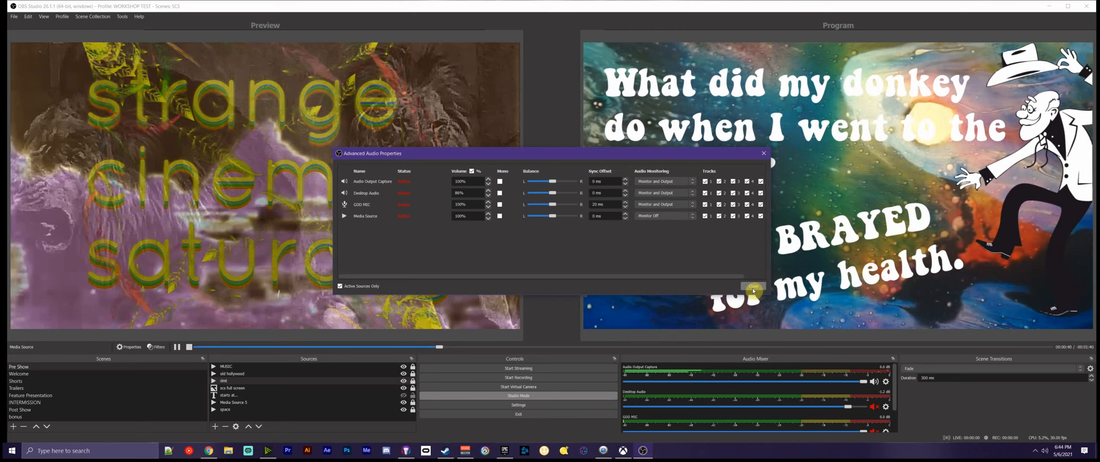
pyautogui.click(753, 286)
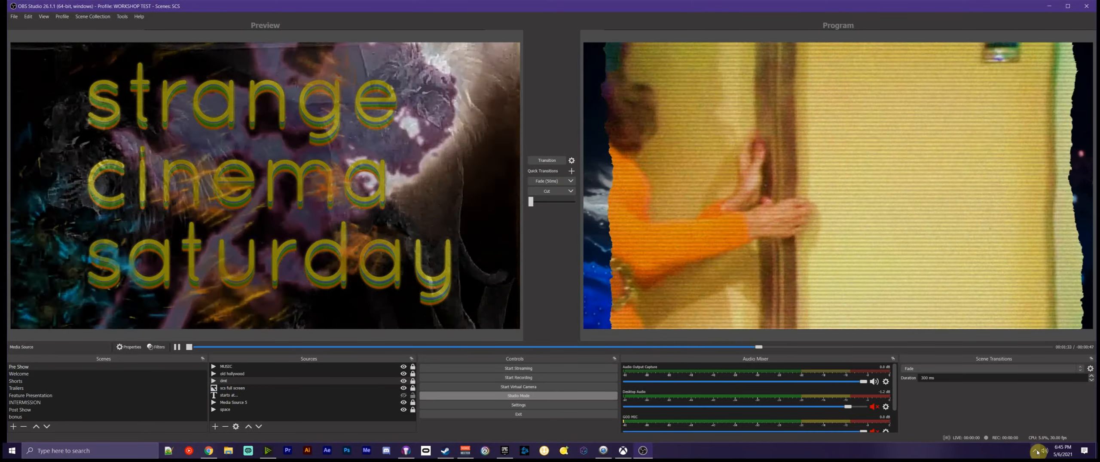
pyautogui.click(1036, 451)
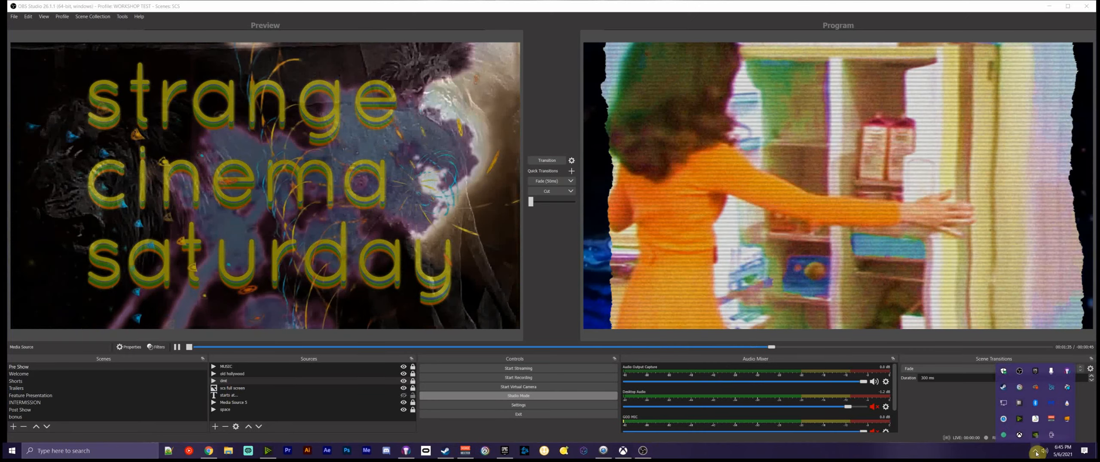
pyautogui.click(1035, 451)
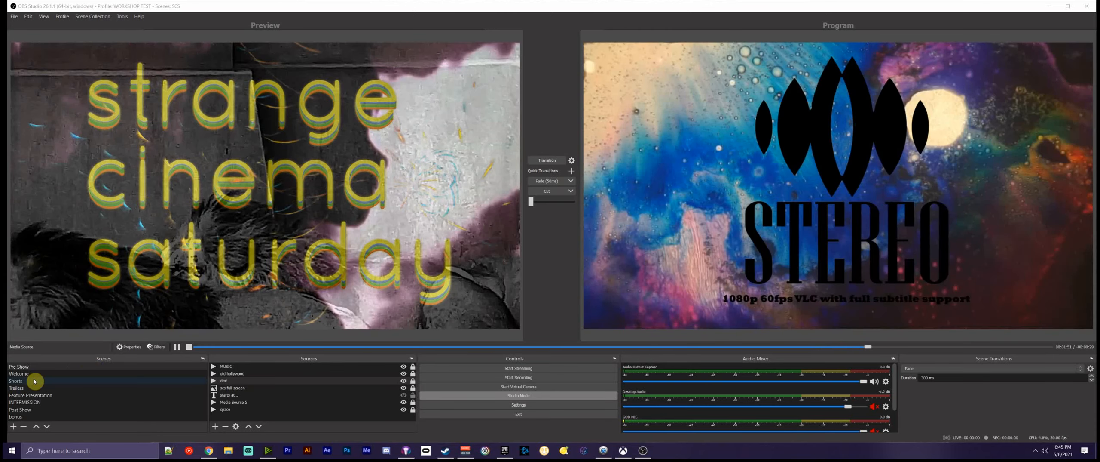
# Load the Shorts scene into the preview and open the properties of its SHORTS - from directory source.
pyautogui.click(33, 381)
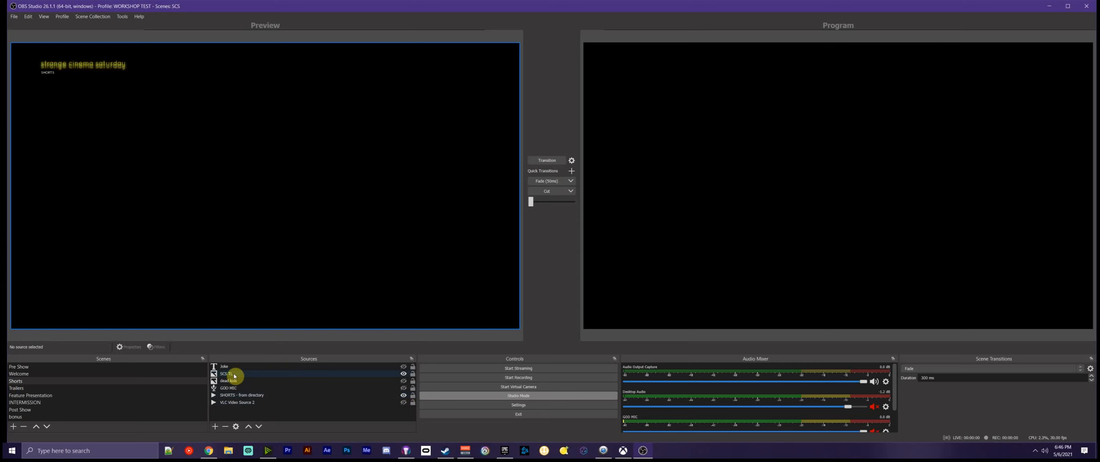
pyautogui.click(246, 396)
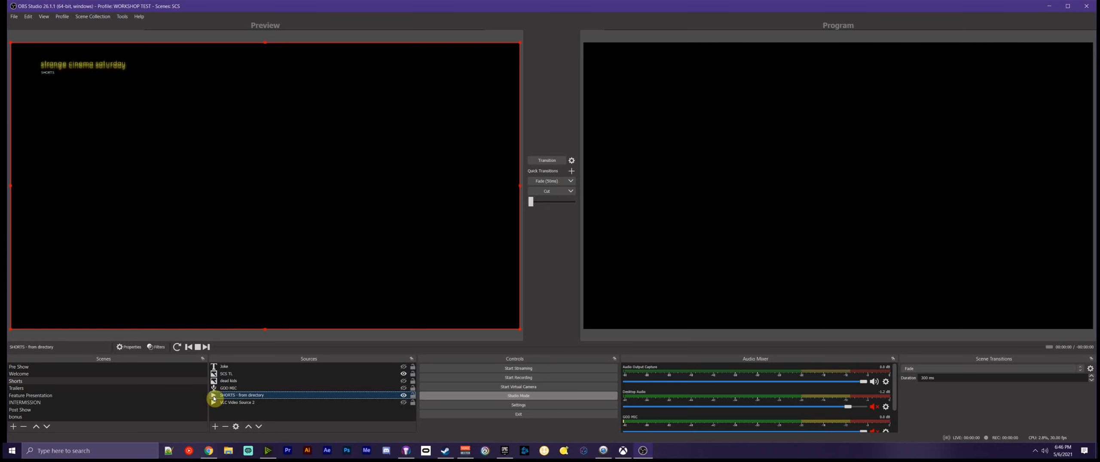
pyautogui.doubleClick(235, 396)
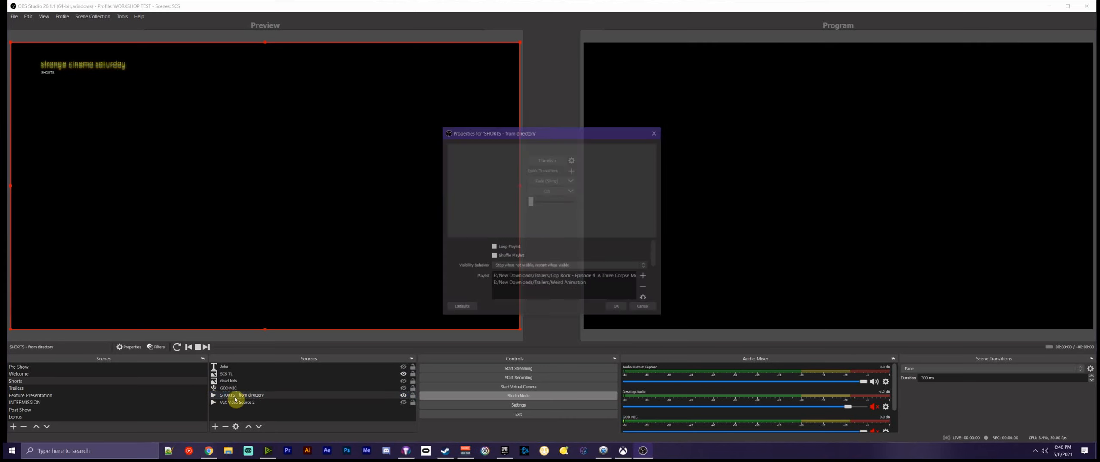
# Try moving the Weird Animation folder above the Cop Rock entry in the playlist, then cancel the properties.
pyautogui.click(560, 284)
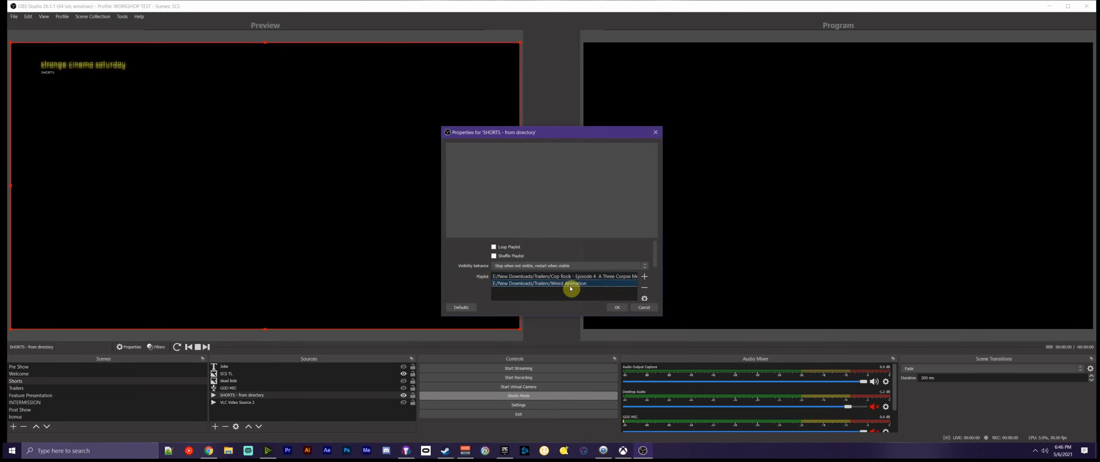
pyautogui.click(568, 277)
pyautogui.click(566, 283)
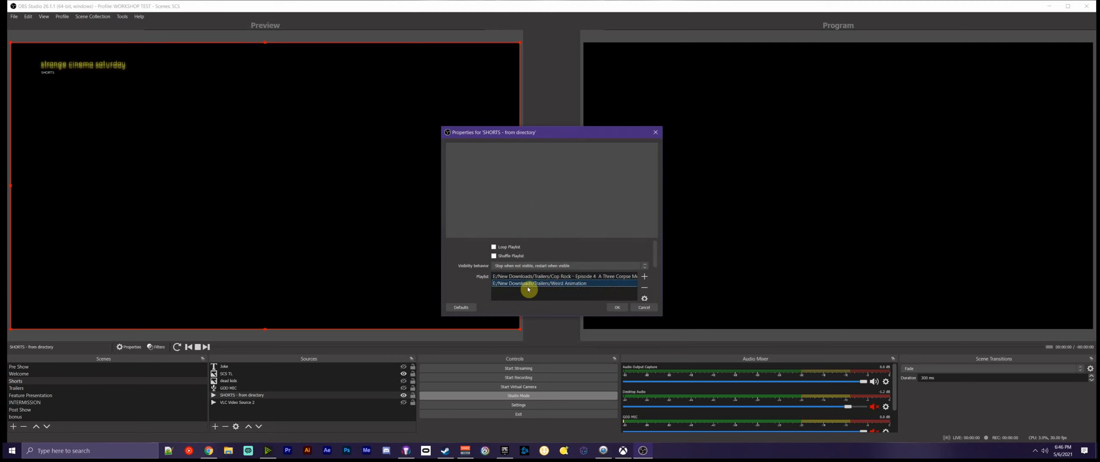
pyautogui.moveTo(533, 284)
pyautogui.mouseDown()
pyautogui.moveTo(559, 277)
pyautogui.moveTo(535, 277)
pyautogui.mouseUp()
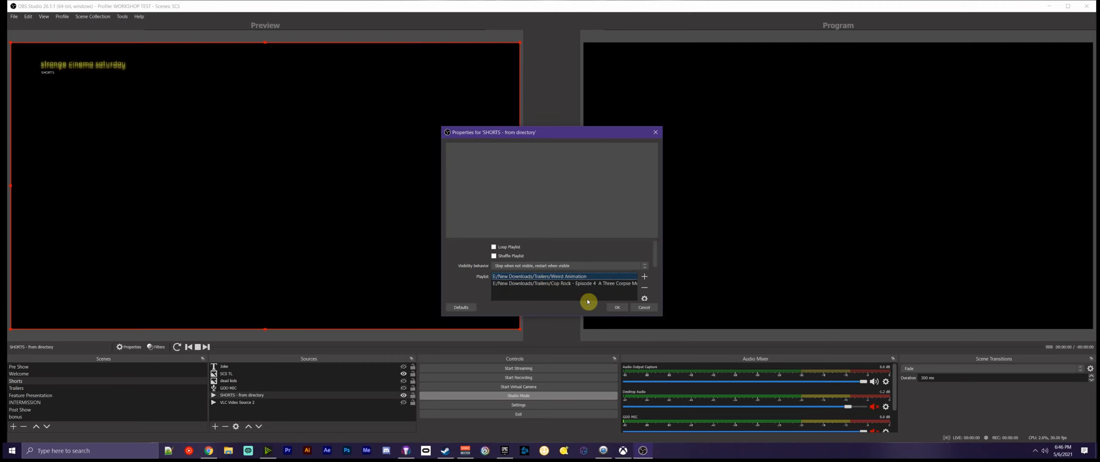
pyautogui.click(560, 284)
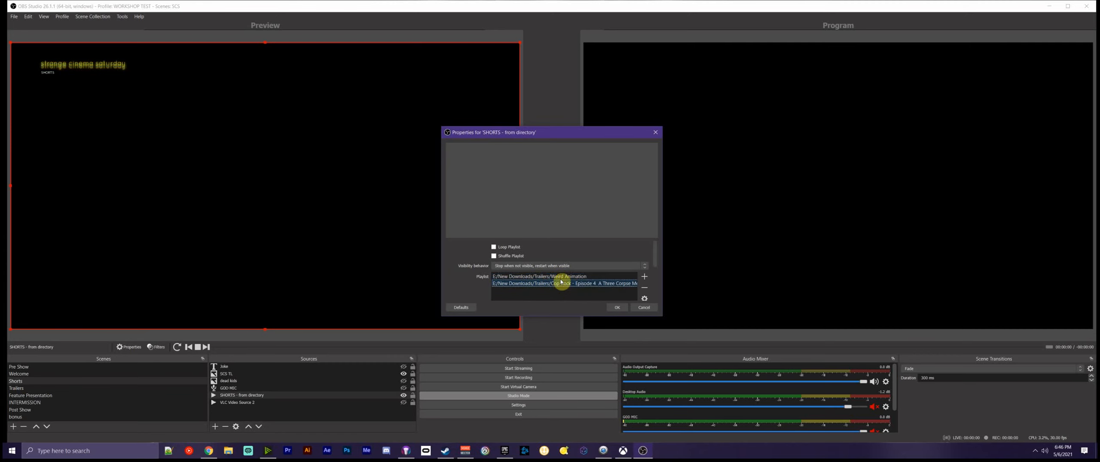
pyautogui.click(641, 307)
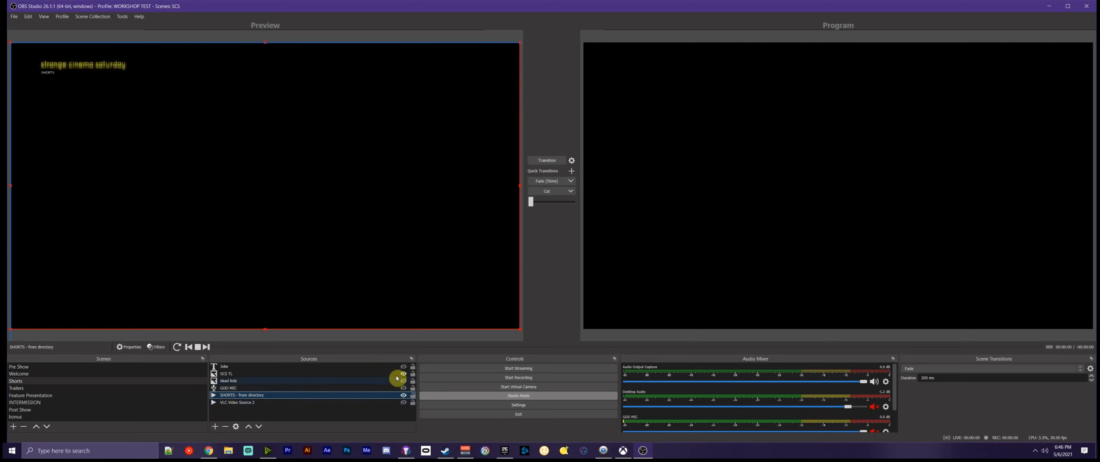
# Toggle the visibility of the Shorts scene's SCS TL title image and transition the scene with the title shown to the program output.
pyautogui.click(224, 374)
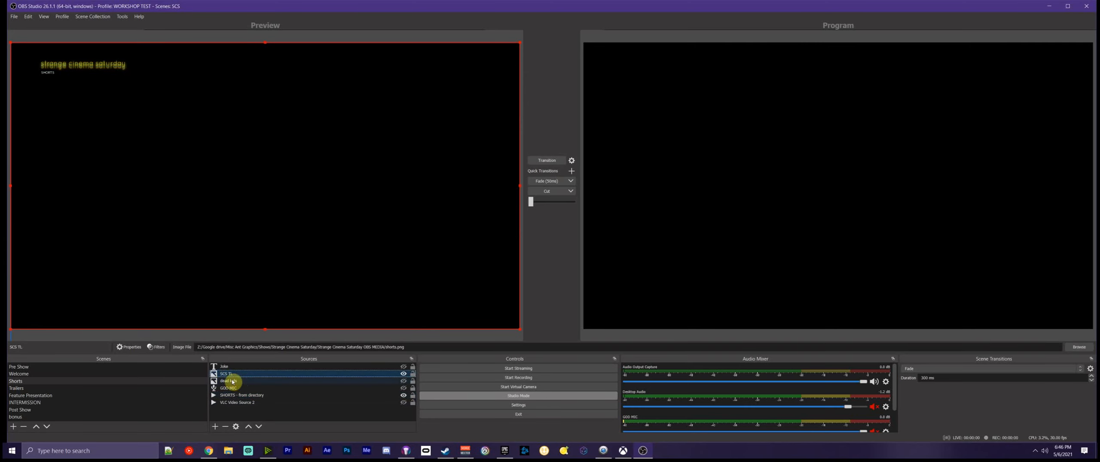
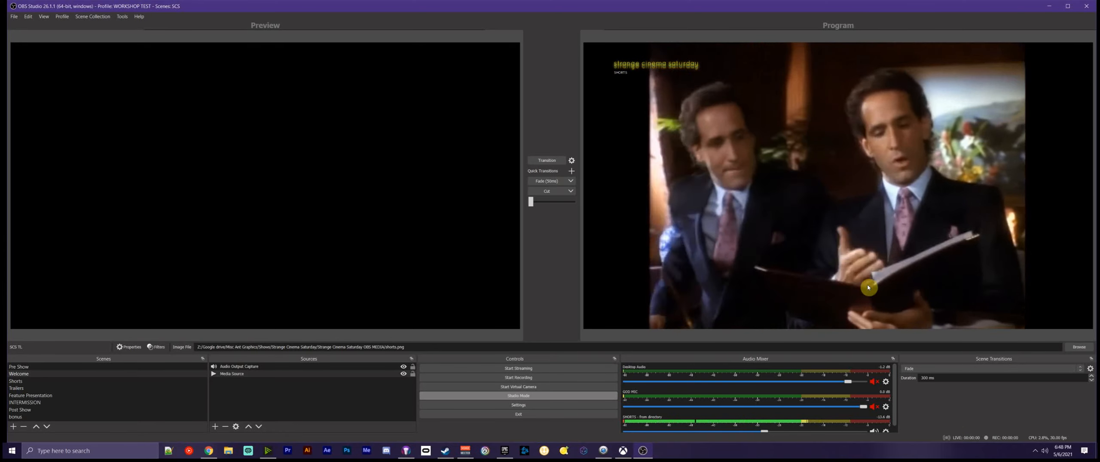
pyautogui.click(22, 381)
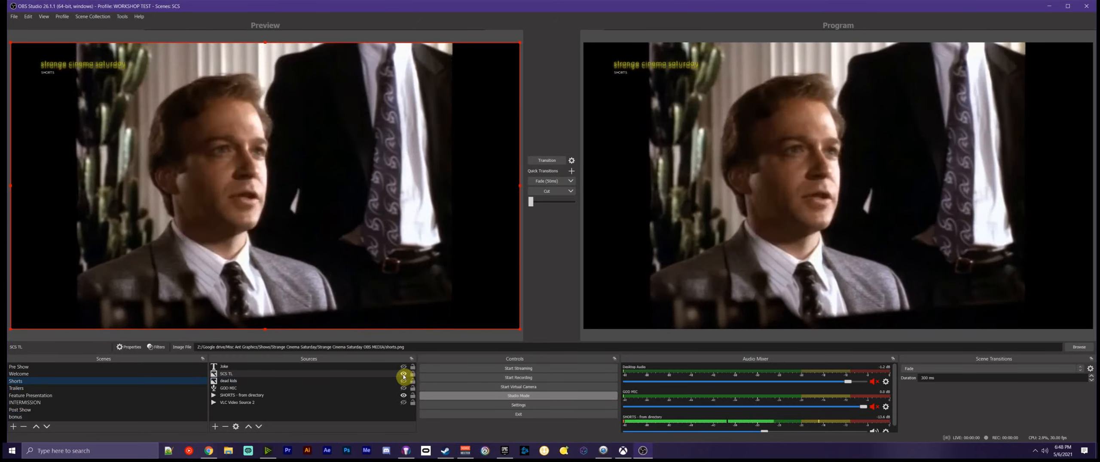
pyautogui.click(403, 375)
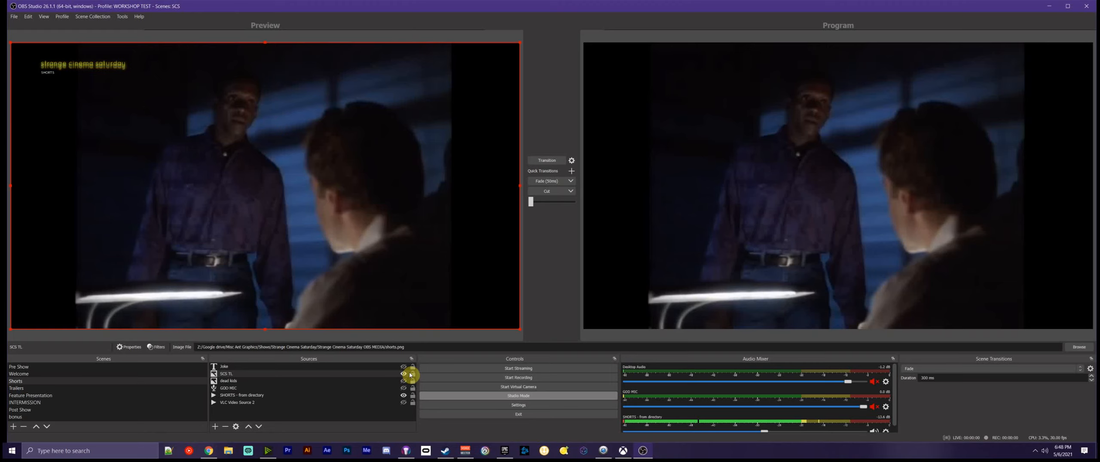
pyautogui.click(550, 161)
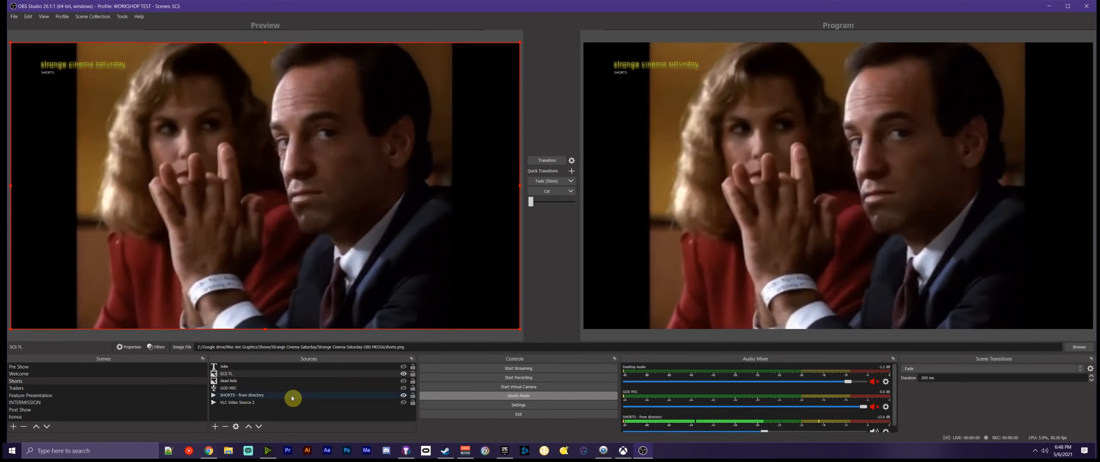
# Check the SHORTS - from directory source's playback controls and playlist properties, closing the properties without changes.
pyautogui.click(293, 395)
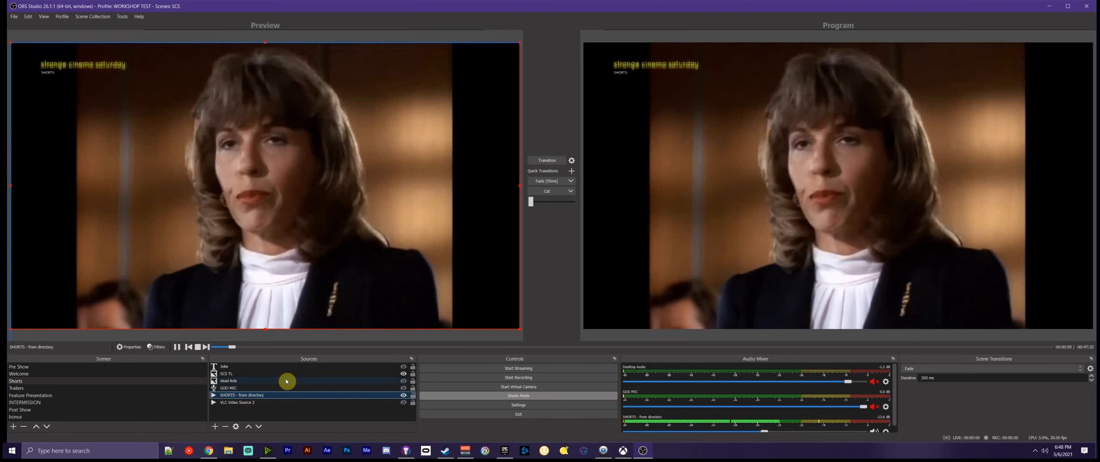
pyautogui.click(177, 347)
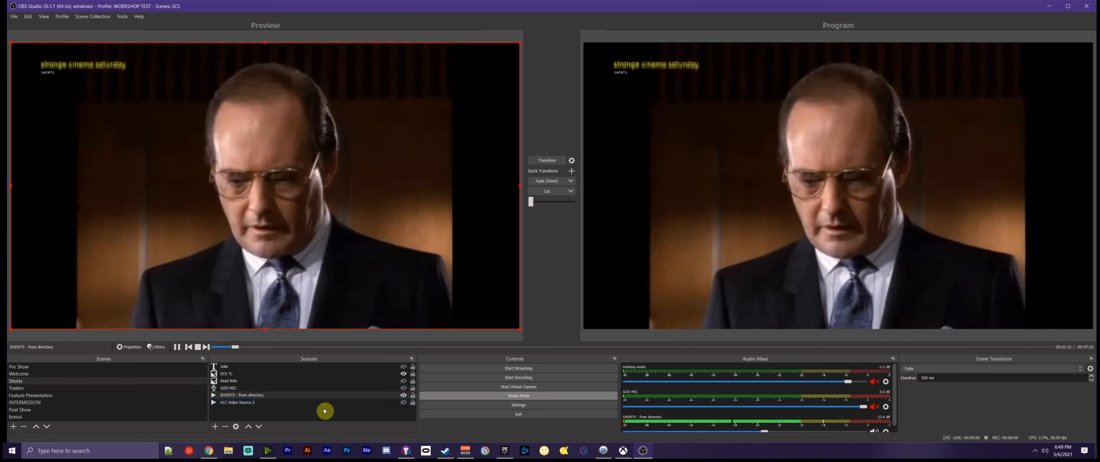
pyautogui.doubleClick(253, 395)
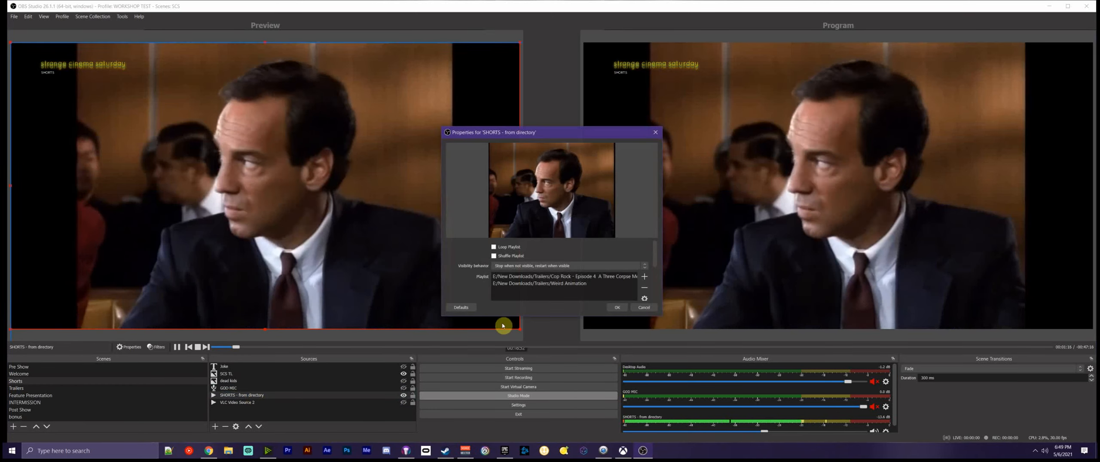
pyautogui.click(644, 306)
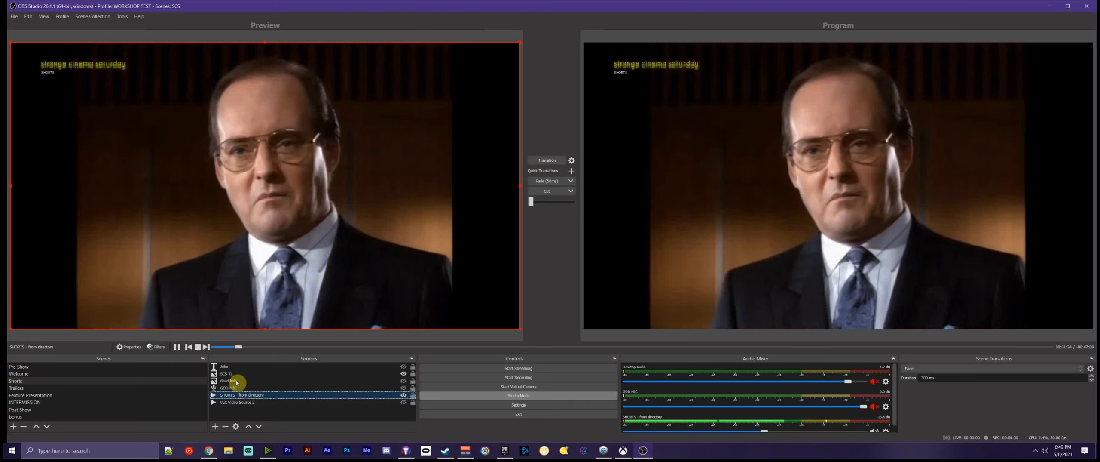
# Shrink the SCS TL title image to about a third of the canvas width, place it mid-frame and transition it to the program output.
pyautogui.click(231, 375)
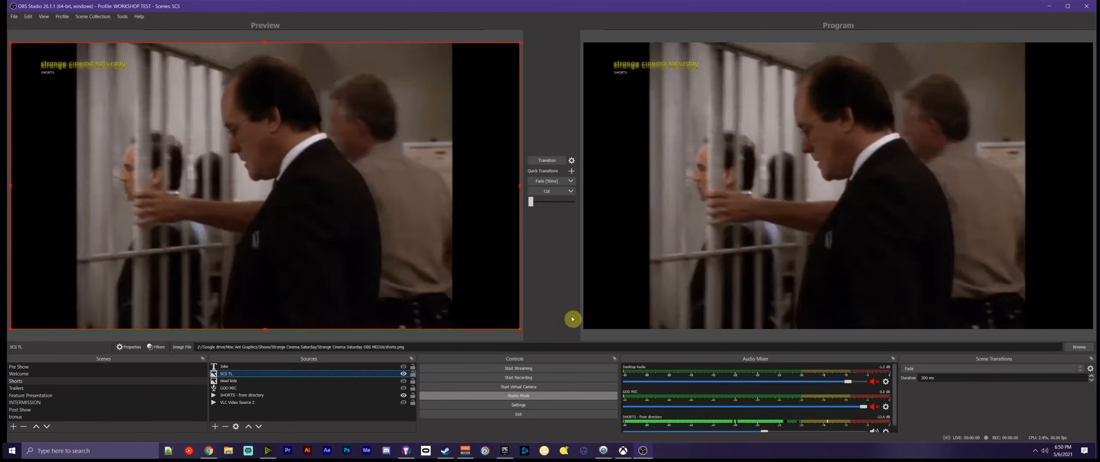
pyautogui.moveTo(519, 329); pyautogui.dragTo(174, 140)
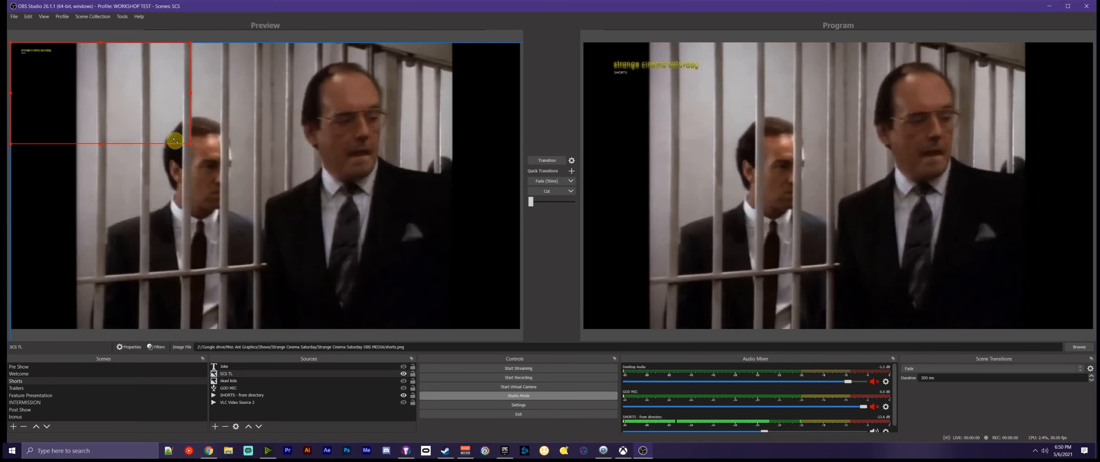
pyautogui.moveTo(163, 129); pyautogui.dragTo(366, 220)
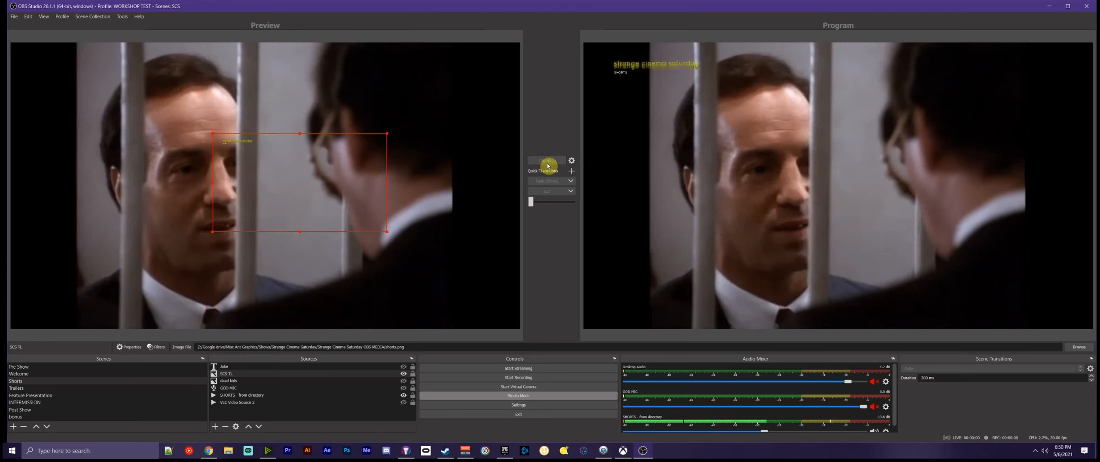
pyautogui.click(546, 160)
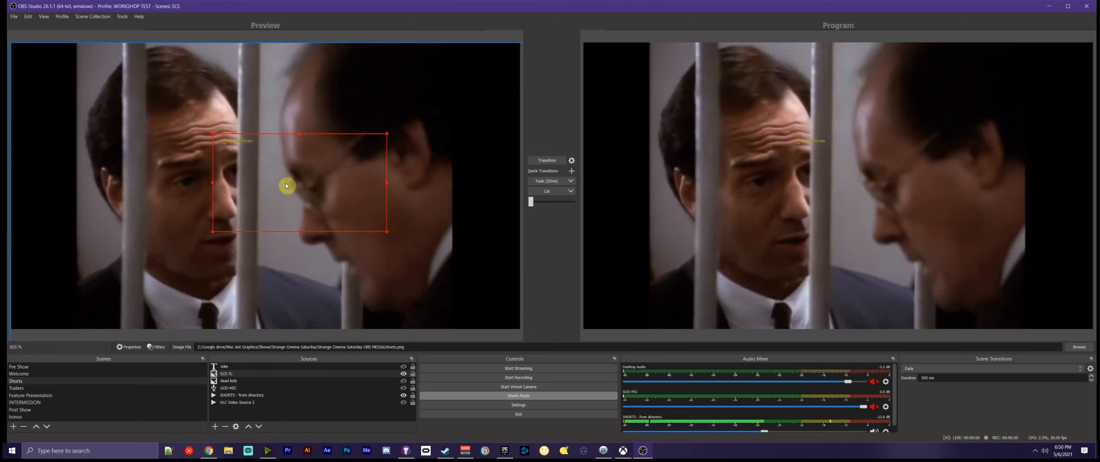
# Try to select the shrunken title image directly on the preview canvas.
pyautogui.click(389, 80)
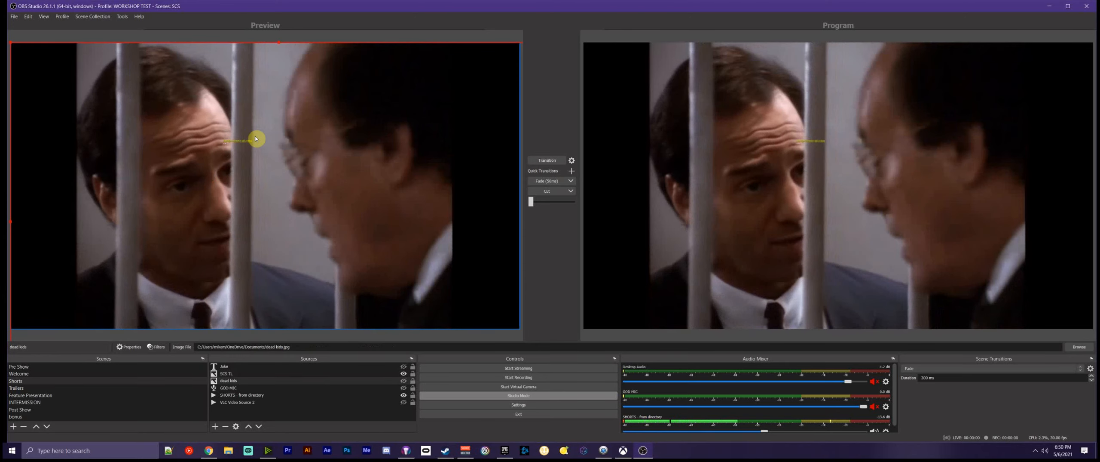
pyautogui.click(228, 145)
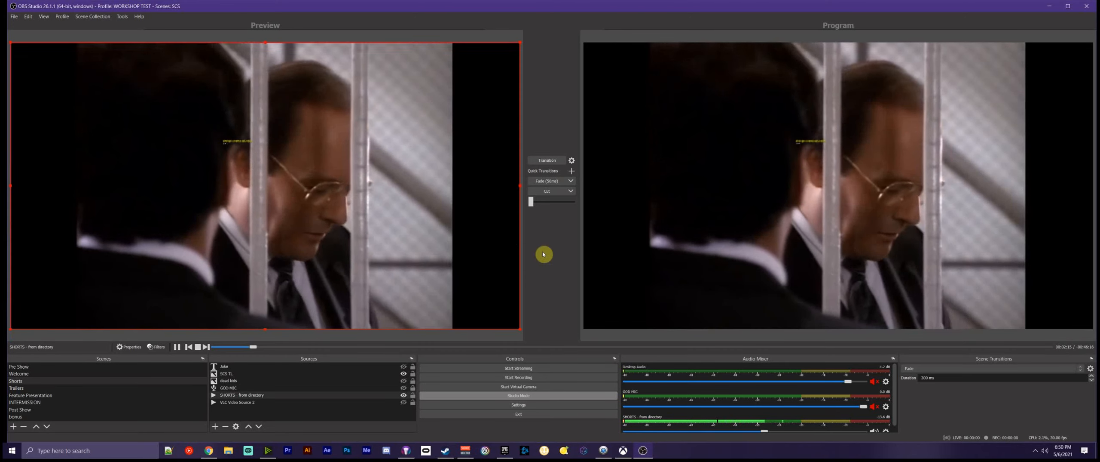
pyautogui.click(248, 192)
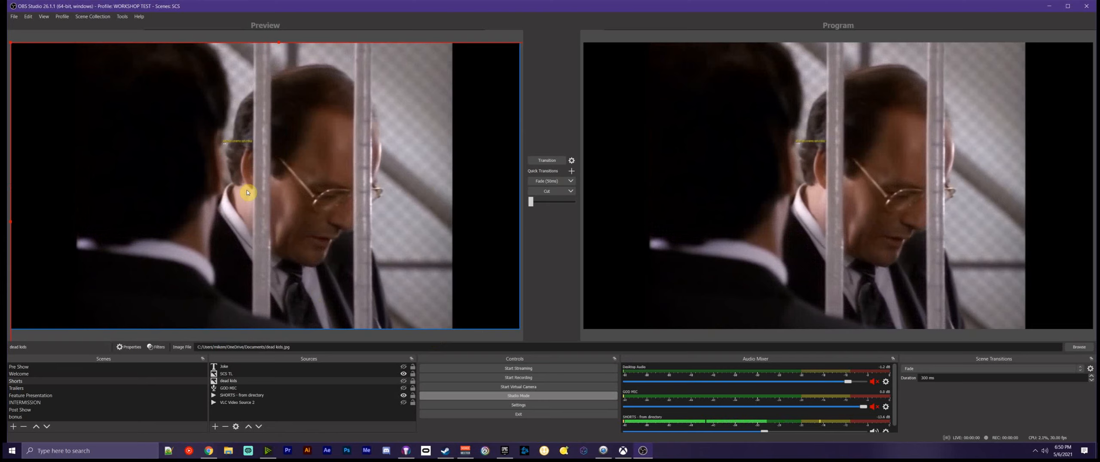
pyautogui.click(228, 143)
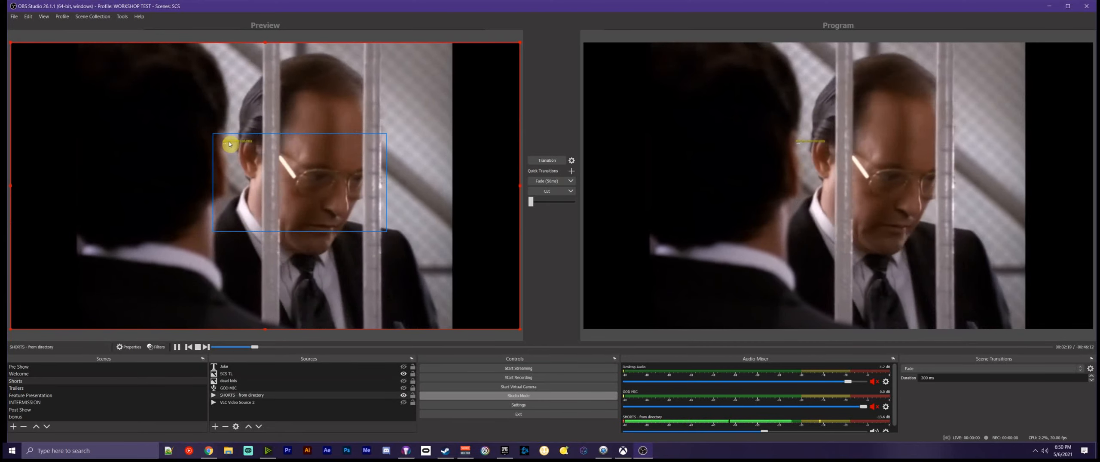
pyautogui.moveTo(230, 143)
pyautogui.mouseDown()
pyautogui.moveTo(243, 144)
pyautogui.moveTo(231, 143)
pyautogui.mouseUp()
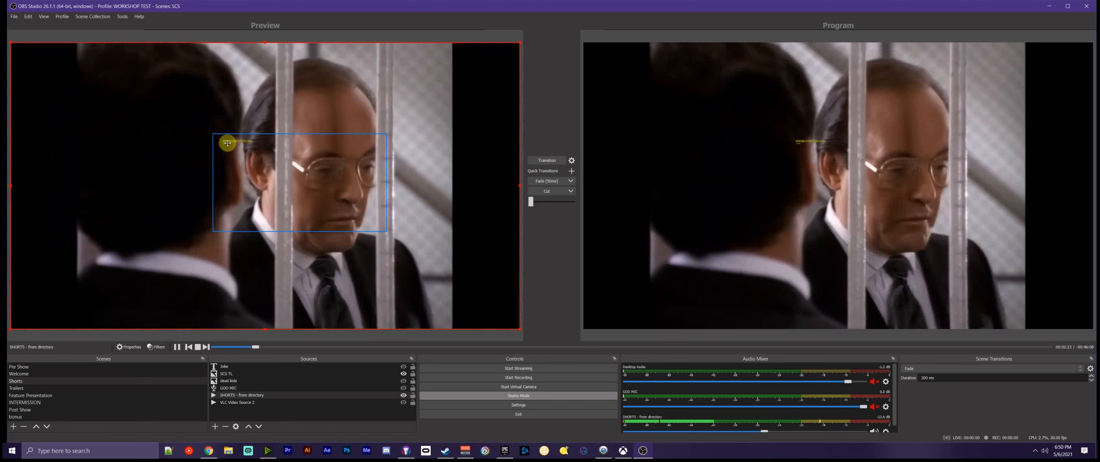
pyautogui.click(469, 335)
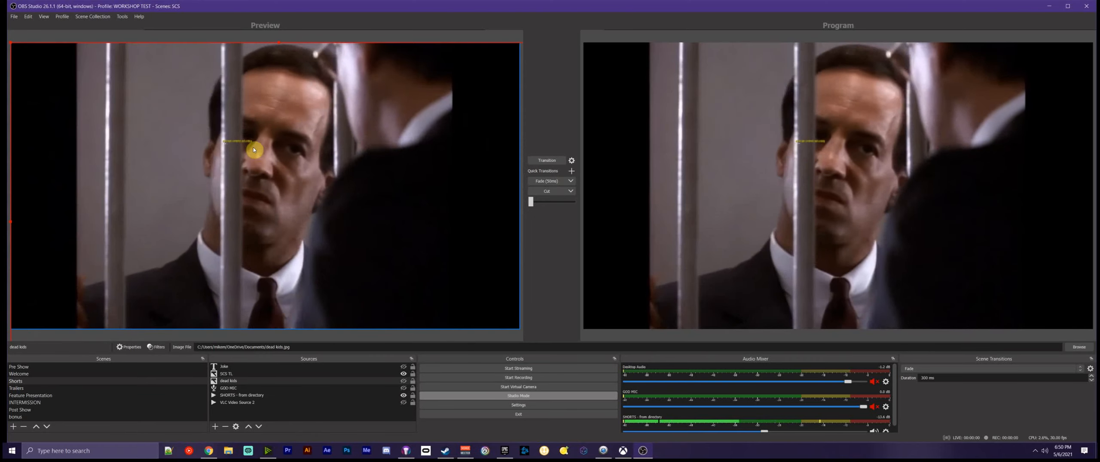
pyautogui.click(240, 145)
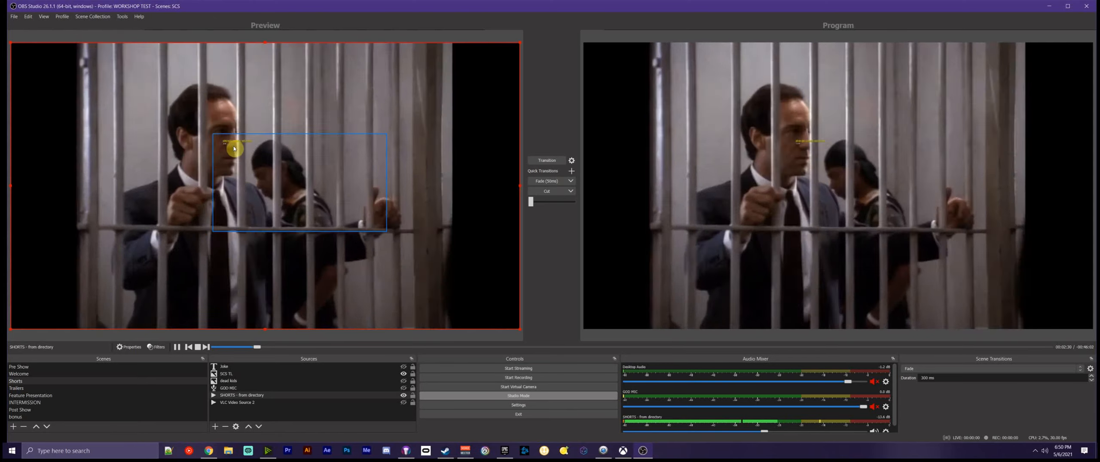
# Move the title image back to the canvas's upper-left corner, enlarge it to fill the frame and transition it to the program output.
pyautogui.click(234, 144)
pyautogui.moveTo(230, 144); pyautogui.dragTo(20, 47)
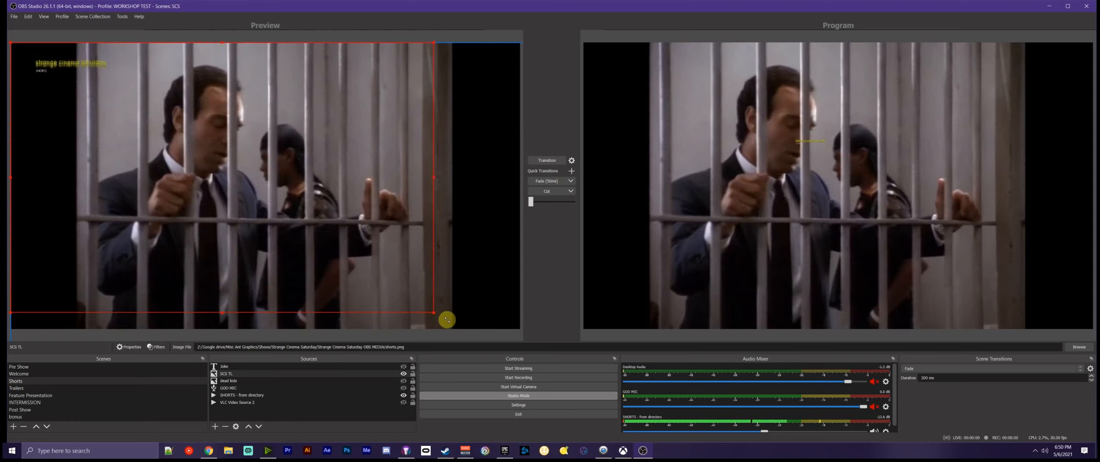
pyautogui.moveTo(447, 319); pyautogui.dragTo(506, 329)
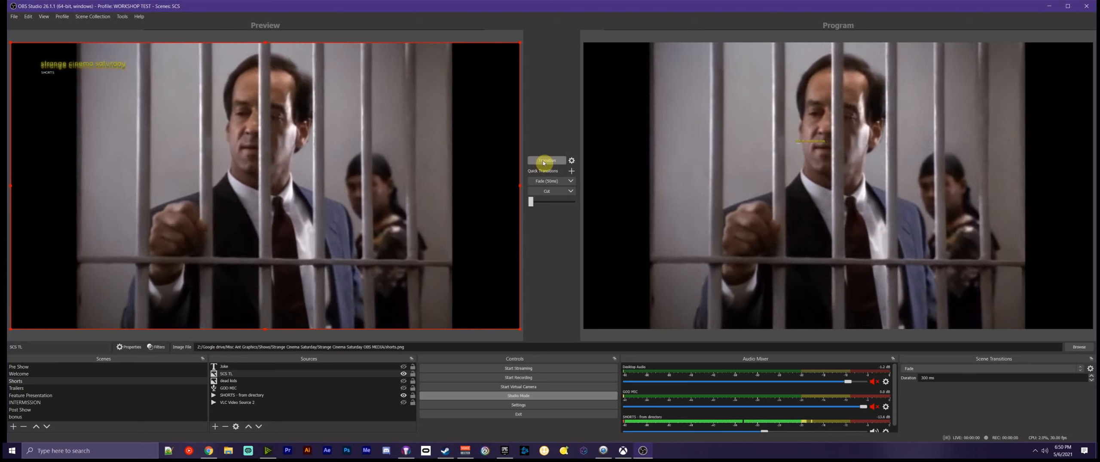
pyautogui.click(544, 161)
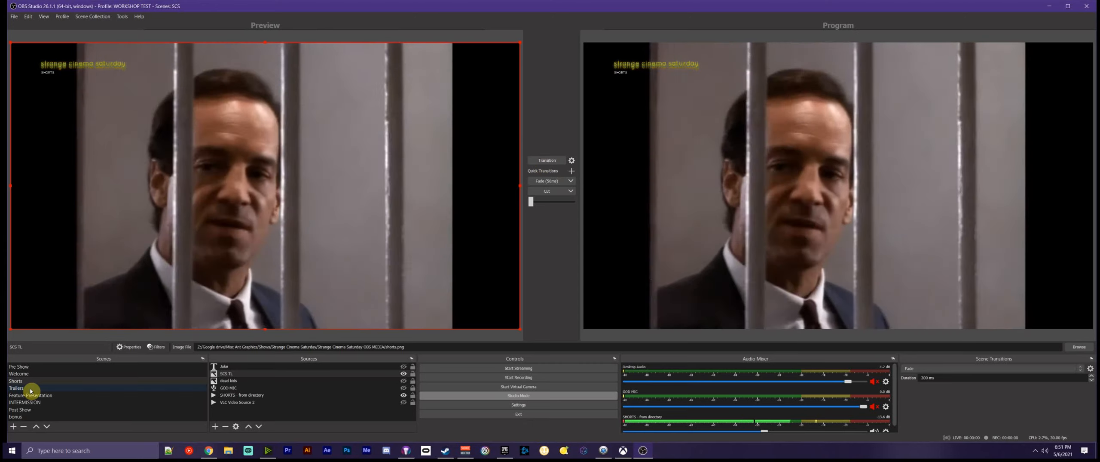
# Load the Trailers scene into the preview and transition it to the program output.
pyautogui.click(30, 389)
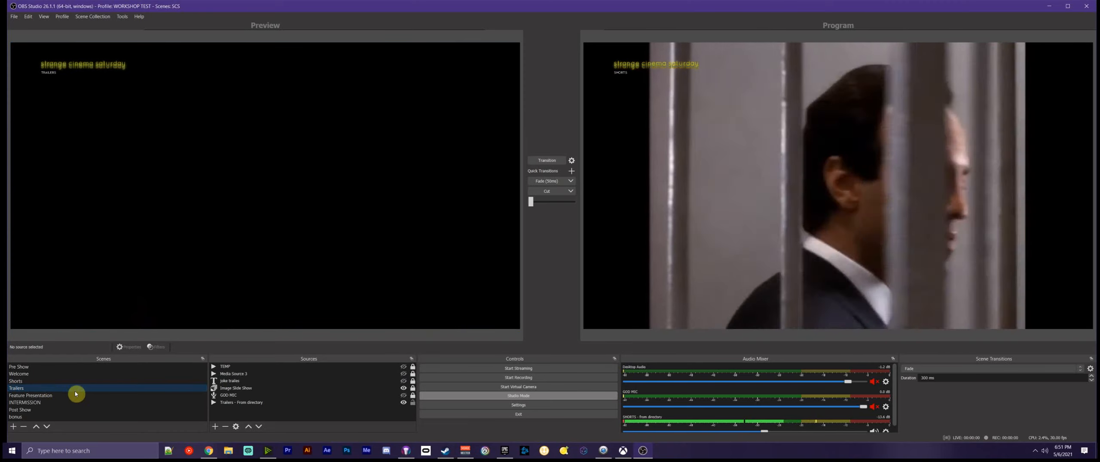
pyautogui.click(548, 159)
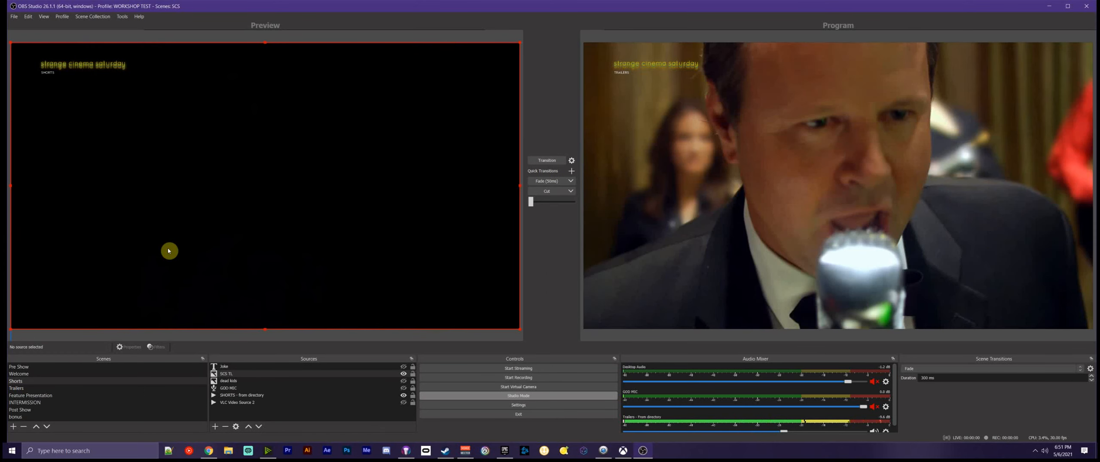
# Bring the Trailers scene back into the preview and pause playback of its Trailers - From directory source.
pyautogui.click(16, 387)
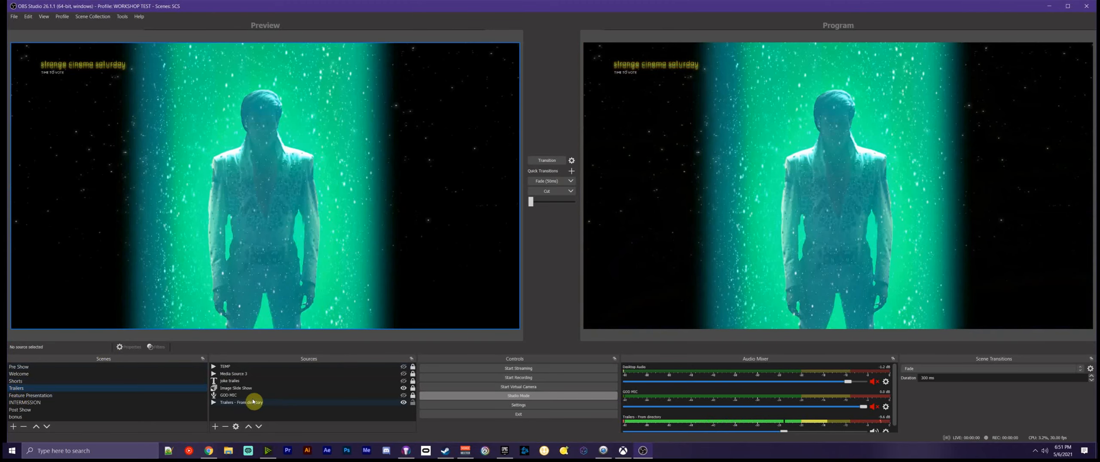
pyautogui.click(234, 366)
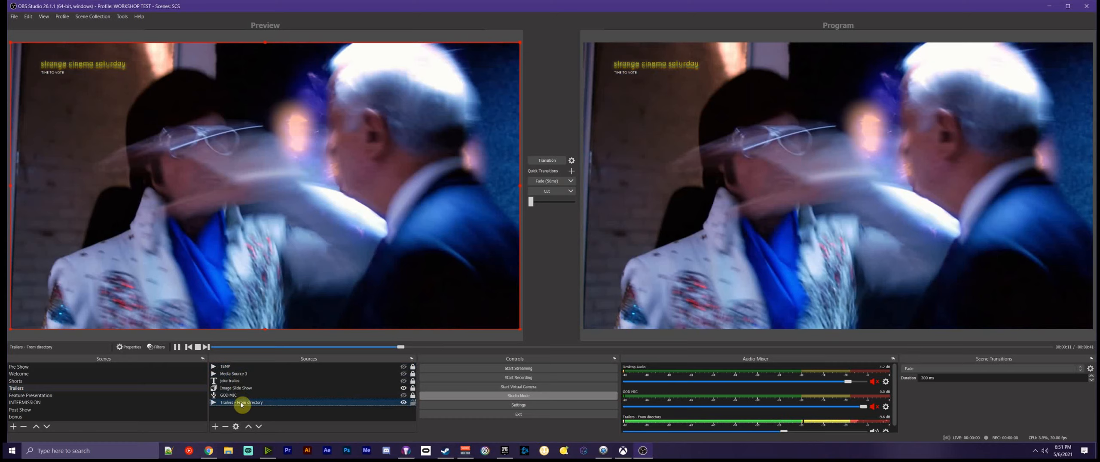
pyautogui.click(241, 402)
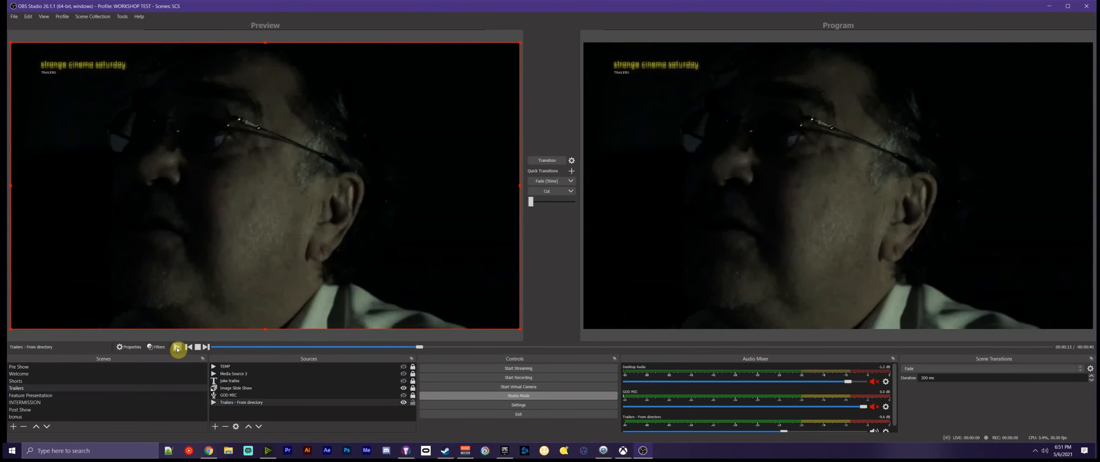
# Review the Shorts scene's SHORTS - from directory properties, including the visibility behavior options, and close them without changes.
pyautogui.click(15, 381)
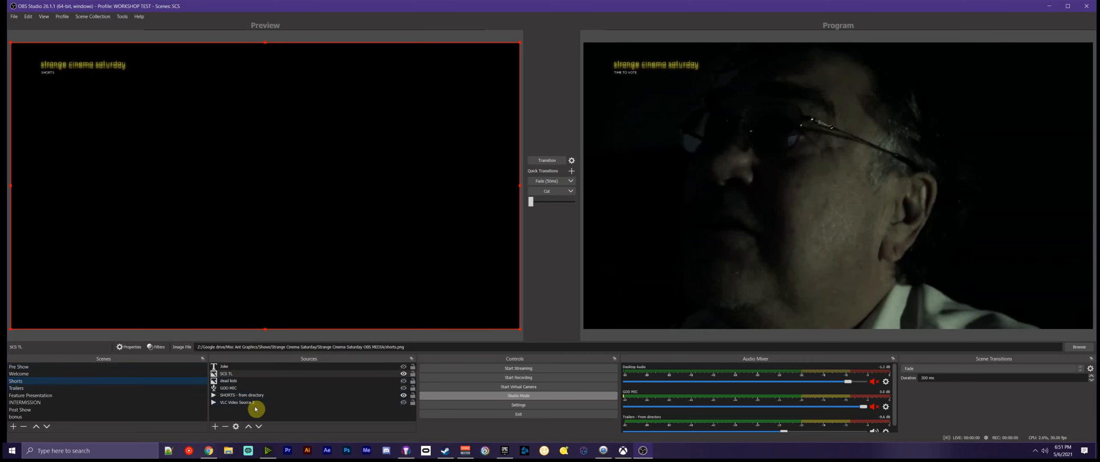
pyautogui.click(247, 395)
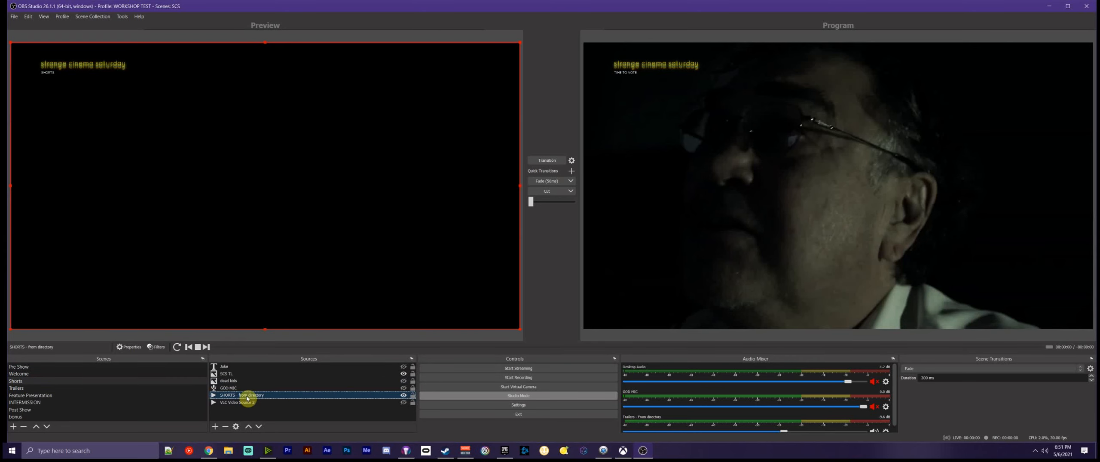
pyautogui.doubleClick(247, 397)
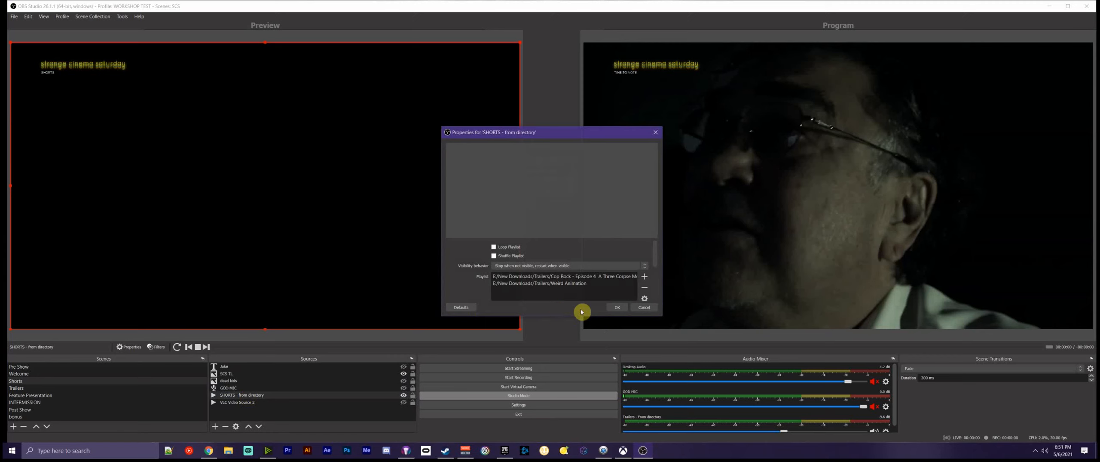
pyautogui.scroll(-5, 548, 260)
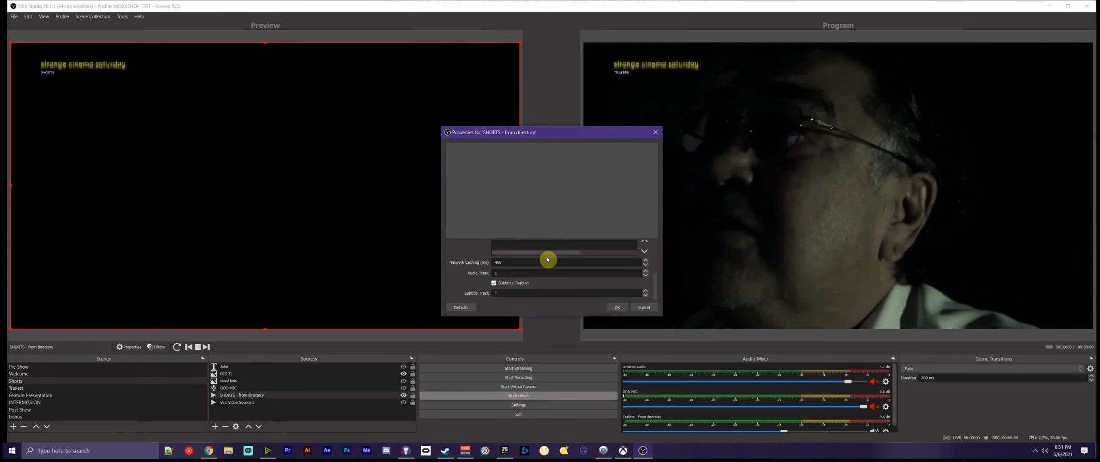
pyautogui.scroll(5, 457, 297)
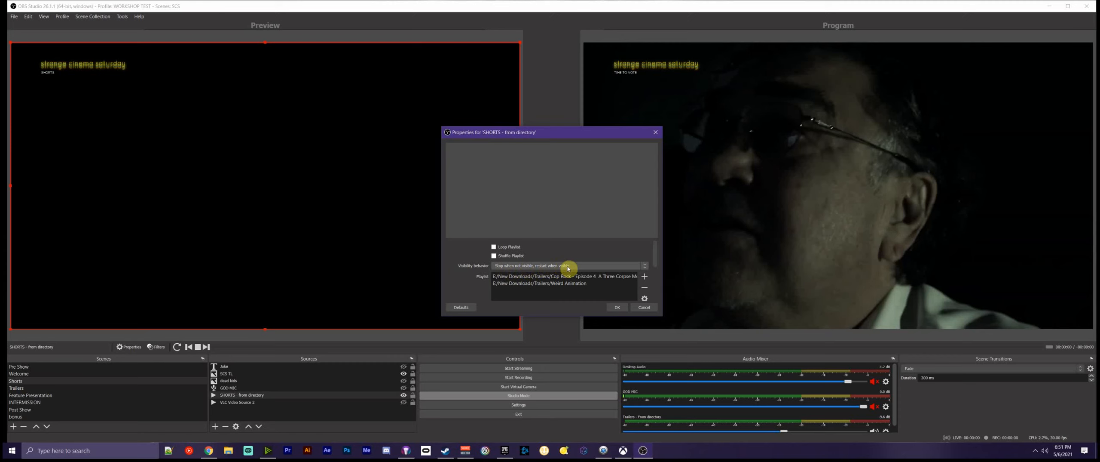
pyautogui.click(540, 266)
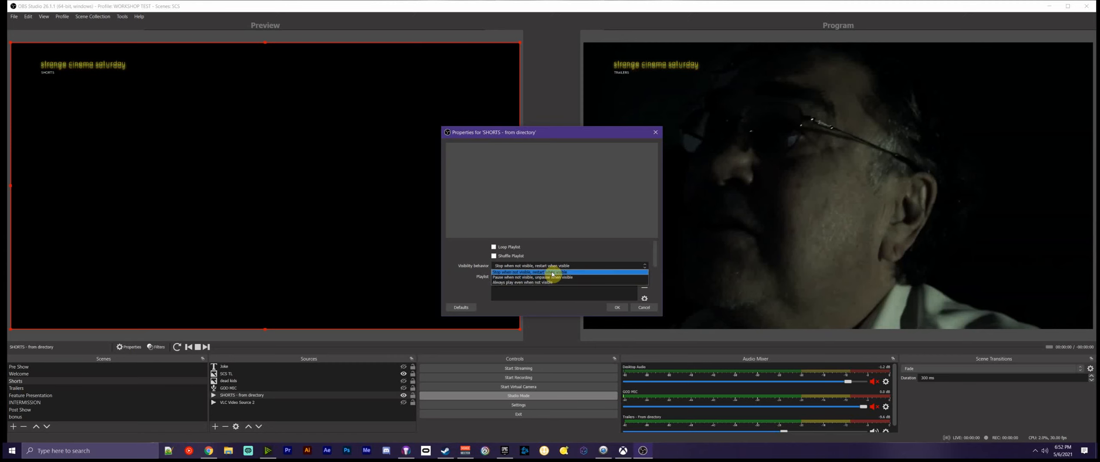
pyautogui.click(528, 198)
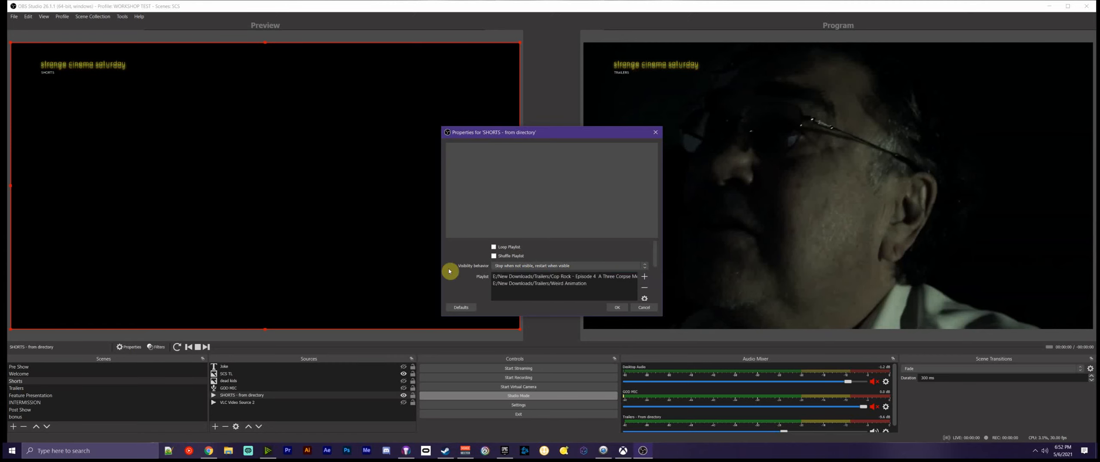
pyautogui.click(643, 309)
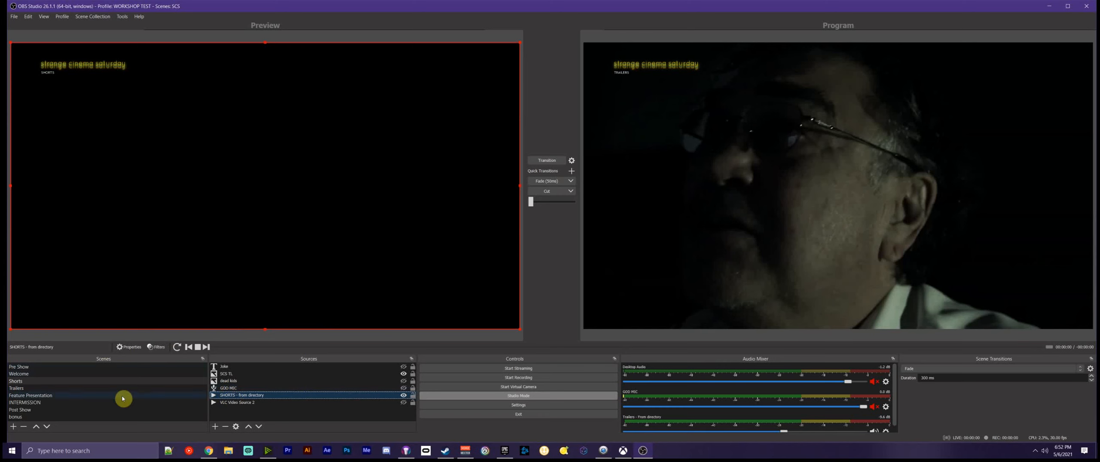
# Return the Trailers scene to the preview and open the properties of its Image Slide Show source.
pyautogui.click(15, 387)
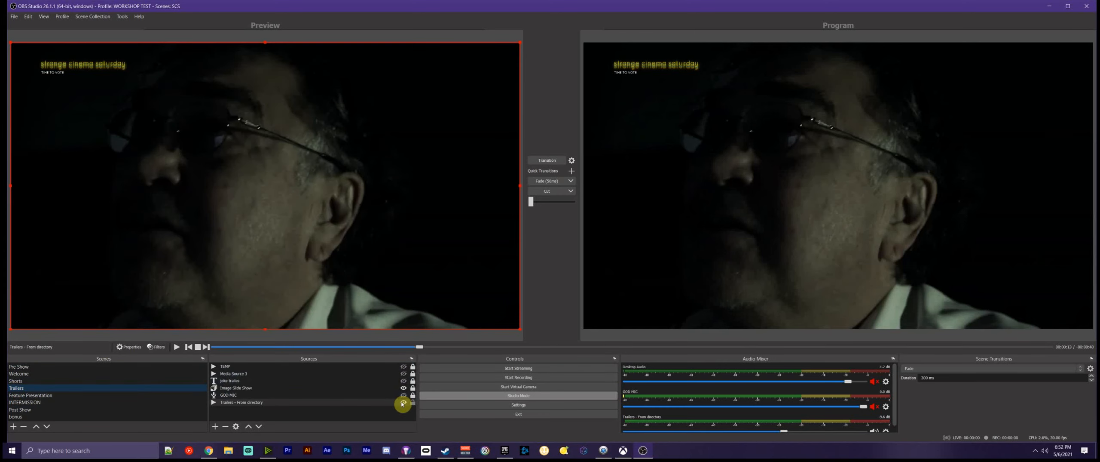
pyautogui.click(403, 401)
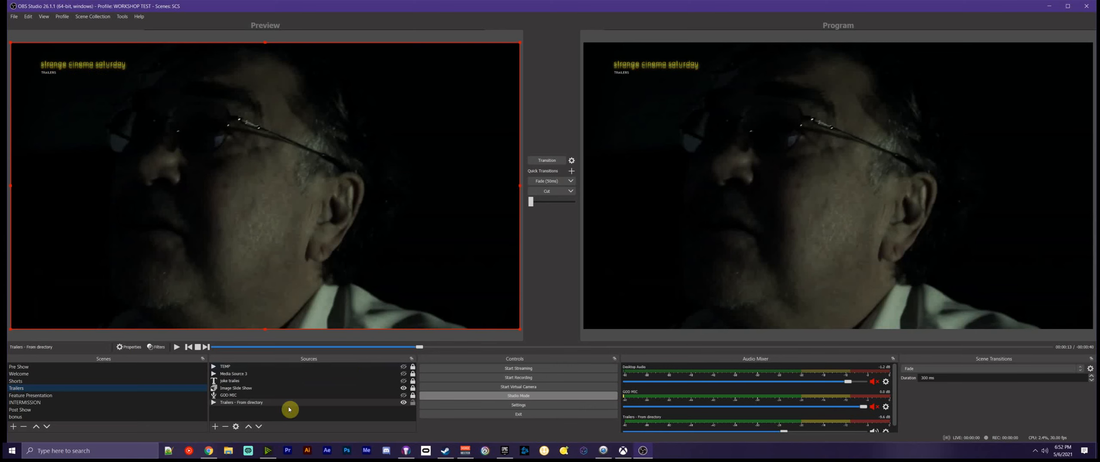
pyautogui.doubleClick(235, 388)
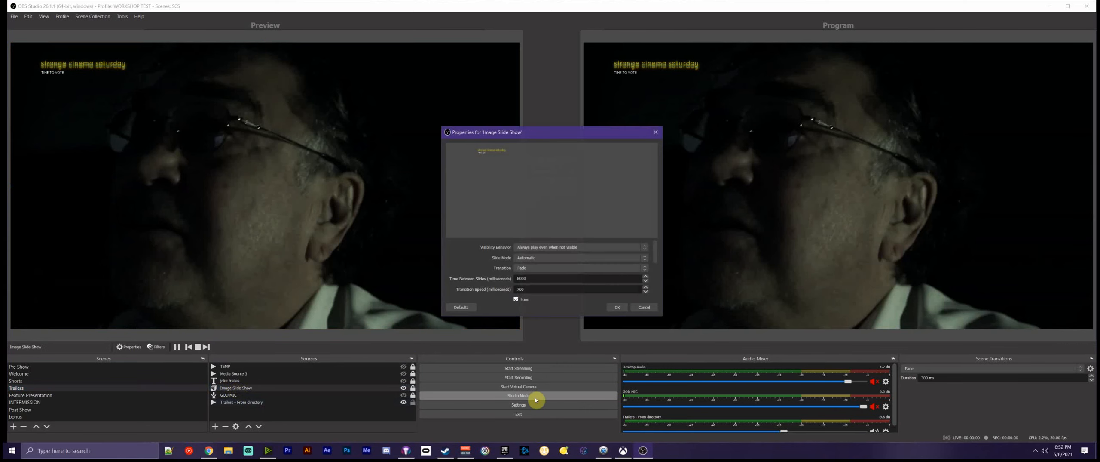
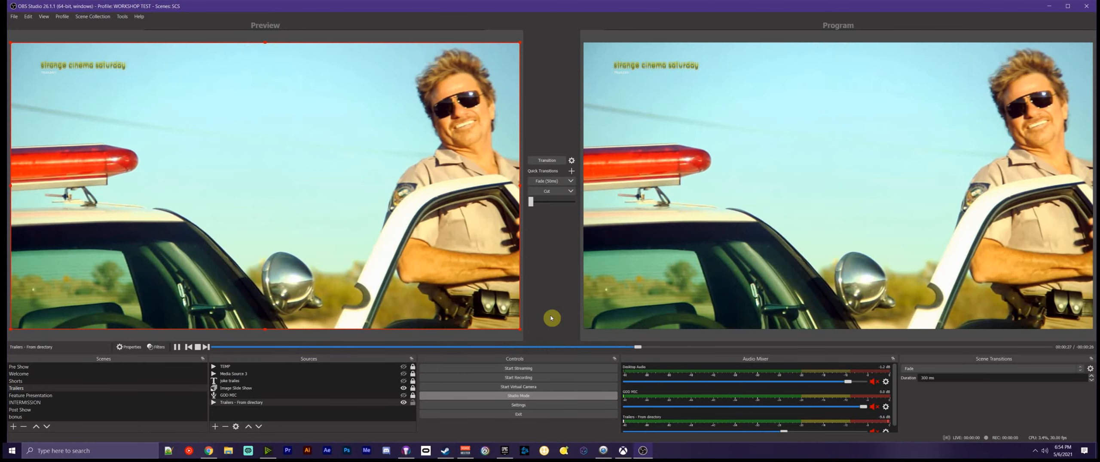
# Try removing the second This Weeks Trailers entry from the playlist of Trailers - From directory, and discard the change.
pyautogui.click(551, 318)
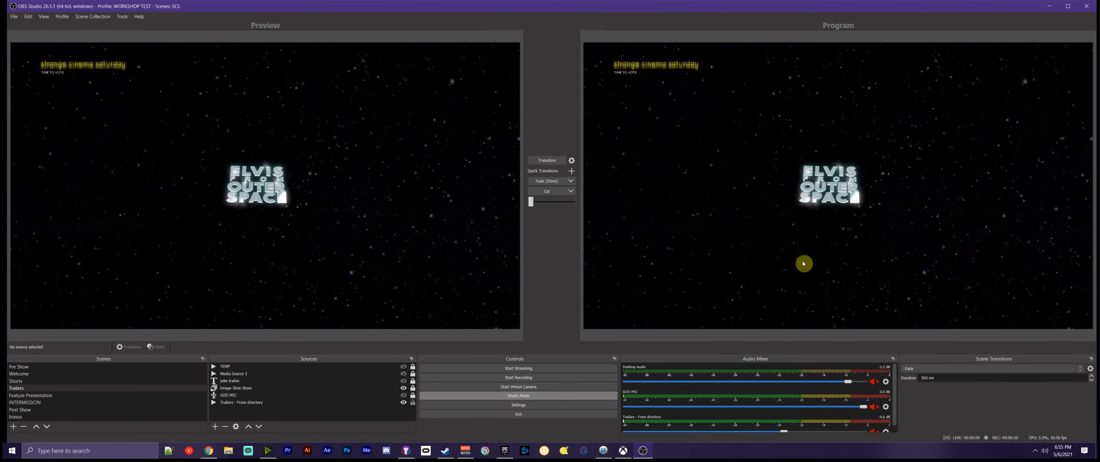
pyautogui.click(239, 403)
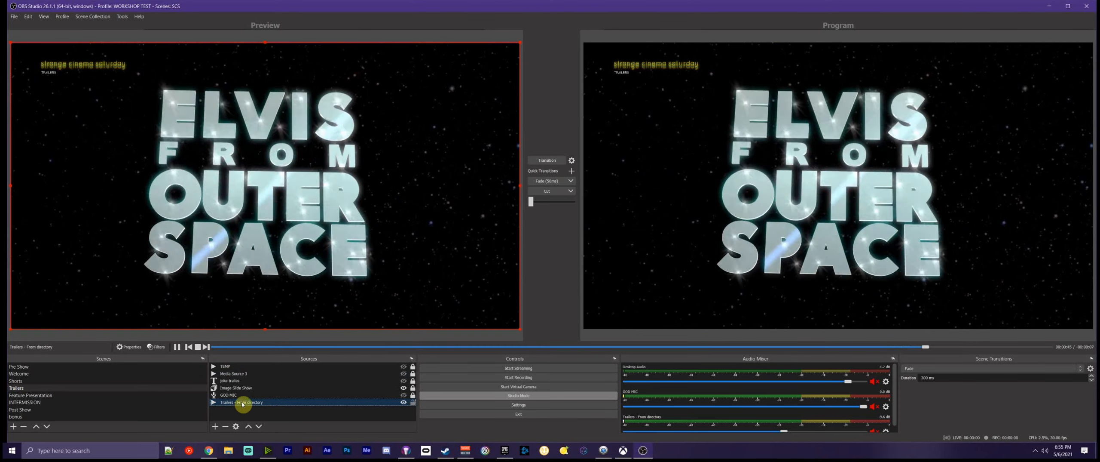
pyautogui.doubleClick(240, 403)
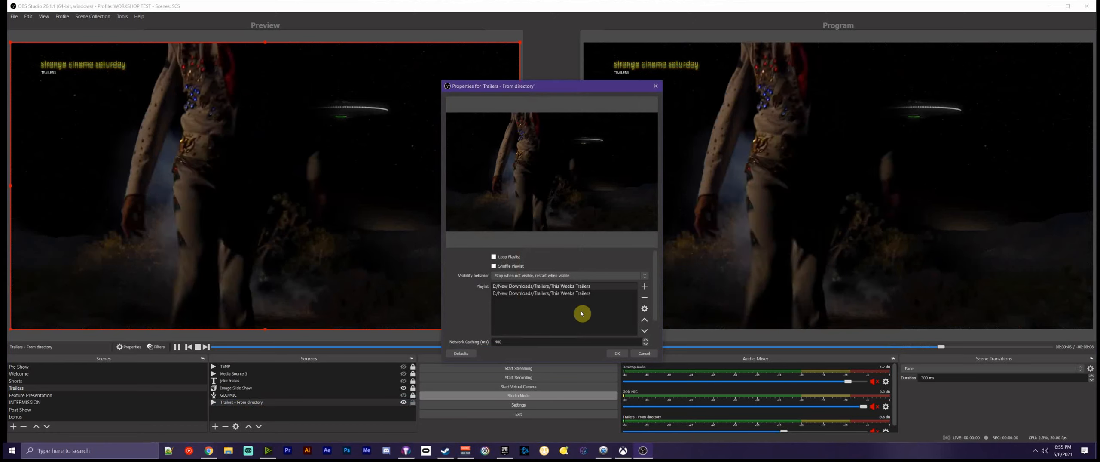
pyautogui.click(537, 293)
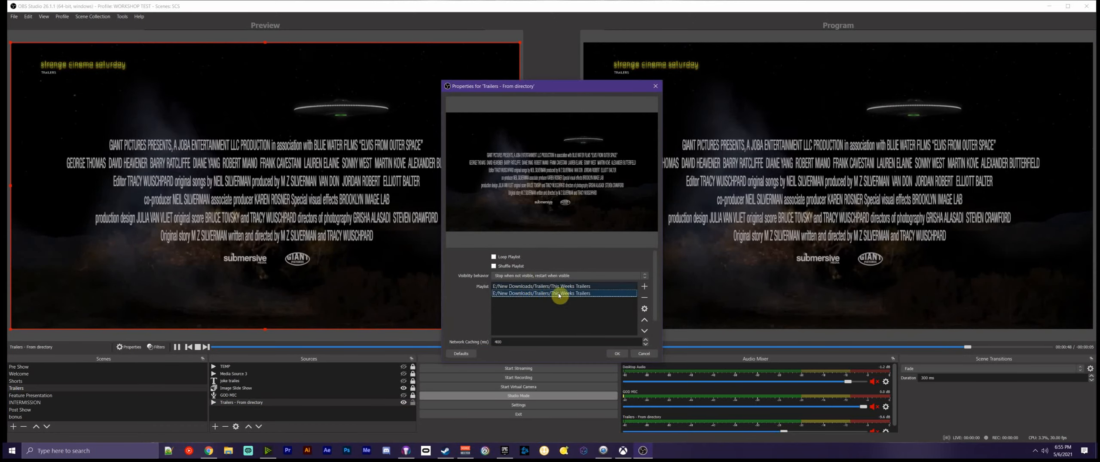
pyautogui.click(644, 297)
pyautogui.click(542, 290)
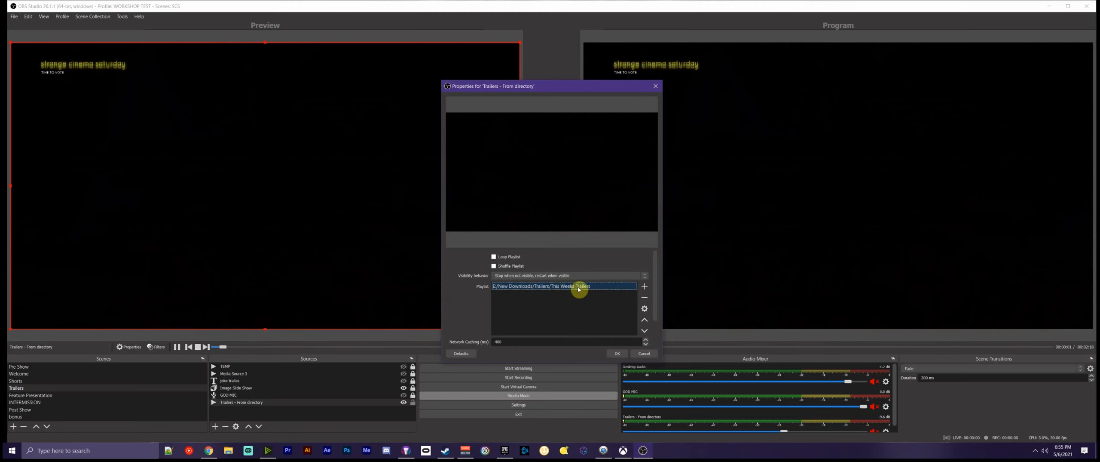
pyautogui.click(643, 353)
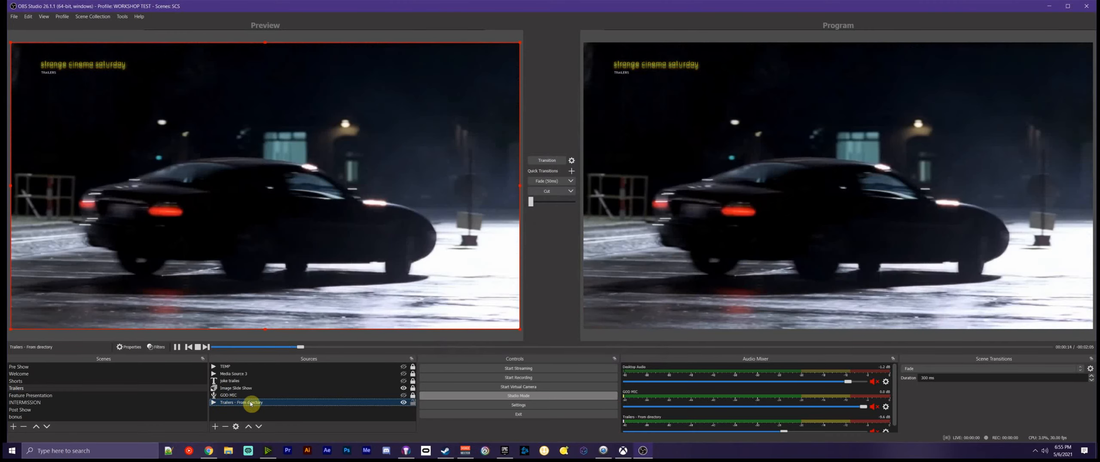
# Review the Trailers - From directory properties and the Trailers scene's Image Slide Show, text and Media Source 3 sources.
pyautogui.doubleClick(251, 403)
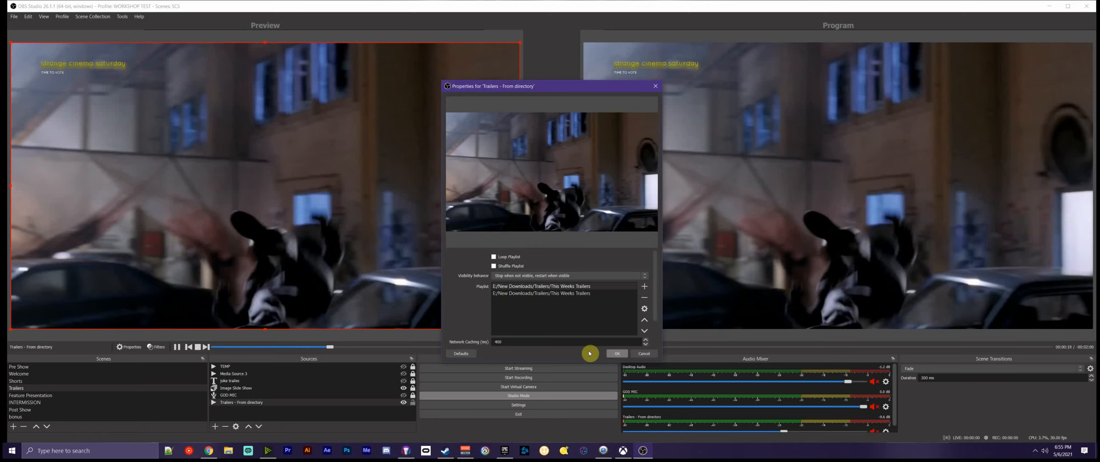
pyautogui.click(617, 353)
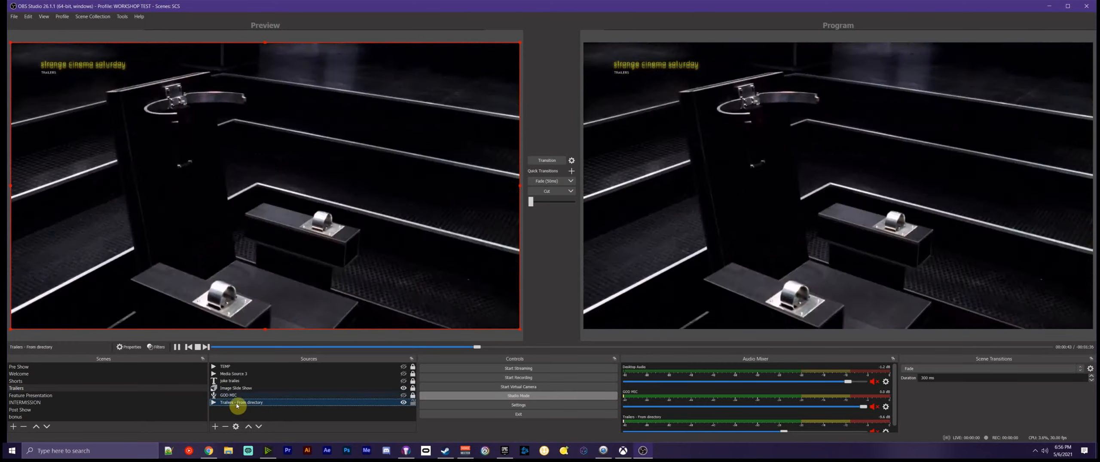
pyautogui.click(236, 387)
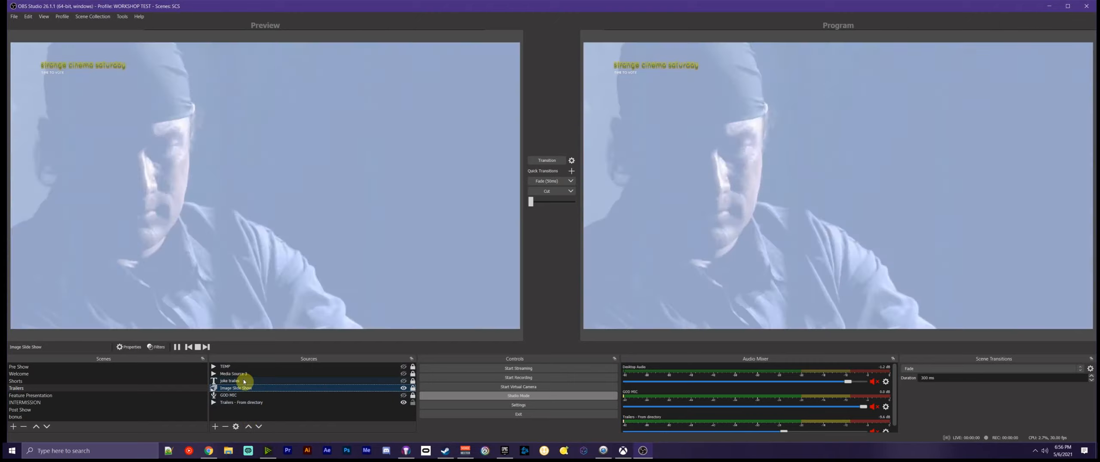
pyautogui.click(243, 380)
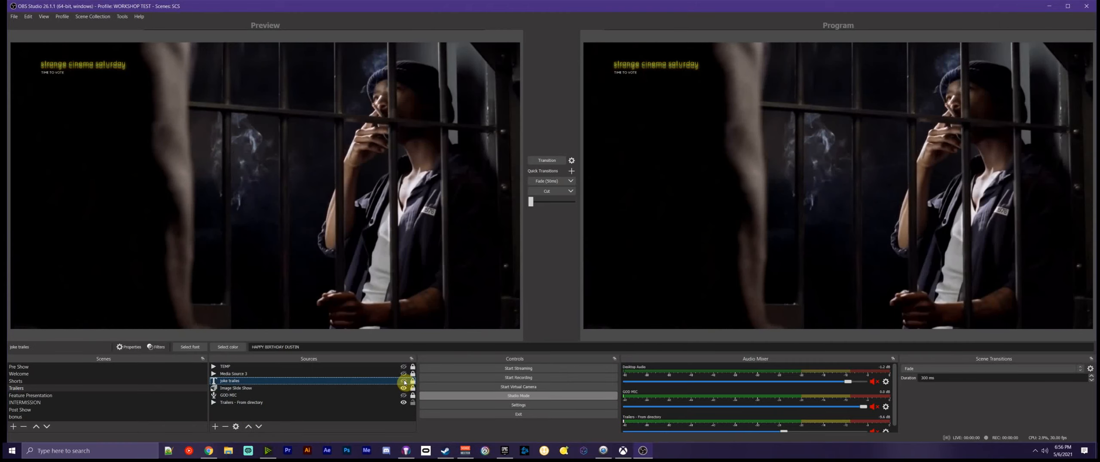
pyautogui.click(404, 381)
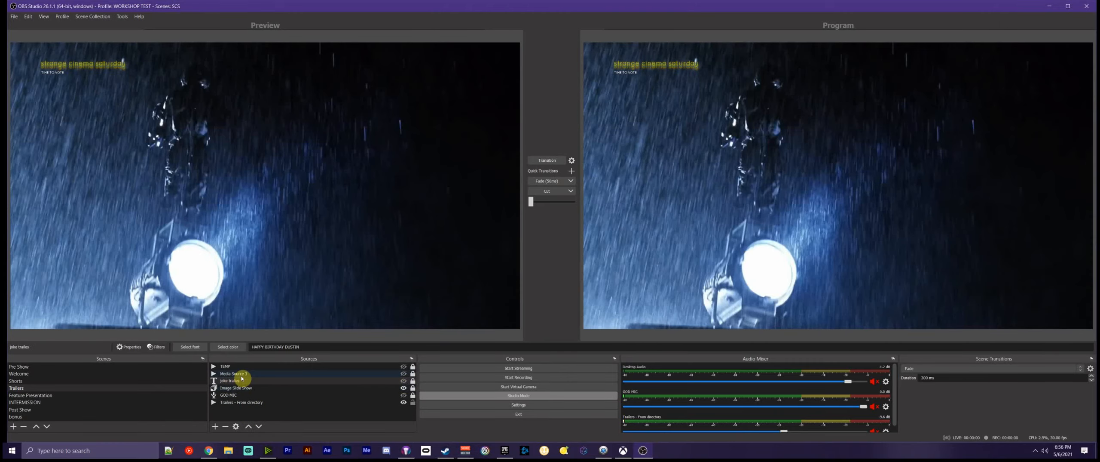
pyautogui.click(236, 373)
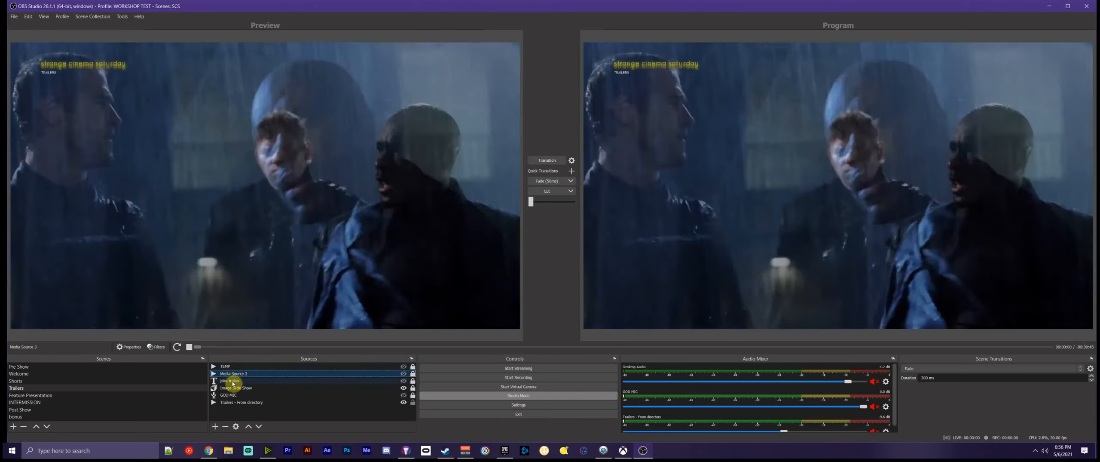
pyautogui.click(232, 381)
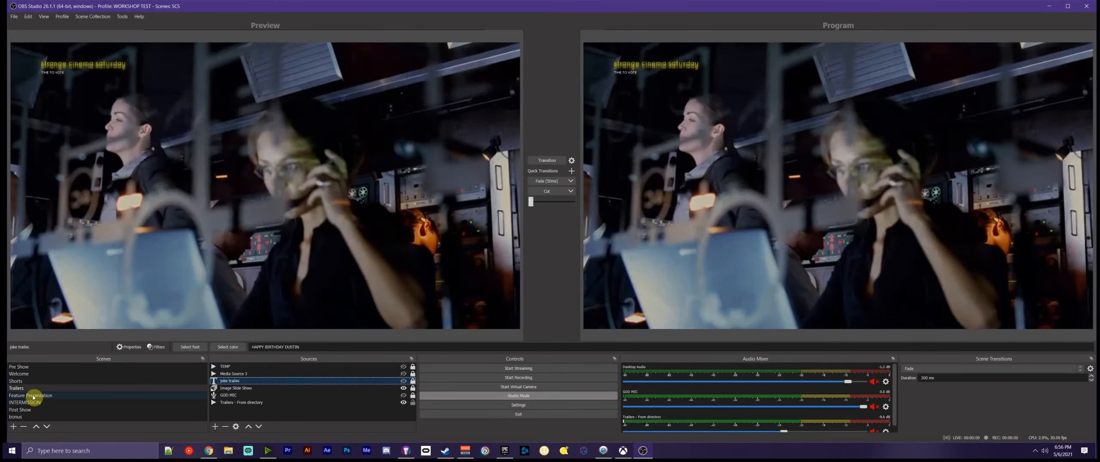
# Load the Feature Presentation scene into the preview and select its Feature Presentation film source.
pyautogui.click(33, 395)
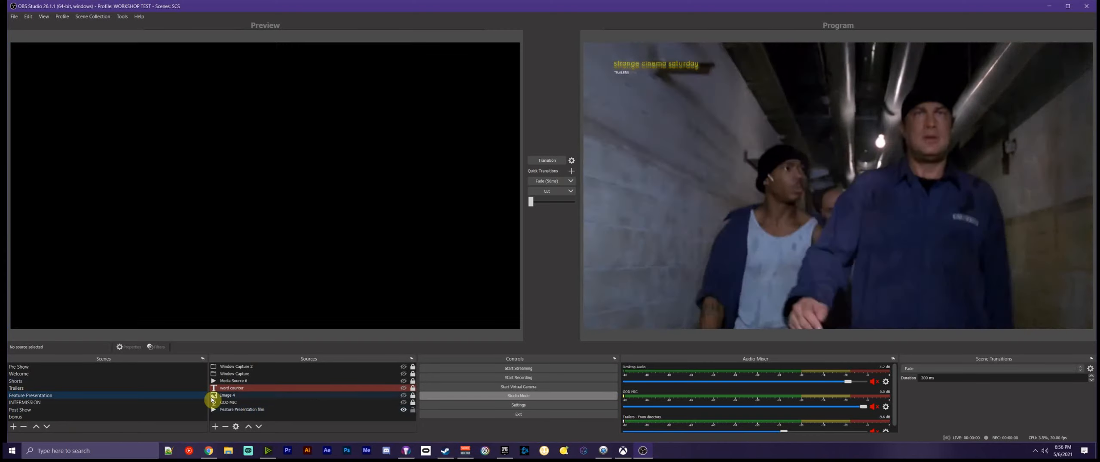
pyautogui.click(249, 411)
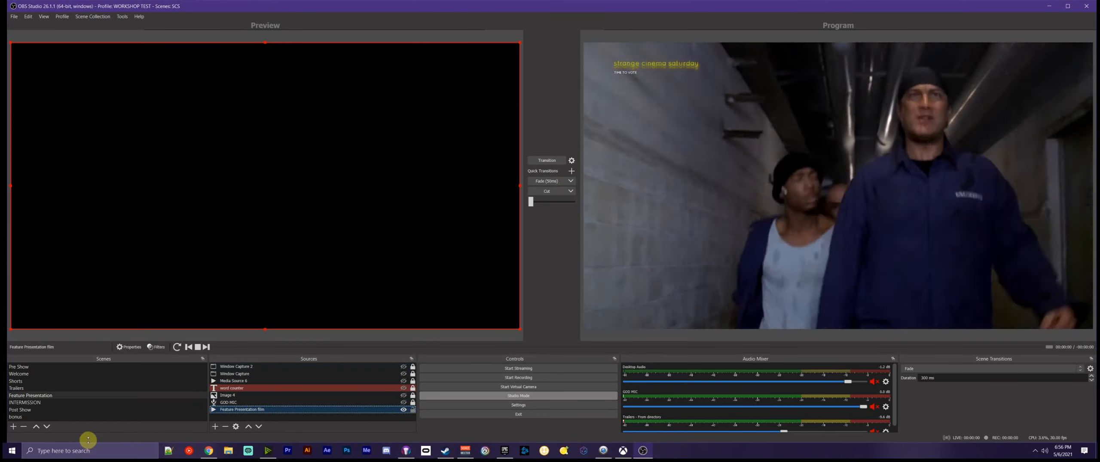
# Transition the INTERMISSION scene to the program output, bring it back into the preview and inspect its Media Source 2.
pyautogui.click(22, 403)
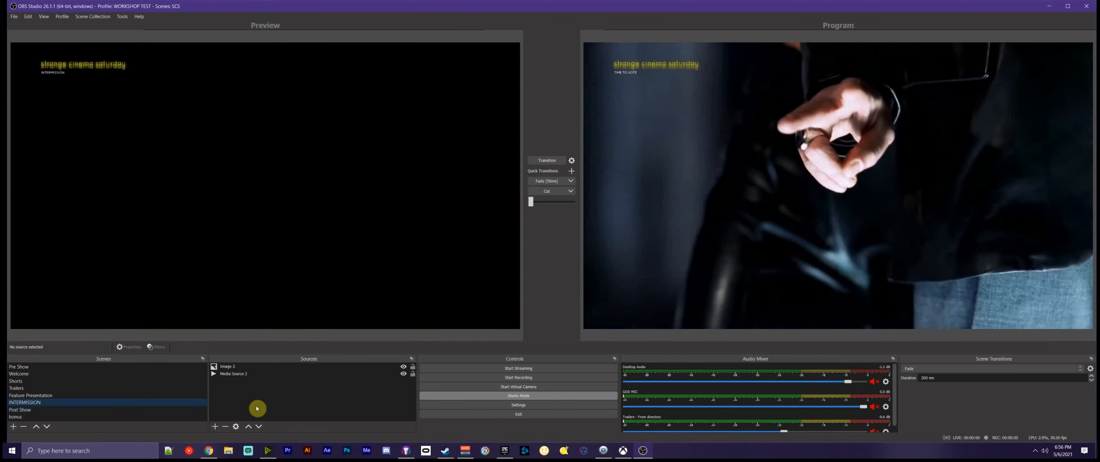
pyautogui.click(224, 367)
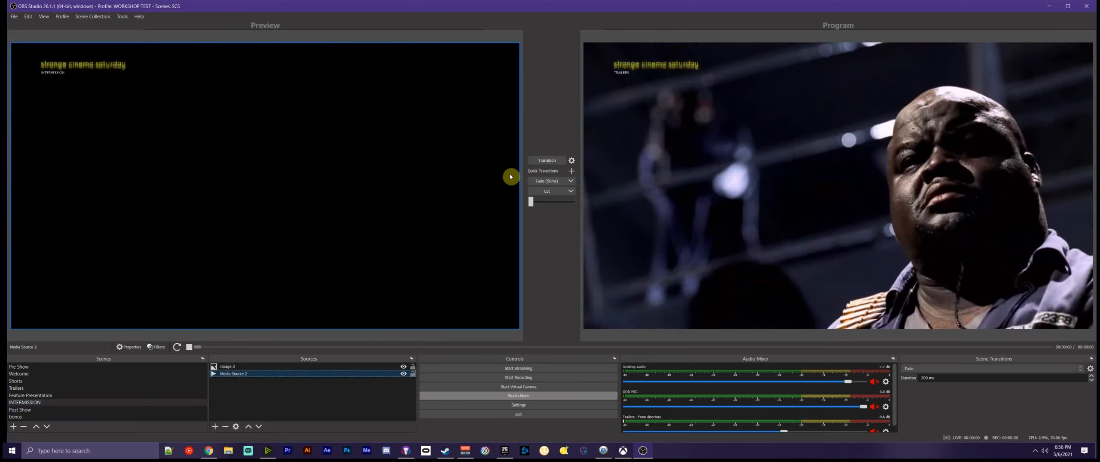
pyautogui.click(546, 160)
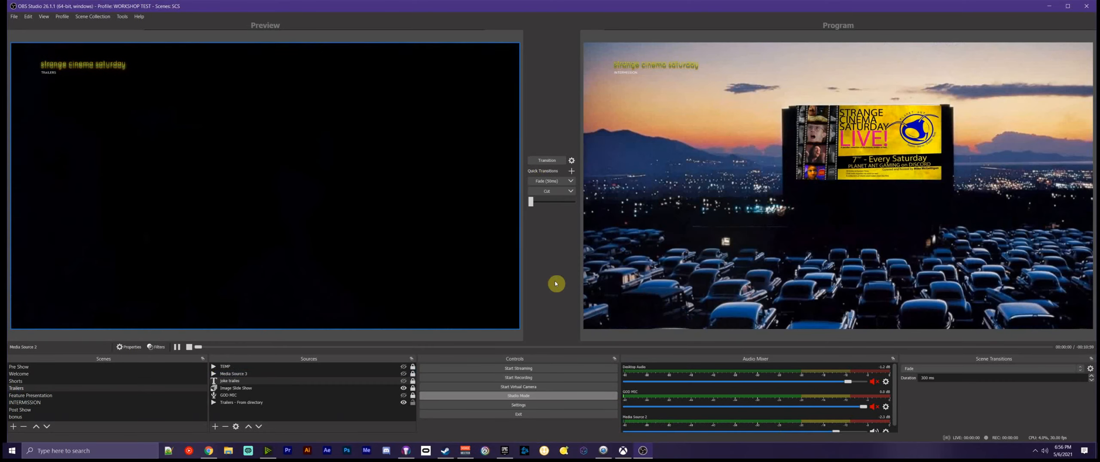
pyautogui.click(27, 403)
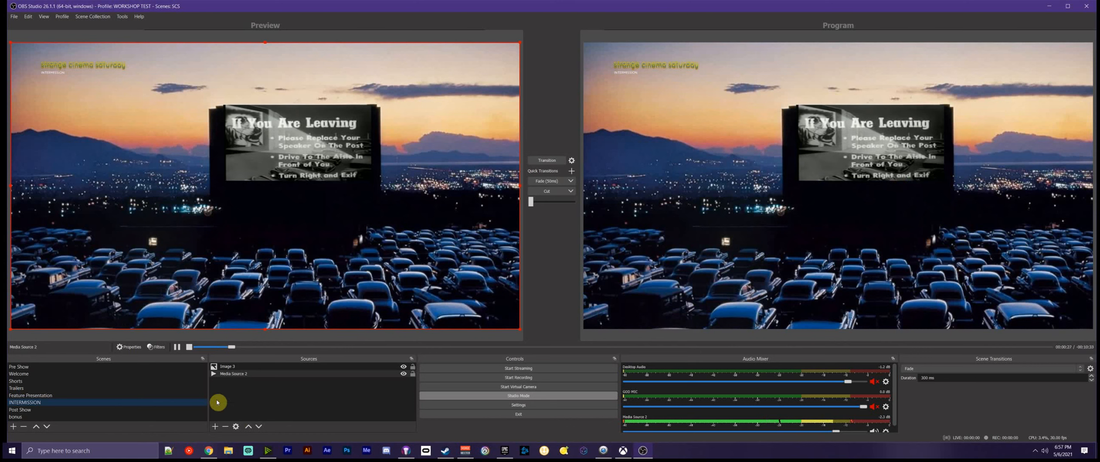
pyautogui.click(302, 377)
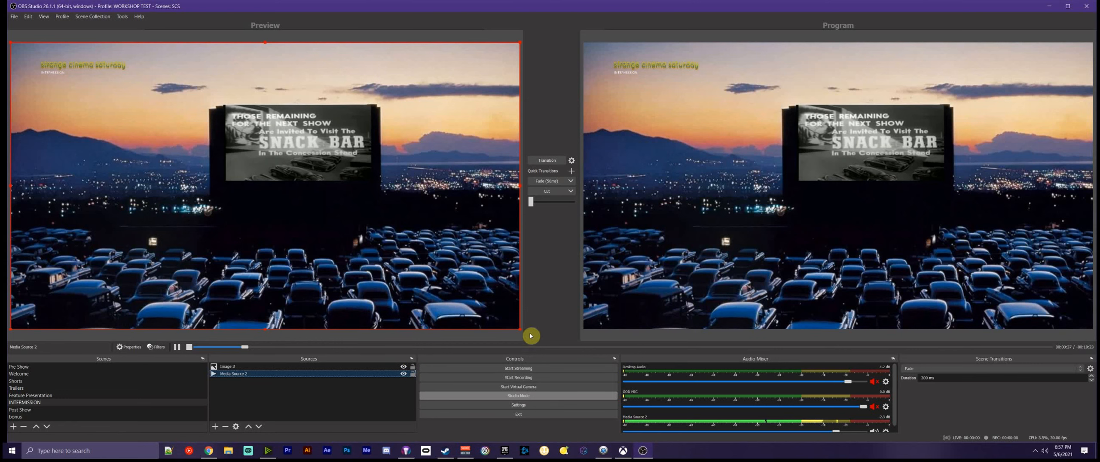
pyautogui.click(505, 337)
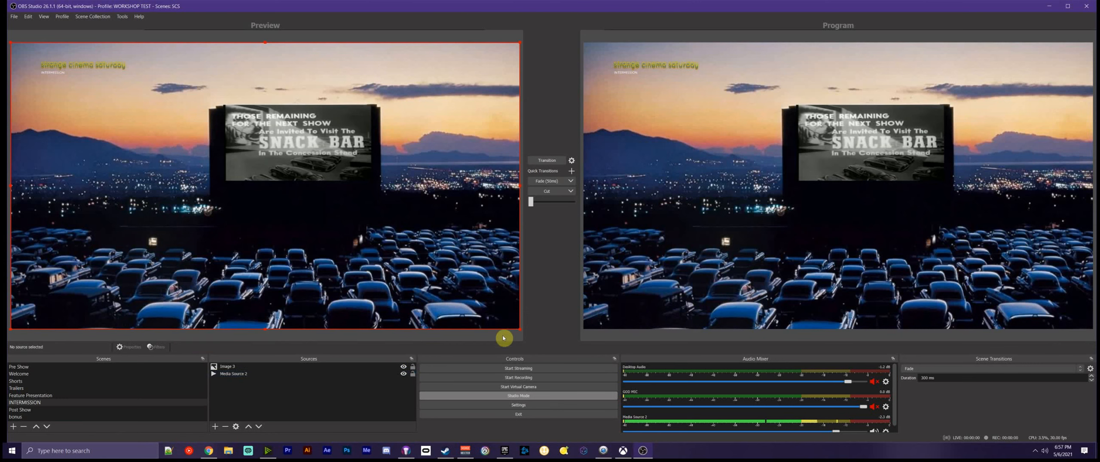
# Put the Post Show scene on the program output with its Image, "Thanks for coming", "That was a whale of a good time" and Post Show Player visible.
pyautogui.click(19, 412)
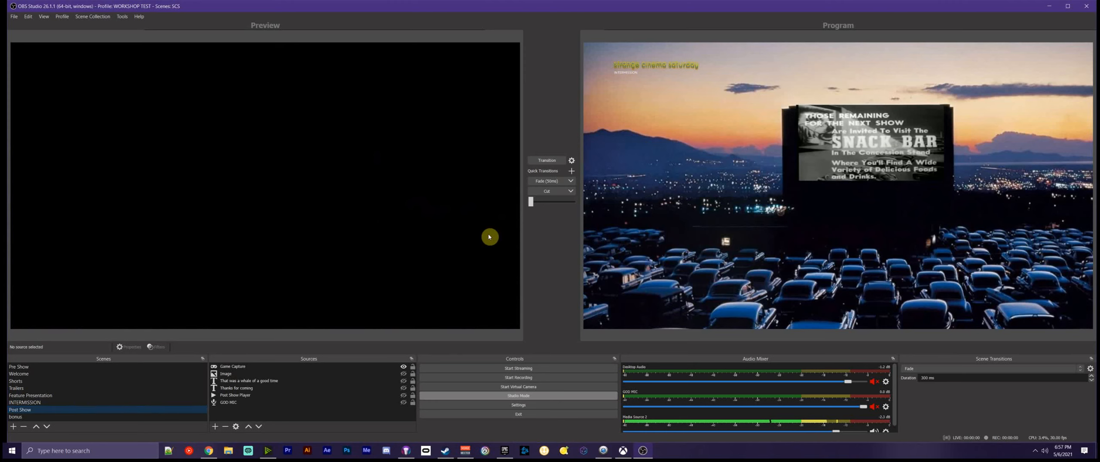
pyautogui.click(546, 161)
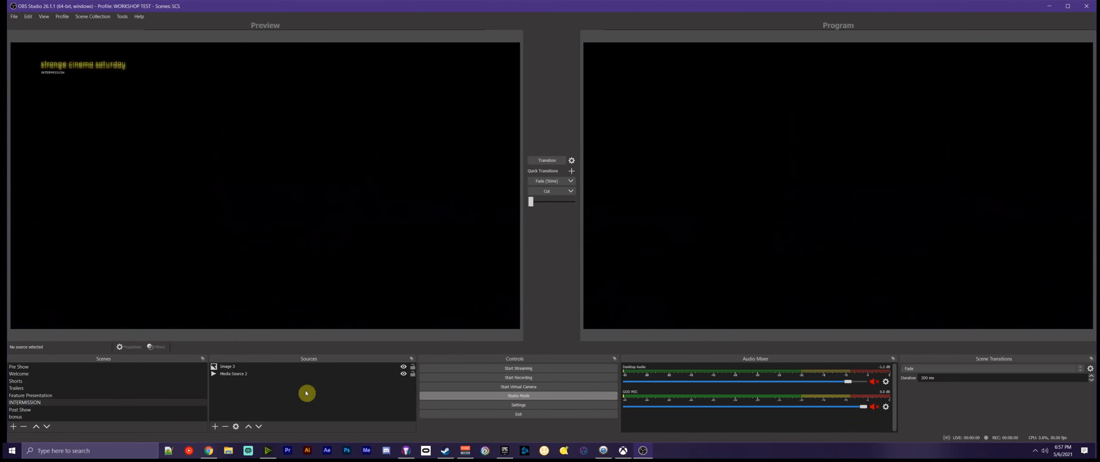
pyautogui.click(25, 411)
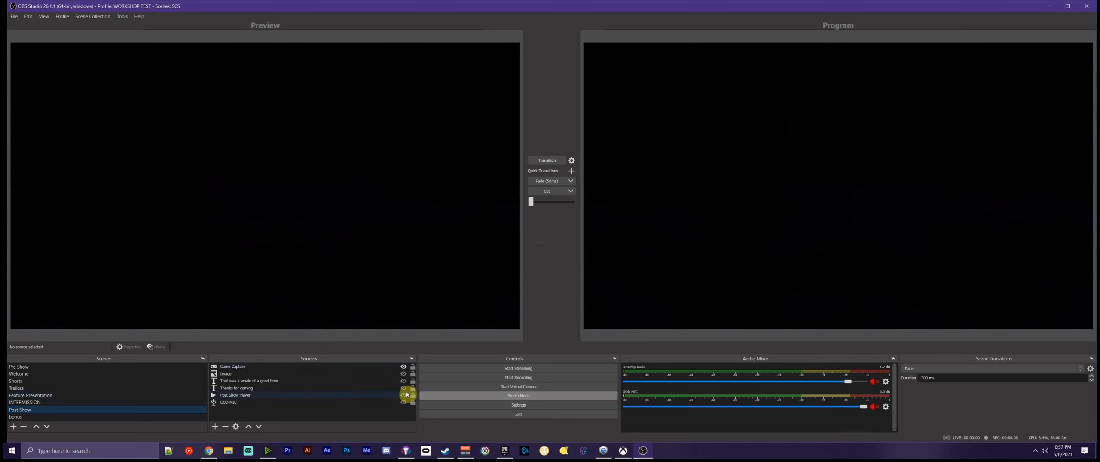
pyautogui.click(403, 373)
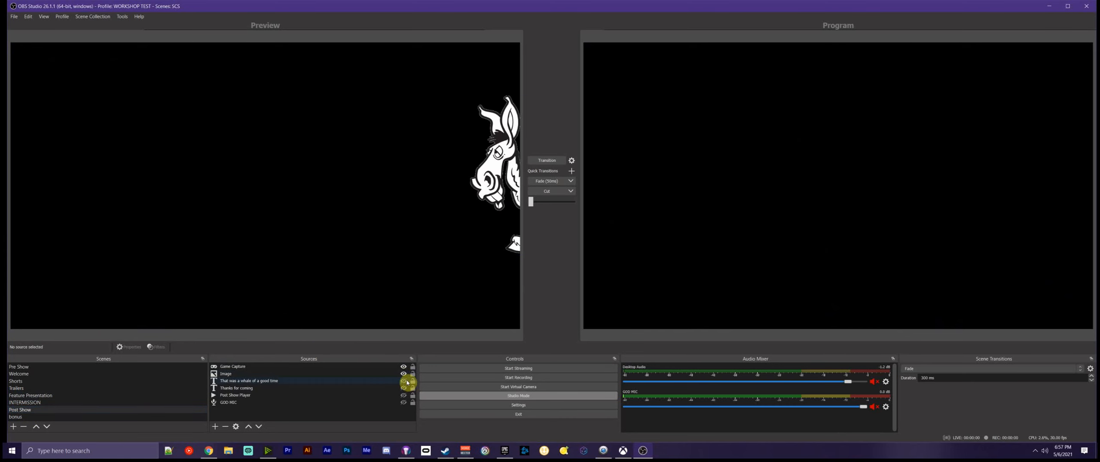
pyautogui.click(403, 387)
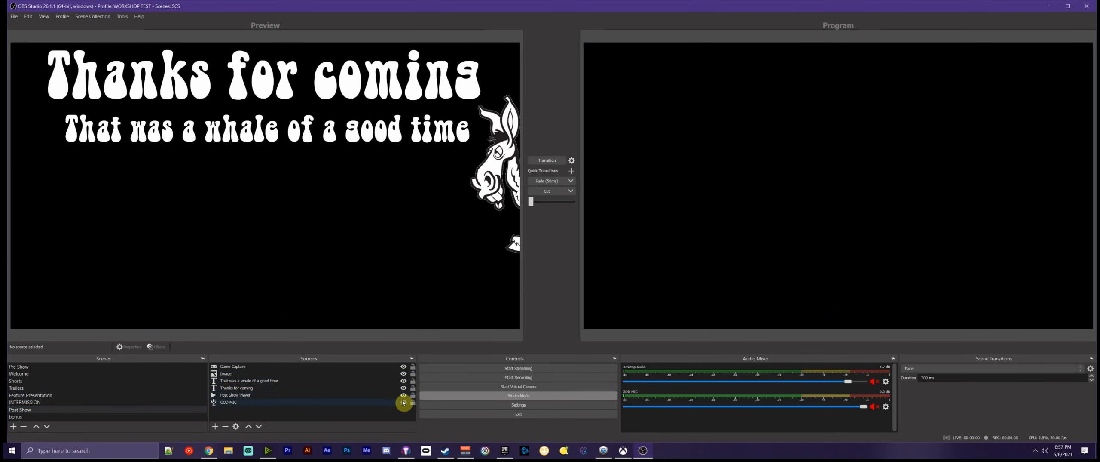
pyautogui.click(403, 395)
pyautogui.click(546, 160)
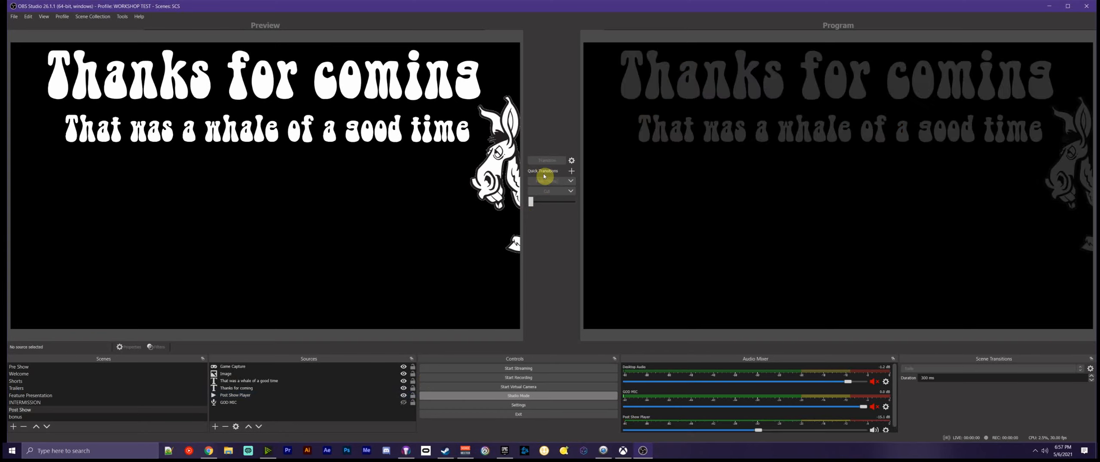
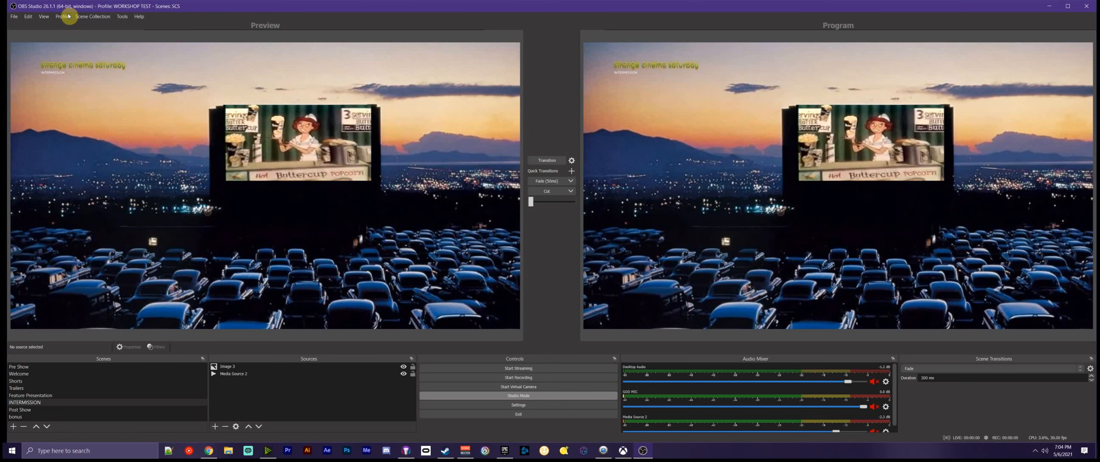
# Switch the scene collection from SCS to KQN NEWS.
pyautogui.click(86, 16)
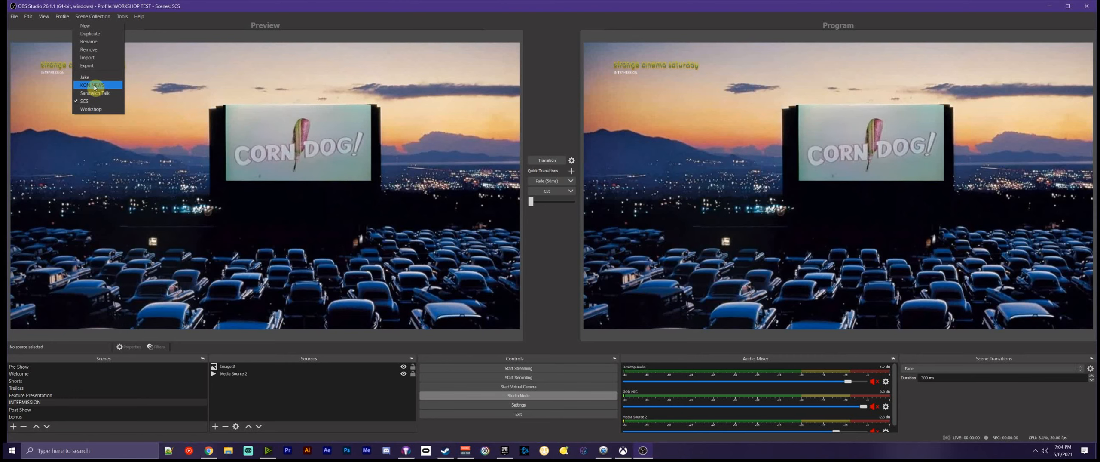
pyautogui.click(93, 85)
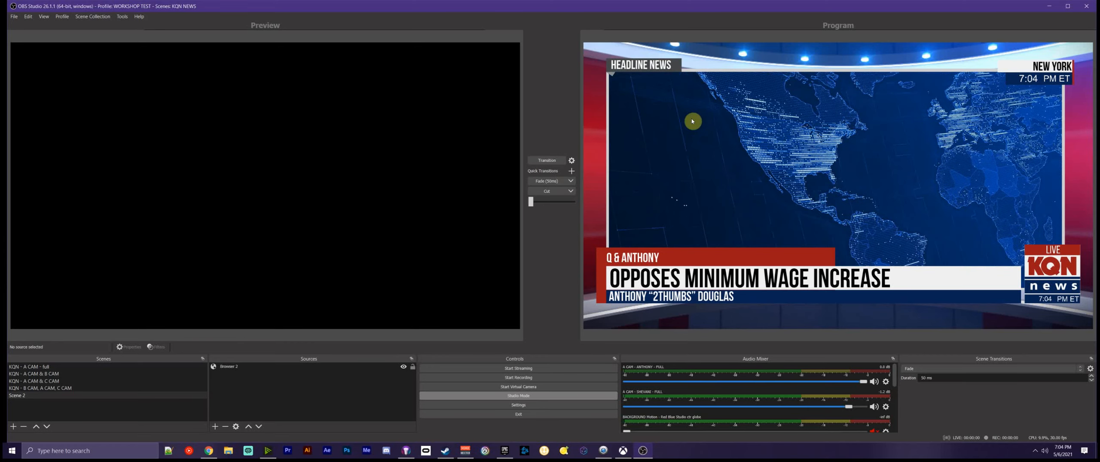
# Preview the KQN scenes A CAM - full, A CAM & C CAM, the three-camera scene and Scene 2, and return to A CAM - full.
pyautogui.click(59, 368)
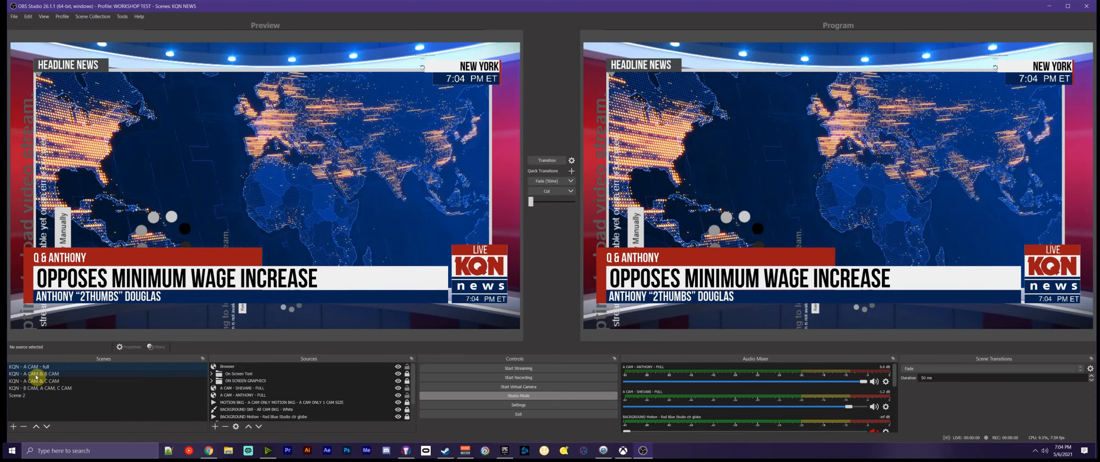
pyautogui.click(43, 380)
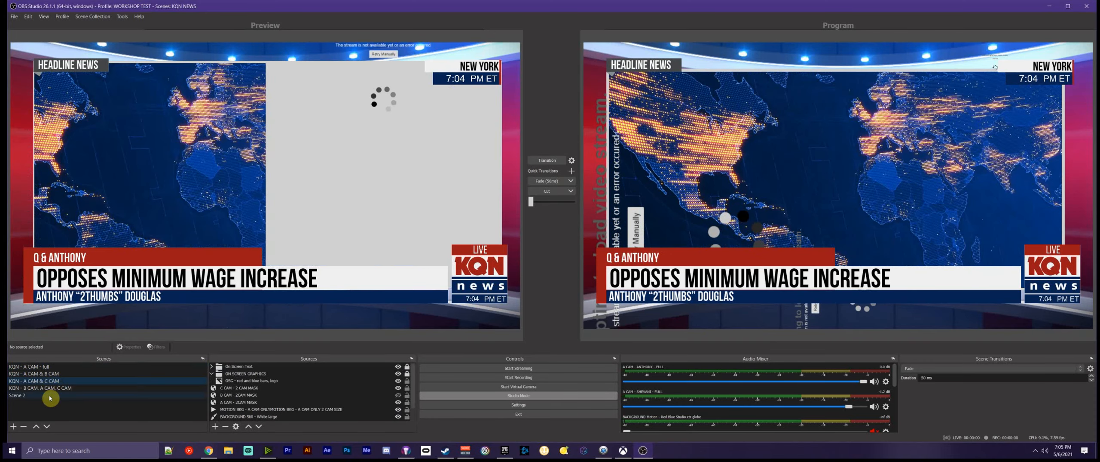
pyautogui.click(51, 388)
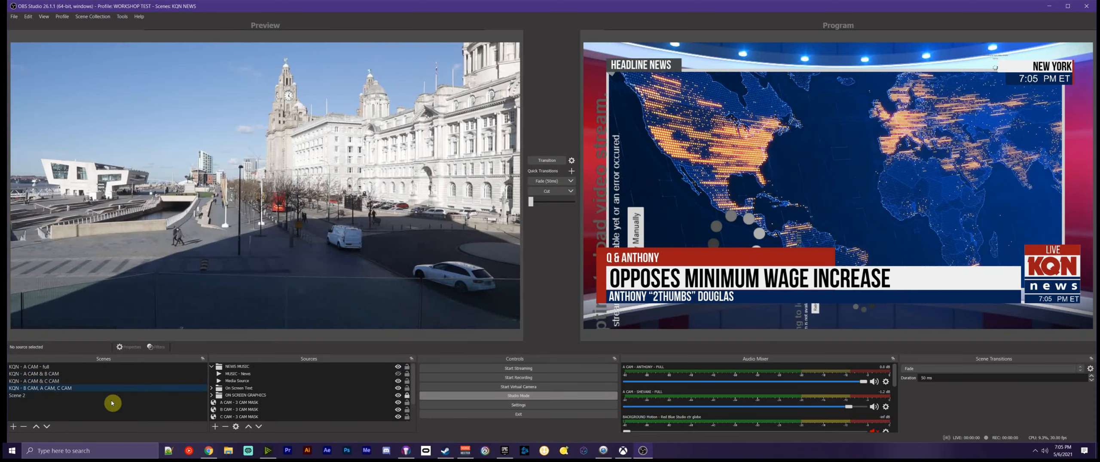
pyautogui.click(44, 398)
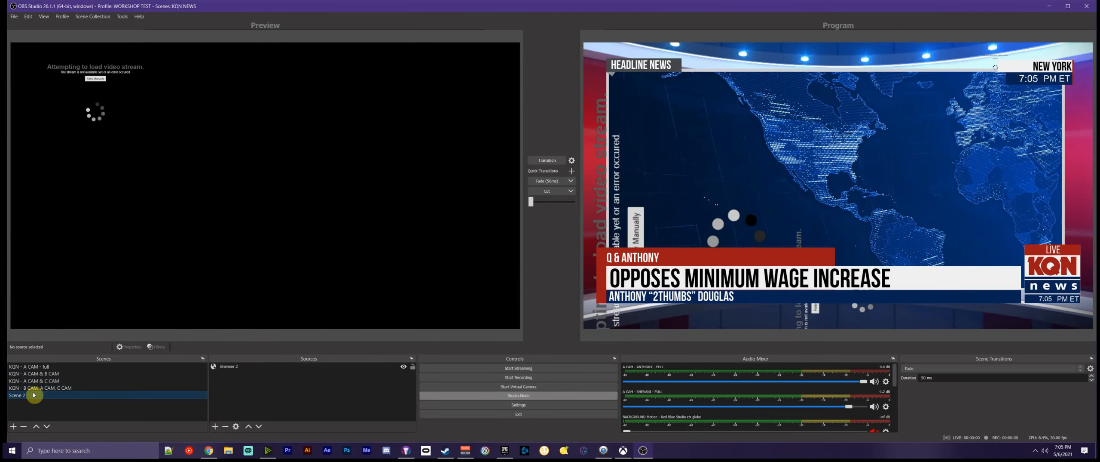
pyautogui.click(49, 368)
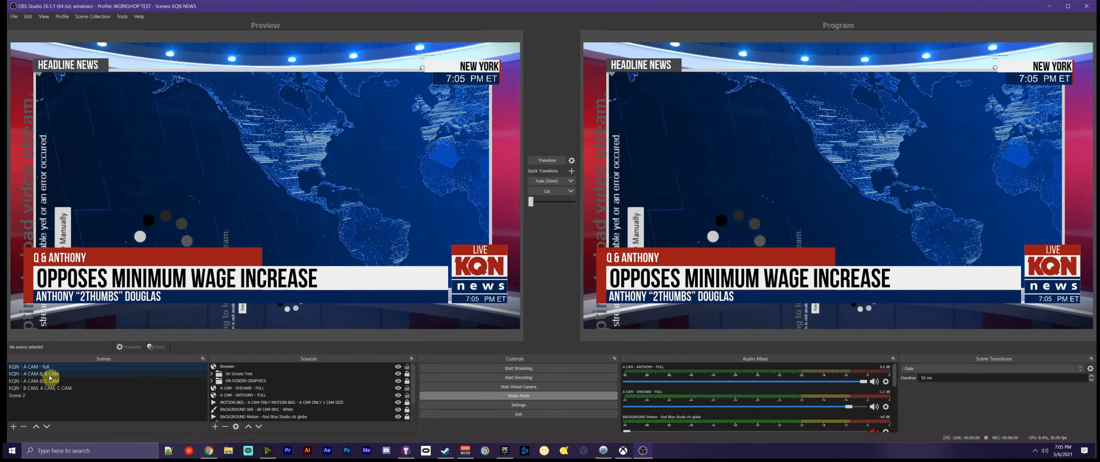
# Load the KQN - A CAM & B CAM scene into the preview and look through its sources.
pyautogui.click(50, 374)
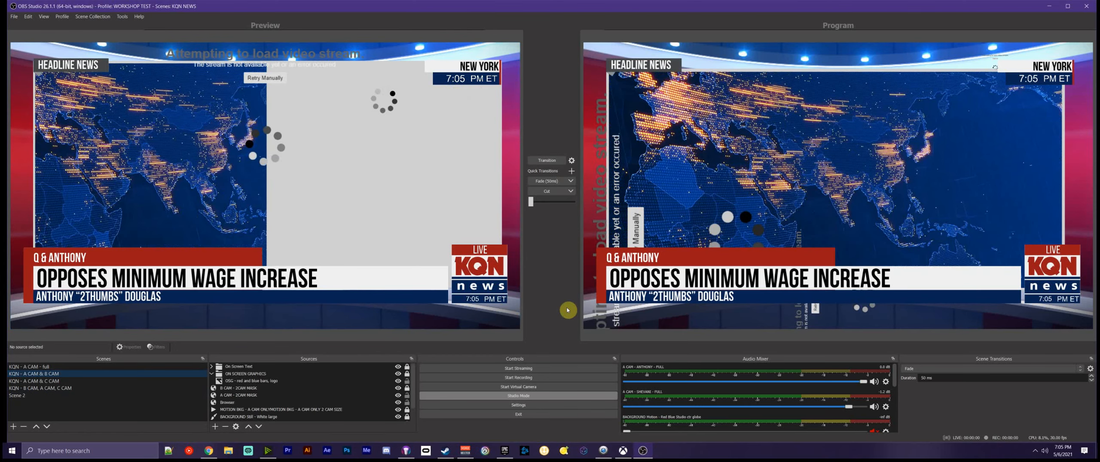
pyautogui.scroll(-1, 277, 412)
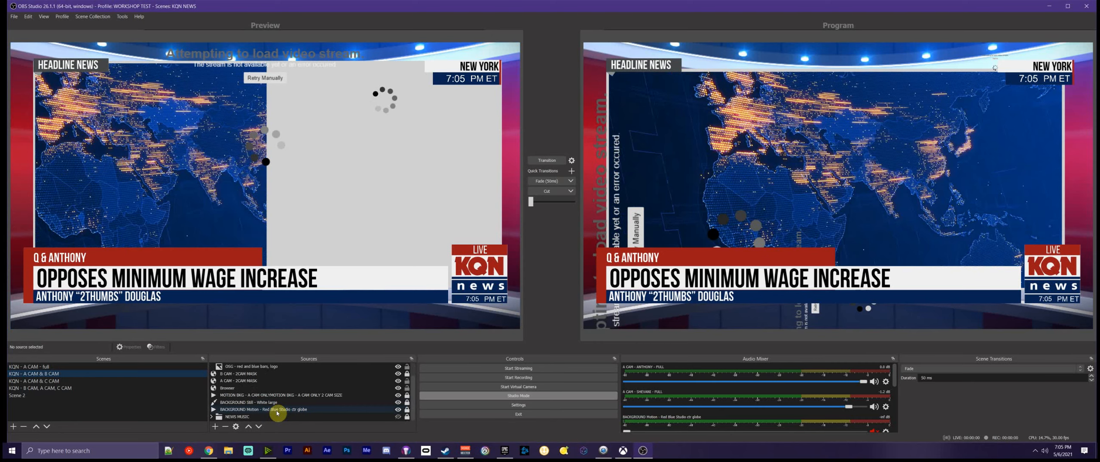
pyautogui.scroll(1, 263, 396)
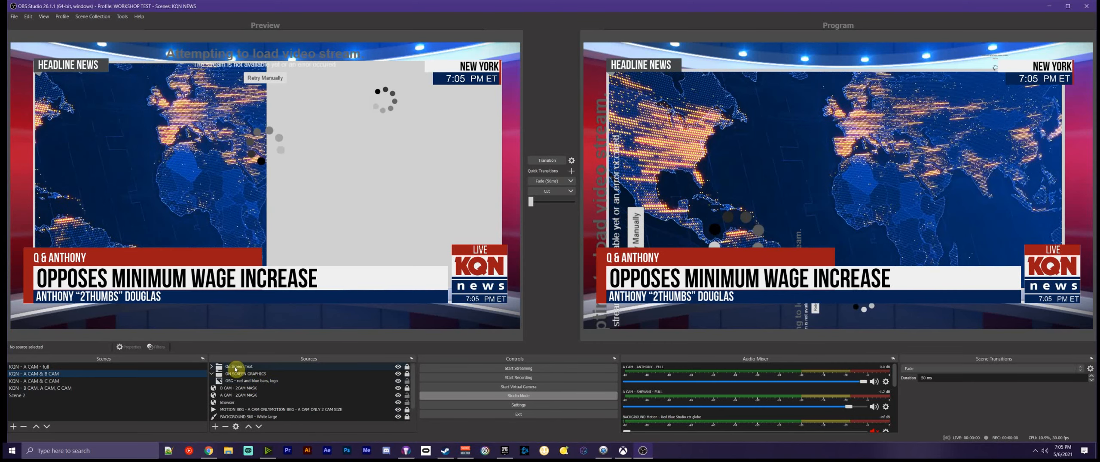
# Switch to Snaz and review its time, date and countdown settings, the Chrono Down and Chrono Up timers, and the Text Line Changer.
pyautogui.click(602, 451)
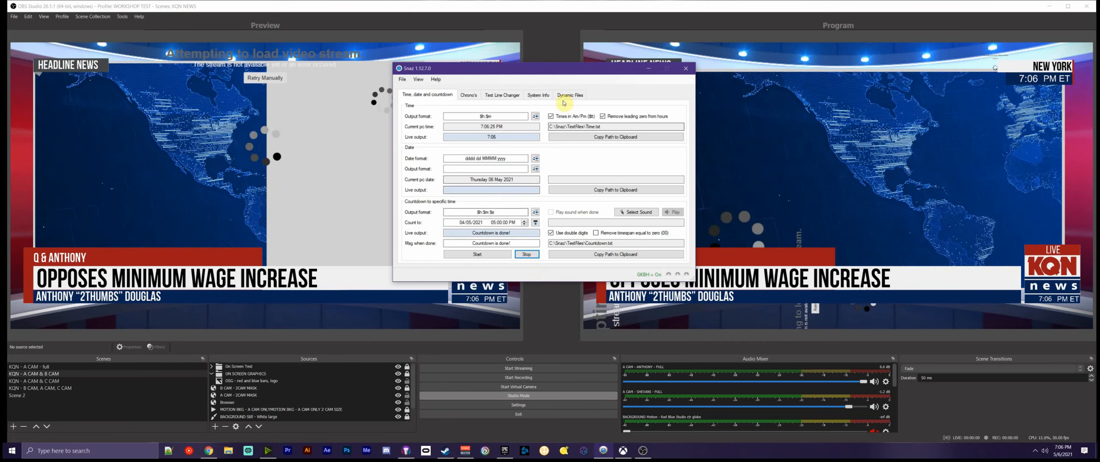
pyautogui.click(471, 96)
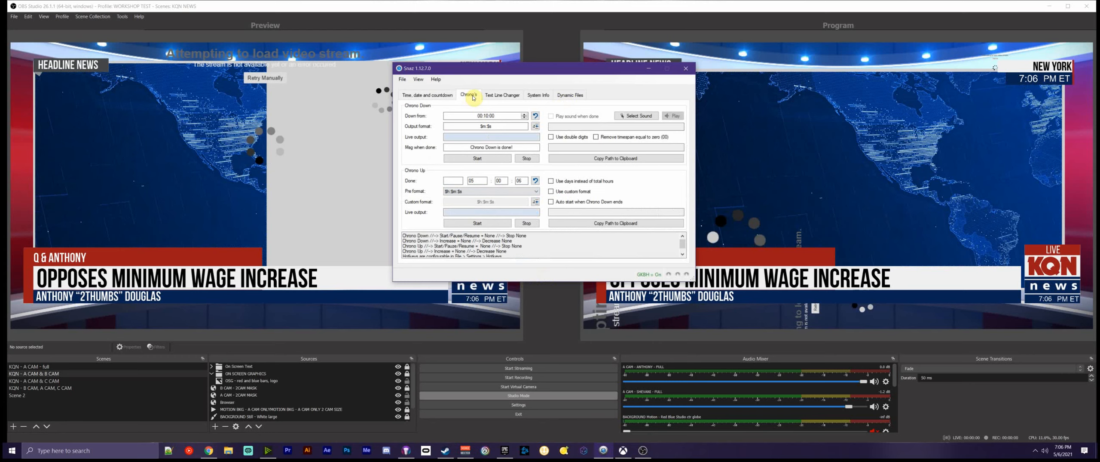
pyautogui.click(502, 96)
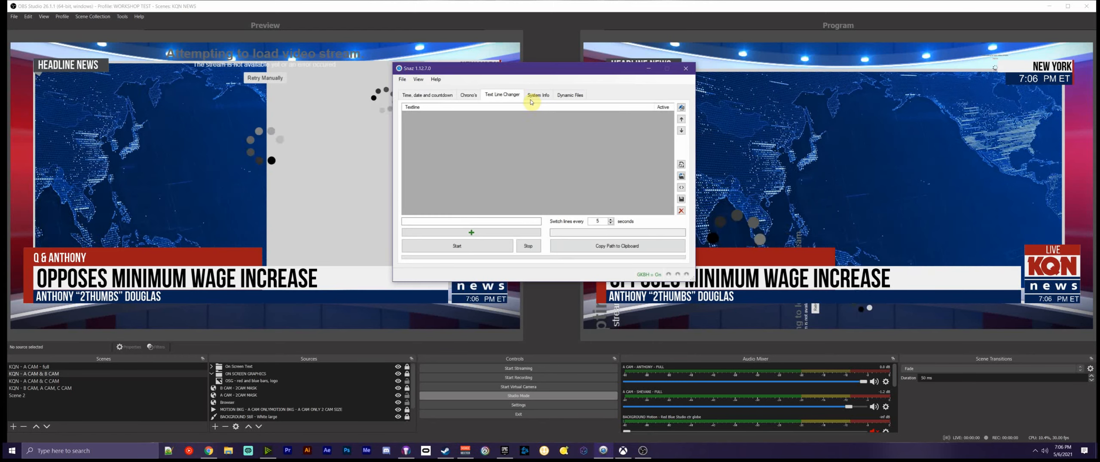
# Look through Snaz's System Info, Dynamic Files, and time and date settings, and dismiss the window to return to OBS.
pyautogui.click(535, 100)
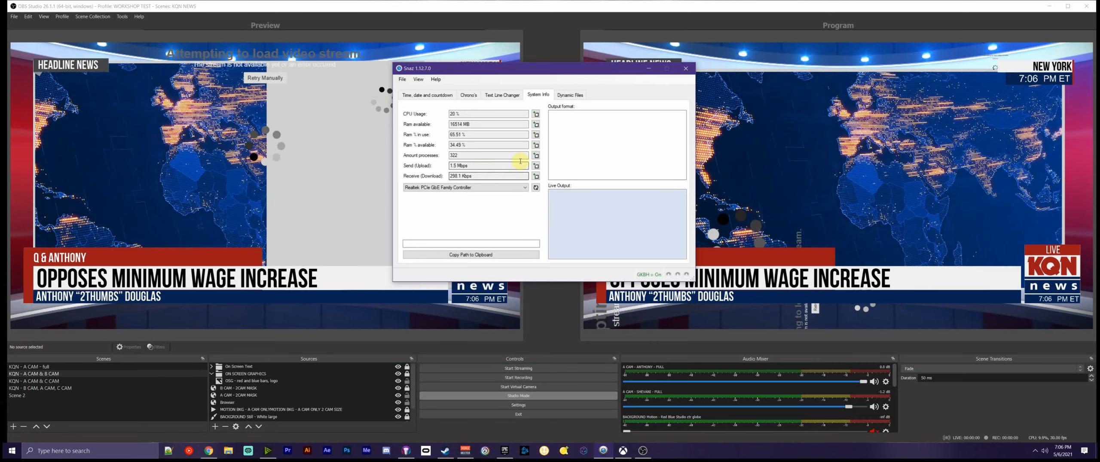
pyautogui.click(570, 94)
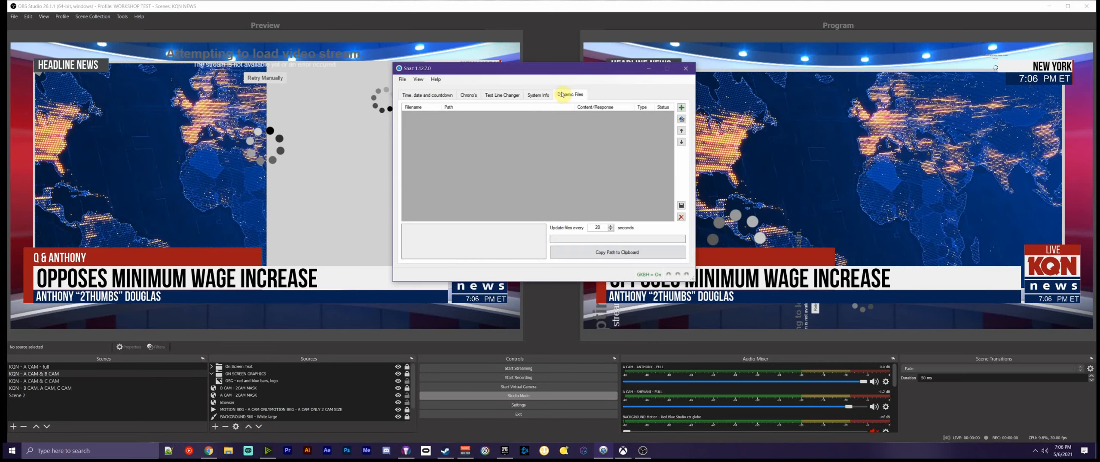
pyautogui.click(537, 96)
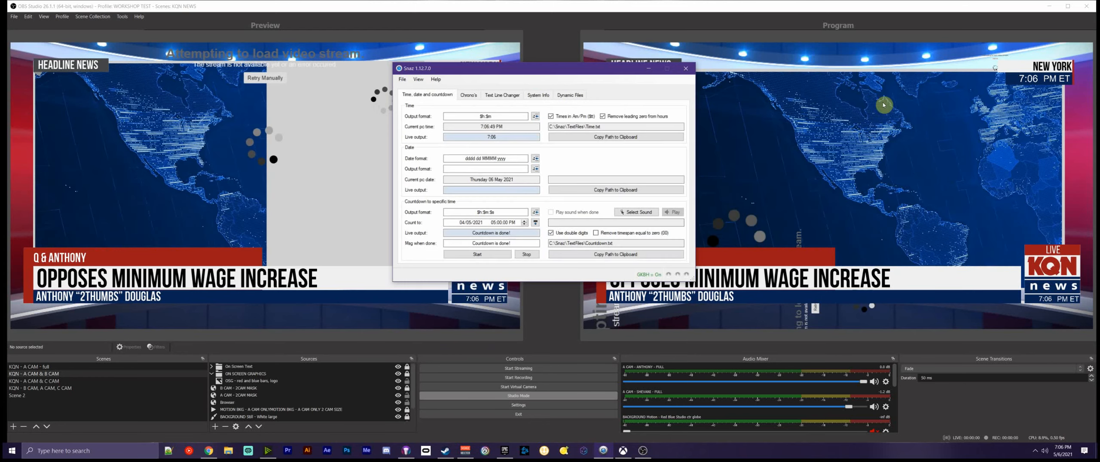
pyautogui.click(683, 71)
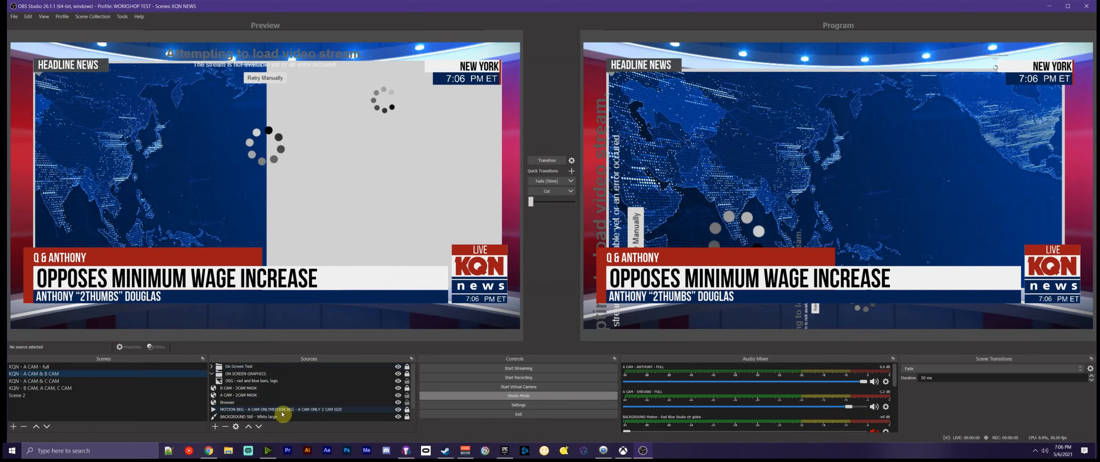
# Expand the On Screen Text group and enlarge the sources area to fit all of its text sources.
pyautogui.click(212, 366)
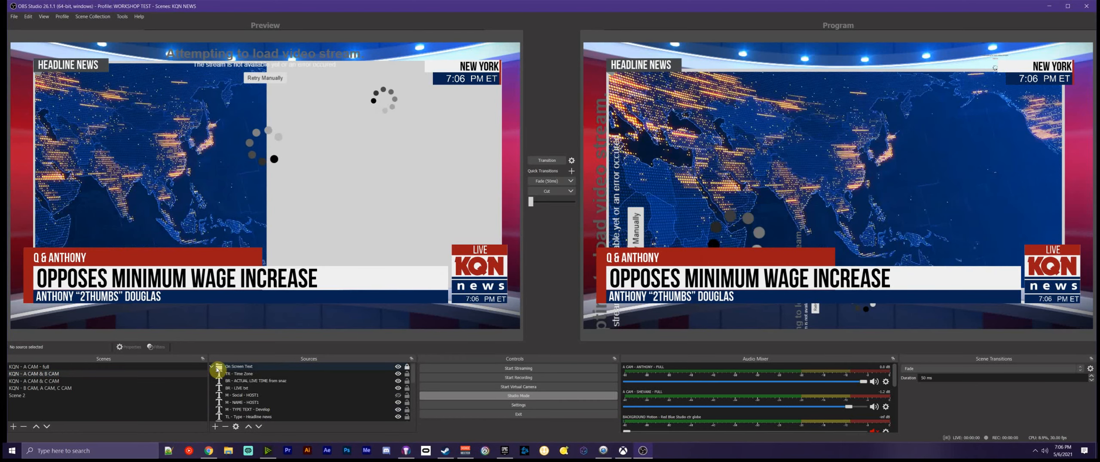
pyautogui.scroll(-1, 247, 385)
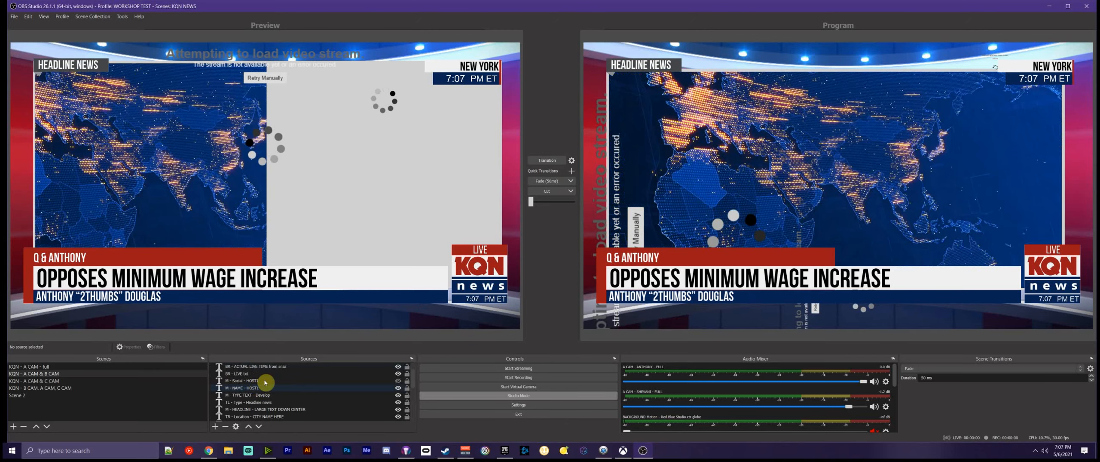
pyautogui.scroll(1, 265, 382)
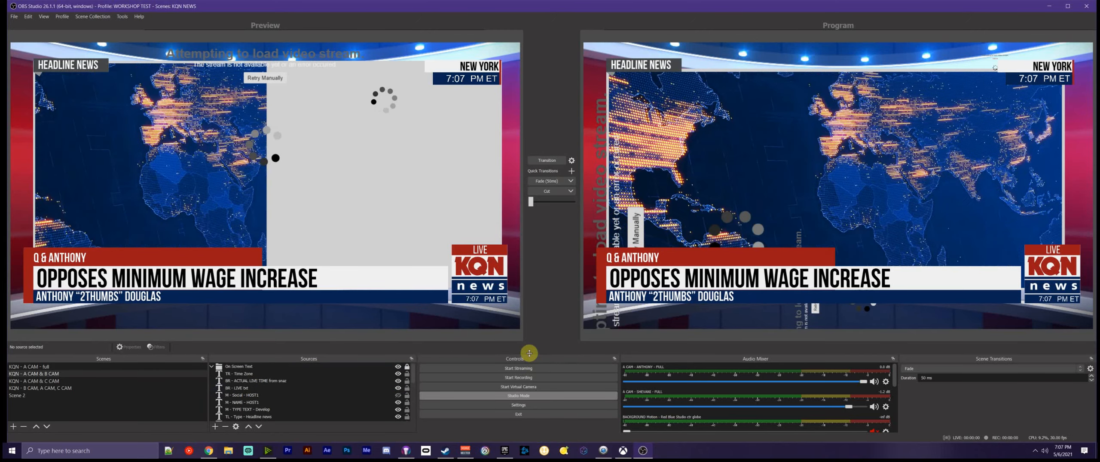
pyautogui.moveTo(529, 353); pyautogui.dragTo(544, 181)
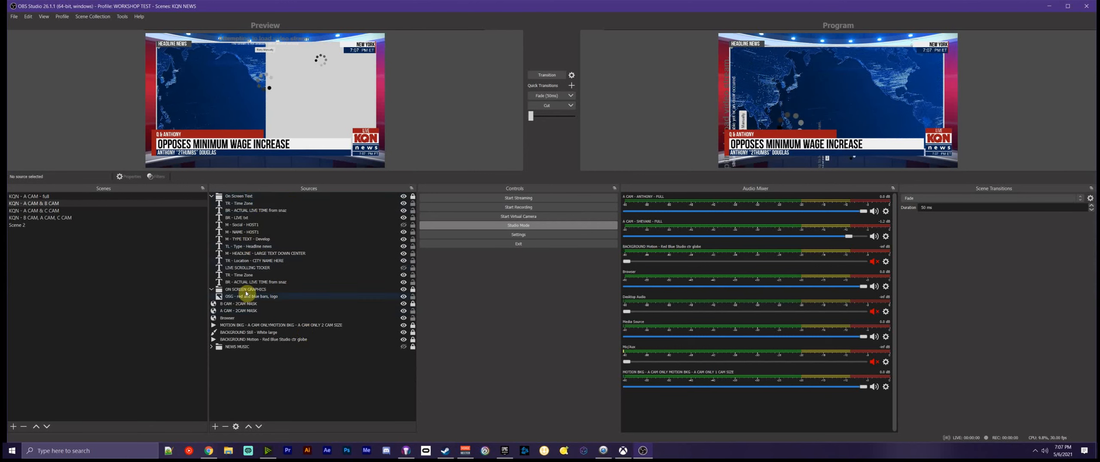
# Open the properties of the BR - ACTUAL LIVE TIME from snaz text source.
pyautogui.click(254, 204)
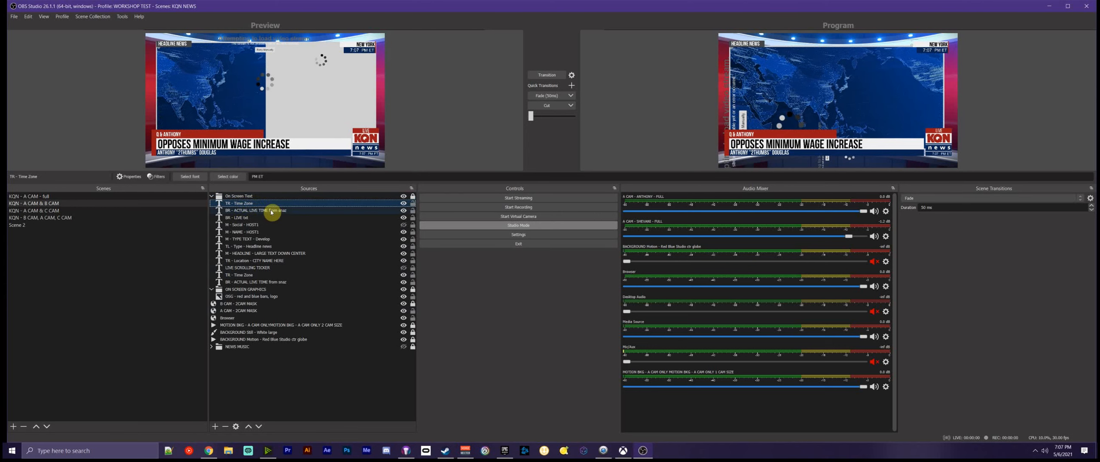
pyautogui.click(267, 210)
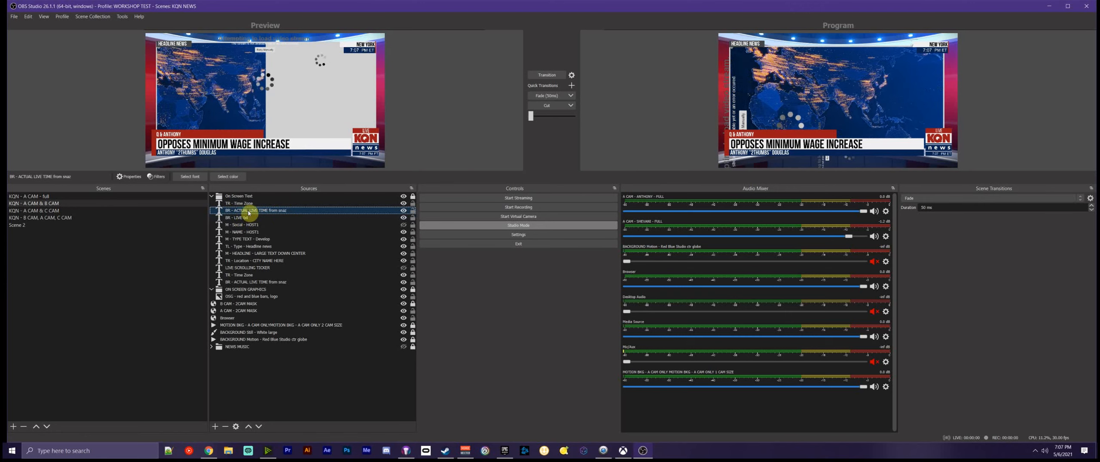
pyautogui.doubleClick(251, 213)
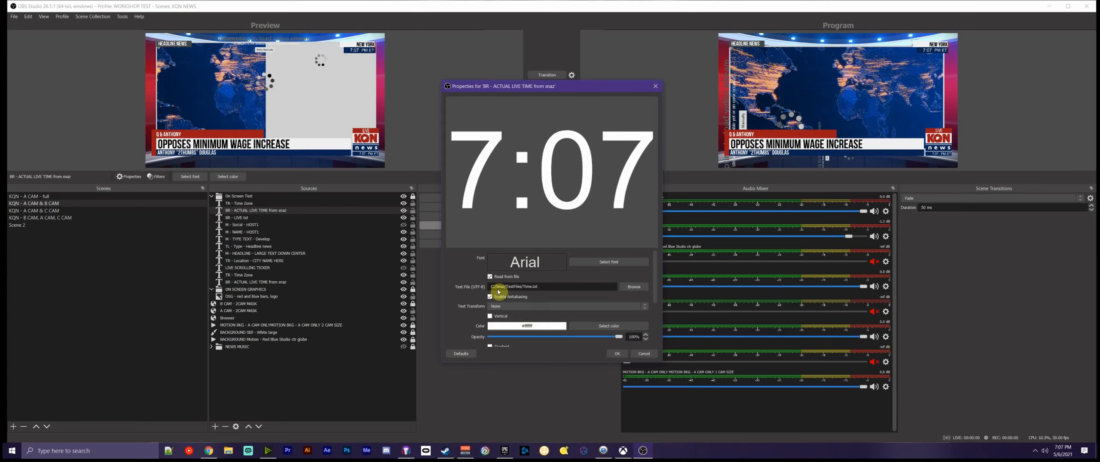
# Compare Snaz's Time.txt path with the live time source's text file, copy that path, and close the source properties without changes.
pyautogui.click(602, 450)
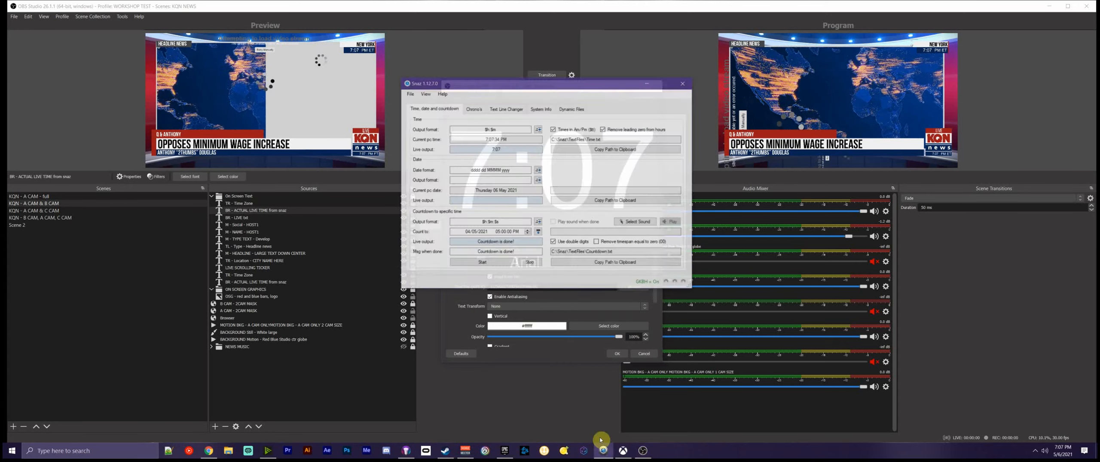
pyautogui.moveTo(545, 83); pyautogui.dragTo(874, 89)
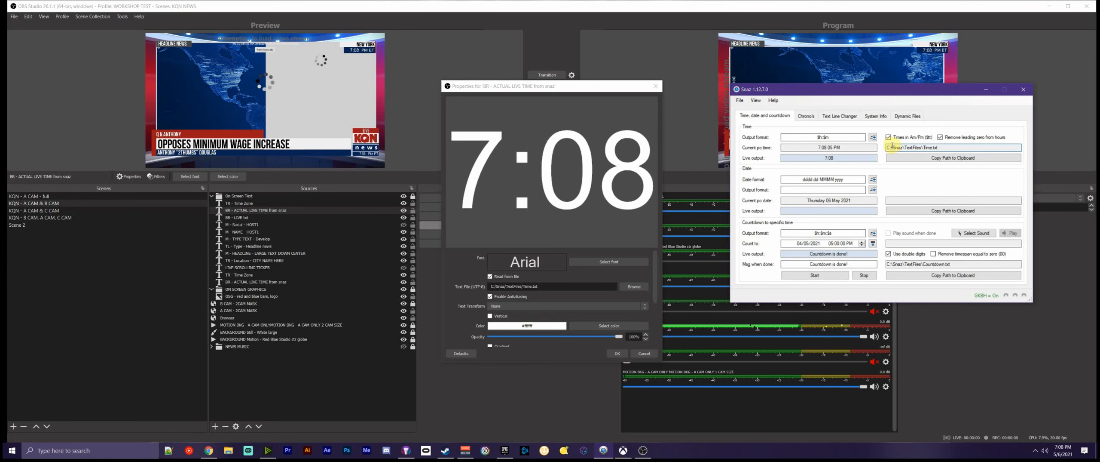
pyautogui.click(945, 160)
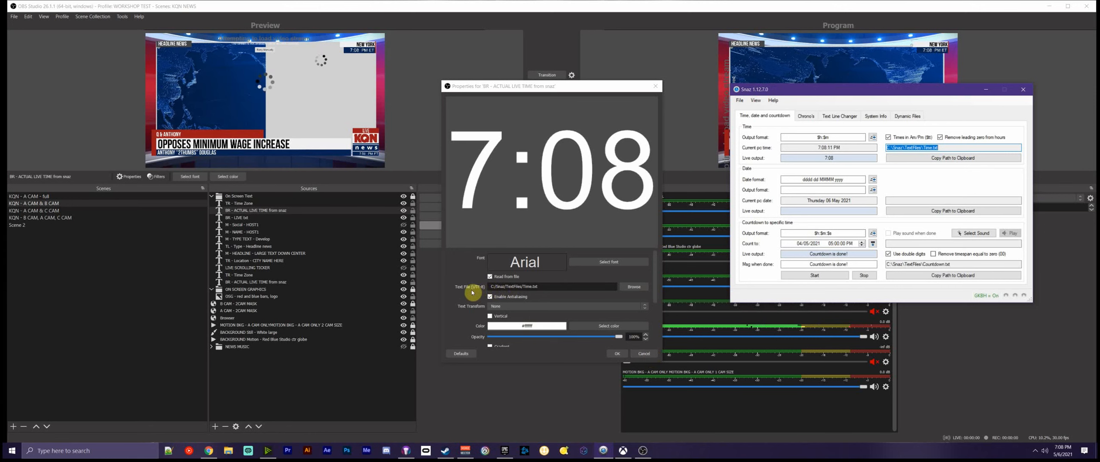
pyautogui.click(644, 354)
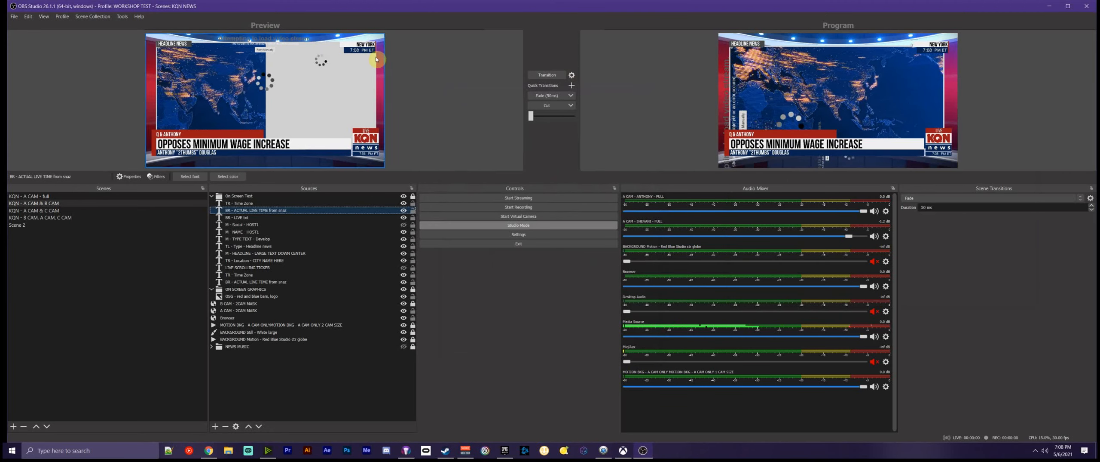
pyautogui.click(604, 449)
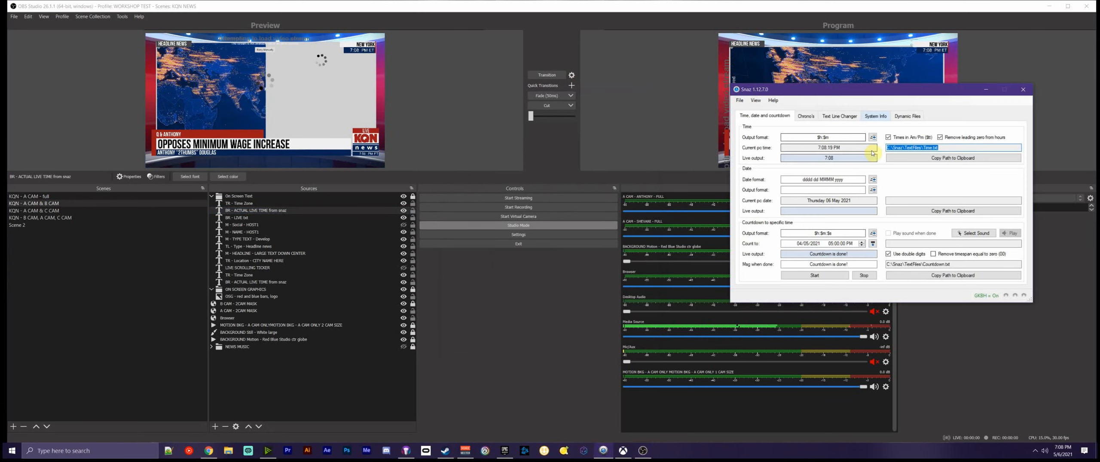
pyautogui.click(595, 302)
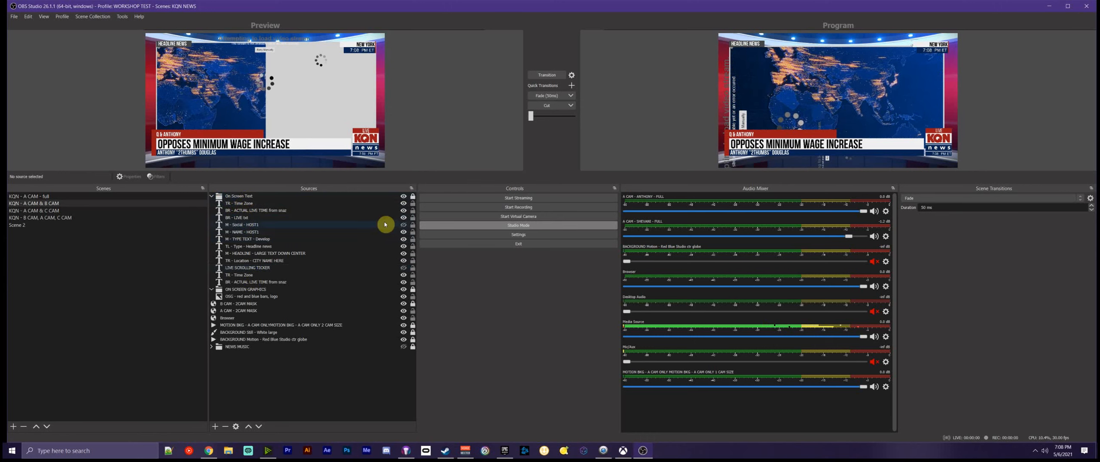
# Collapse and re-expand the On Screen Text group, and enlarge the preview and program views.
pyautogui.click(211, 197)
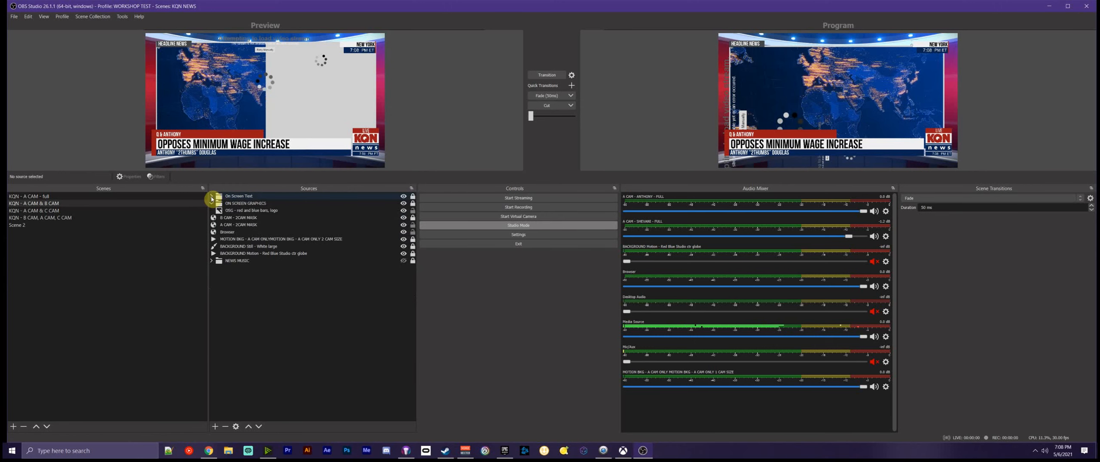
pyautogui.click(211, 196)
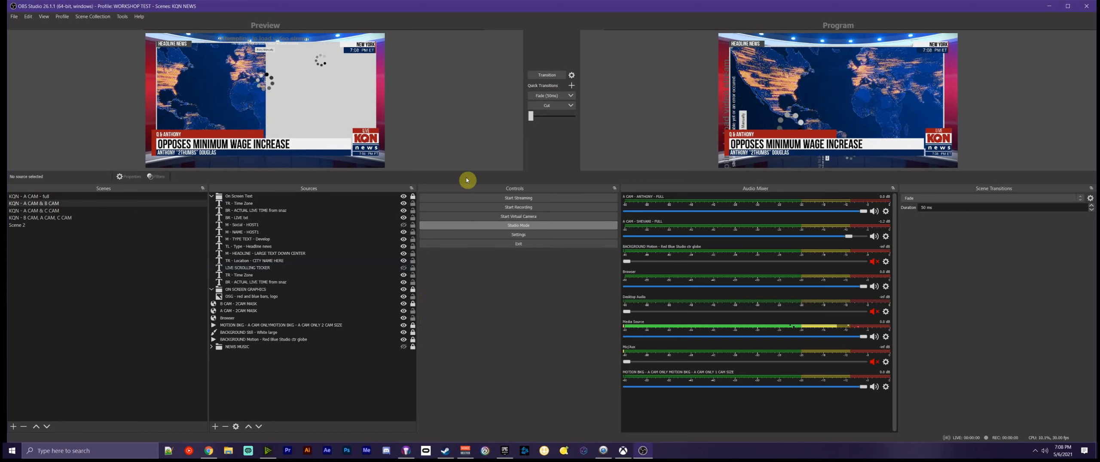
pyautogui.moveTo(556, 178); pyautogui.dragTo(549, 287)
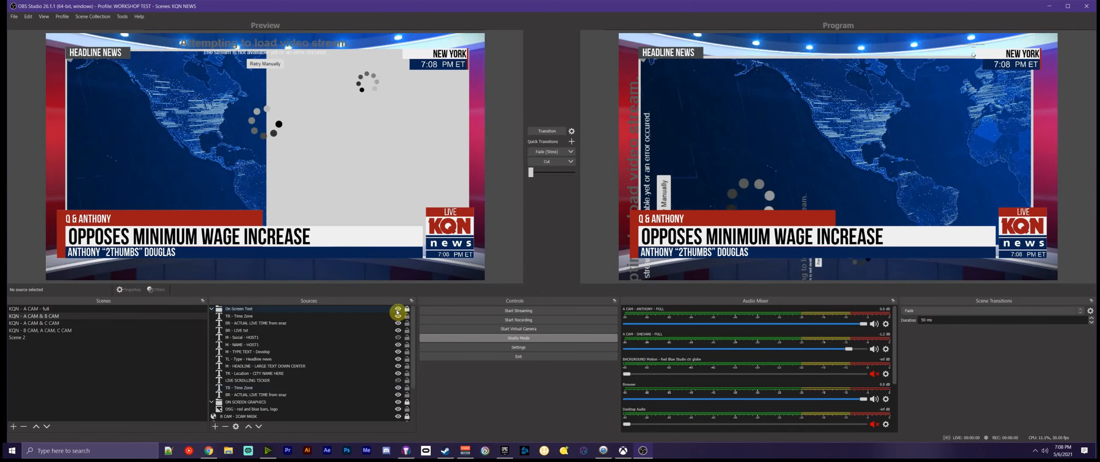
# Collapse and hide the On Screen Text group in the KQN - A CAM & B CAM scene, and transition the scene to Program.
pyautogui.click(212, 309)
pyautogui.click(234, 310)
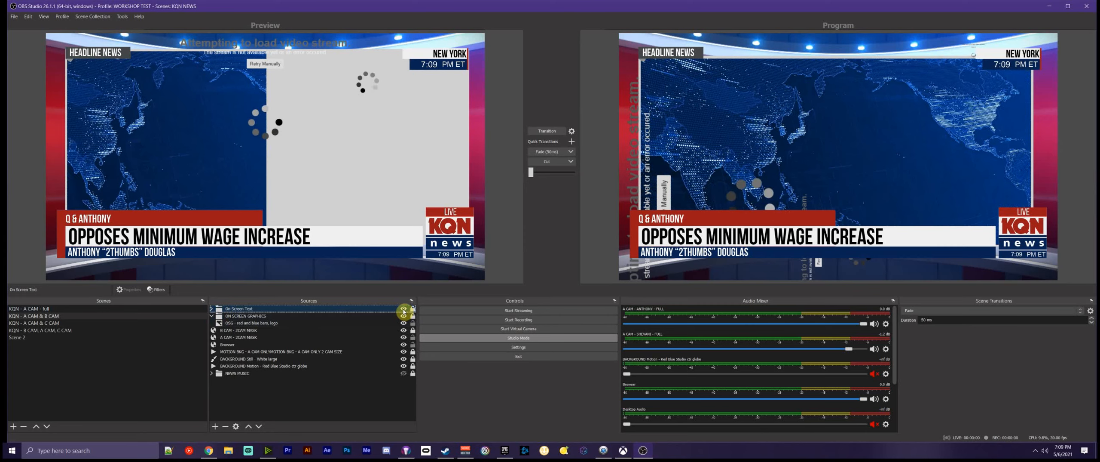
pyautogui.click(403, 309)
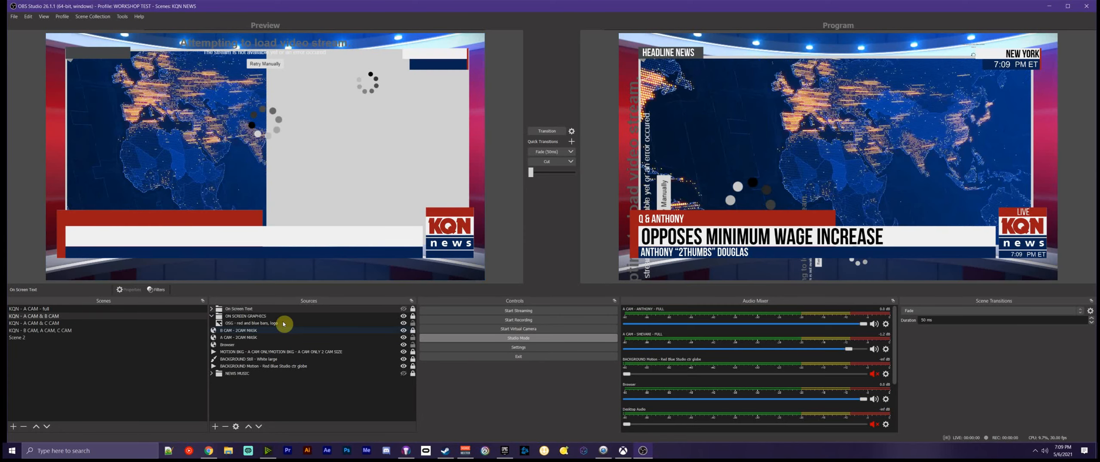
pyautogui.click(531, 132)
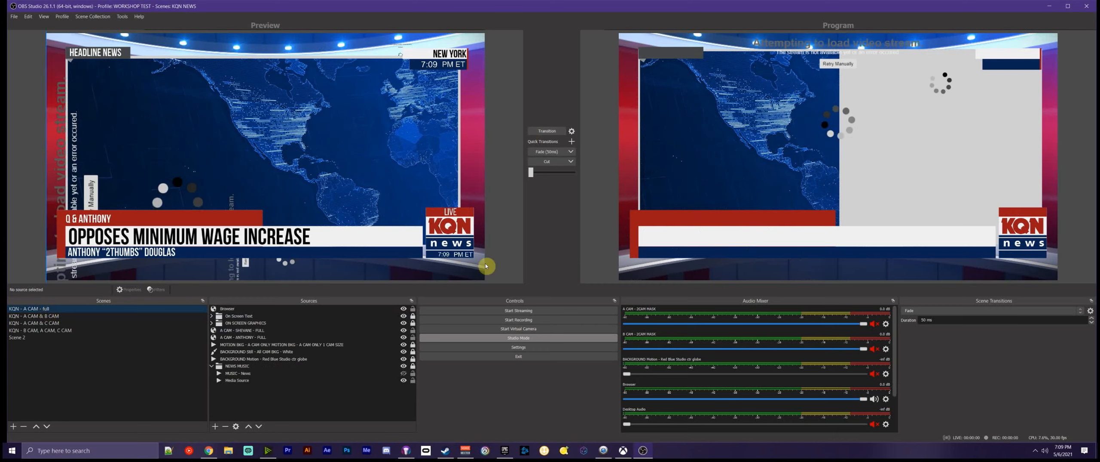
# Select the KQN - A CAM & B CAM scene, show its On Screen Text group again, and transition it to Program.
pyautogui.click(58, 316)
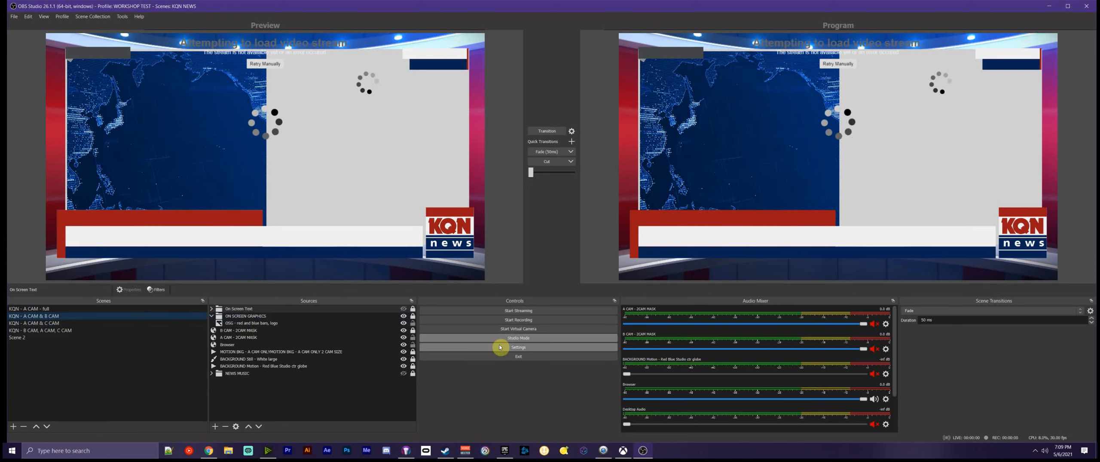
pyautogui.click(403, 308)
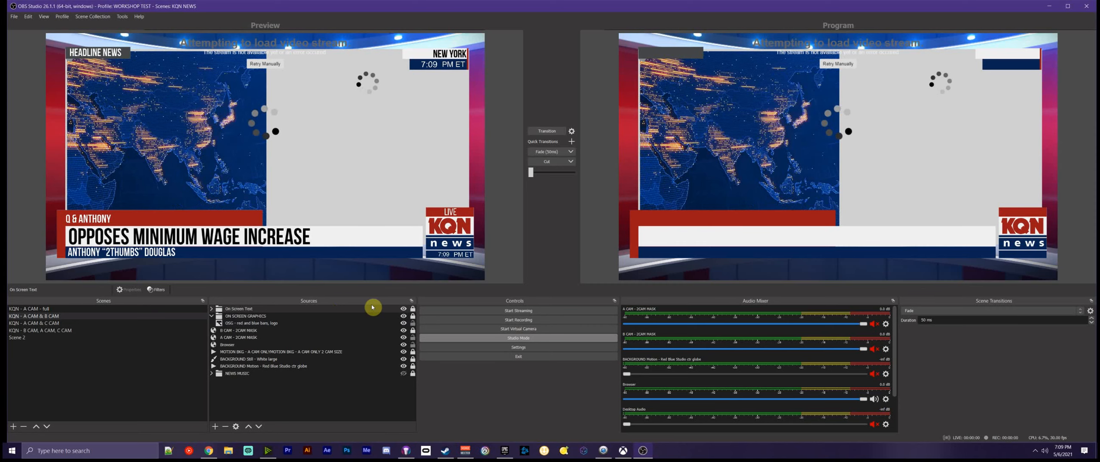
pyautogui.click(543, 131)
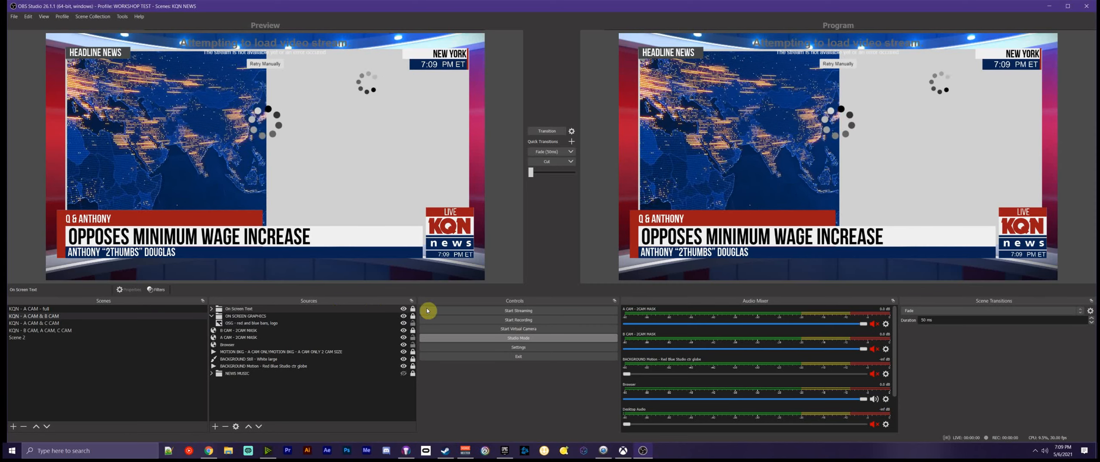
# Expand the On Screen Text group and briefly toggle the visibility of the M - Social - HOST1 source.
pyautogui.click(212, 308)
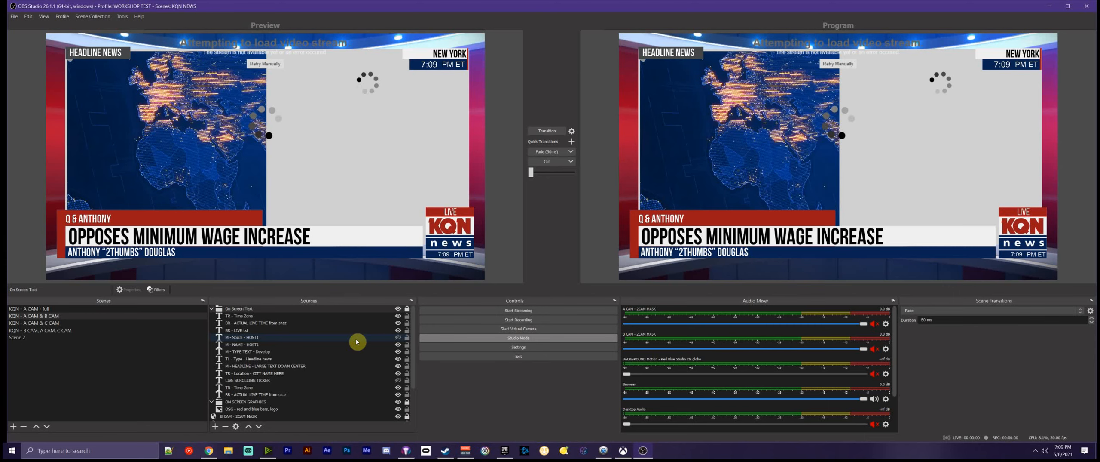
pyautogui.click(378, 338)
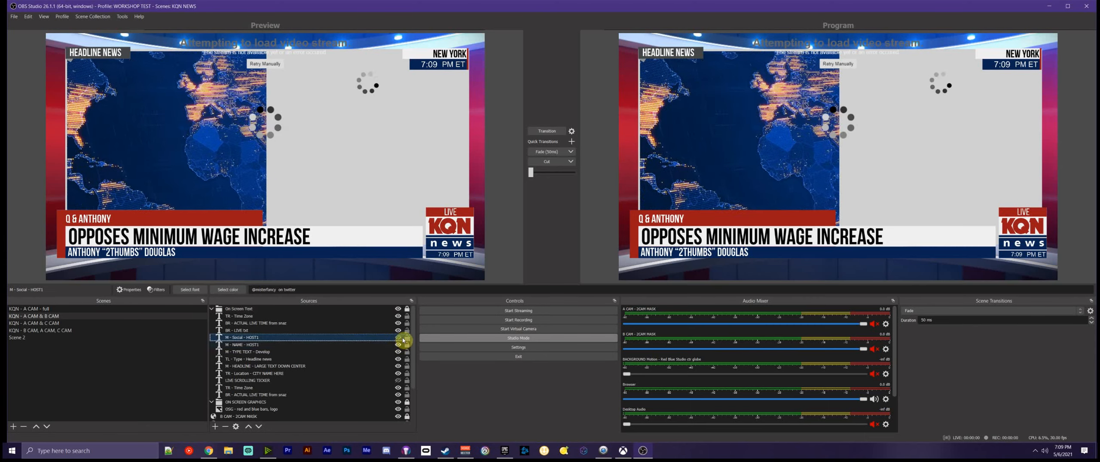
pyautogui.click(398, 337)
pyautogui.click(397, 338)
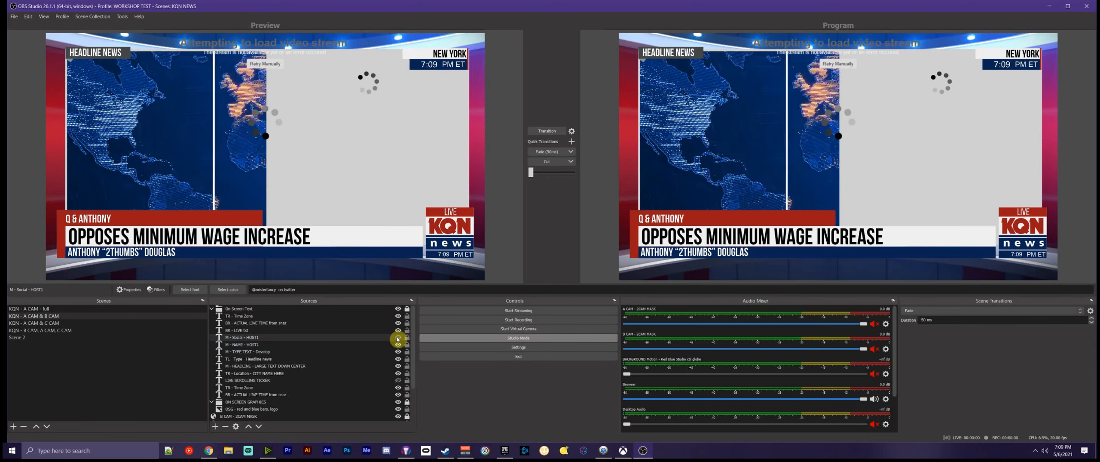
# Toggle the whole On Screen Text group's visibility off and on several times, ending with it shown.
pyautogui.click(397, 309)
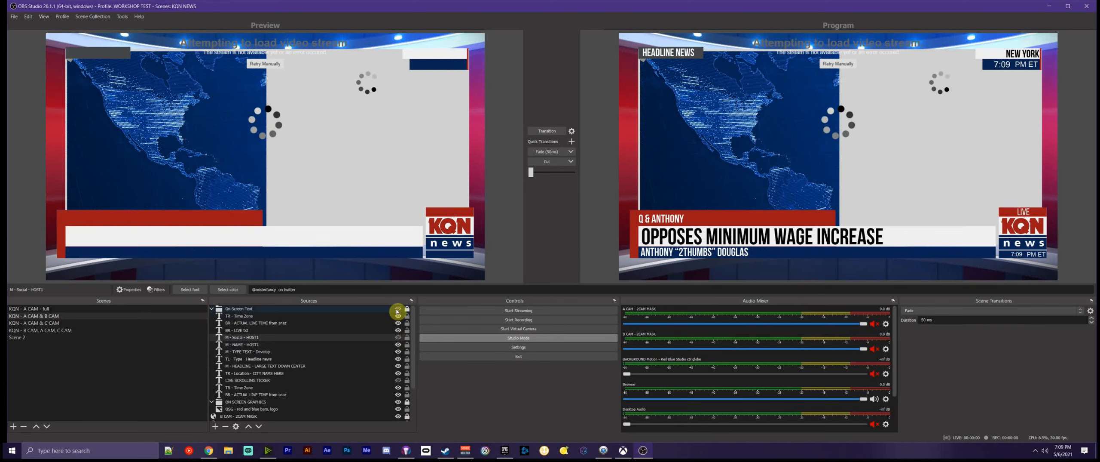
pyautogui.click(397, 310)
pyautogui.click(398, 310)
pyautogui.click(397, 310)
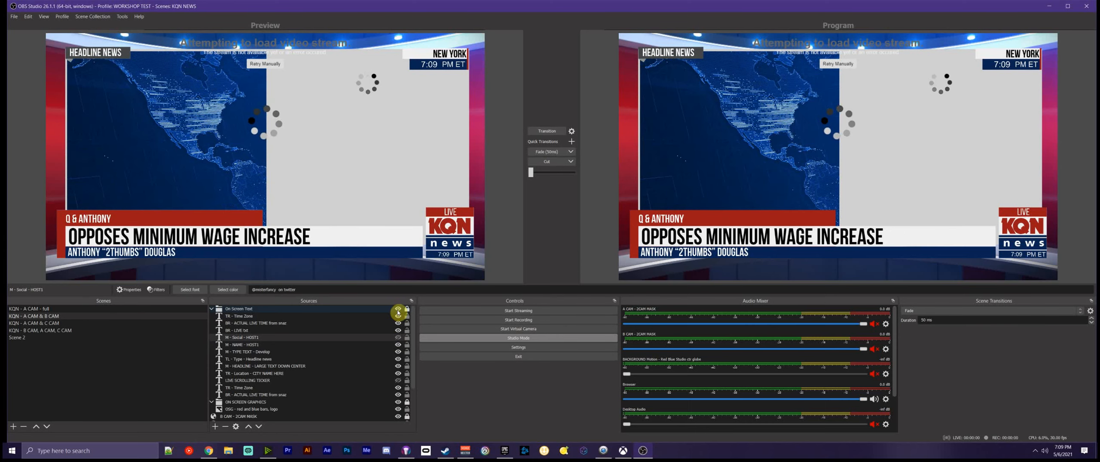
pyautogui.click(397, 309)
pyautogui.click(244, 315)
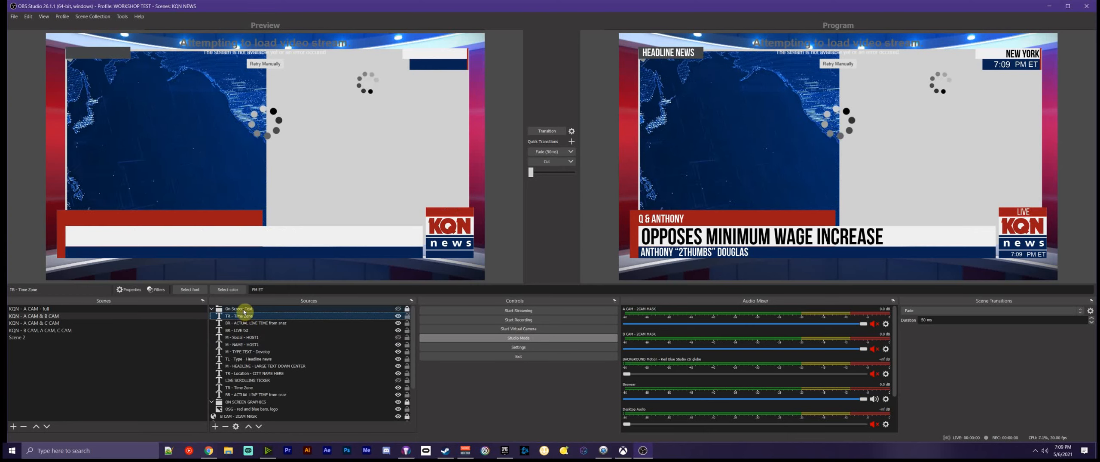
pyautogui.click(244, 309)
pyautogui.click(397, 308)
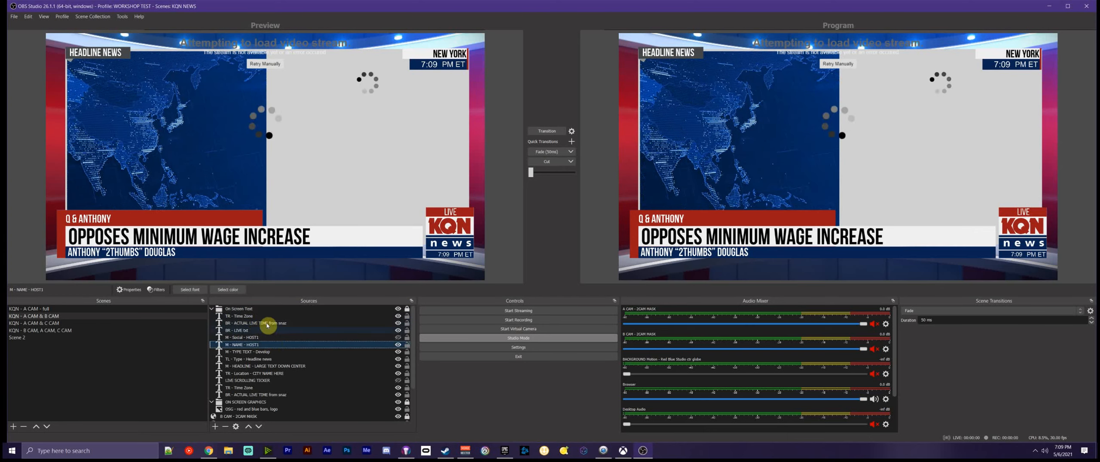
# Select the On Screen Text group and hide it in the preview scene.
pyautogui.click(270, 322)
pyautogui.click(269, 309)
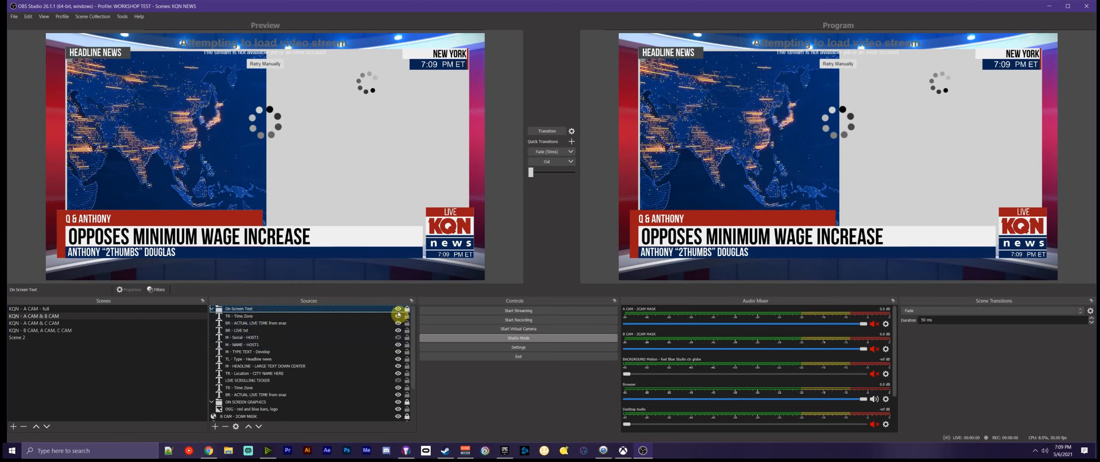
pyautogui.click(397, 309)
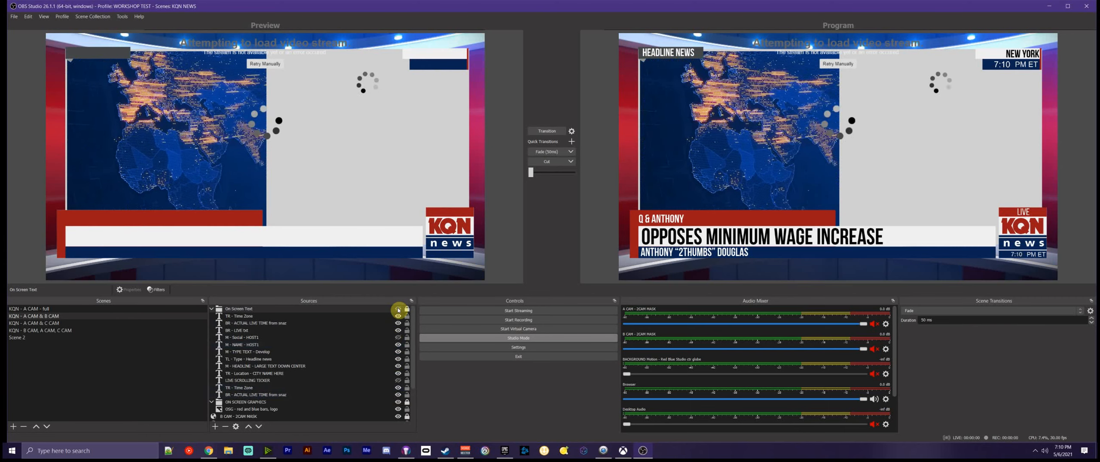
# Show the On Screen Text group again and make its LIVE SCROLLING TICKER source visible.
pyautogui.click(398, 309)
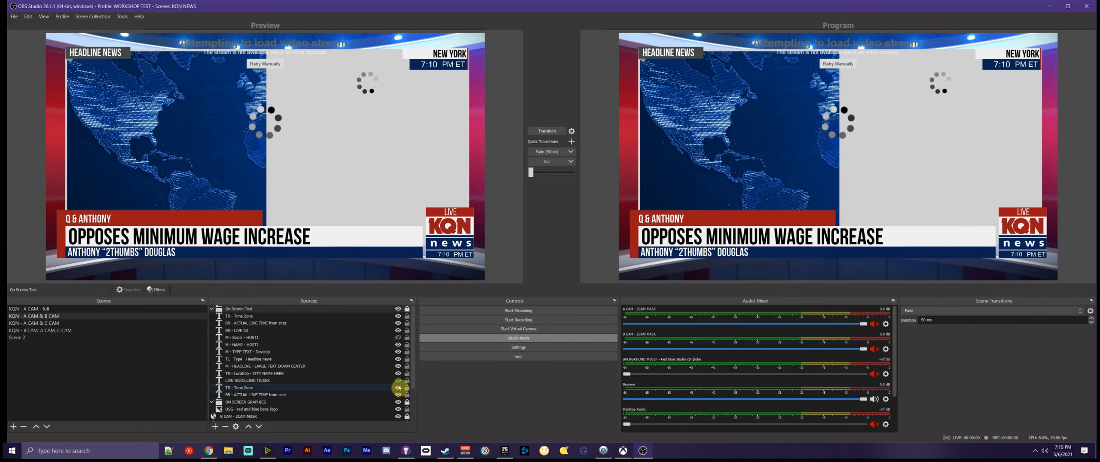
pyautogui.click(398, 382)
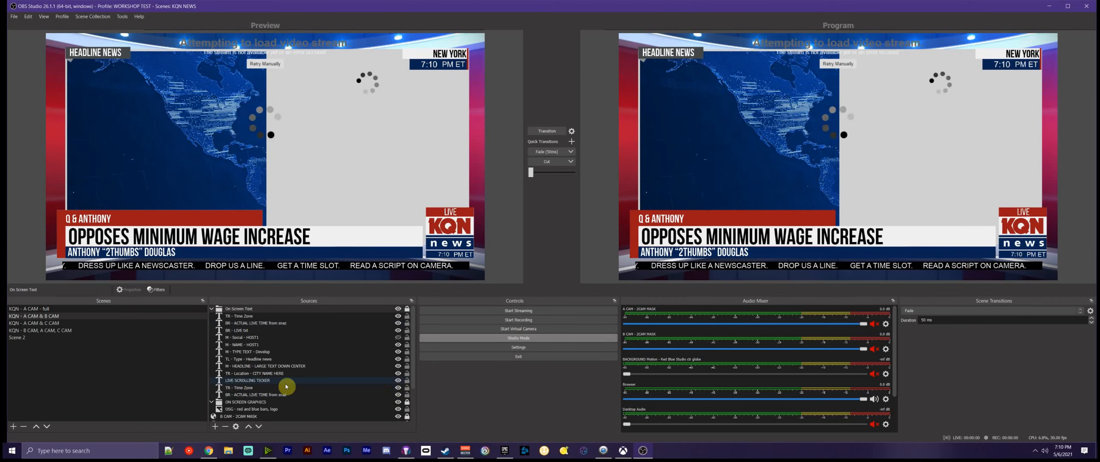
pyautogui.click(323, 381)
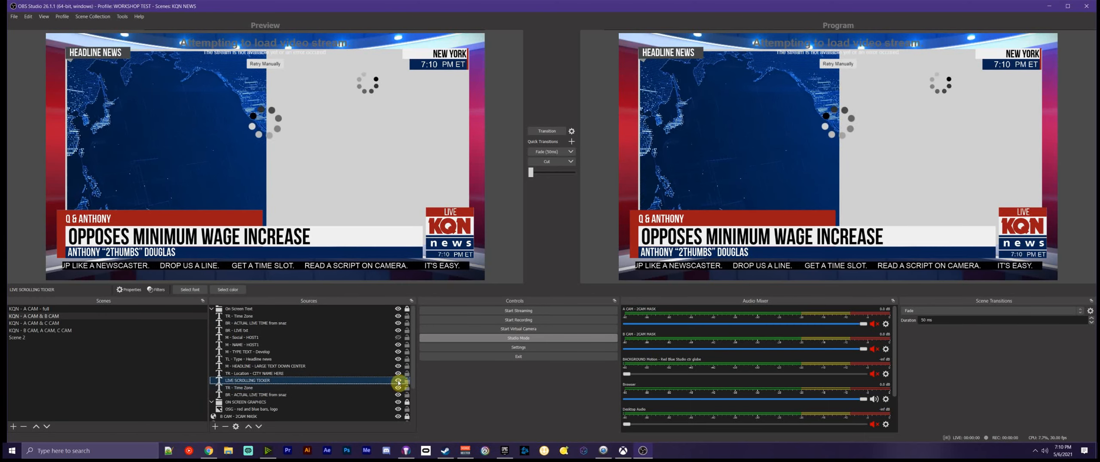
# Examine the LIVE SCROLLING TICKER source's properties, including its text file, color and background settings, and close them without changes.
pyautogui.click(212, 309)
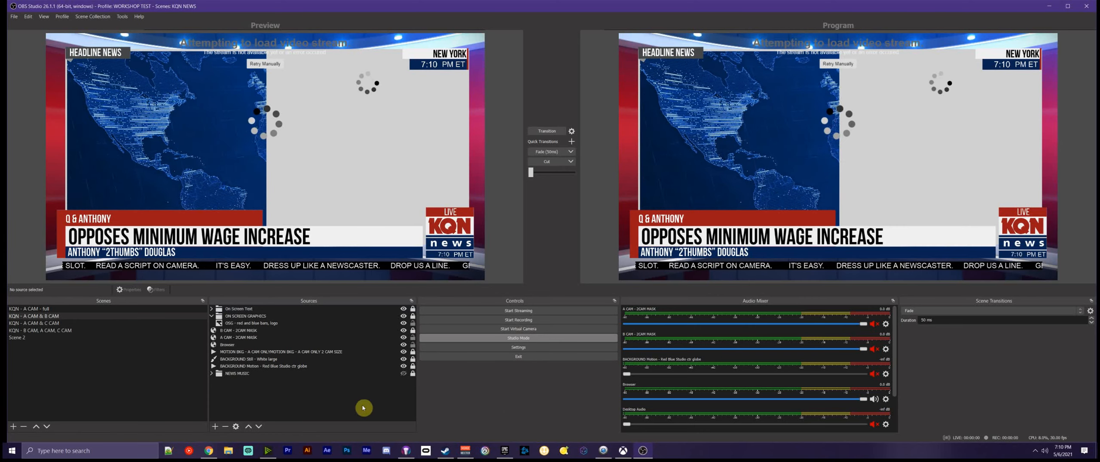
pyautogui.click(229, 309)
pyautogui.click(211, 309)
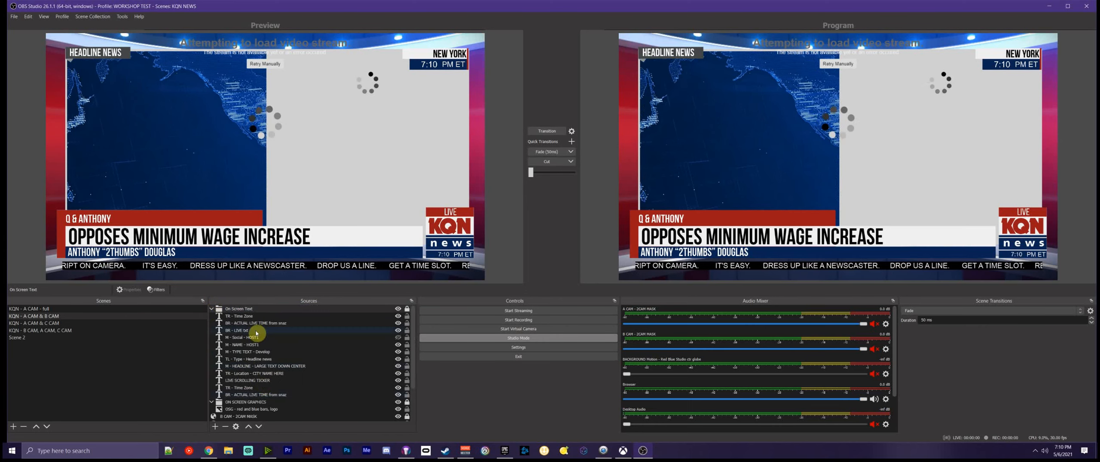
pyautogui.doubleClick(278, 381)
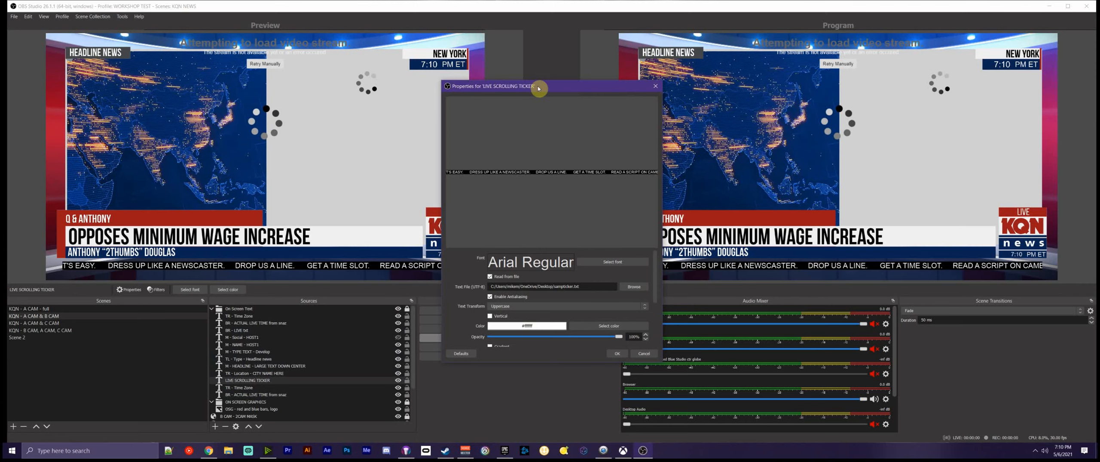
pyautogui.moveTo(538, 89); pyautogui.dragTo(578, 37)
pyautogui.moveTo(589, 310); pyautogui.dragTo(590, 363)
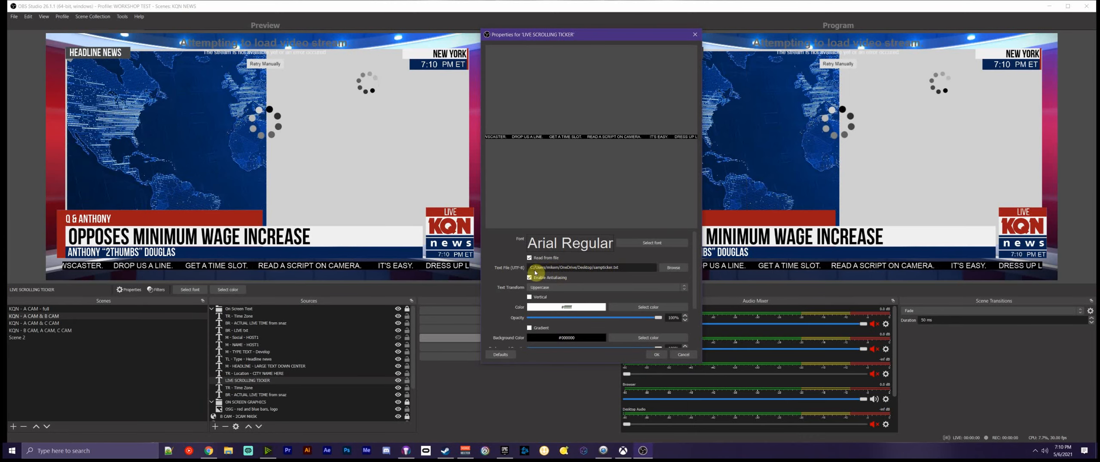
pyautogui.scroll(-2, 559, 292)
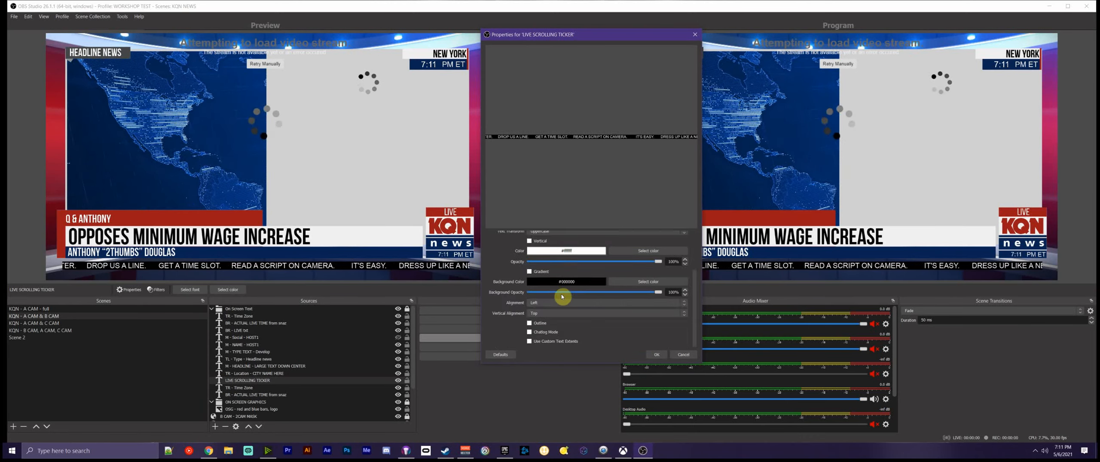
pyautogui.scroll(2, 570, 300)
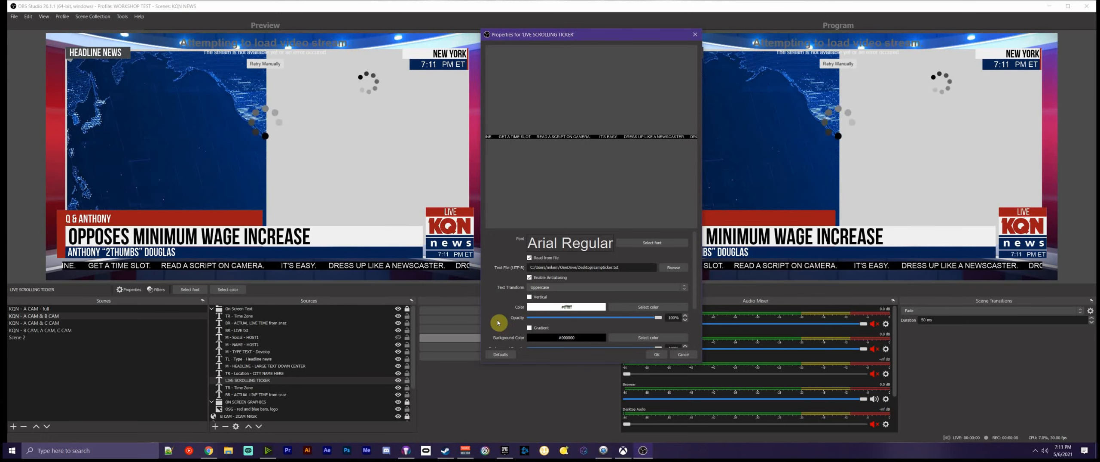
pyautogui.scroll(-2, 498, 323)
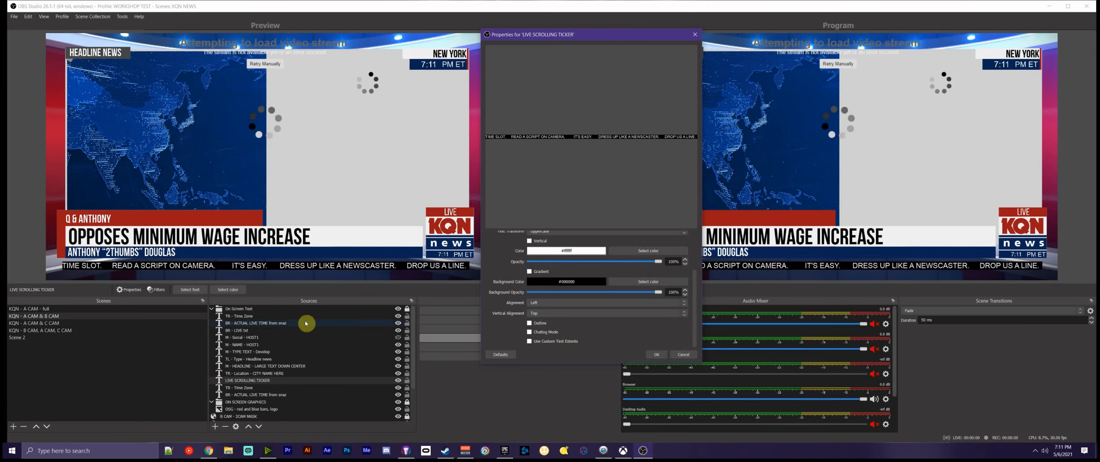
pyautogui.click(674, 355)
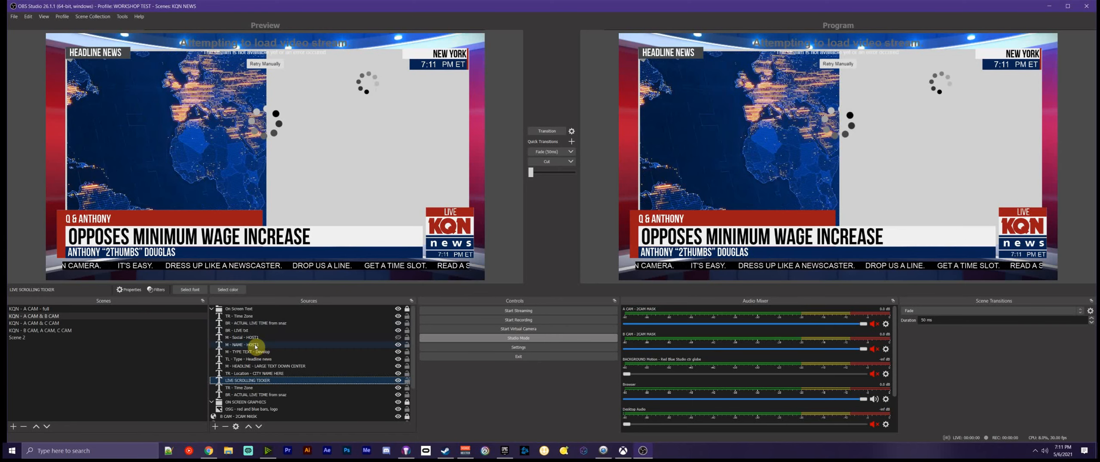
# Hide both motion backgrounds, the white background, the Browser and the A and B CAM masks, and transition the scene to Program.
pyautogui.scroll(-3, 256, 347)
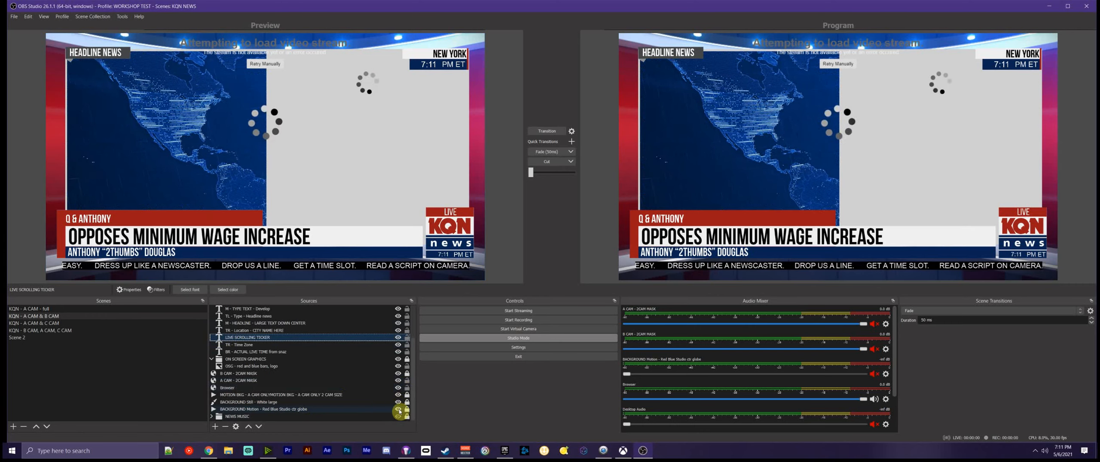
pyautogui.click(398, 409)
pyautogui.click(398, 402)
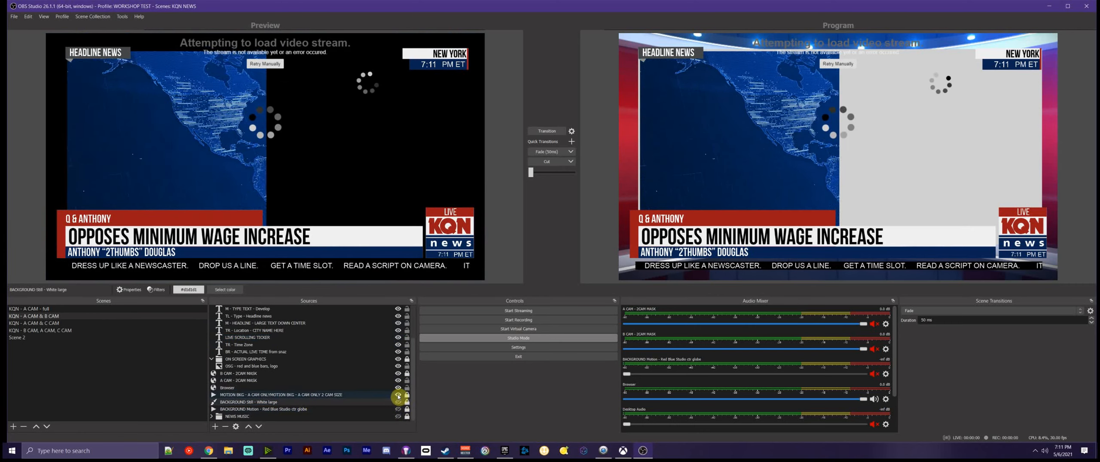
pyautogui.click(398, 395)
pyautogui.click(398, 388)
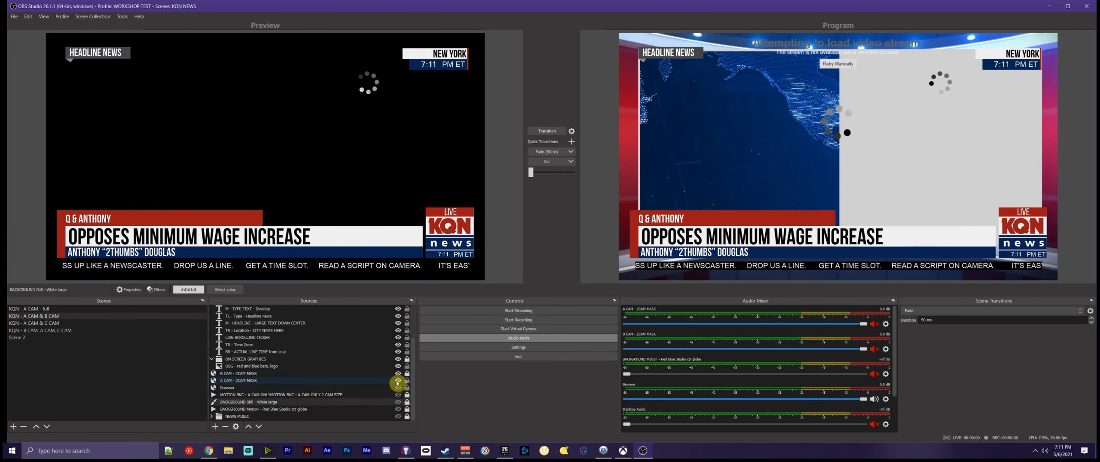
pyautogui.click(398, 380)
pyautogui.click(399, 373)
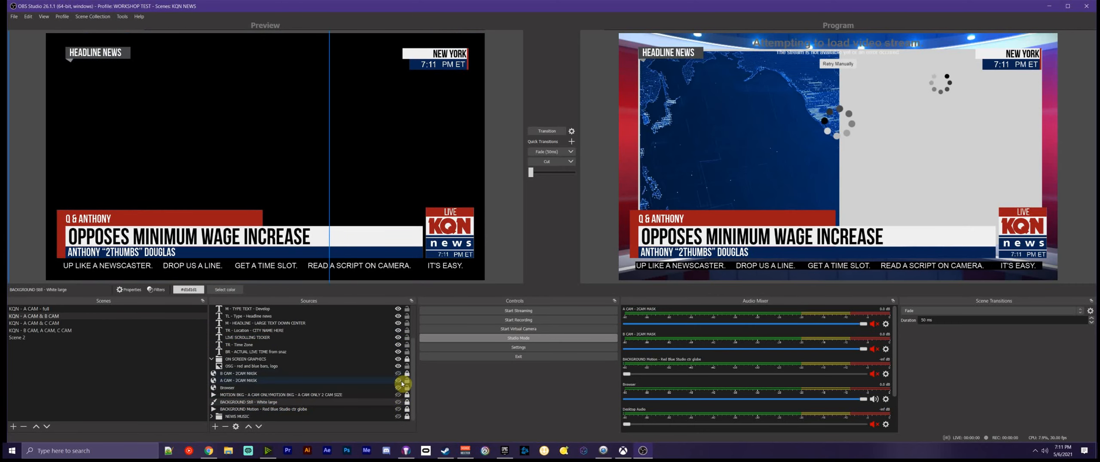
pyautogui.click(545, 131)
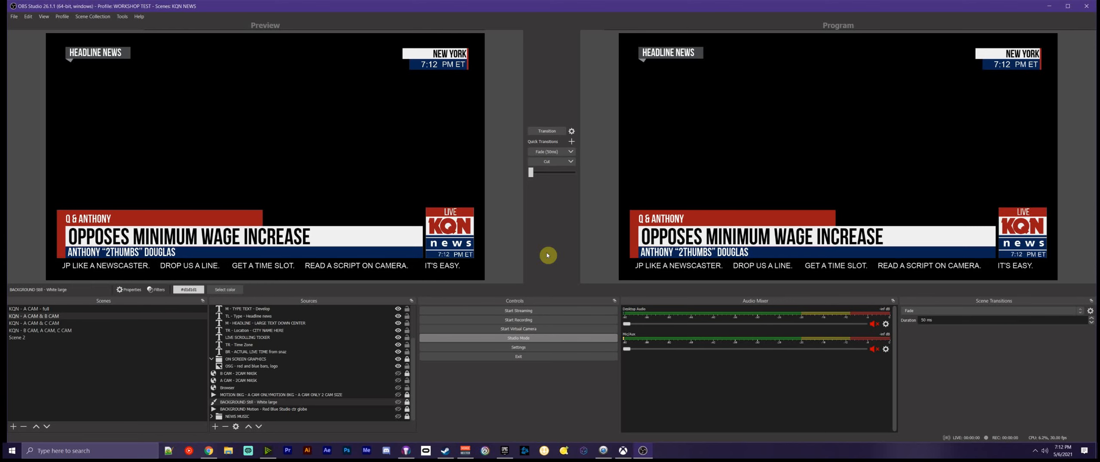
# Collapse the On Screen Text group and inspect the red and blue bars, logo source inside the ON SCREEN GRAPHICS group.
pyautogui.scroll(2, 258, 348)
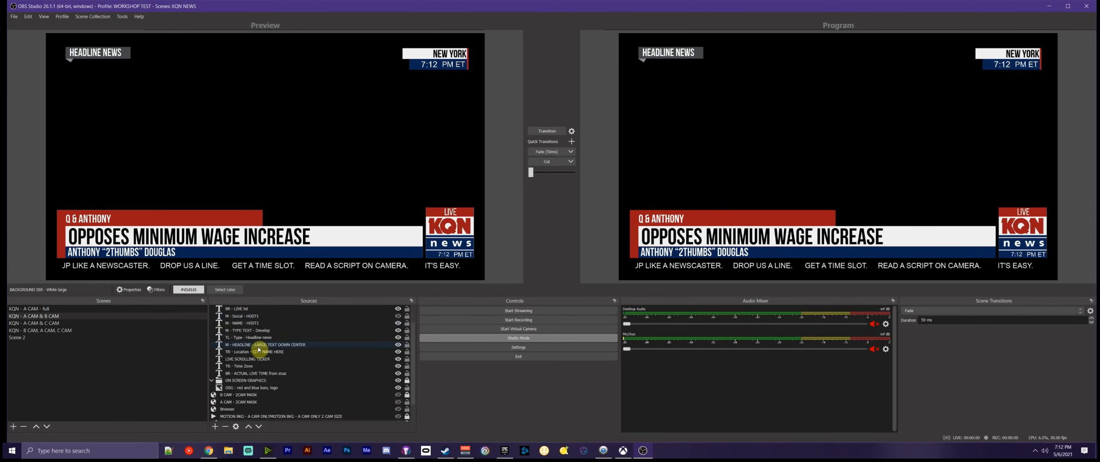
pyautogui.click(212, 308)
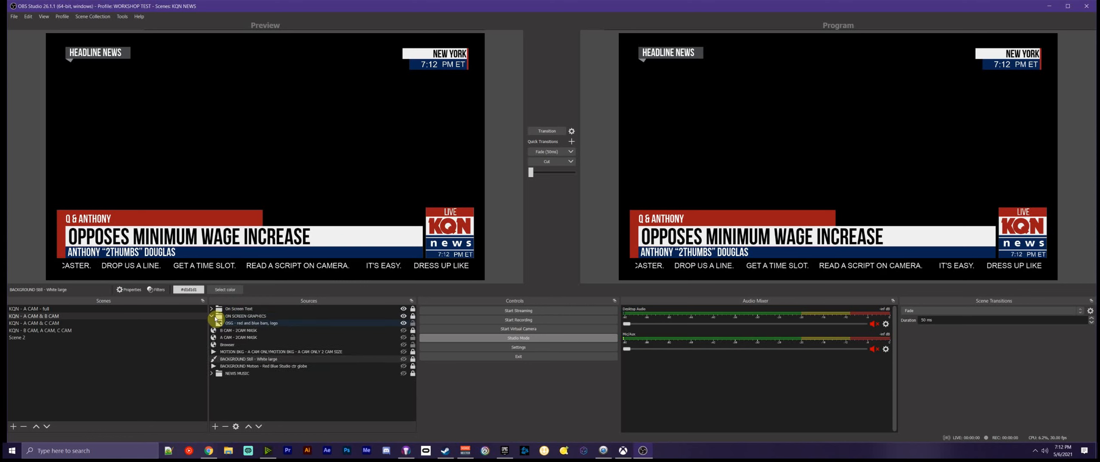
pyautogui.click(212, 316)
pyautogui.click(213, 317)
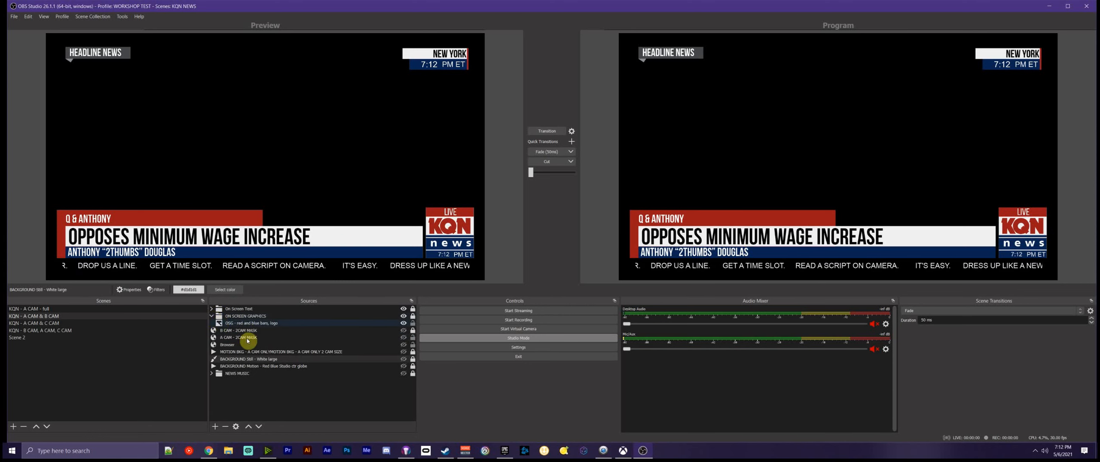
pyautogui.click(247, 325)
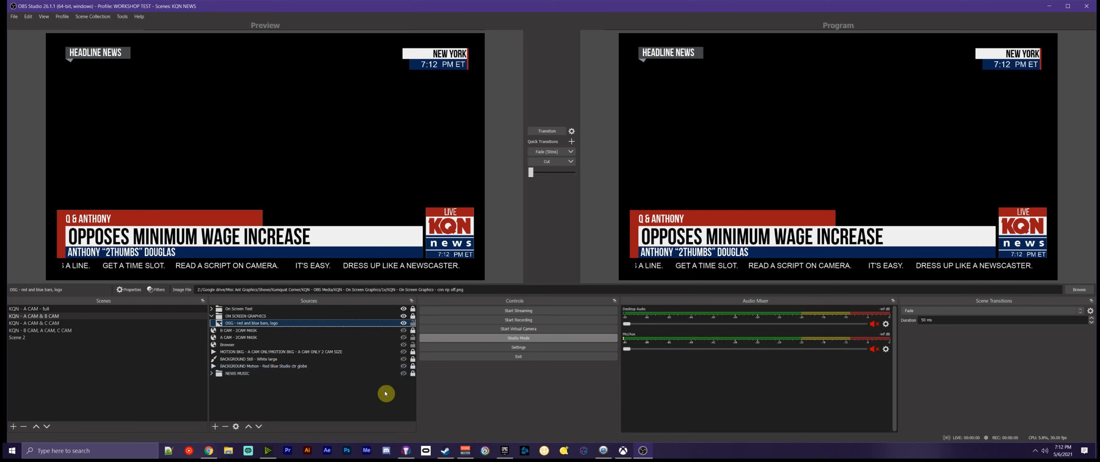
pyautogui.click(212, 316)
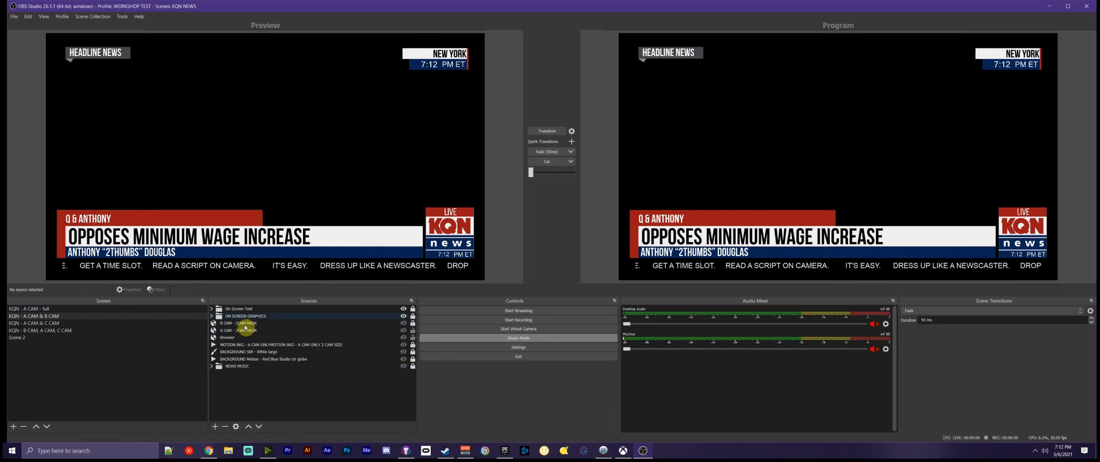
pyautogui.click(241, 315)
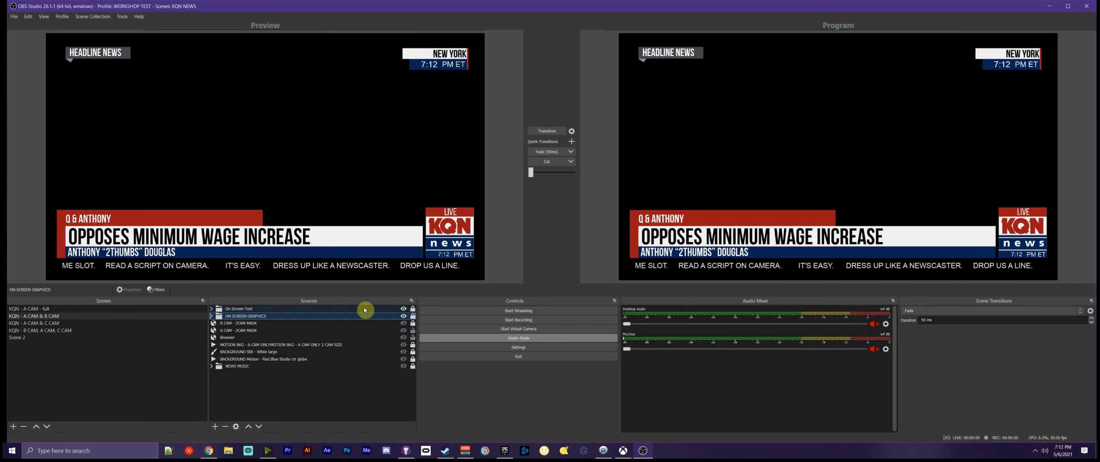
# Briefly hide the On Screen Text group, inspect its Headline news and CITY NAME HERE text sources, and show the group again.
pyautogui.click(404, 308)
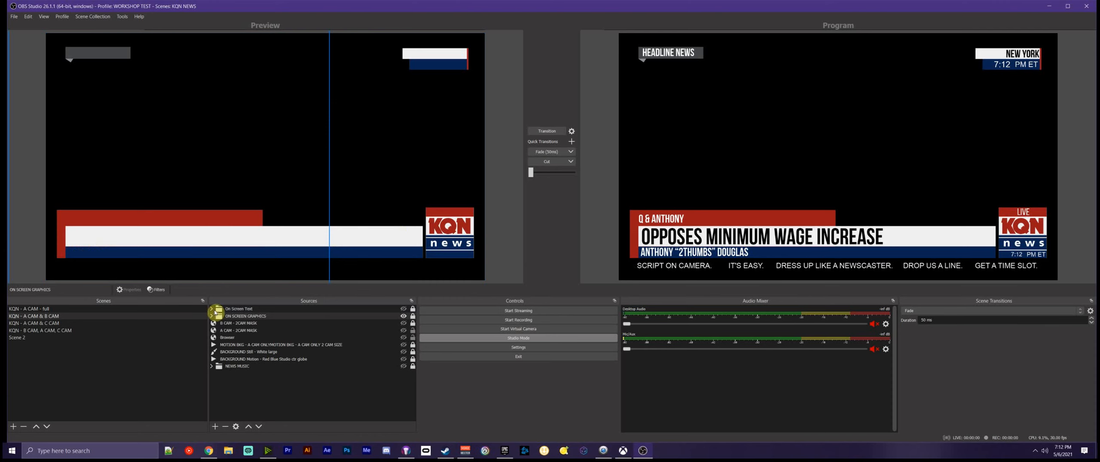
pyautogui.click(211, 309)
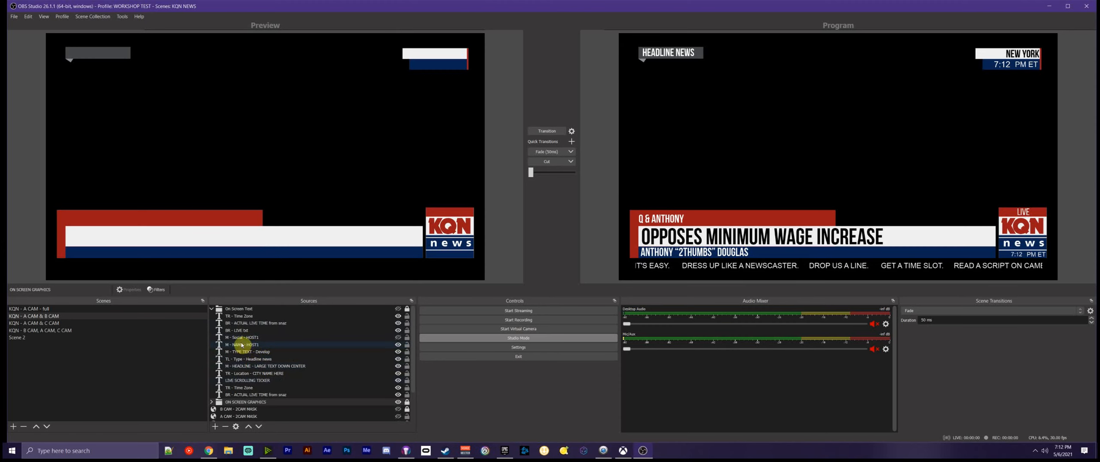
pyautogui.click(245, 358)
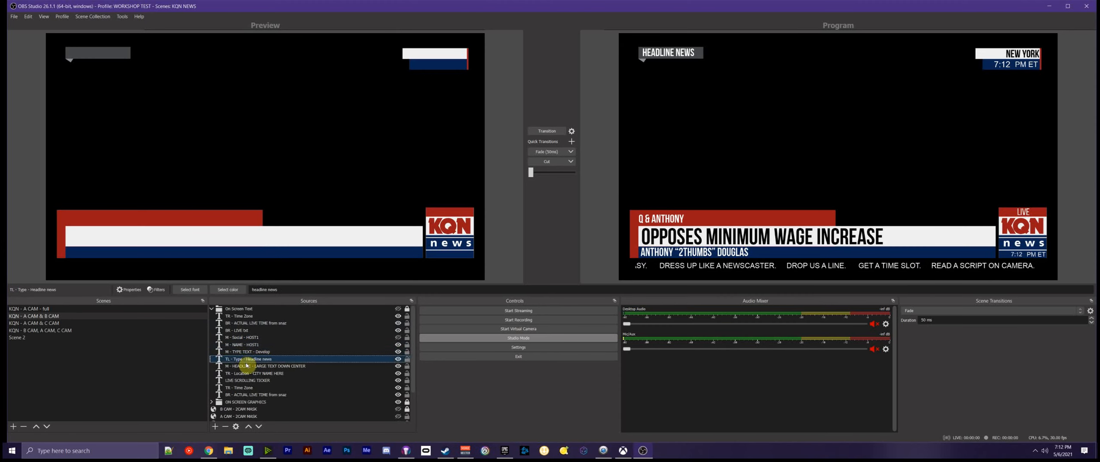
pyautogui.click(245, 373)
pyautogui.click(397, 309)
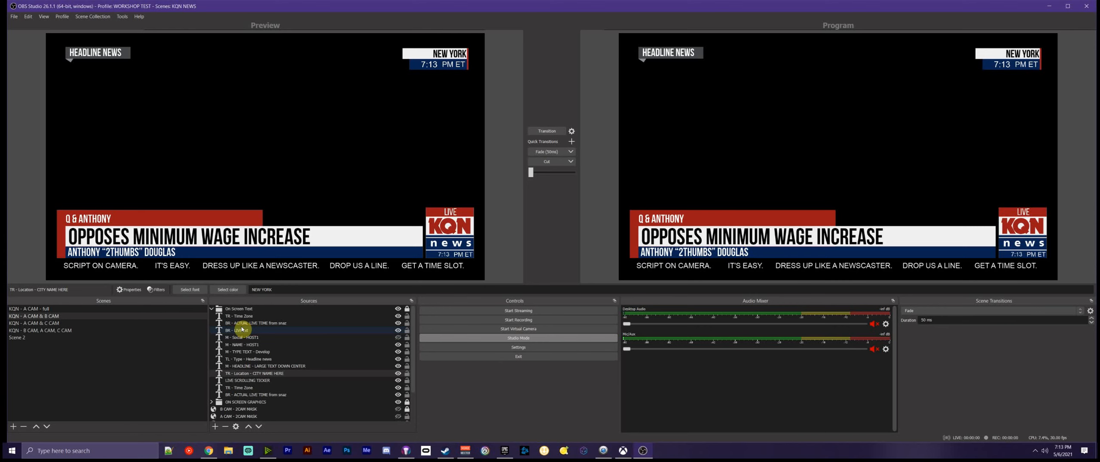
pyautogui.click(398, 345)
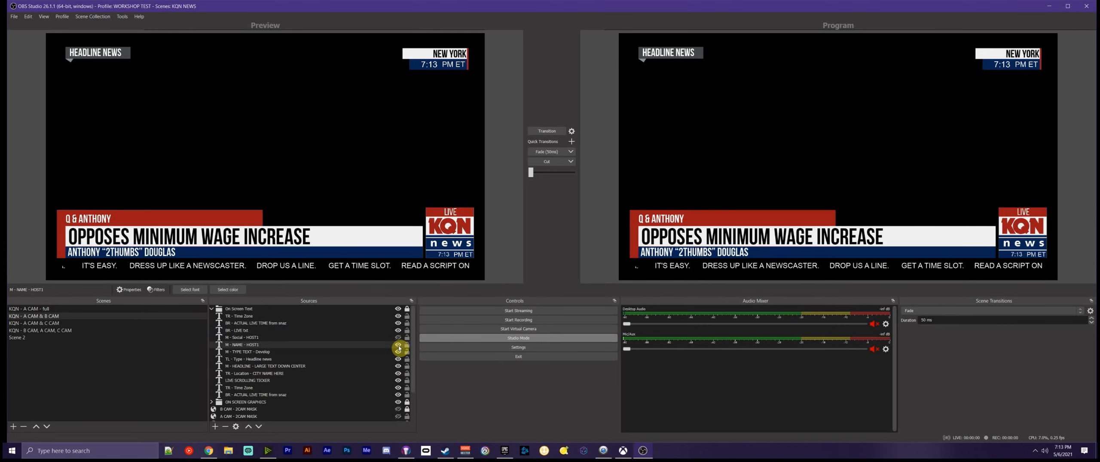
pyautogui.click(256, 344)
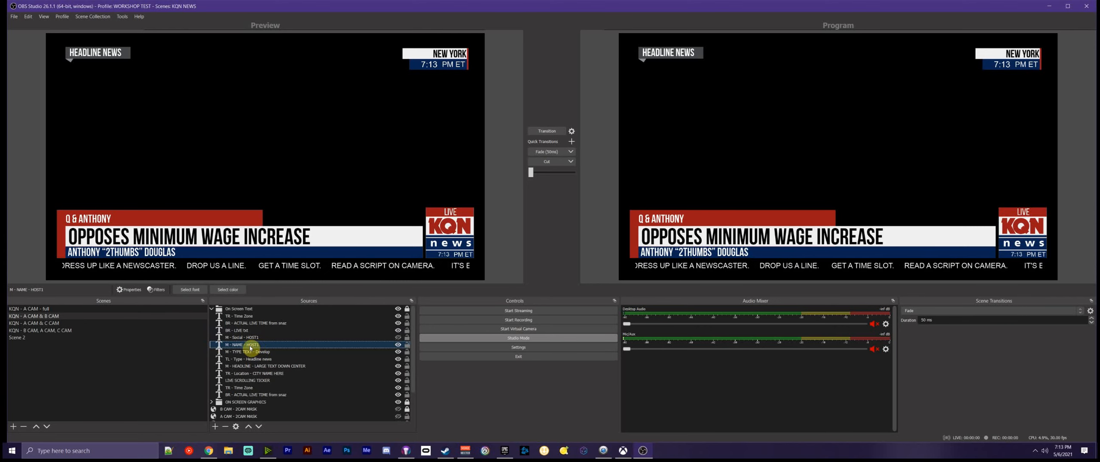
pyautogui.doubleClick(250, 346)
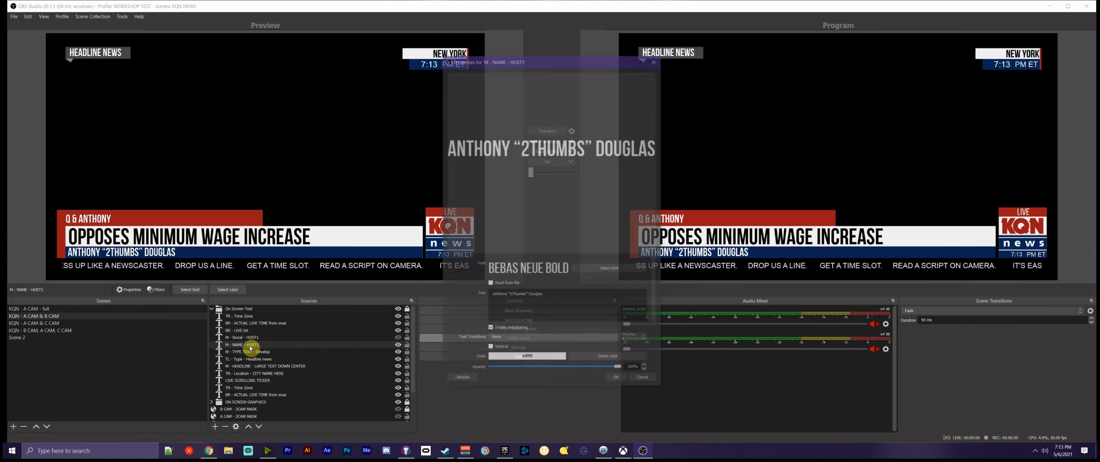
pyautogui.click(644, 380)
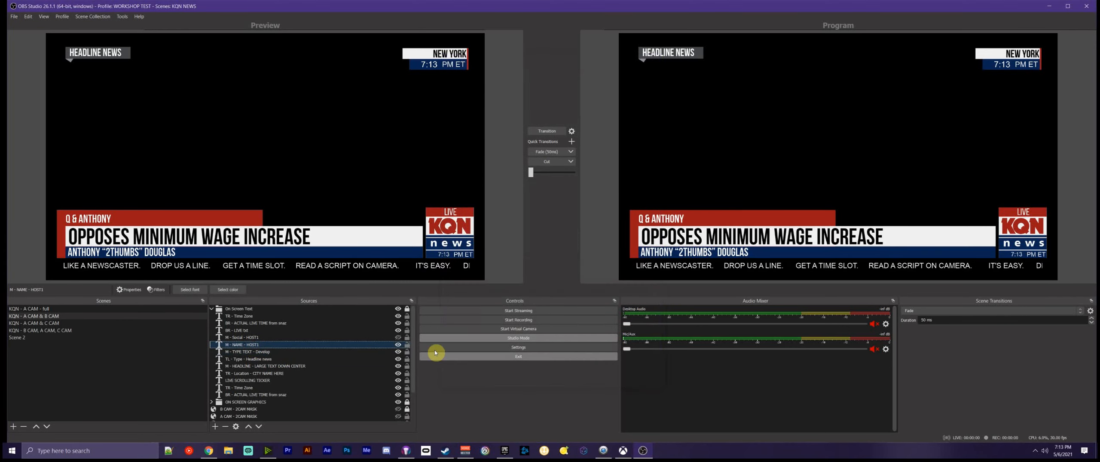
# Replace the text of the M - NAME - HOST1 source with "Your name here".
pyautogui.doubleClick(252, 346)
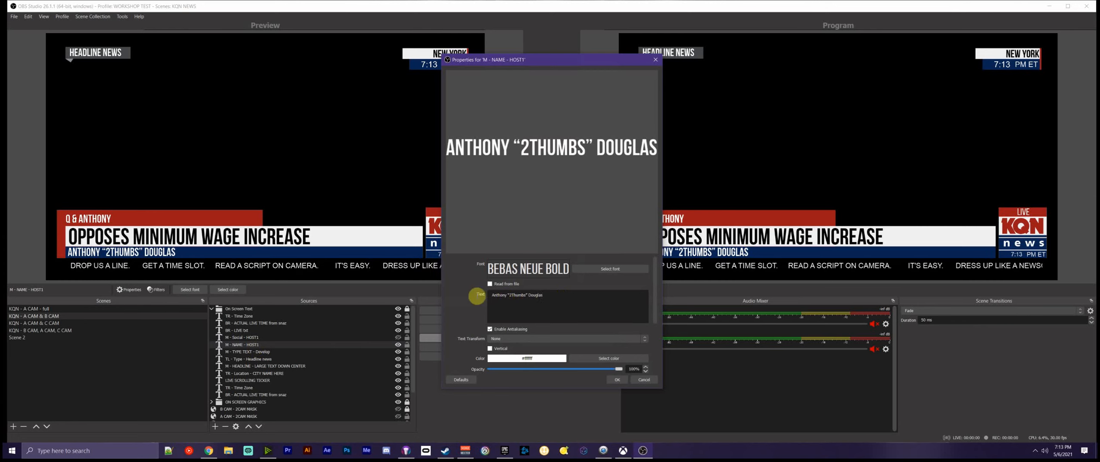
pyautogui.click(555, 293)
pyautogui.moveTo(555, 293); pyautogui.dragTo(378, 300)
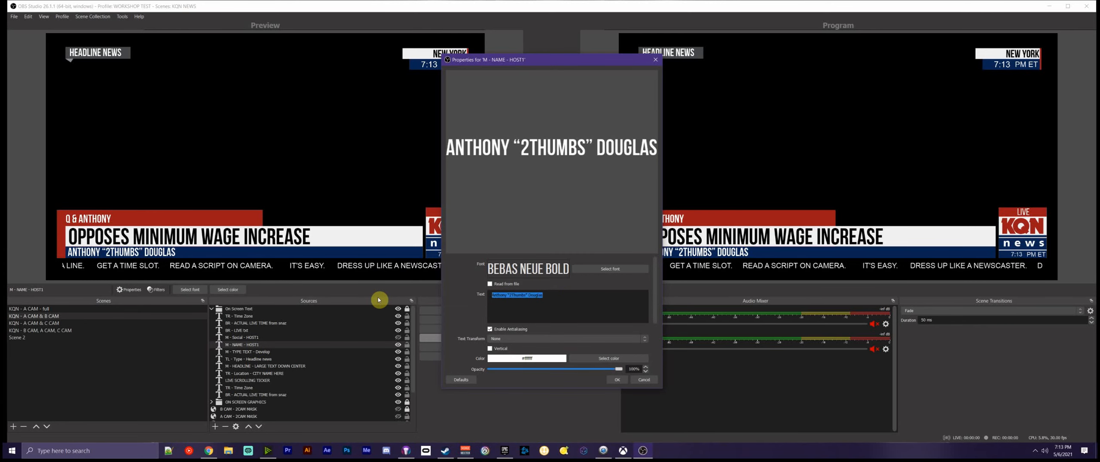
pyautogui.write('Your')
pyautogui.press('BackSpace')
pyautogui.press('BackSpace')
pyautogui.press('BackSpace')
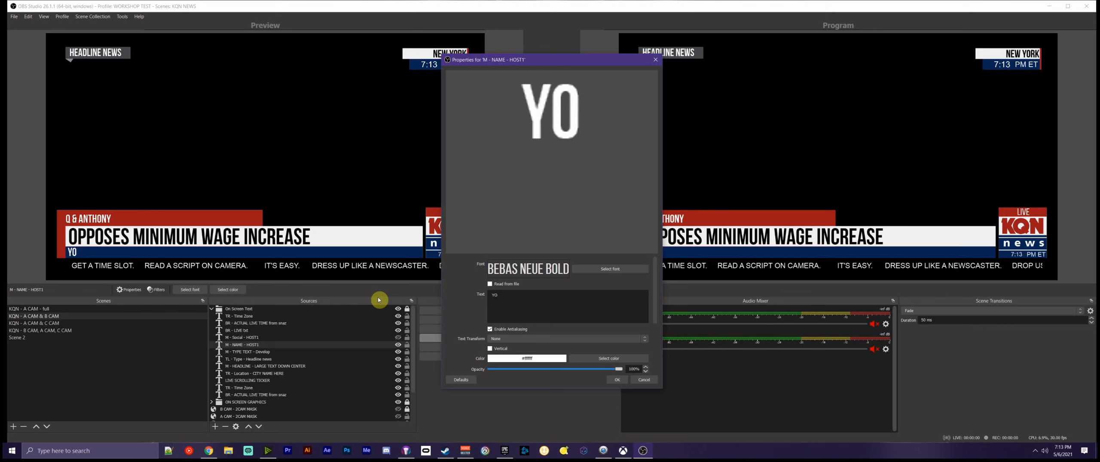
pyautogui.write('our name here')
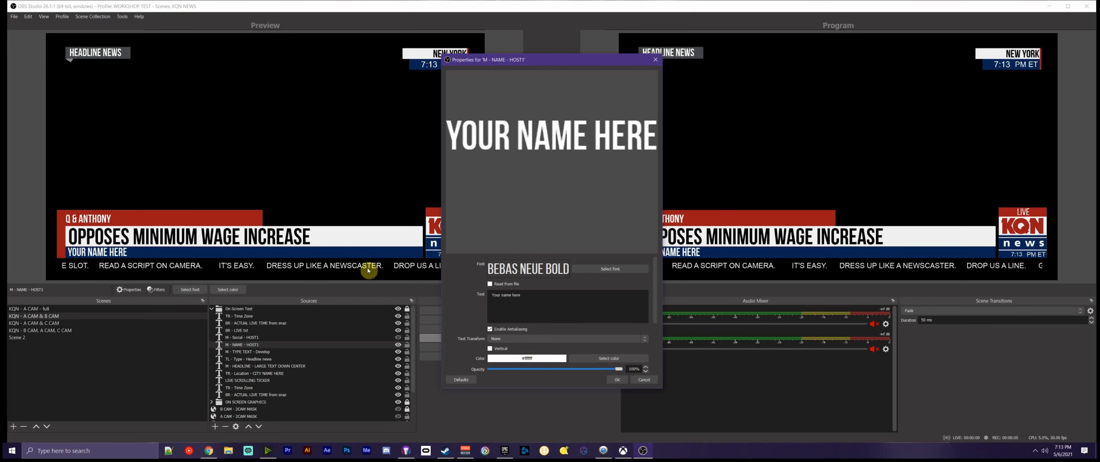
pyautogui.click(617, 379)
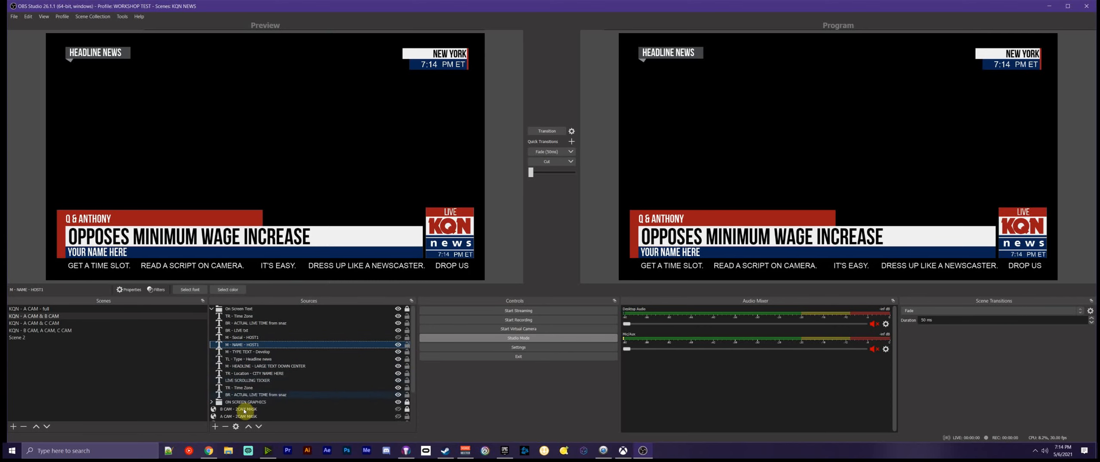
# Add a new Text (GDI+) source named "fun text" to the scene.
pyautogui.click(214, 426)
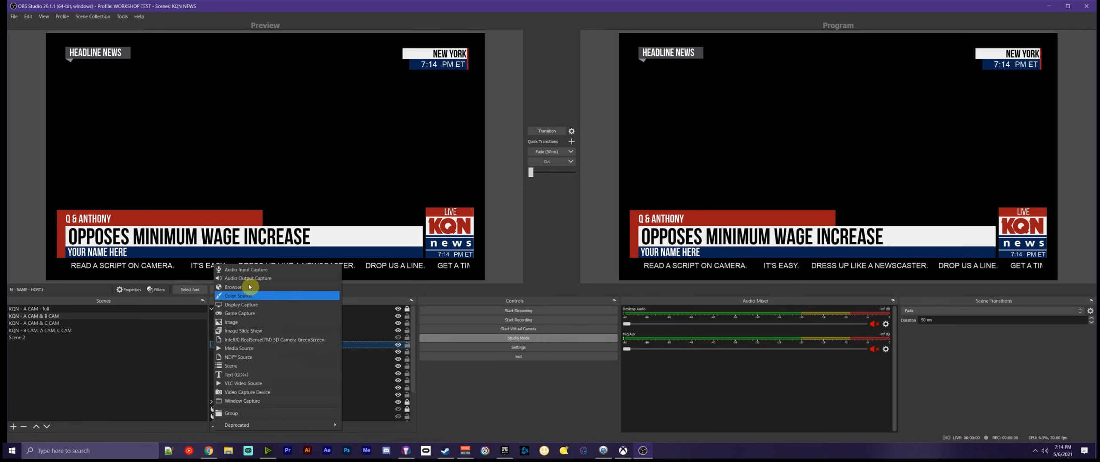
pyautogui.click(241, 374)
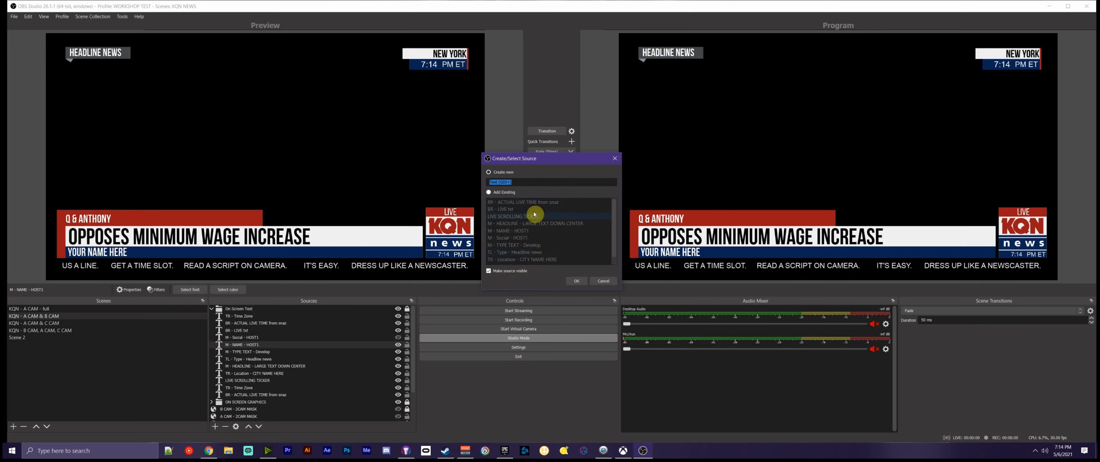
pyautogui.click(533, 183)
pyautogui.moveTo(508, 182); pyautogui.dragTo(461, 186)
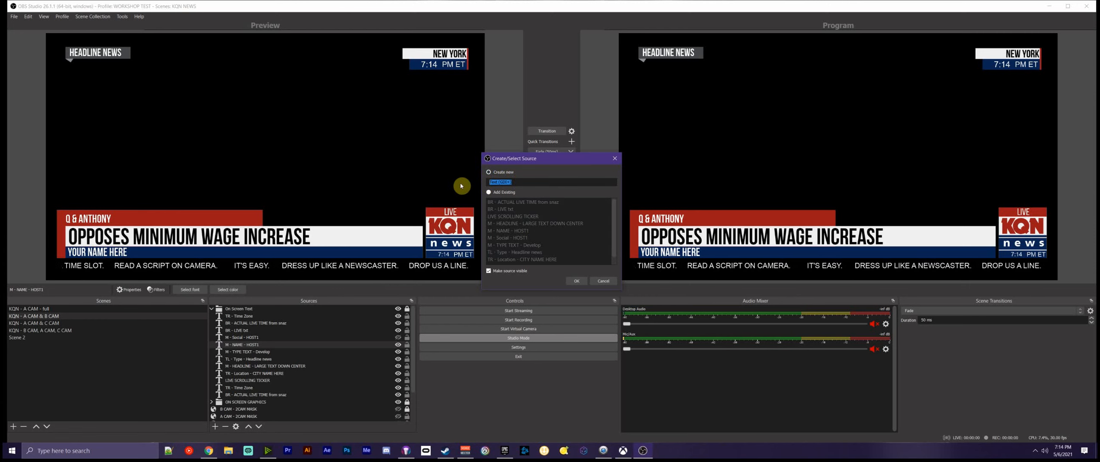
pyautogui.write('fun')
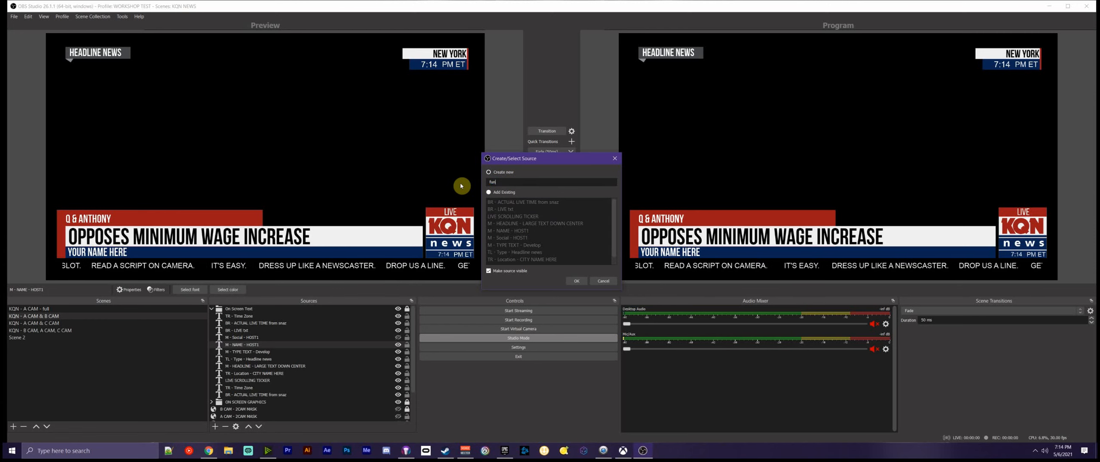
pyautogui.write(' text')
pyautogui.press('Return')
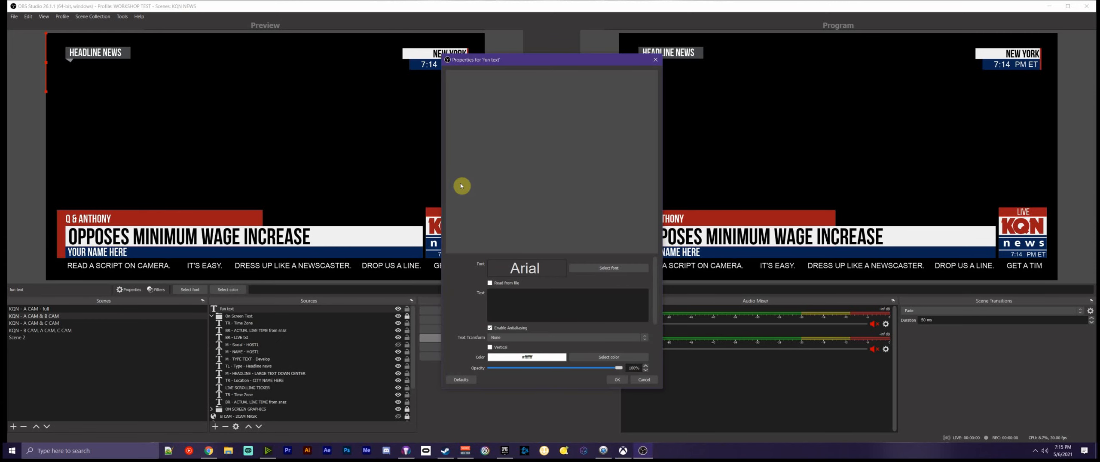
# Set the fun text source's font to Bebas Neue, Italic style, size 72.
pyautogui.click(586, 266)
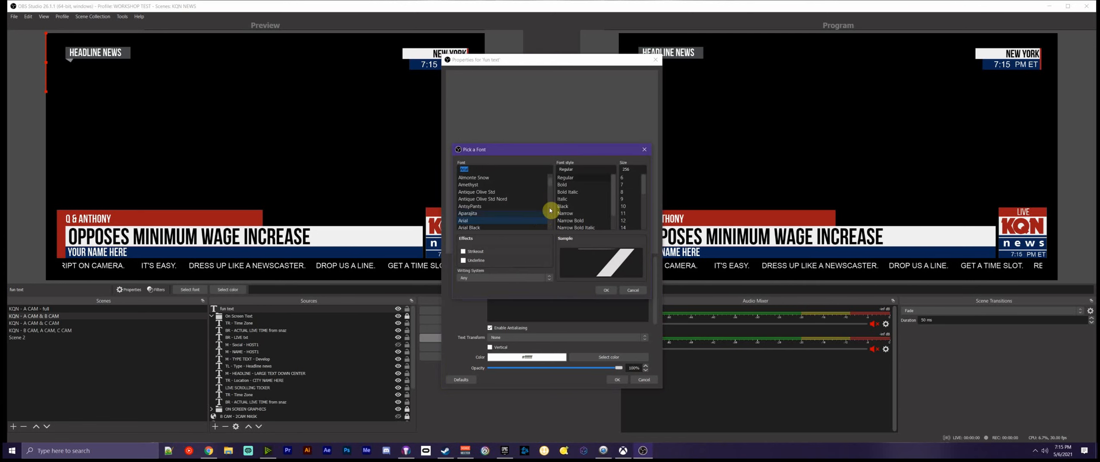
pyautogui.scroll(-8, 551, 188)
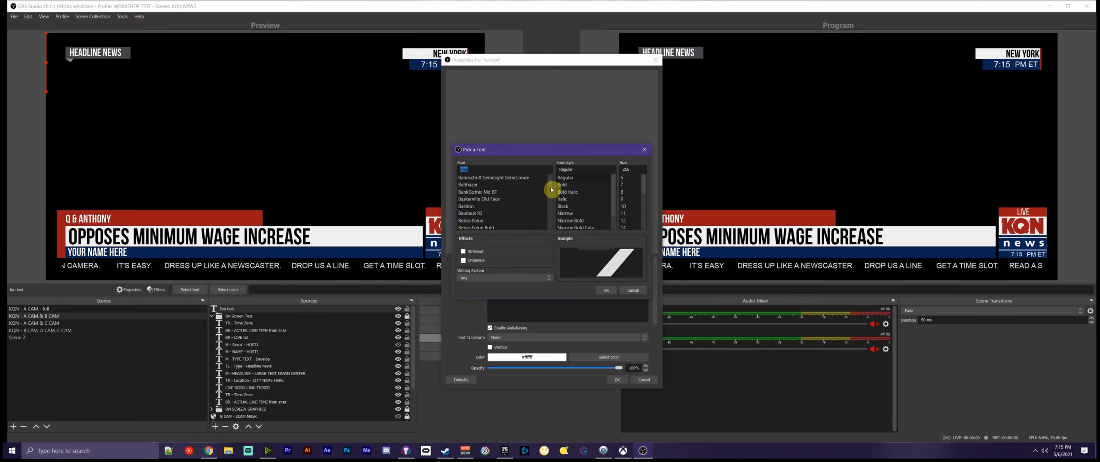
pyautogui.click(471, 220)
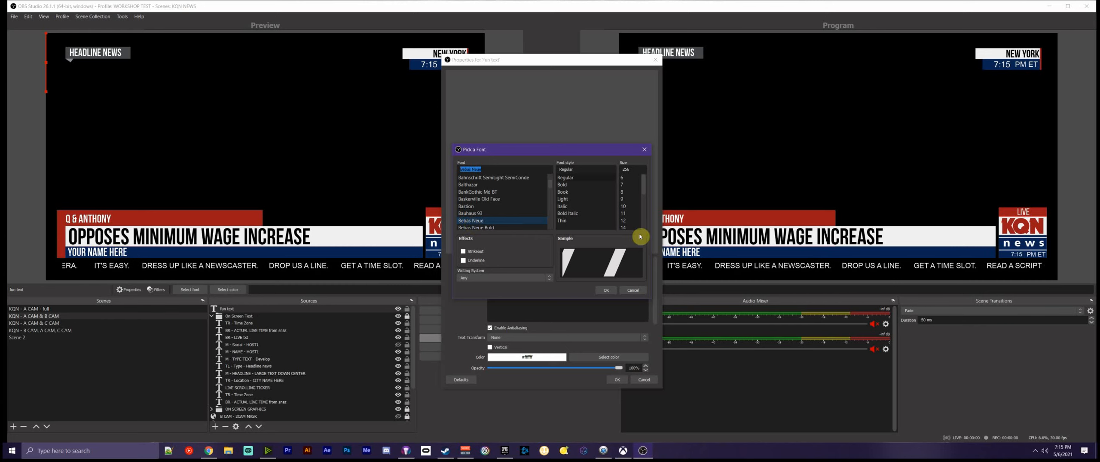
pyautogui.click(602, 177)
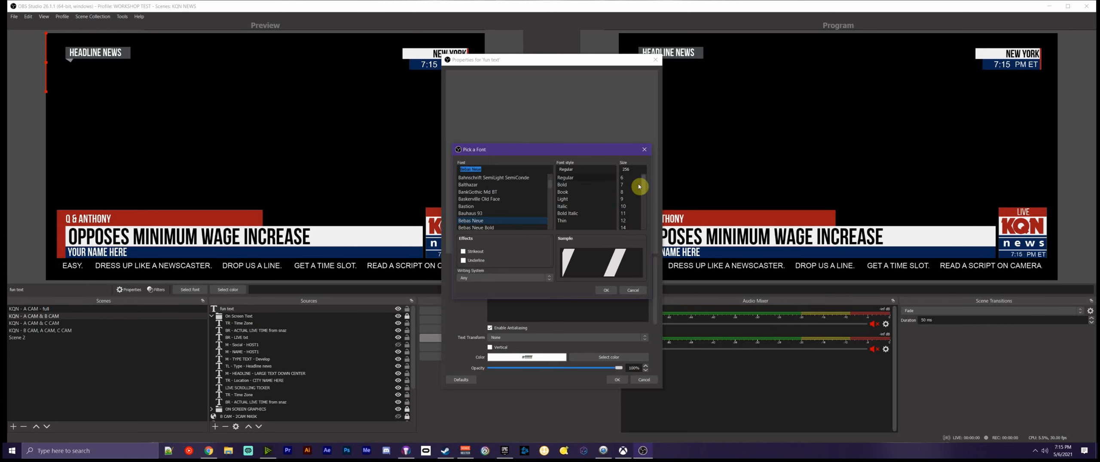
pyautogui.moveTo(645, 180); pyautogui.dragTo(648, 222)
pyautogui.click(626, 221)
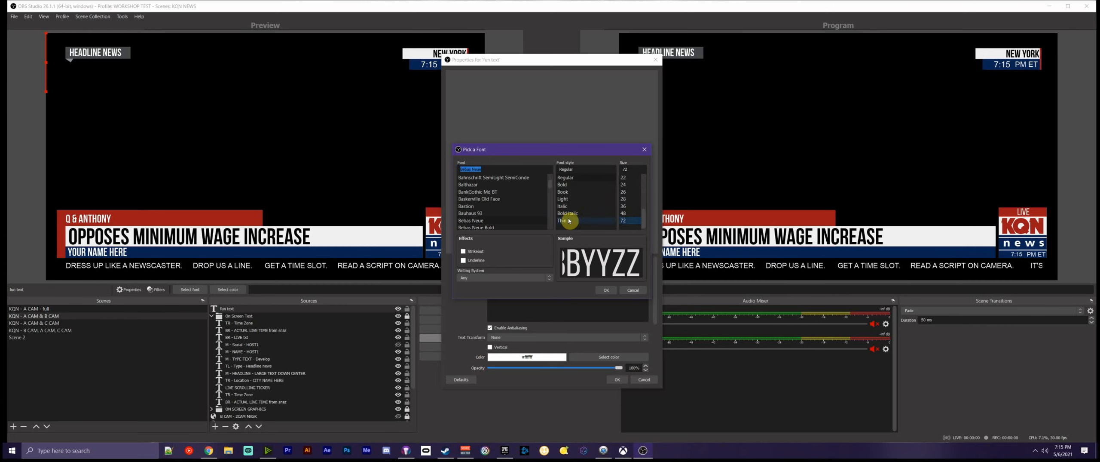
pyautogui.click(567, 193)
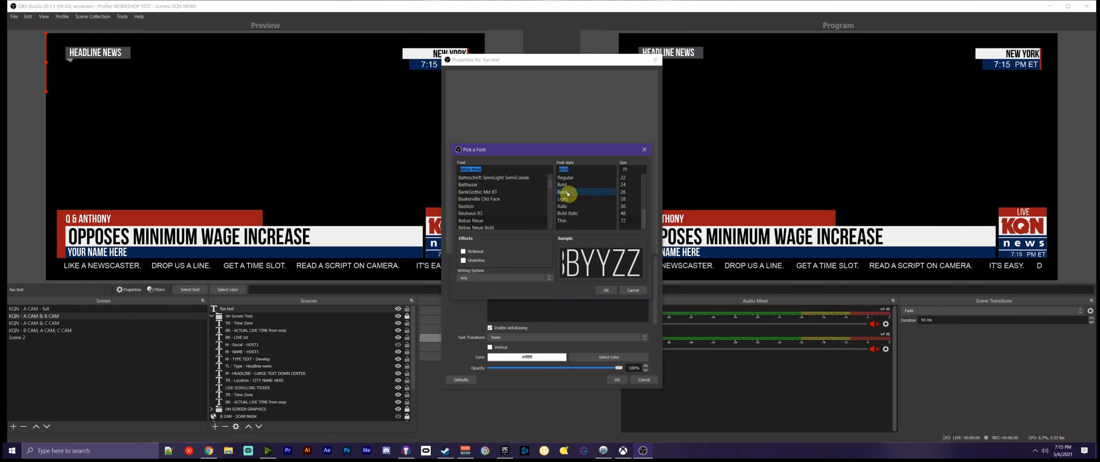
pyautogui.click(566, 206)
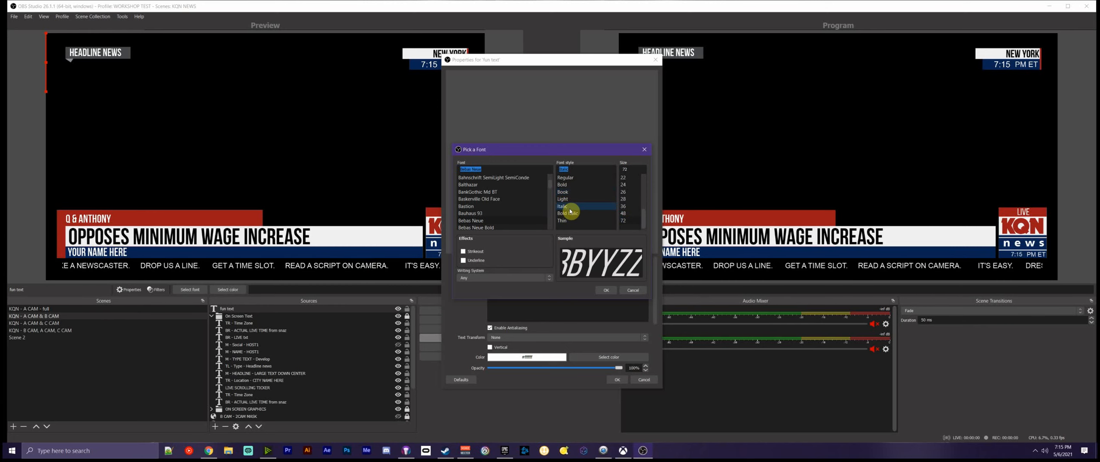
pyautogui.click(604, 290)
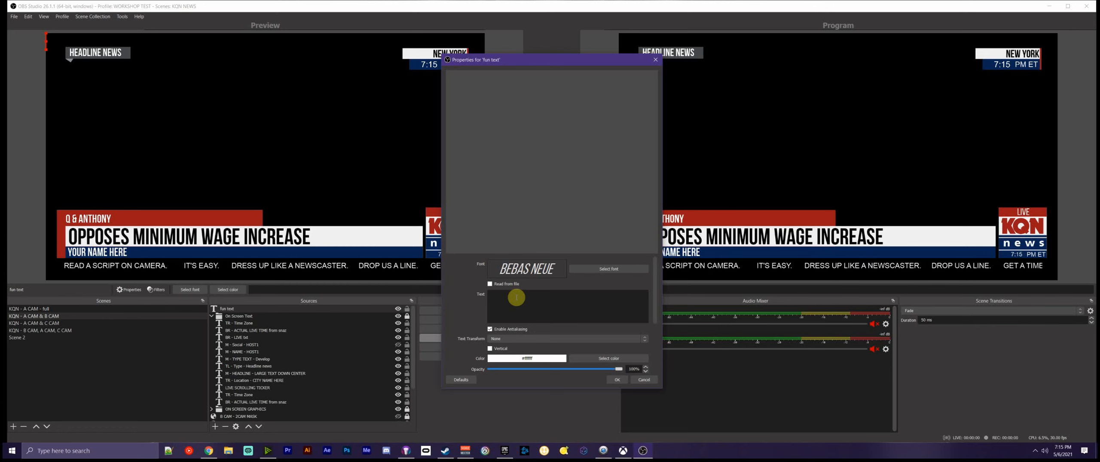
# Enter "this is some fun text to add into your OBS setup" as the source's text and accept the properties.
pyautogui.write('this is ')
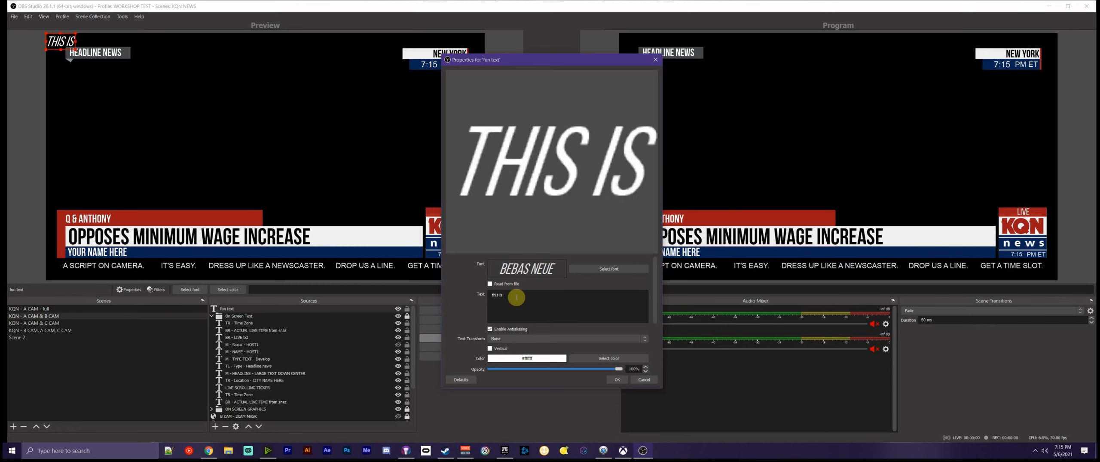
pyautogui.write('some fun tr')
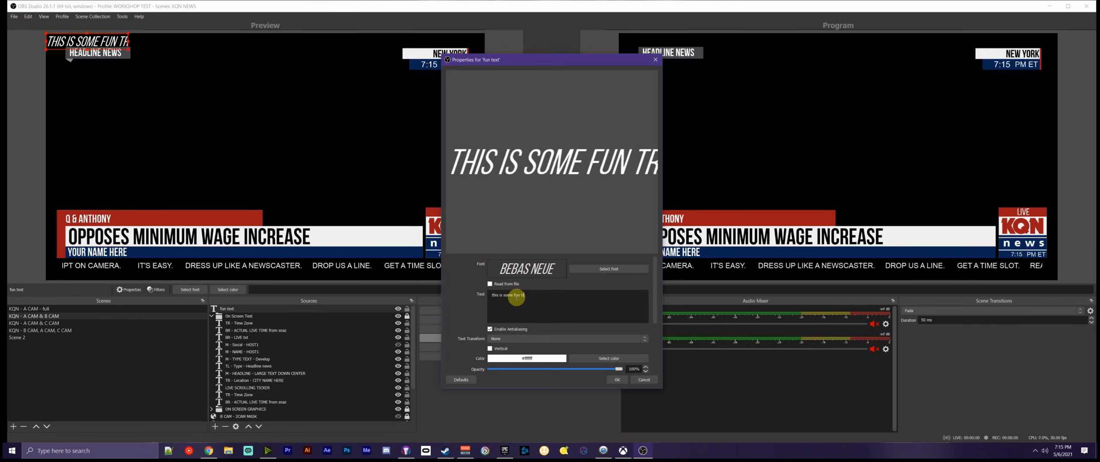
pyautogui.press('BackSpace')
pyautogui.write('ext to')
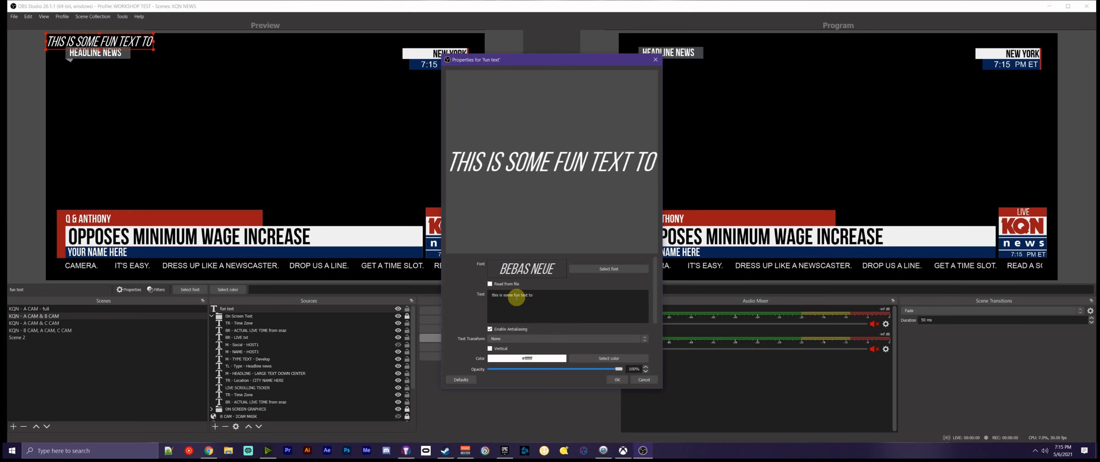
pyautogui.write(' add into your')
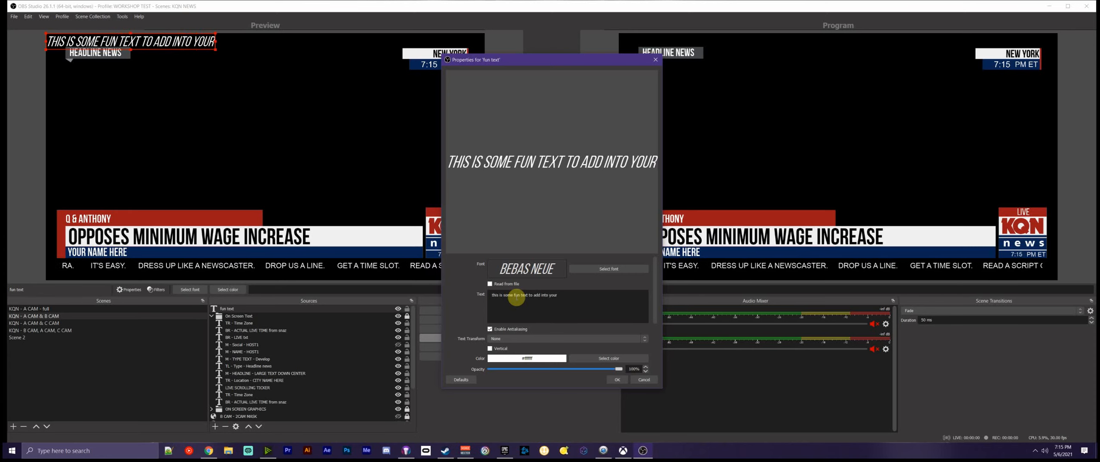
pyautogui.write(' OBS setup')
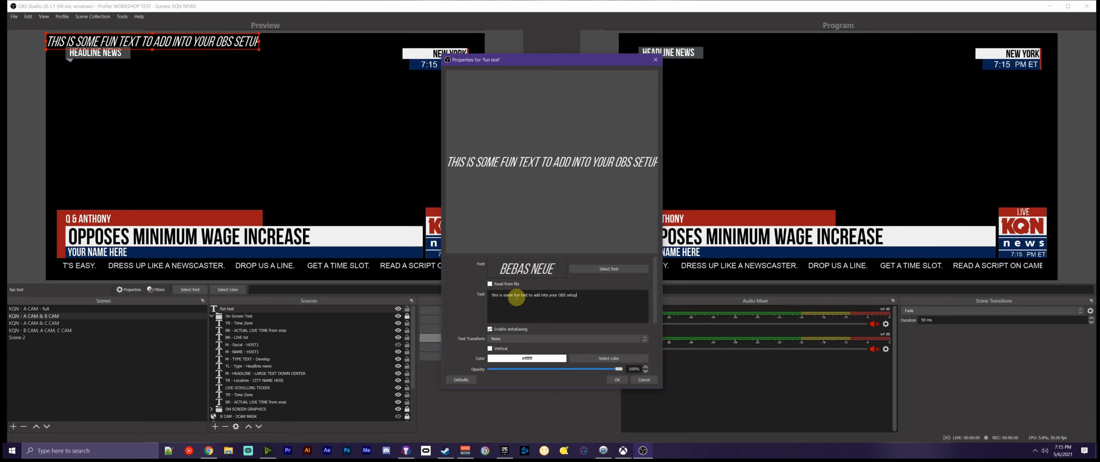
pyautogui.press('Return')
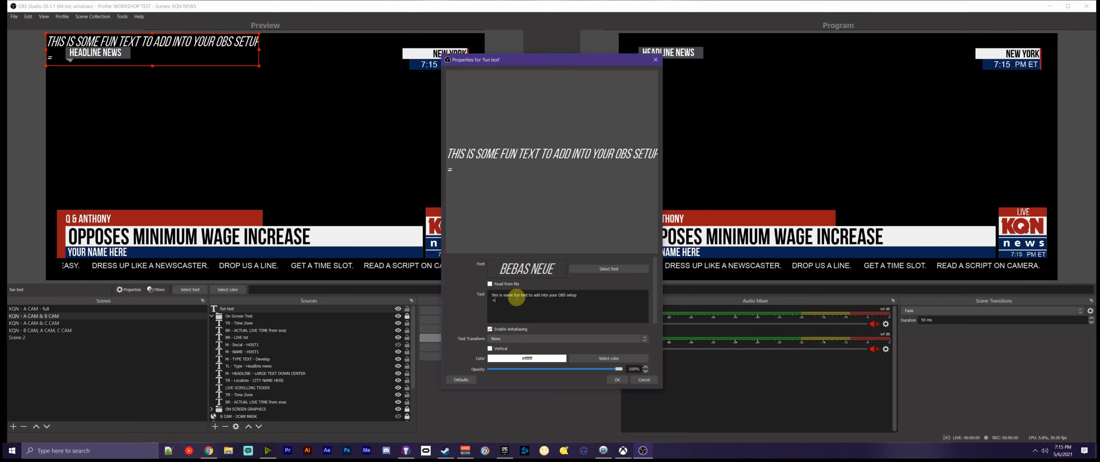
pyautogui.press('BackSpace')
pyautogui.press('BackSpace')
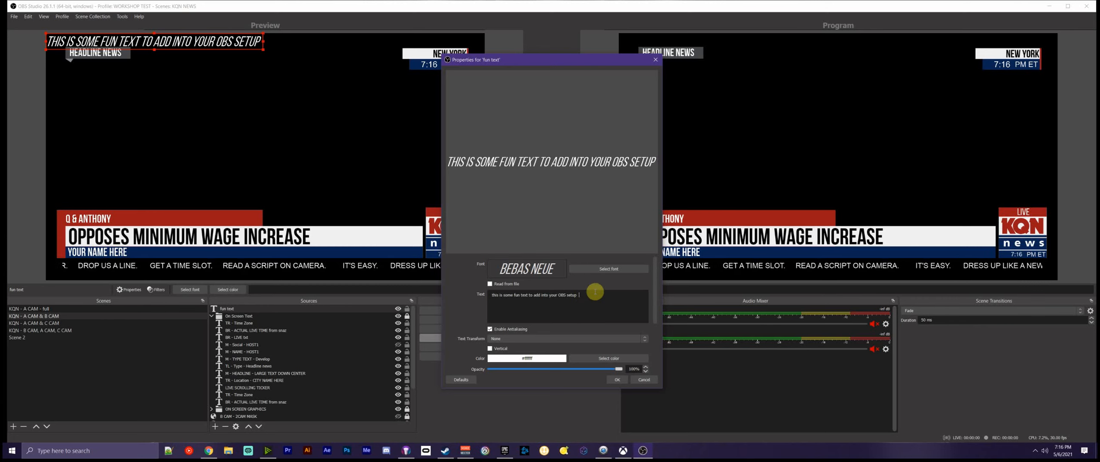
pyautogui.click(617, 380)
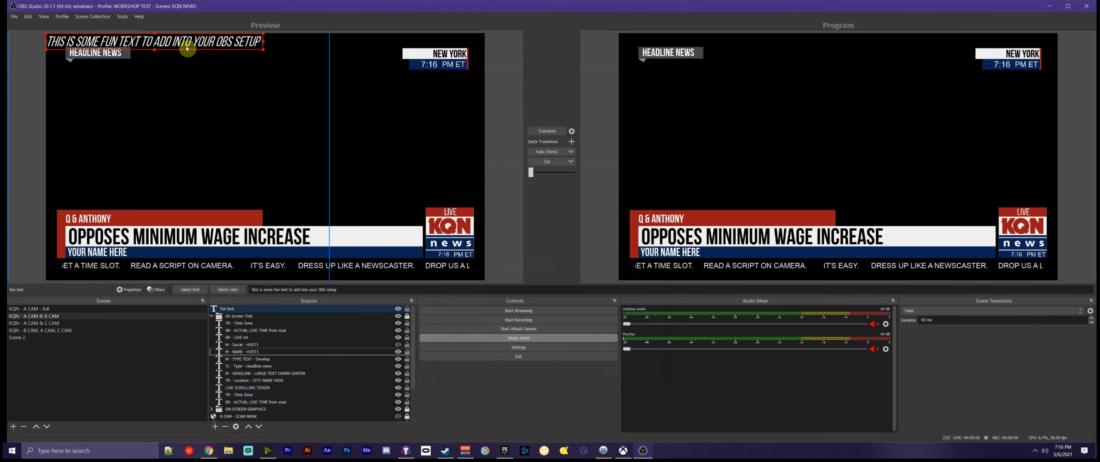
# Place the fun text mid-frame, then on the blue name bar, transitioning each placement to Program.
pyautogui.moveTo(183, 43); pyautogui.dragTo(305, 138)
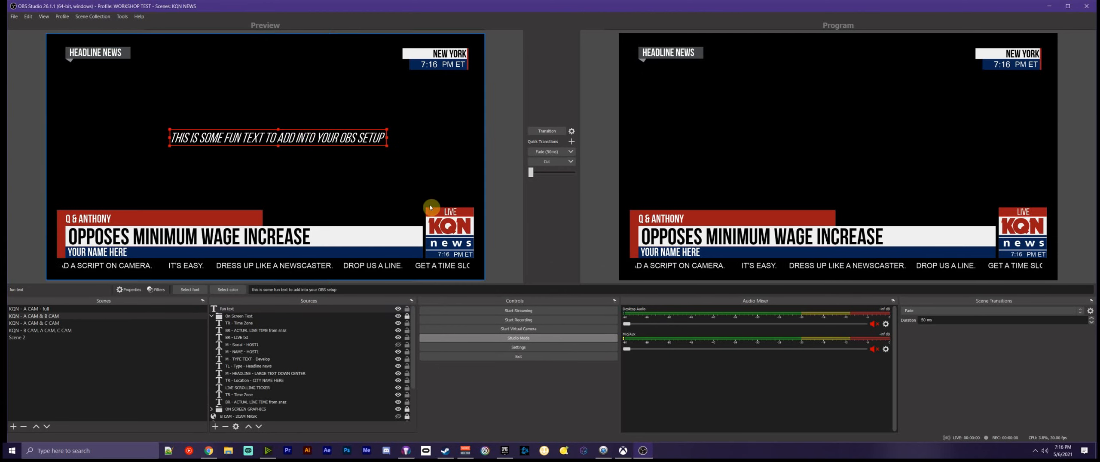
pyautogui.click(549, 130)
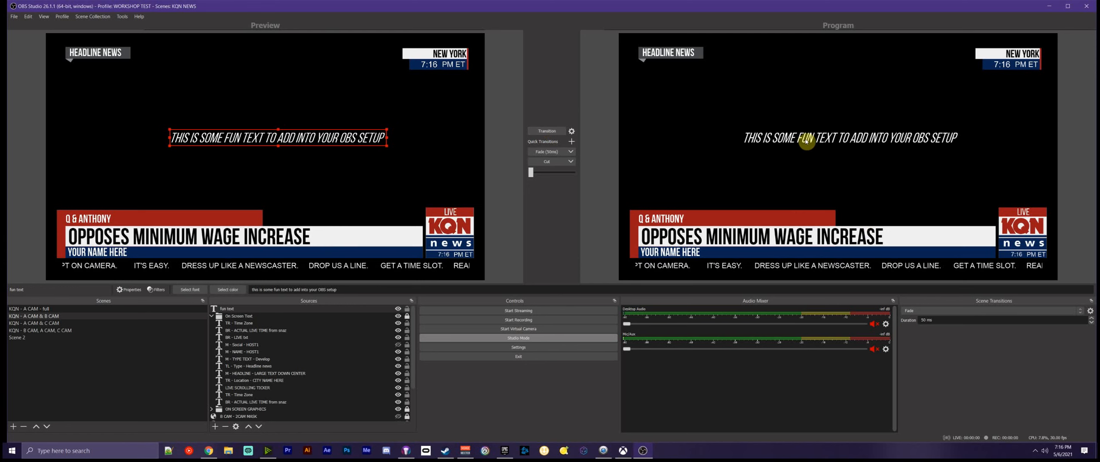
pyautogui.moveTo(351, 141); pyautogui.dragTo(338, 257)
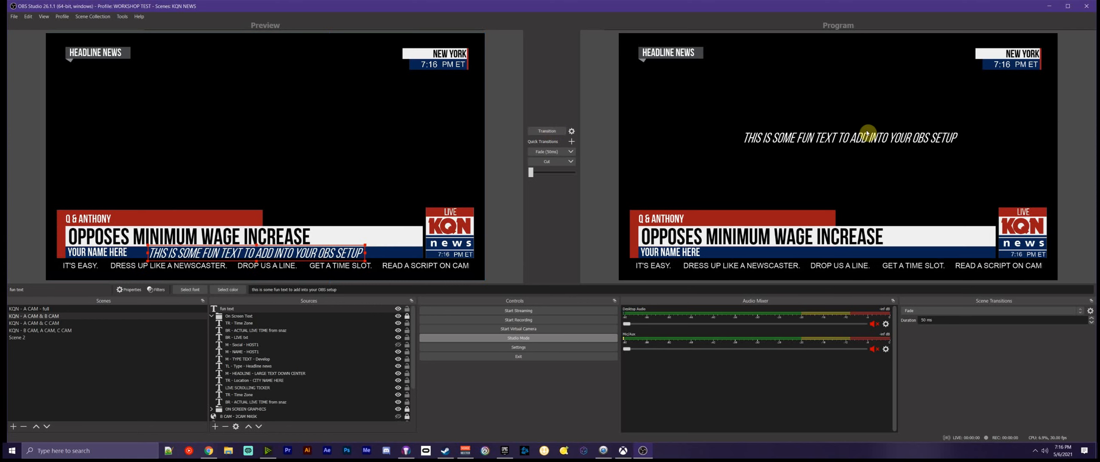
pyautogui.click(543, 132)
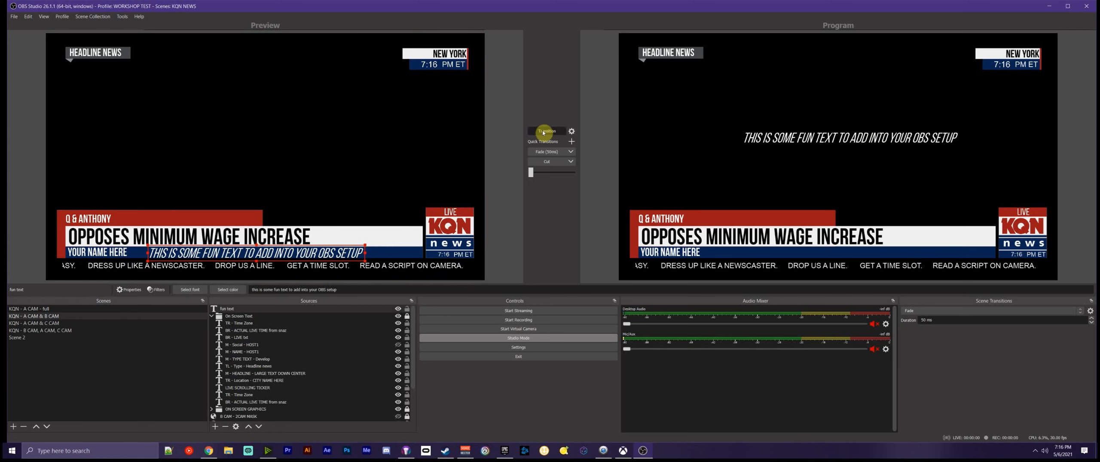
# Move the fun text just above the red Q & Anthony bar, deselect it, and transition the scene to Program.
pyautogui.click(338, 254)
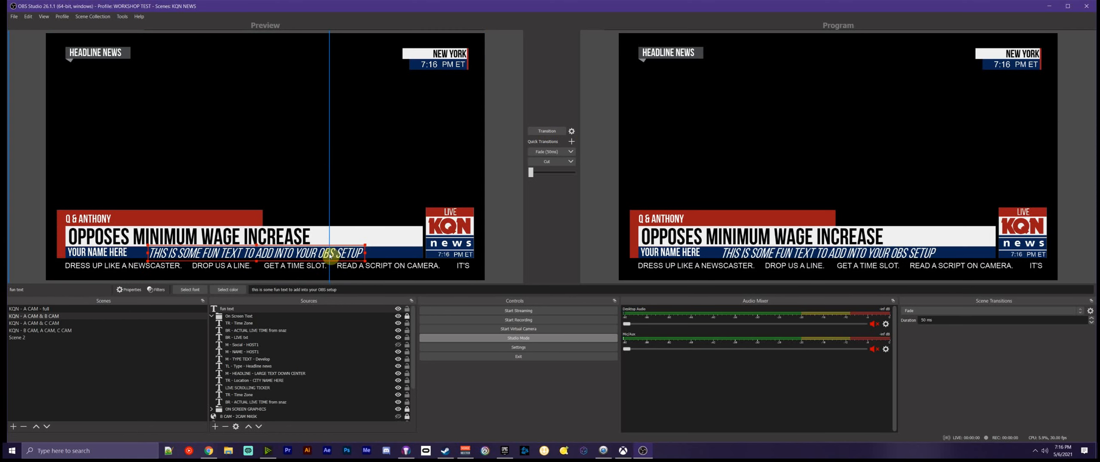
pyautogui.moveTo(339, 254); pyautogui.dragTo(241, 202)
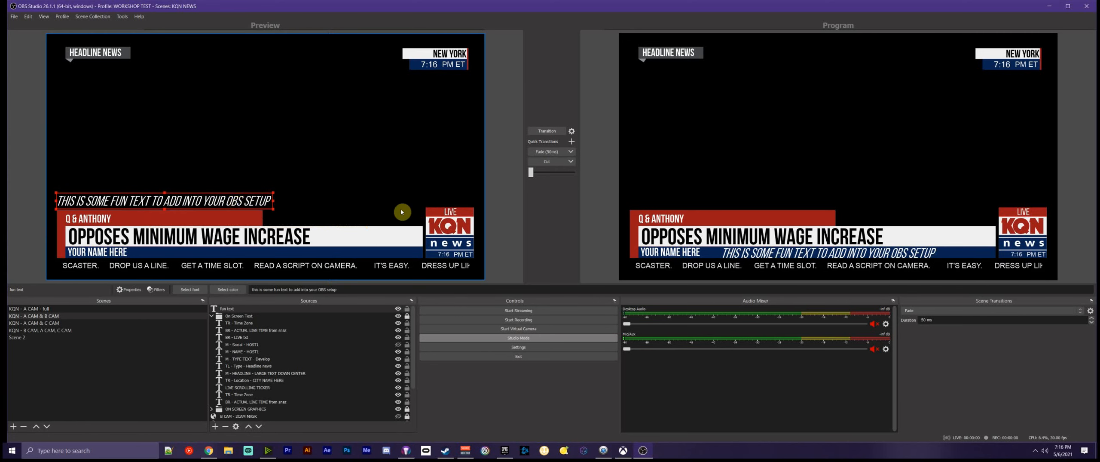
pyautogui.click(503, 275)
pyautogui.click(547, 132)
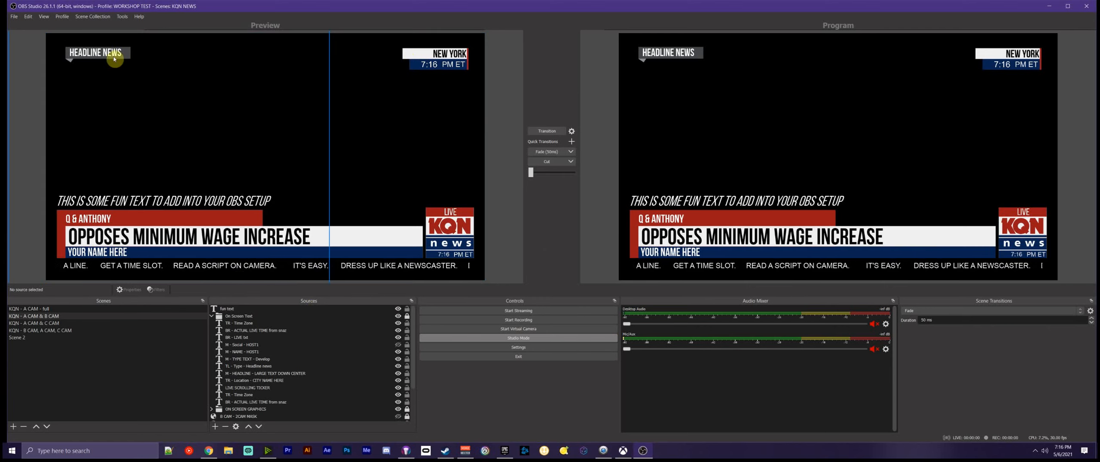
# Shorten the fun text source's wording to "this is some fun text, man" and accept the properties.
pyautogui.click(182, 210)
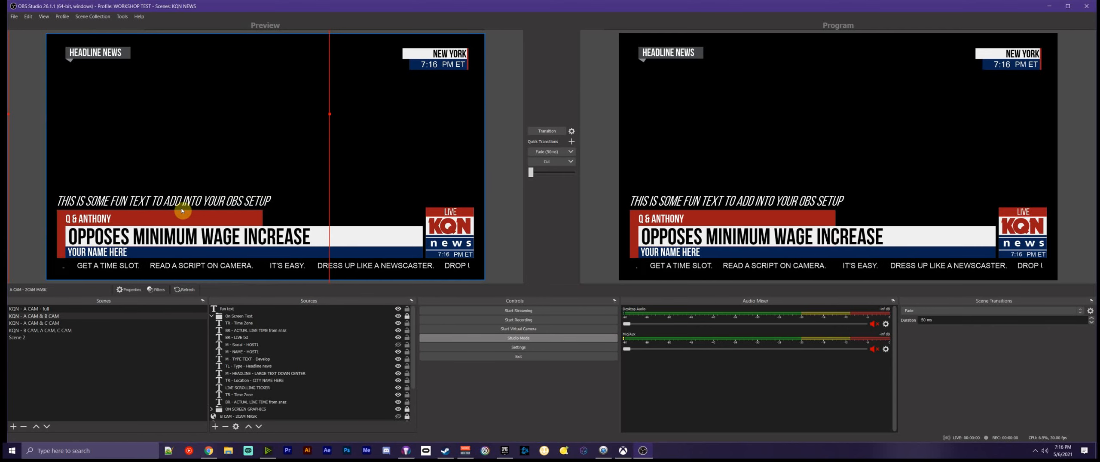
pyautogui.click(190, 204)
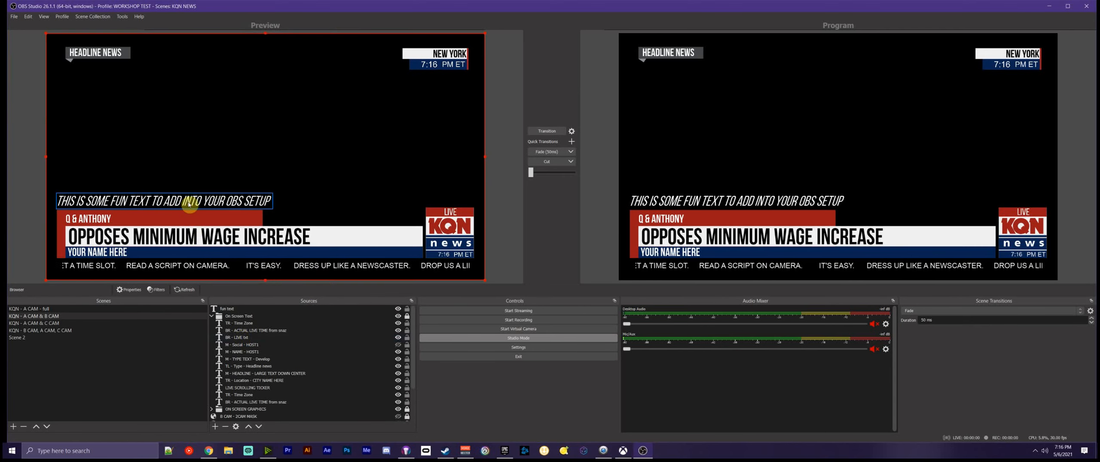
pyautogui.click(138, 205)
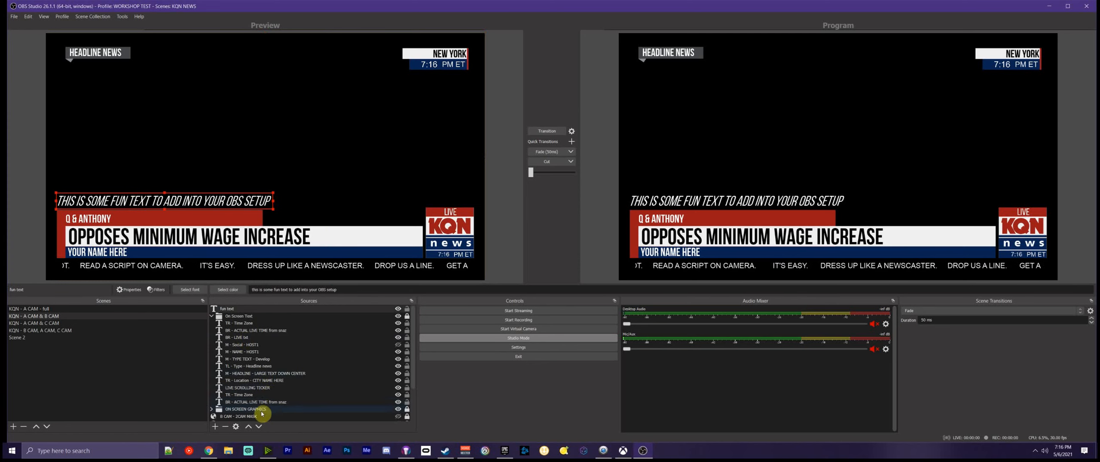
pyautogui.click(226, 309)
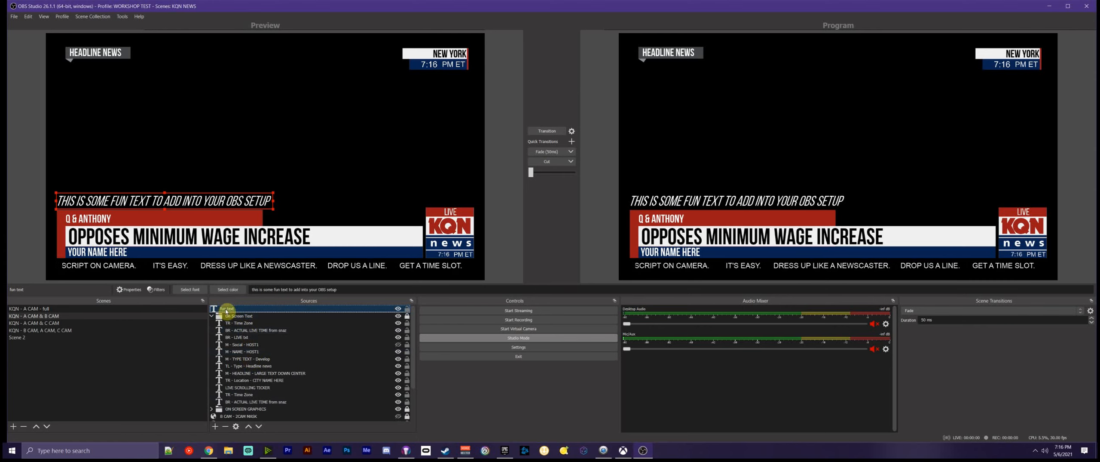
pyautogui.doubleClick(226, 309)
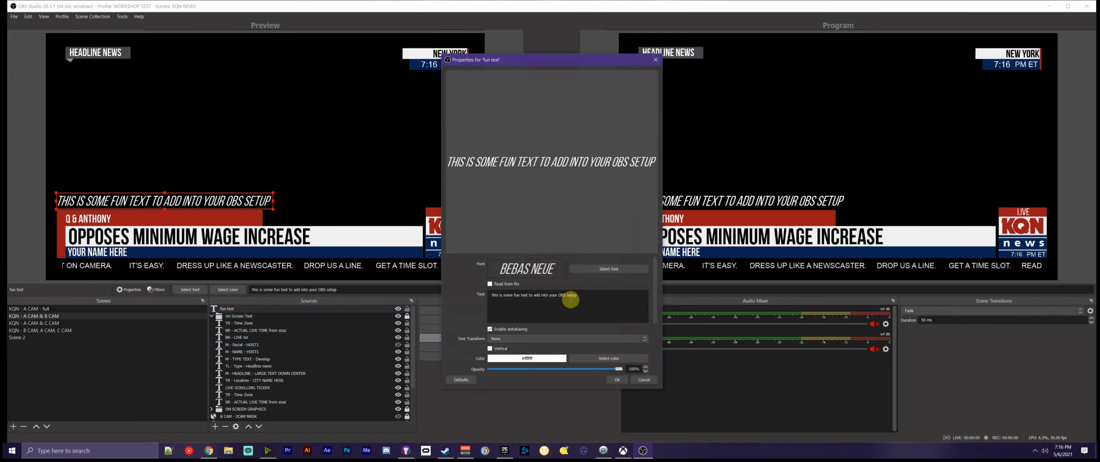
pyautogui.moveTo(583, 296); pyautogui.dragTo(463, 290)
pyautogui.click(529, 295)
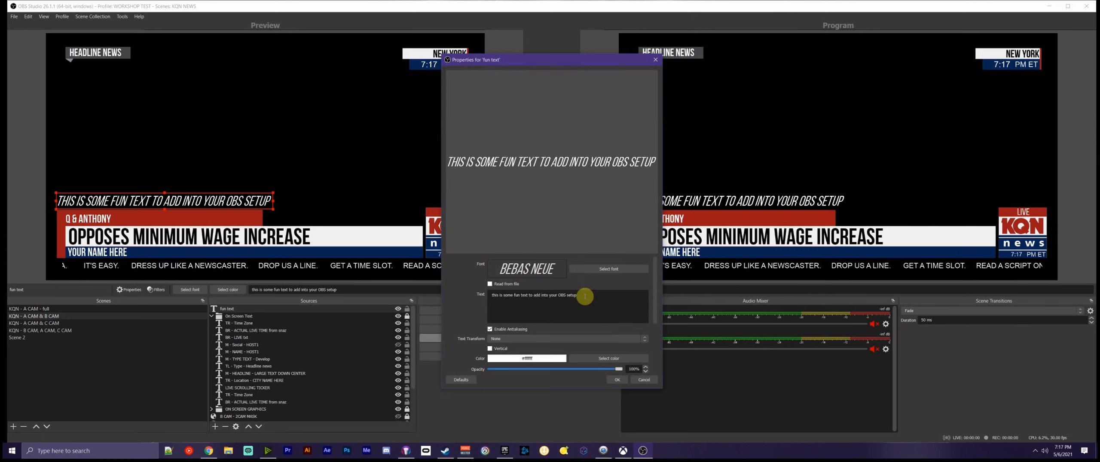
pyautogui.press('BackSpace')
pyautogui.press('BackSpace')
pyautogui.press('BackSpace')
pyautogui.press('BackSpace')
pyautogui.press('BackSpace')
pyautogui.press('BackSpace')
pyautogui.press('BackSpace')
pyautogui.press('BackSpace')
pyautogui.press('BackSpace')
pyautogui.press('BackSpace')
pyautogui.press('BackSpace')
pyautogui.press('BackSpace')
pyautogui.press('BackSpace')
pyautogui.press('BackSpace')
pyautogui.press('BackSpace')
pyautogui.press('BackSpace')
pyautogui.press('BackSpace')
pyautogui.press('BackSpace')
pyautogui.press('BackSpace')
pyautogui.press('BackSpace')
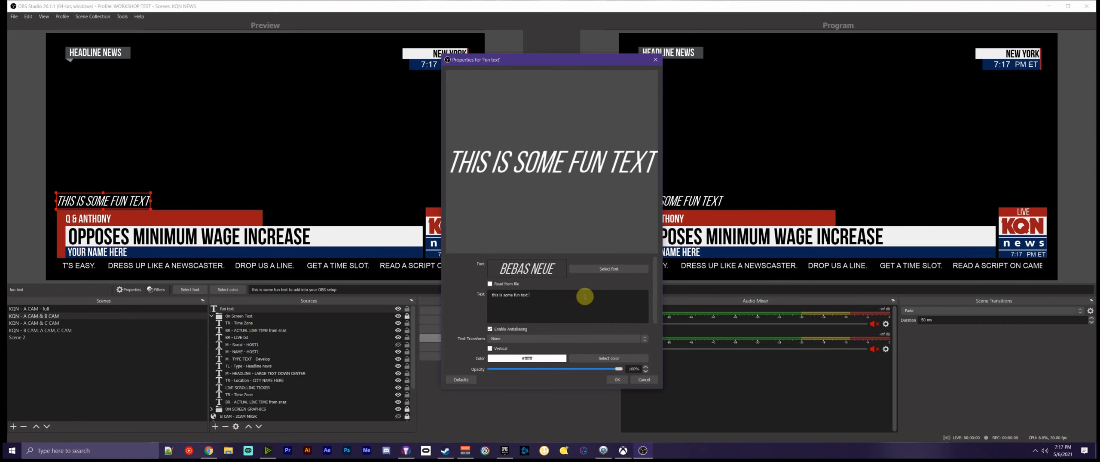
pyautogui.press('BackSpace')
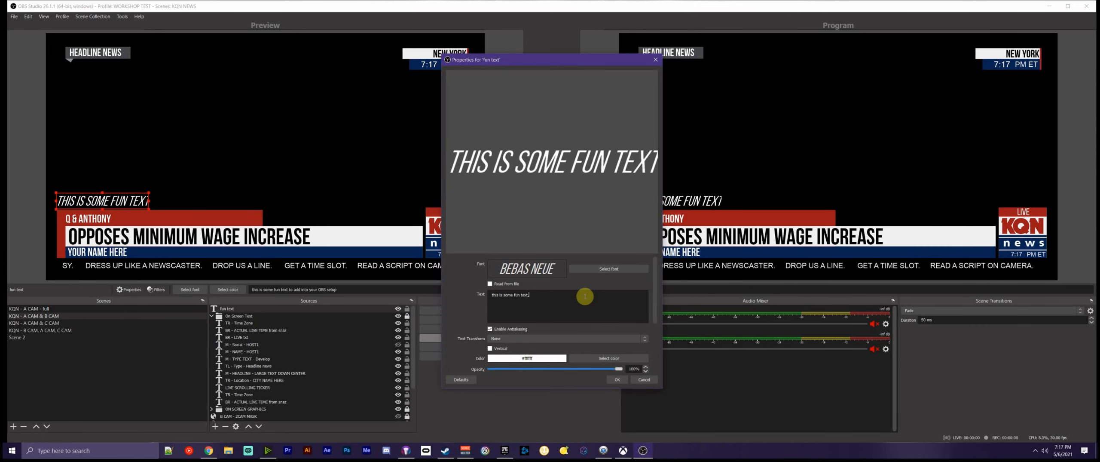
pyautogui.write(', man')
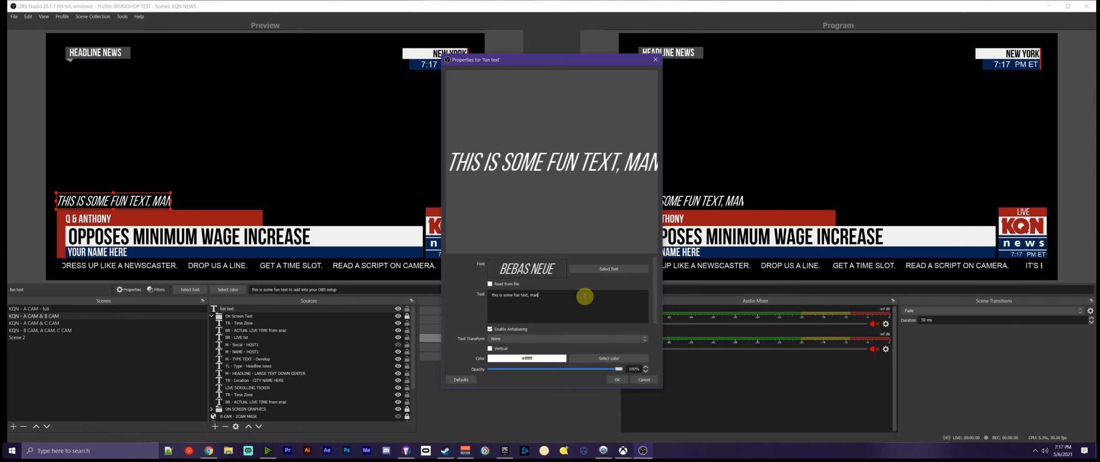
pyautogui.click(617, 379)
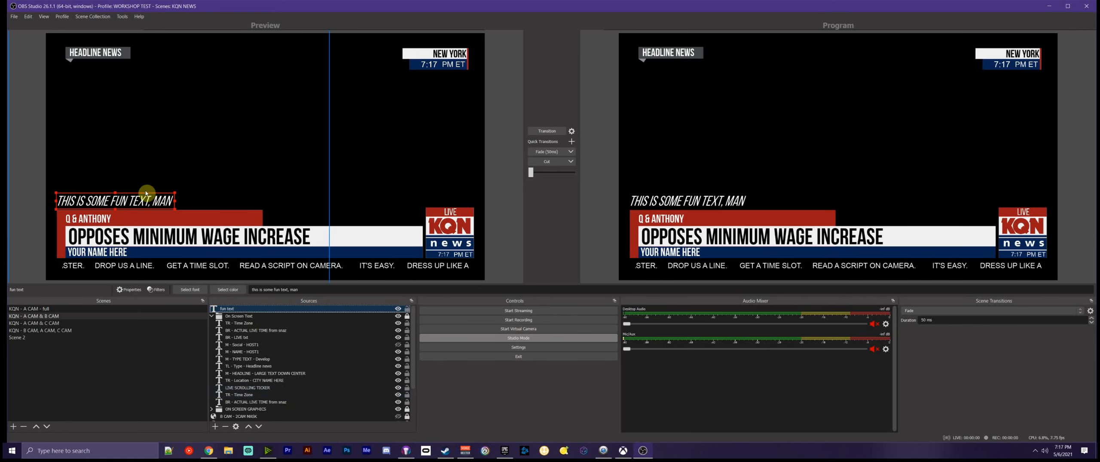
# Move the fun text onto the blue name bar, just beside the KQN logo, and transition the scene to Program.
pyautogui.click(151, 204)
pyautogui.moveTo(151, 204); pyautogui.dragTo(232, 254)
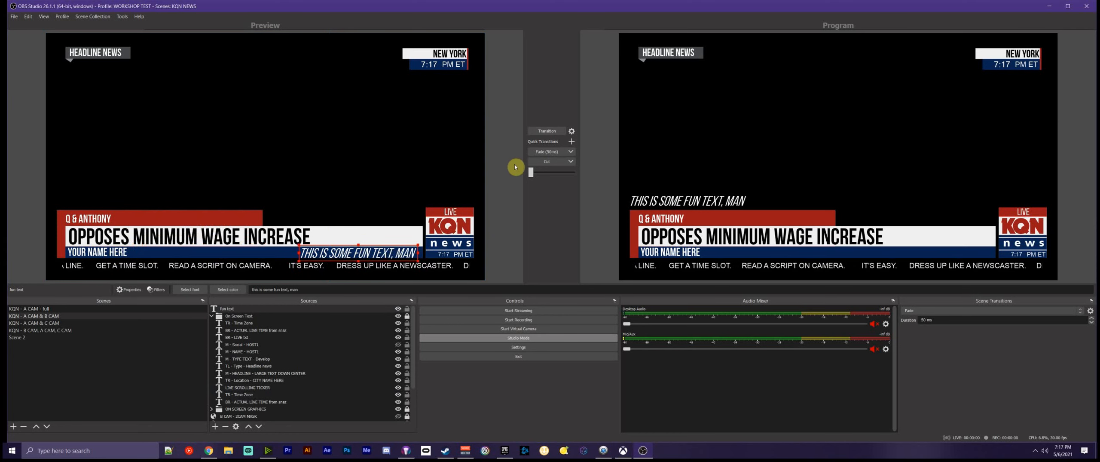
pyautogui.click(541, 131)
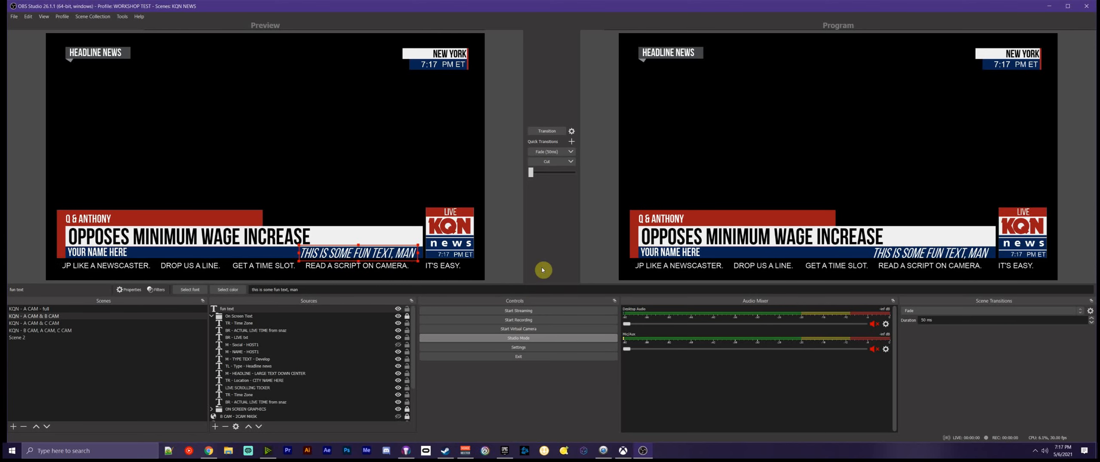
# Deselect the fun text, then switch the selection between it and the overlapping Browser source, ending on the fun text.
pyautogui.click(360, 254)
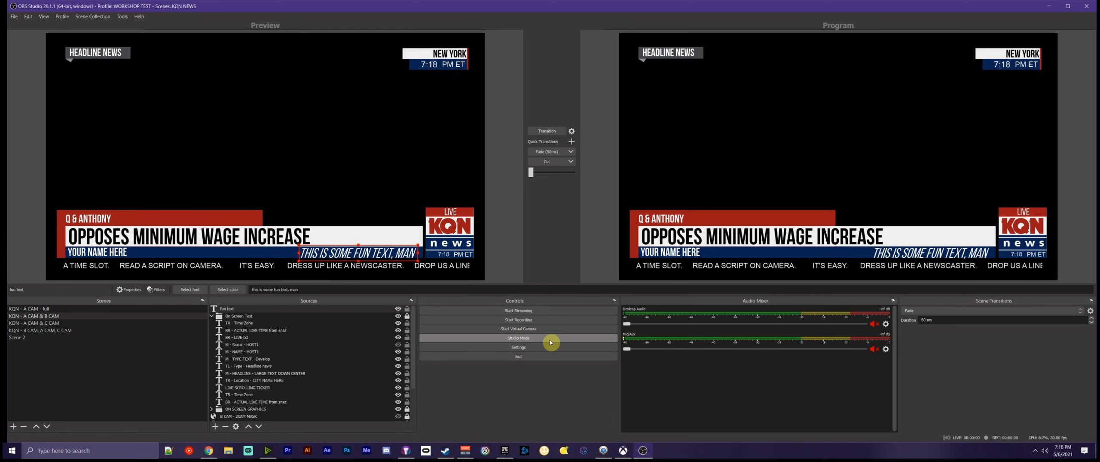
pyautogui.click(506, 256)
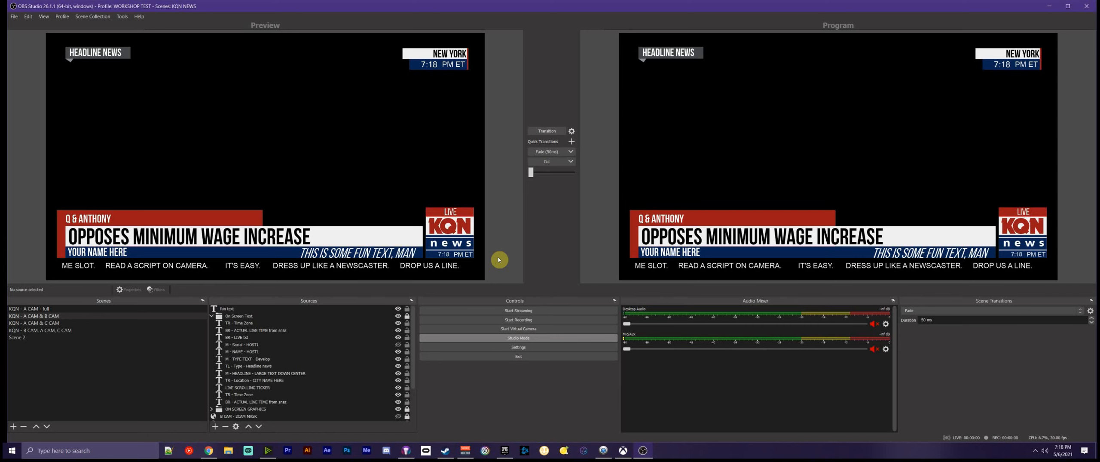
pyautogui.click(361, 254)
pyautogui.click(360, 256)
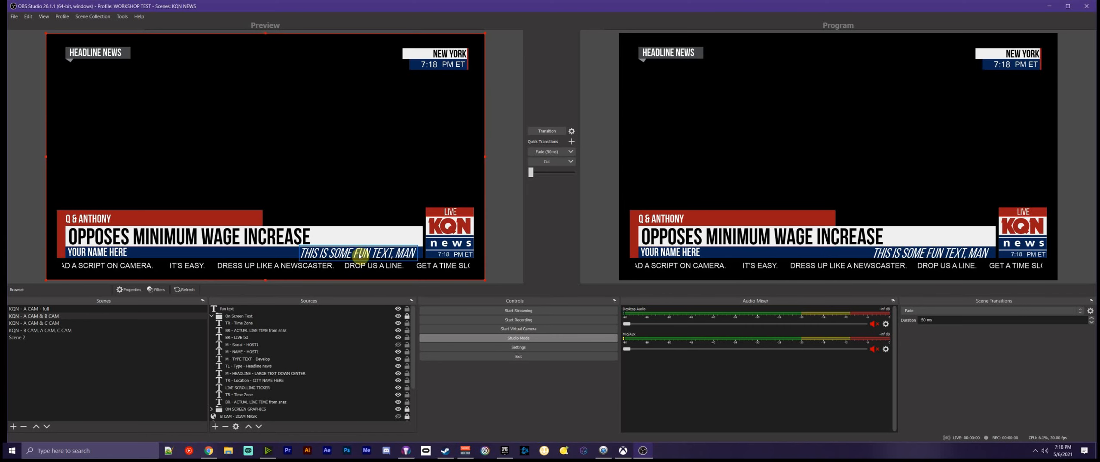
pyautogui.click(360, 256)
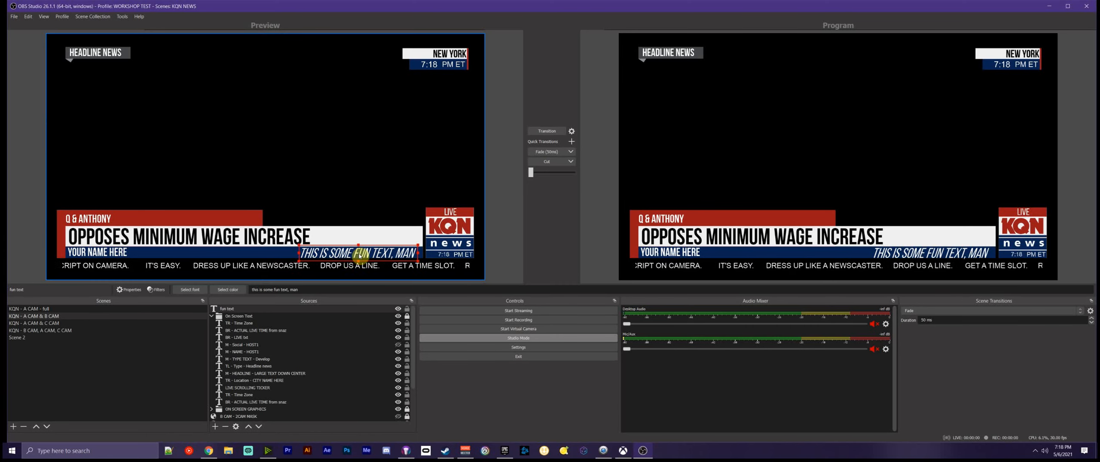
pyautogui.click(360, 256)
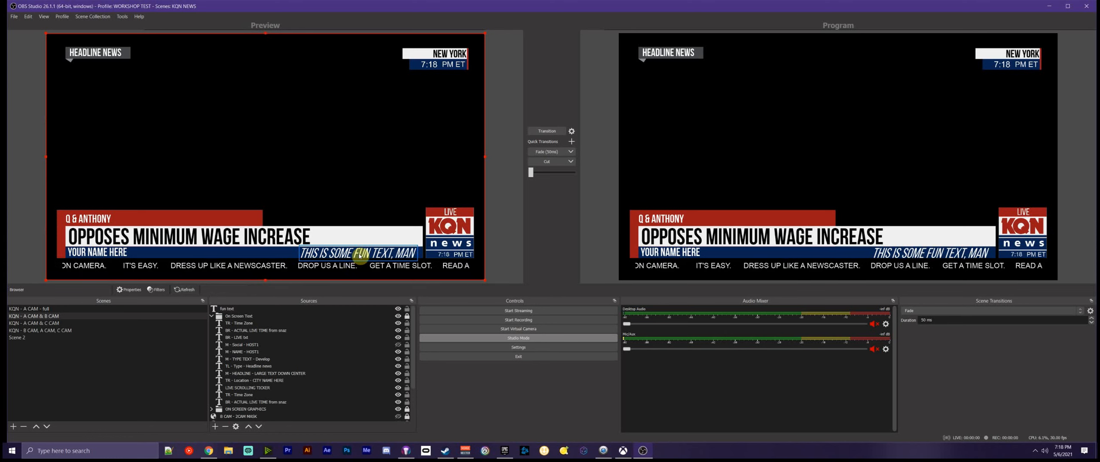
pyautogui.click(360, 256)
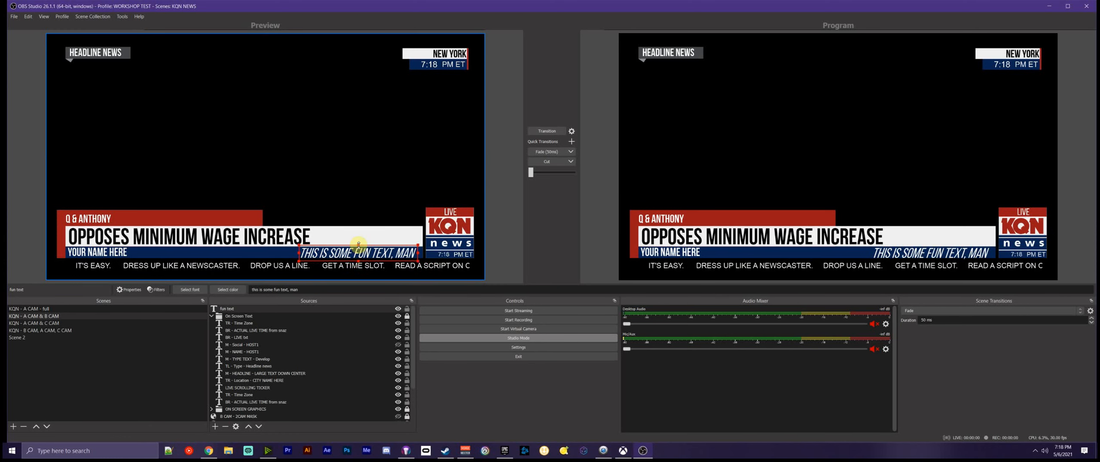
# Stretch the fun text vertically in mid-frame, then shrink it back onto the blue name bar and deselect it.
pyautogui.moveTo(298, 246); pyautogui.dragTo(425, 246)
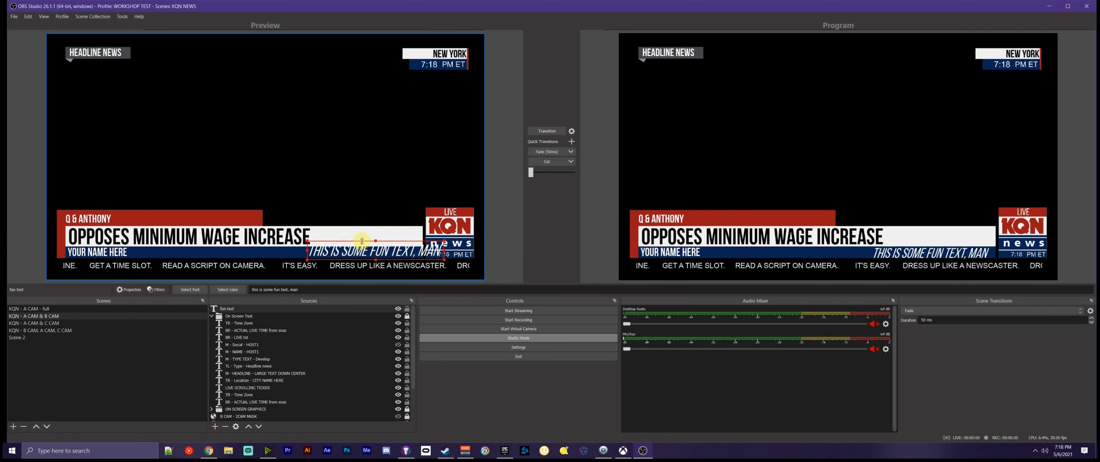
pyautogui.moveTo(359, 239); pyautogui.dragTo(343, 139)
pyautogui.moveTo(351, 201); pyautogui.dragTo(298, 136)
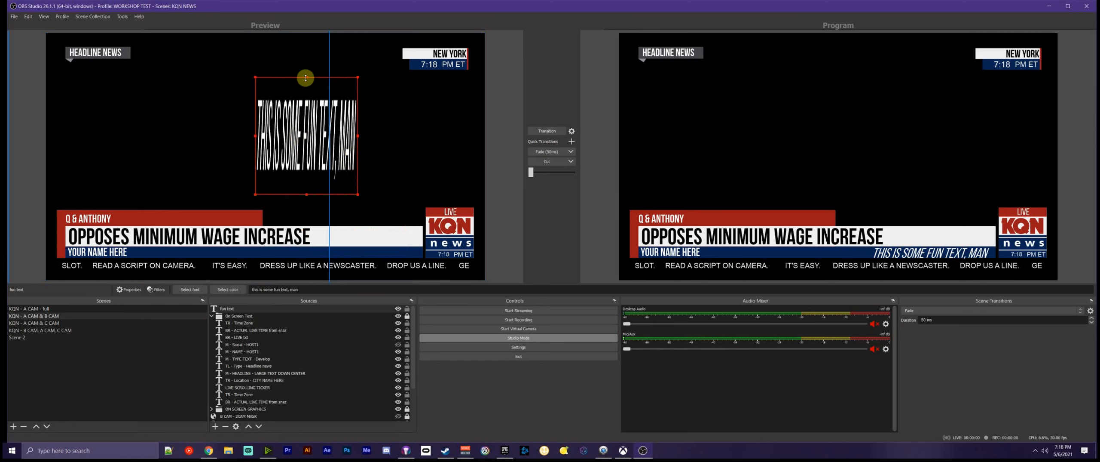
pyautogui.moveTo(307, 77); pyautogui.dragTo(334, 244)
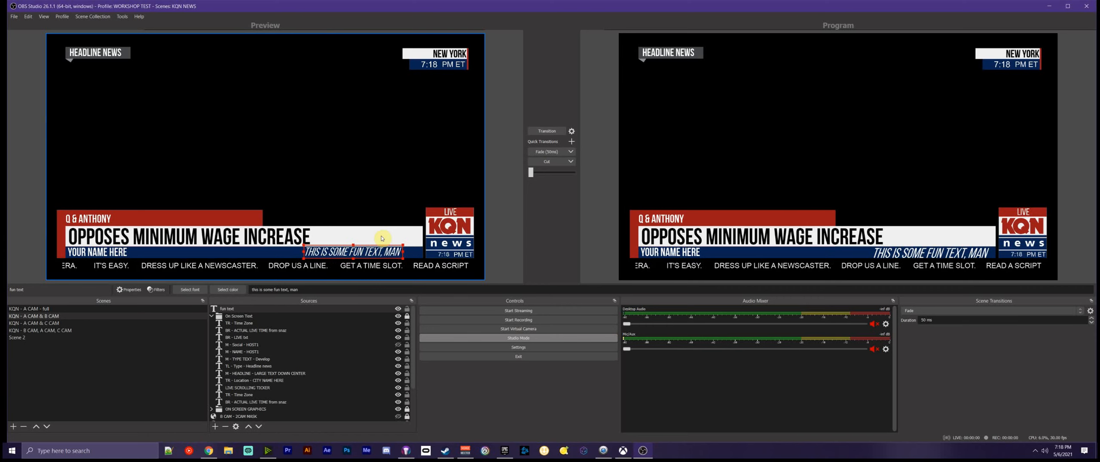
pyautogui.click(502, 254)
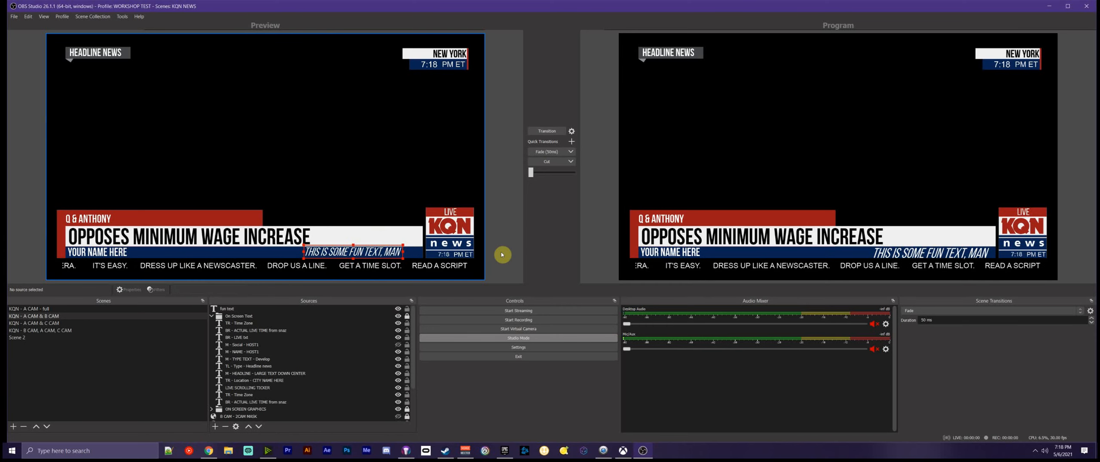
# Enlarge the fun text until it runs slightly past both sides of the frame, and place it above the red bar.
pyautogui.click(377, 261)
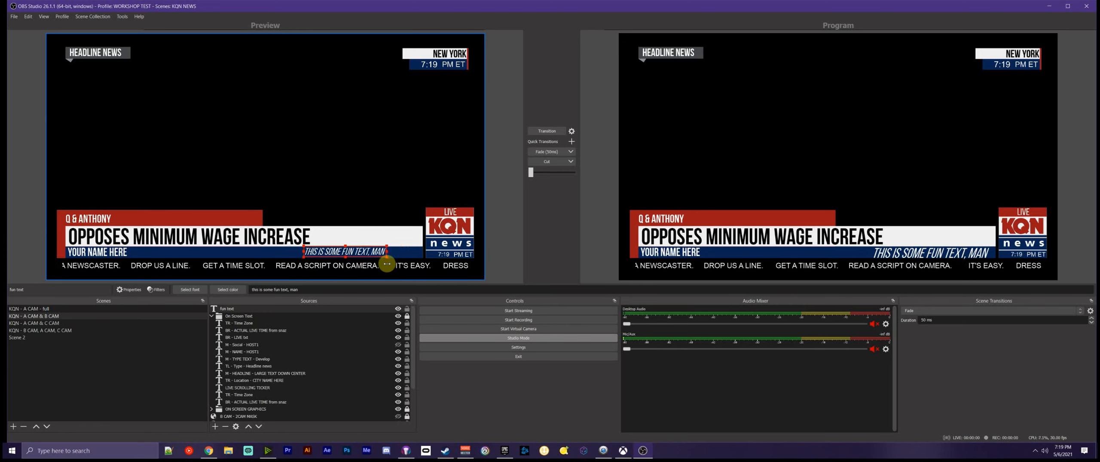
pyautogui.moveTo(327, 266); pyautogui.dragTo(276, 177)
pyautogui.moveTo(379, 149); pyautogui.dragTo(156, 131)
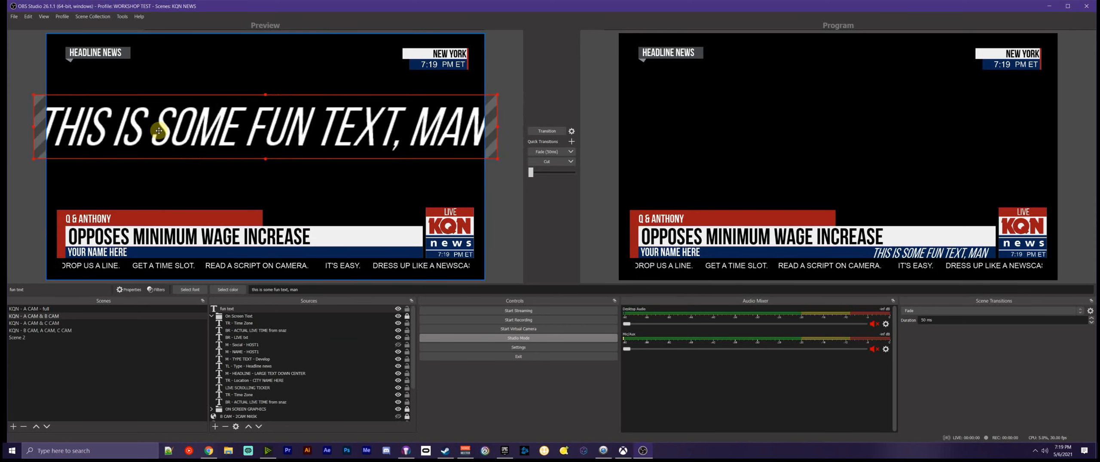
# Add a Color Correction filter with its default name to the fun text source.
pyautogui.rightClick(231, 308)
pyautogui.click(255, 304)
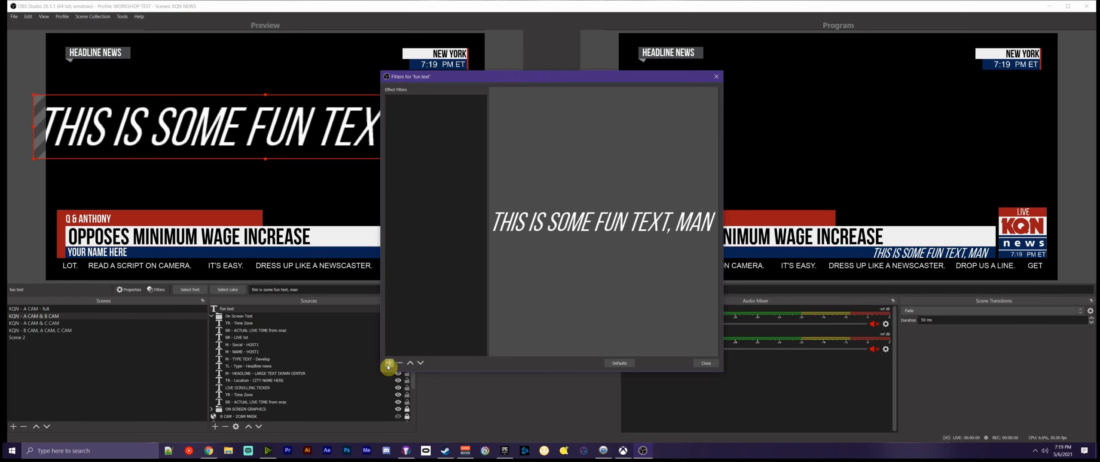
pyautogui.click(389, 364)
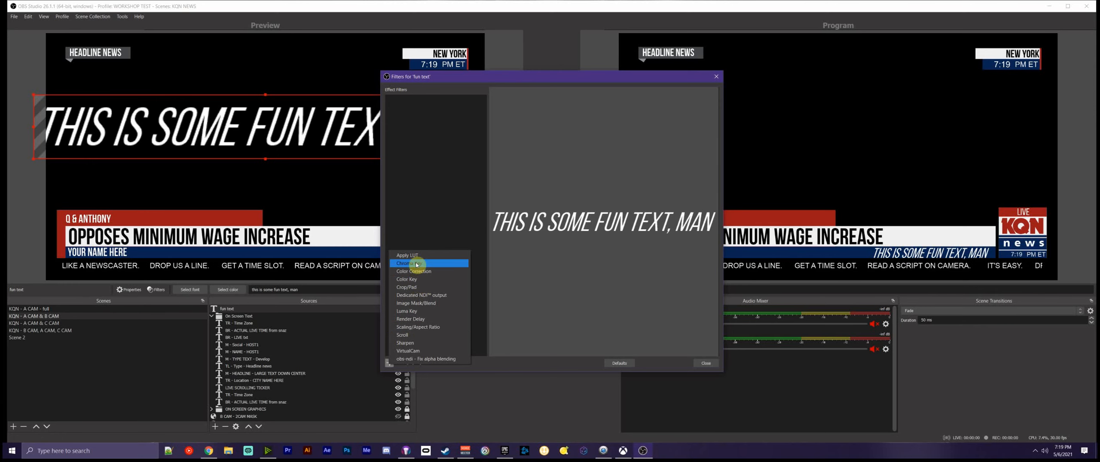
pyautogui.click(430, 272)
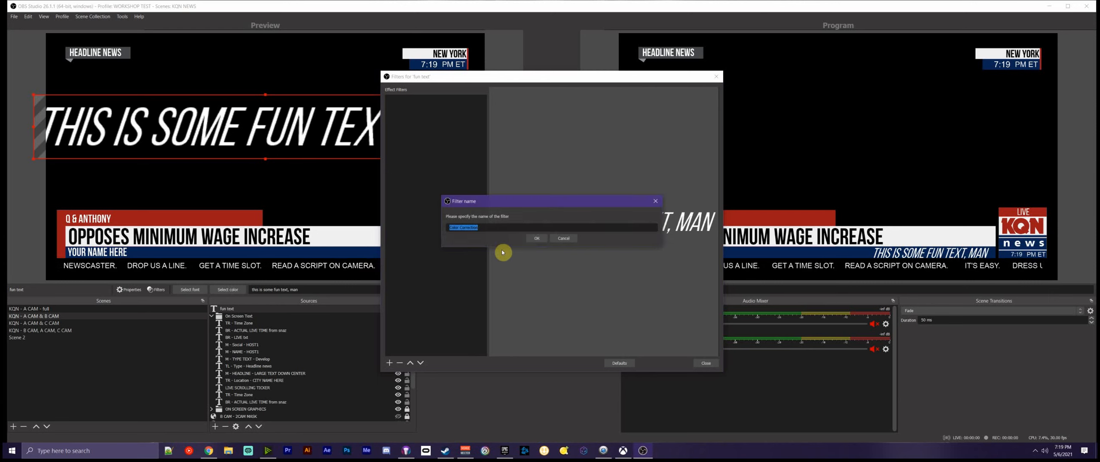
pyautogui.click(535, 238)
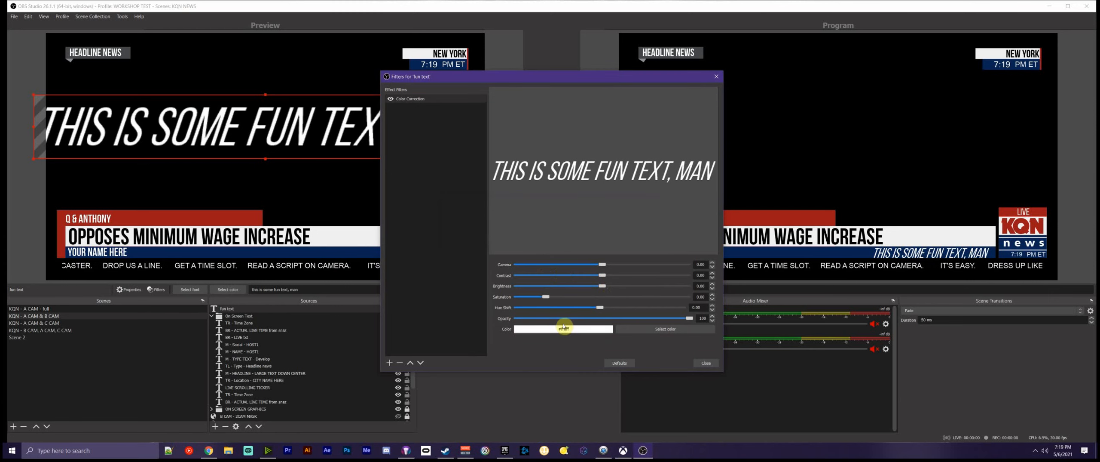
# Raise the filter's Hue Shift to about 108 and set its color to a bright blue.
pyautogui.moveTo(600, 308); pyautogui.dragTo(650, 308)
pyautogui.click(644, 330)
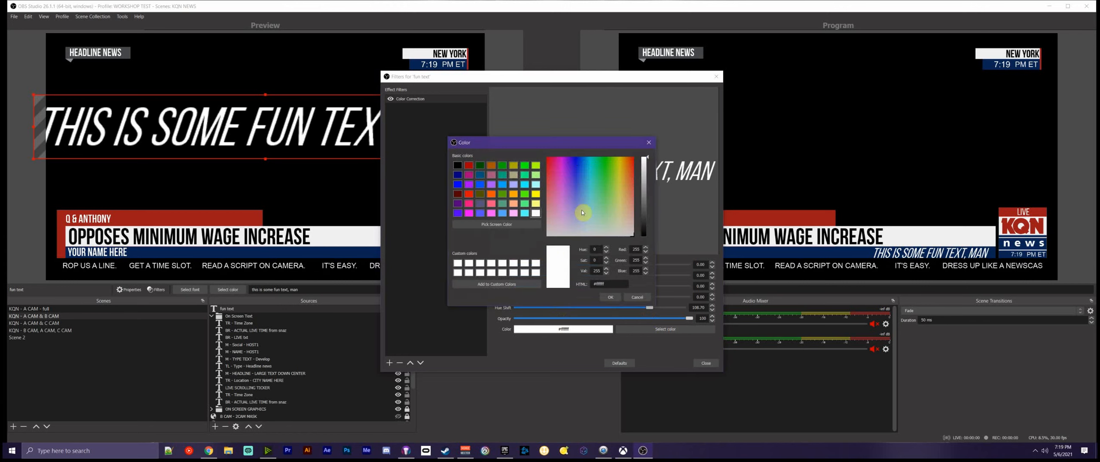
pyautogui.click(577, 161)
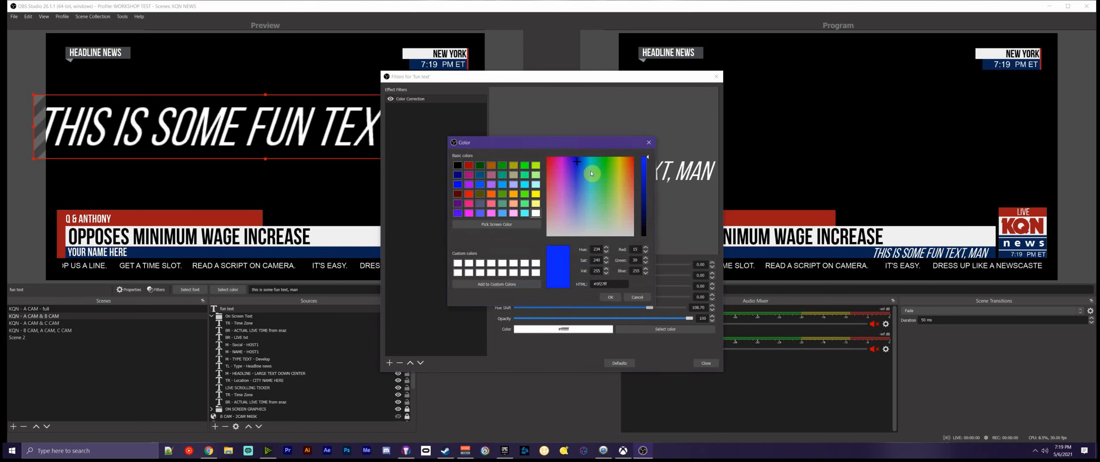
pyautogui.click(610, 296)
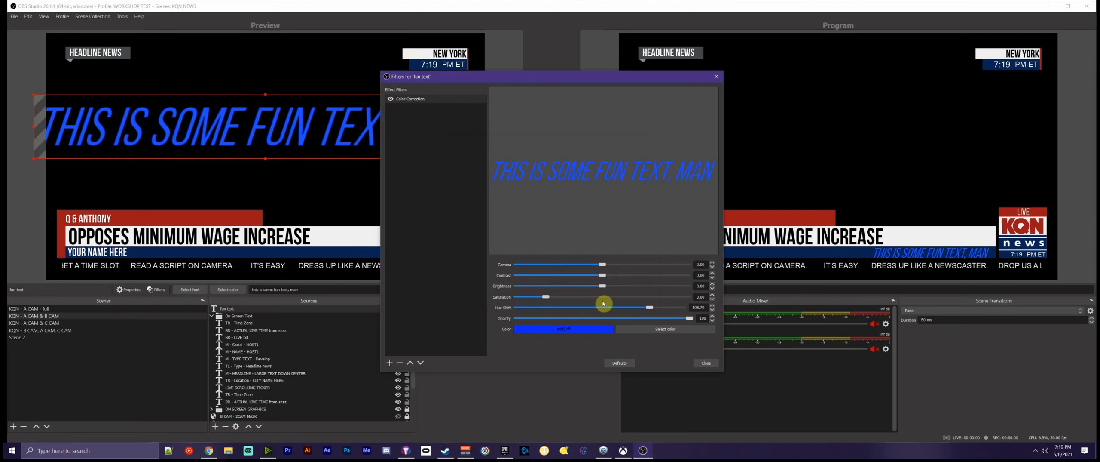
# Set the filter's Hue Shift to about 126, Opacity 58, Brightness -0.83, Contrast 1.18 and Gamma 2.84, and close the filters.
pyautogui.moveTo(689, 318); pyautogui.dragTo(617, 325)
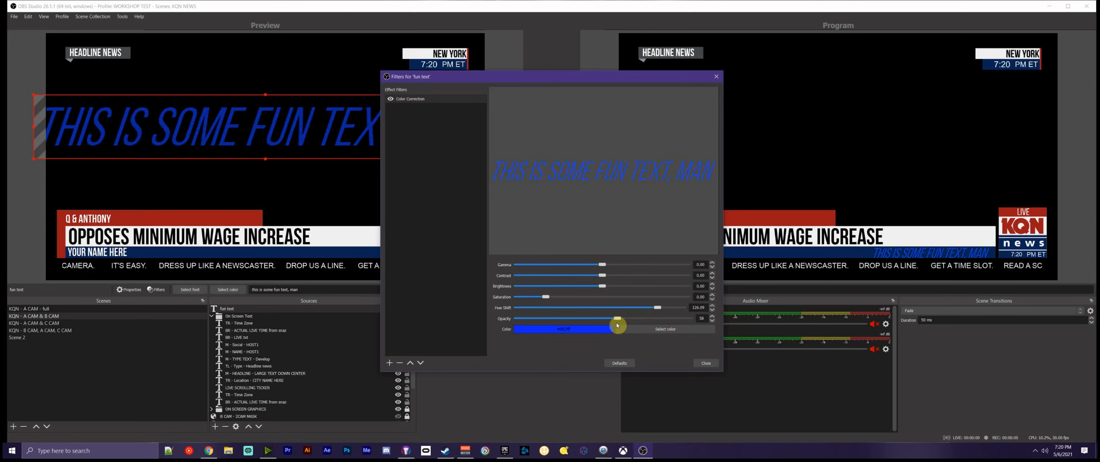
pyautogui.moveTo(602, 286); pyautogui.dragTo(532, 287)
pyautogui.moveTo(602, 275); pyautogui.dragTo(686, 272)
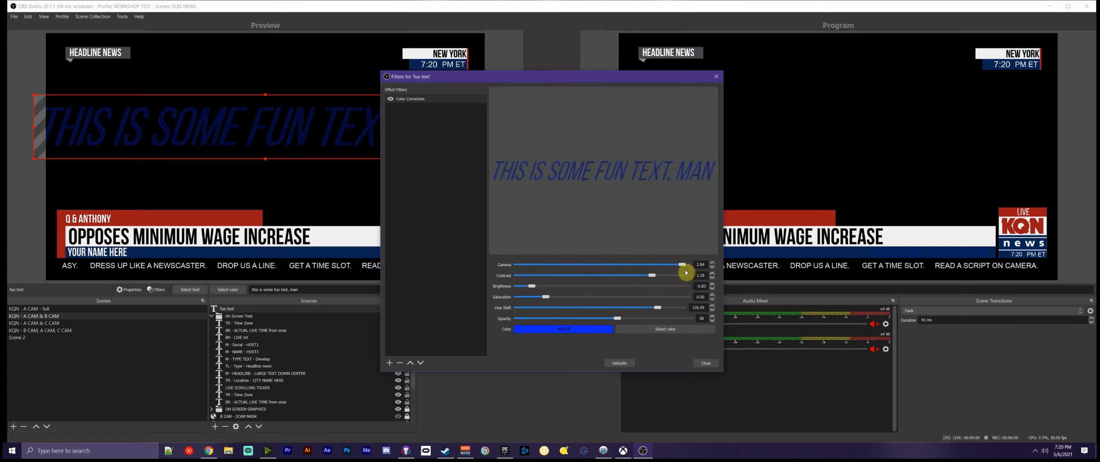
pyautogui.click(706, 363)
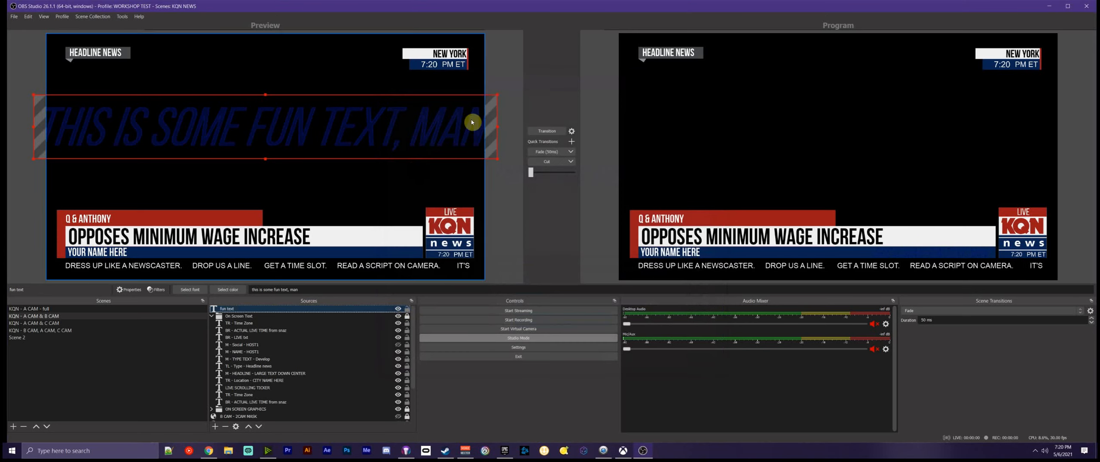
# Scale the fun text down to fit inside the frame, center it above the red bar, and transition to Program.
pyautogui.moveTo(497, 94); pyautogui.dragTo(310, 121)
pyautogui.moveTo(219, 149); pyautogui.dragTo(316, 148)
pyautogui.click(547, 131)
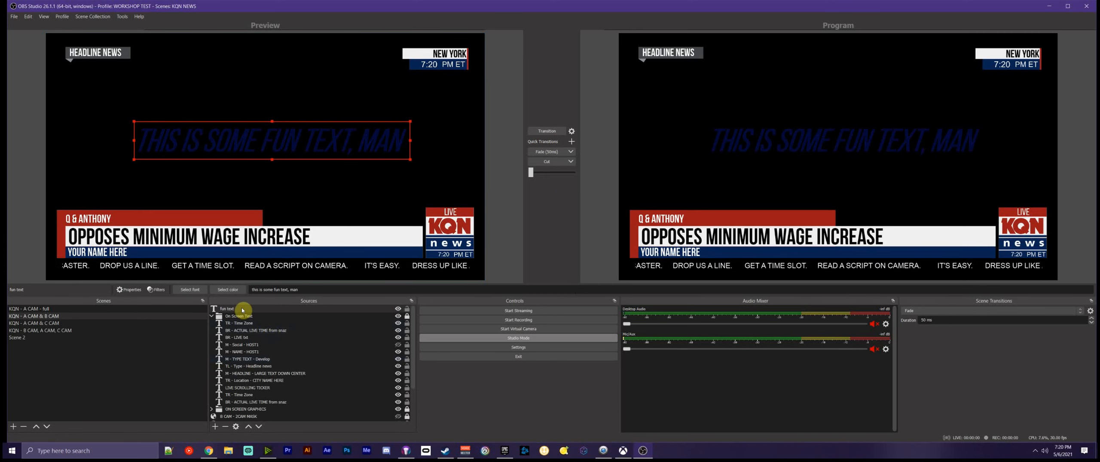
# Remove the fun text source from the scene and collapse the On Screen Text folder.
pyautogui.click(225, 428)
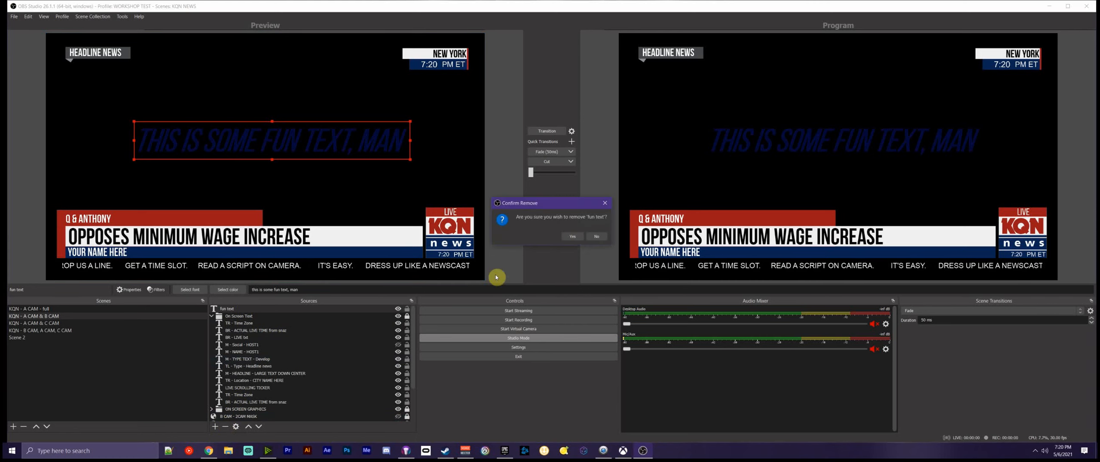
pyautogui.click(575, 235)
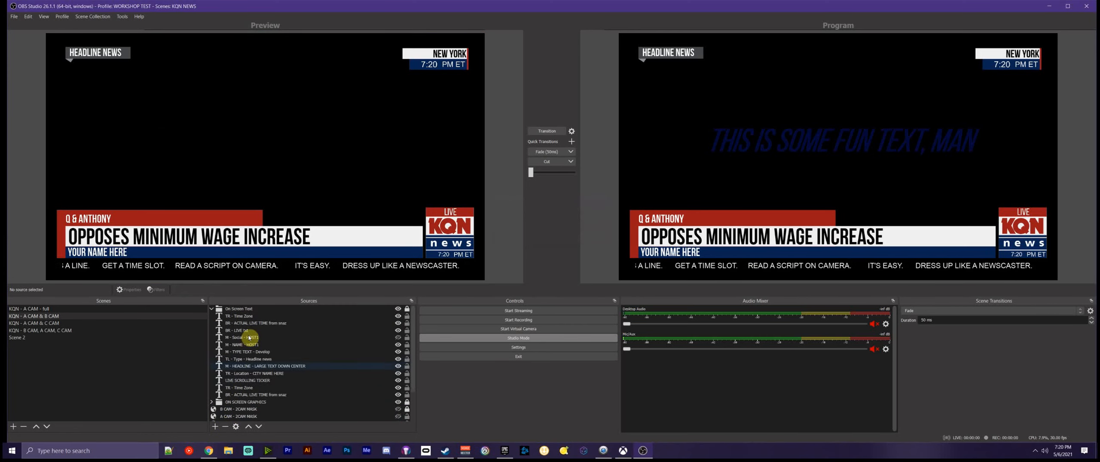
pyautogui.click(212, 309)
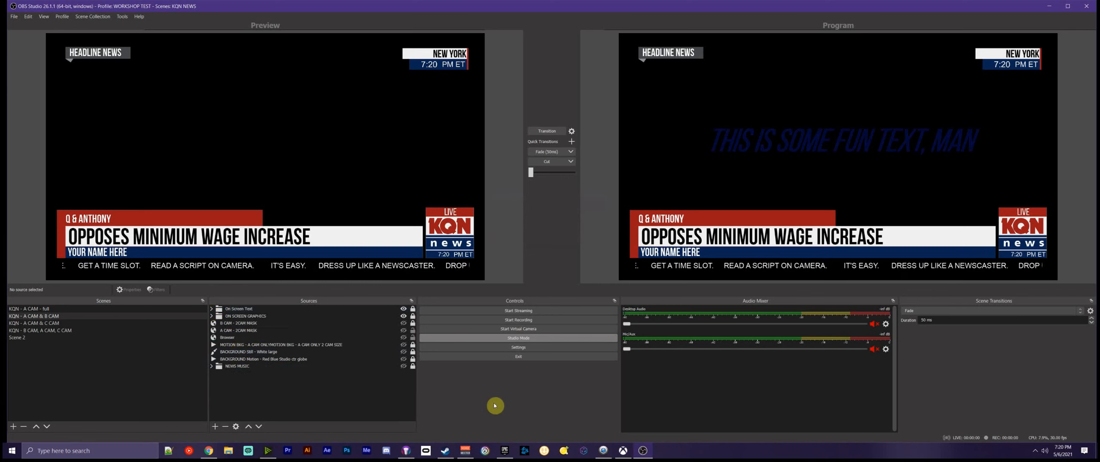
# Show the MOTION BKG - A CAM ONLY source in Preview and transition it to Program.
pyautogui.click(328, 347)
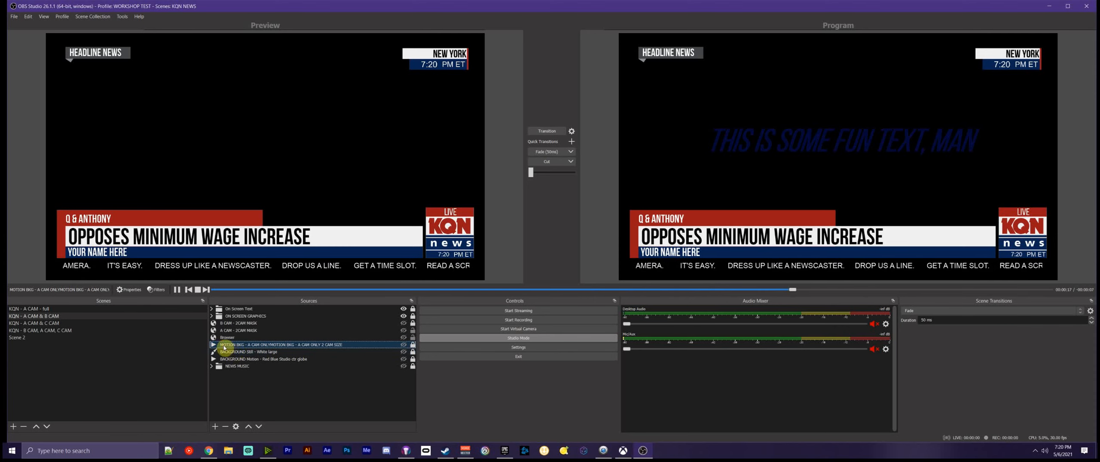
pyautogui.click(403, 345)
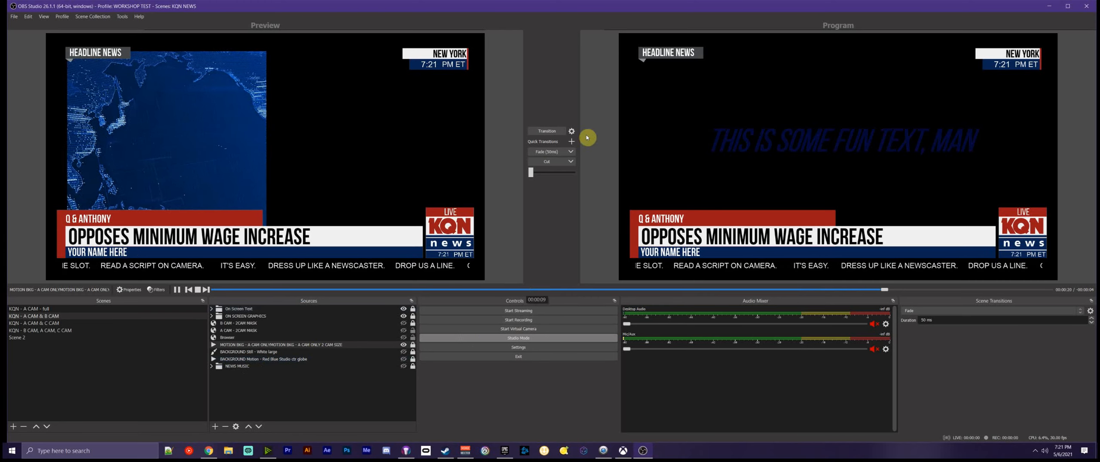
pyautogui.click(548, 135)
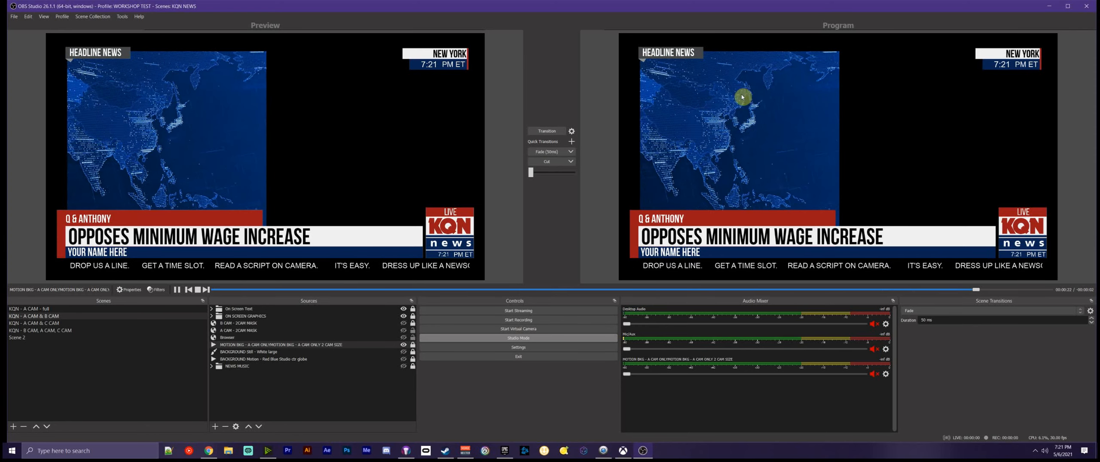
# Swap the A CAM motion background for BACKGROUND Motion - Red Blue Studio ctr globe and transition to Program.
pyautogui.click(404, 345)
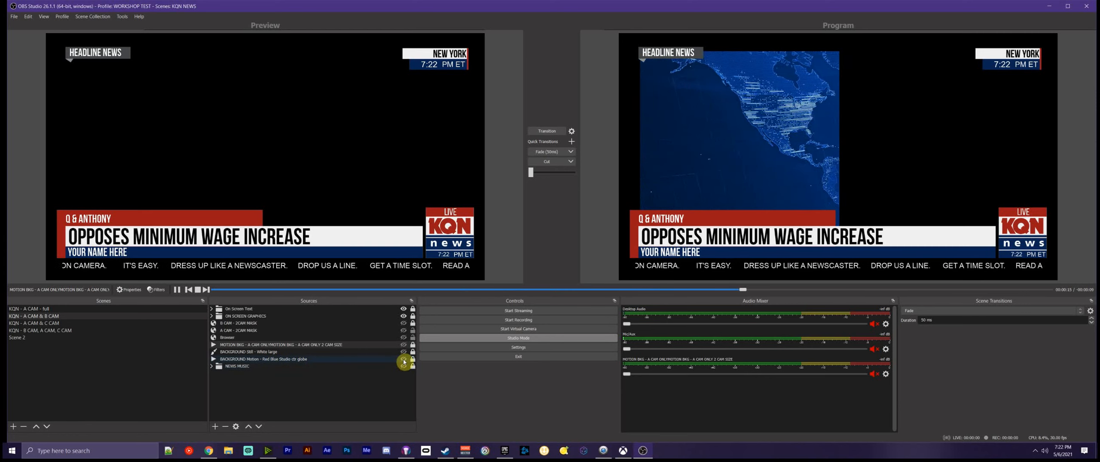
pyautogui.click(241, 359)
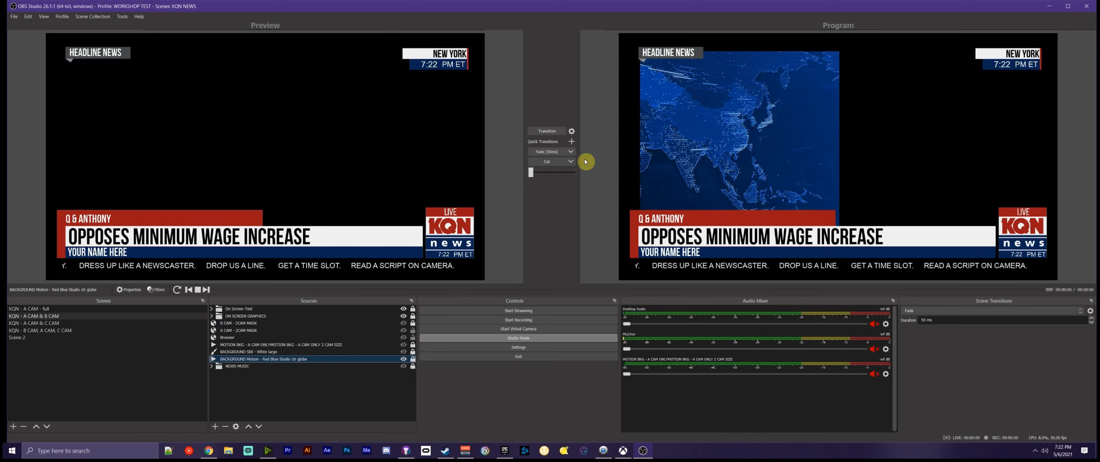
pyautogui.click(550, 131)
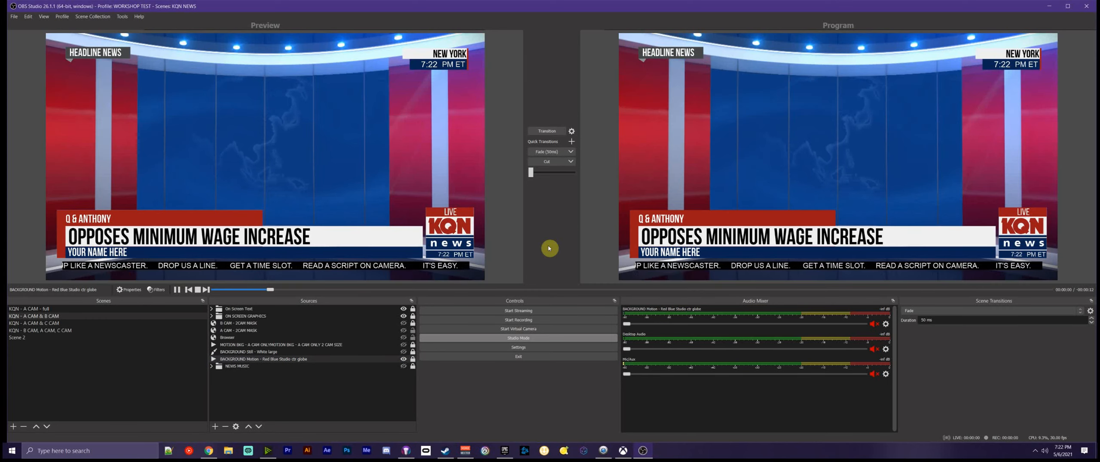
# Inspect the properties of the Red Blue Studio ctr globe background, close them without changes and deselect the source.
pyautogui.rightClick(267, 359)
pyautogui.click(296, 356)
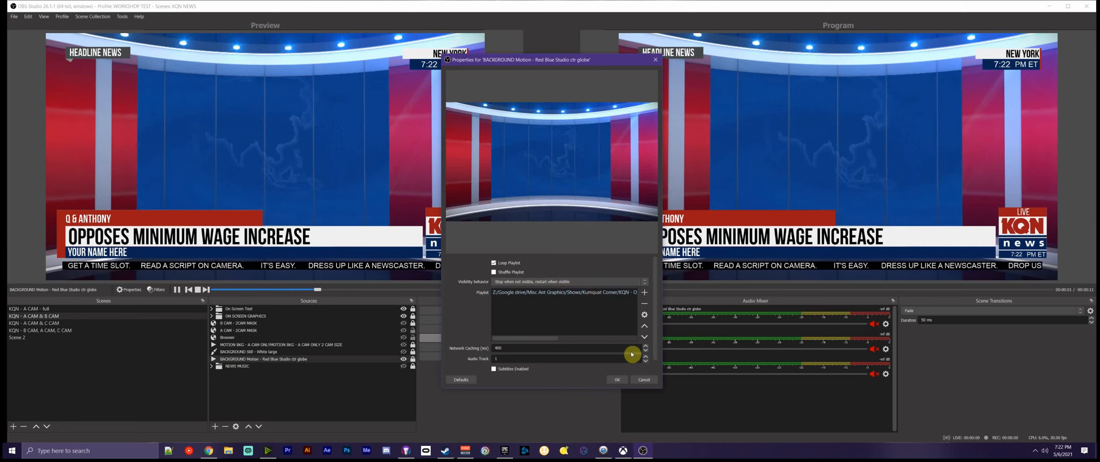
pyautogui.click(641, 380)
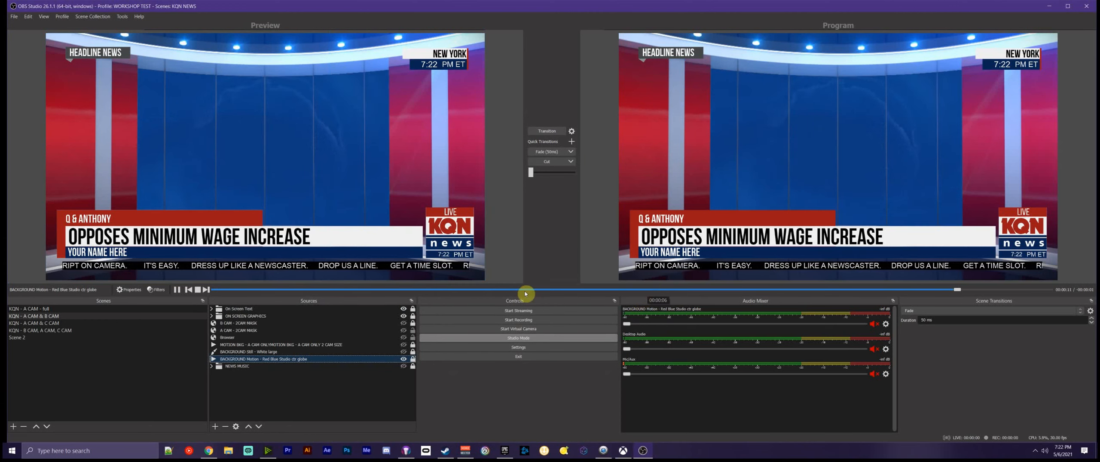
pyautogui.click(513, 259)
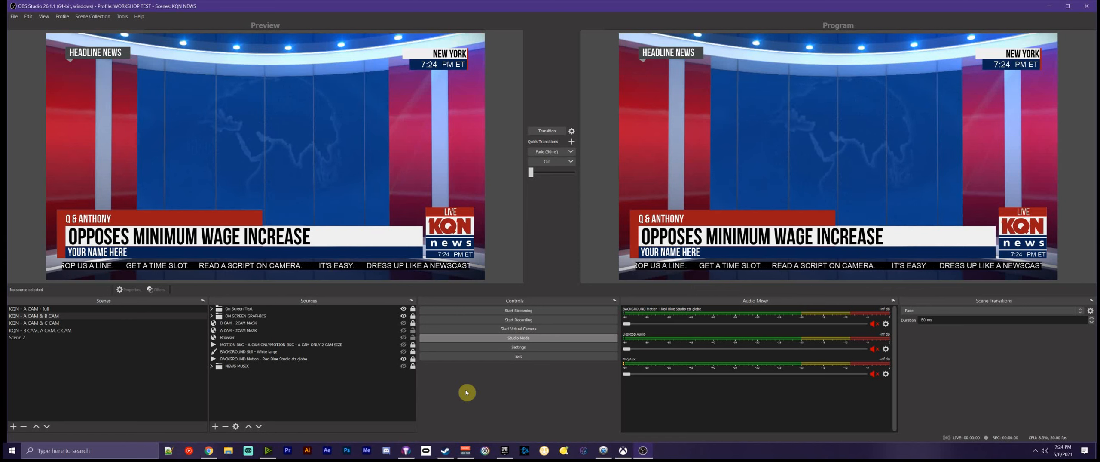
# Show the white large still background in Preview, followed by the A CAM motion background above it.
pyautogui.click(283, 352)
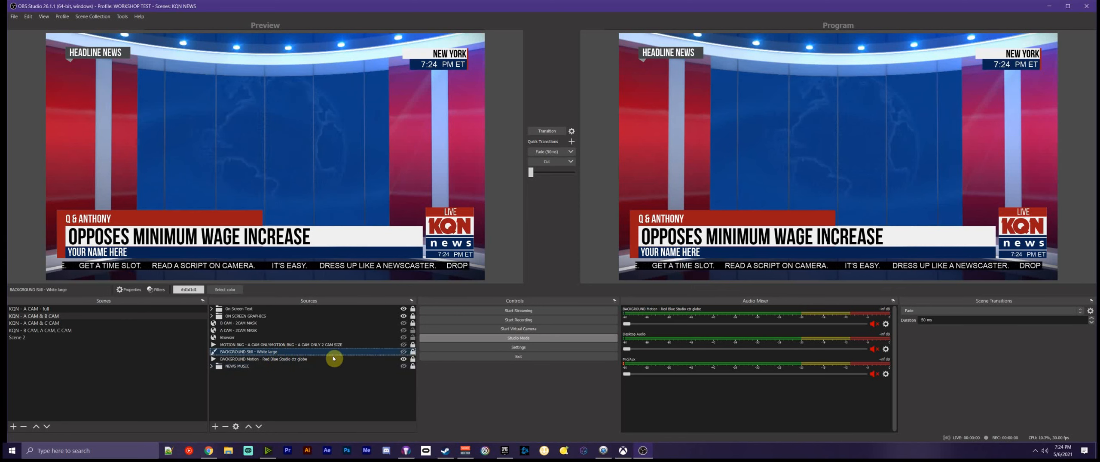
pyautogui.click(403, 352)
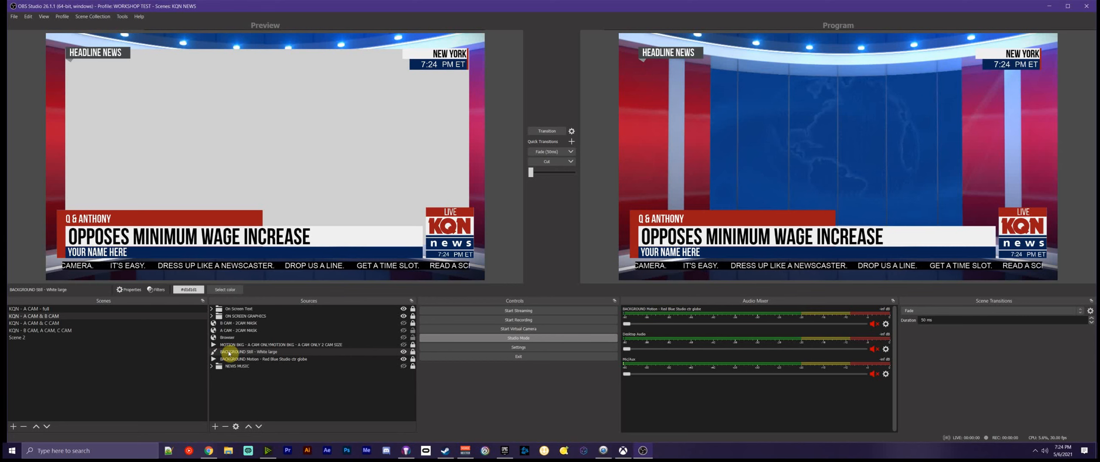
pyautogui.click(403, 344)
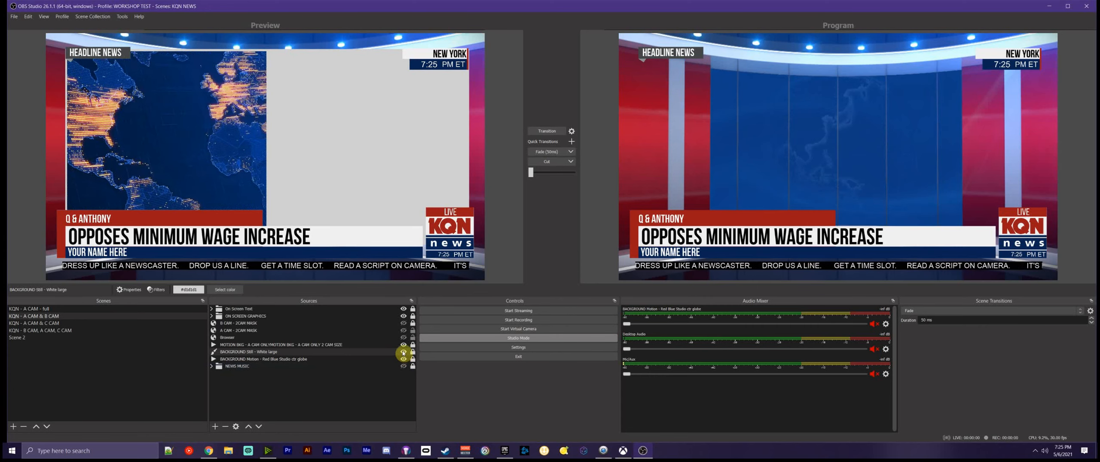
# Hide the white large still and the A CAM motion background, transition to Program, and clear the source selection.
pyautogui.click(403, 352)
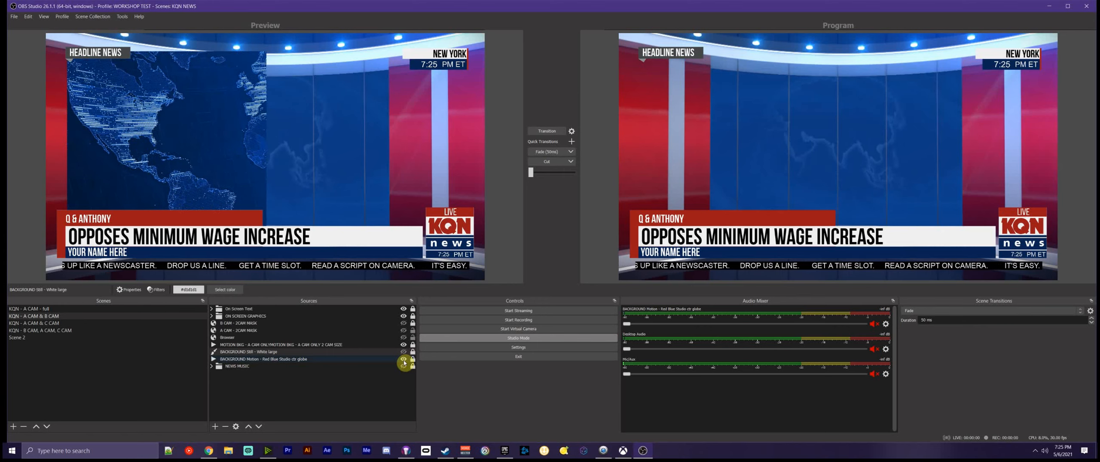
pyautogui.click(404, 345)
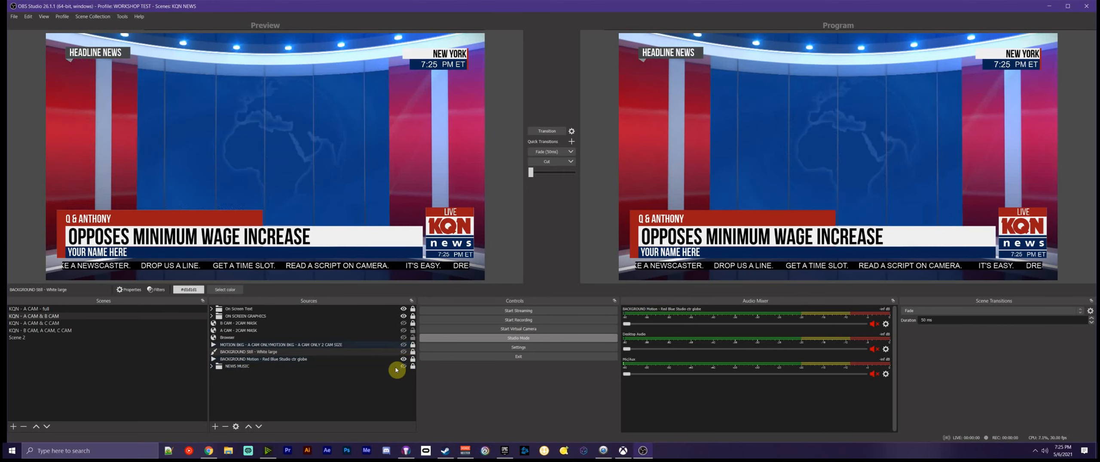
pyautogui.click(546, 133)
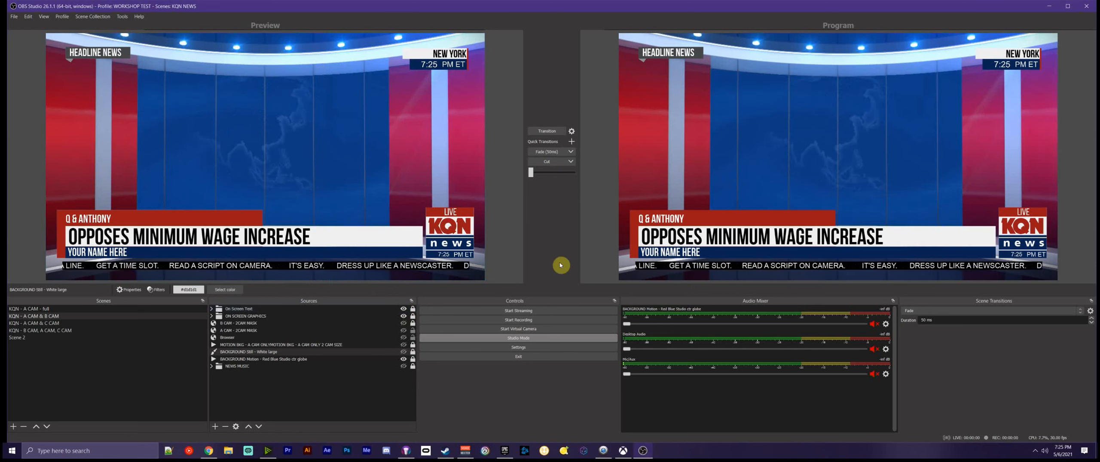
pyautogui.click(518, 256)
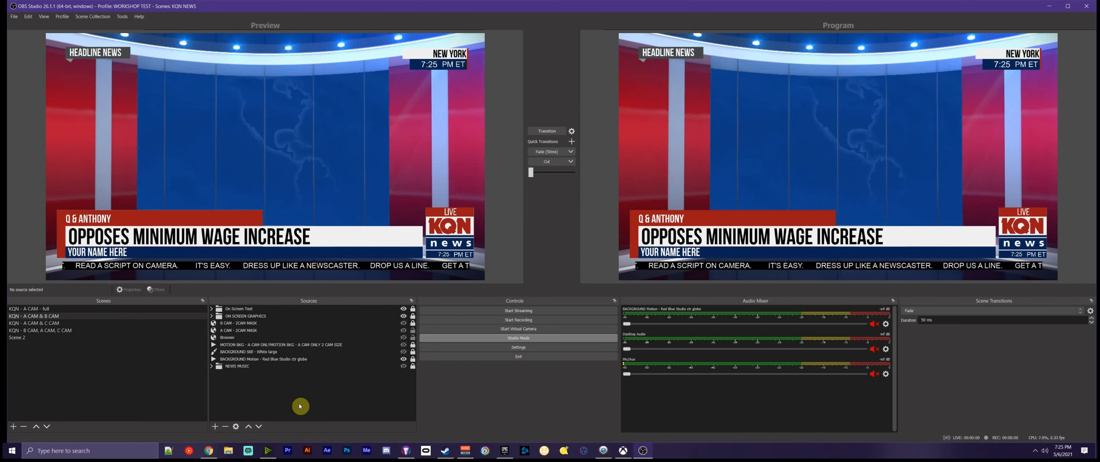
# Toggle the Red Blue Studio ctr globe background's visibility repeatedly, leaving it shown.
pyautogui.click(239, 360)
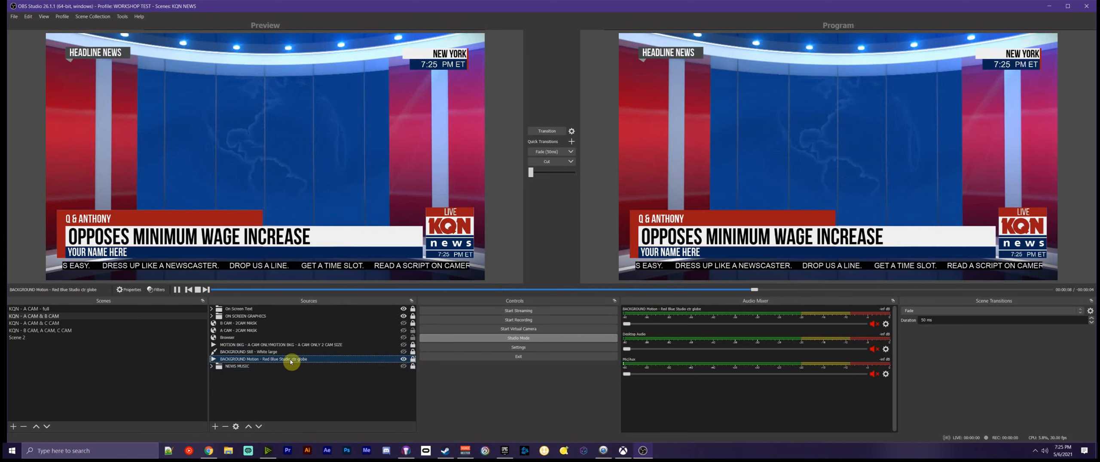
pyautogui.click(403, 359)
pyautogui.click(403, 359)
pyautogui.click(403, 359)
pyautogui.click(403, 359)
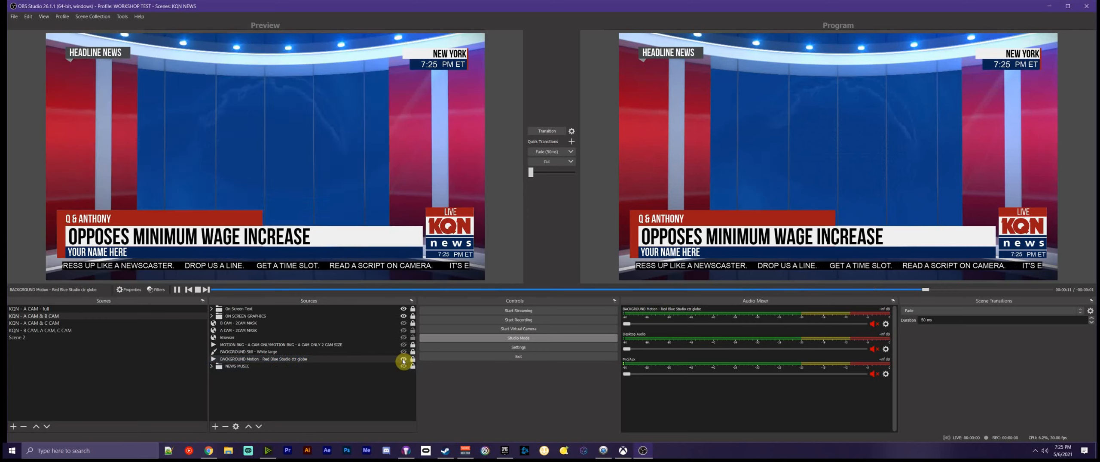
pyautogui.click(403, 359)
pyautogui.click(403, 360)
# Go up the source stack one layer at a time, from the white large background to the ON SCREEN GRAPHICS folder.
pyautogui.click(288, 352)
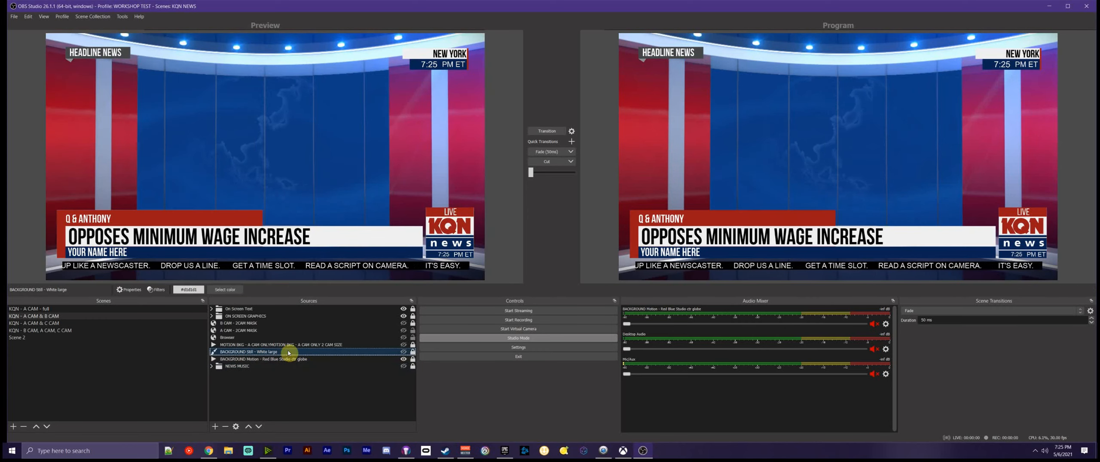
pyautogui.click(291, 345)
pyautogui.click(291, 338)
pyautogui.click(291, 330)
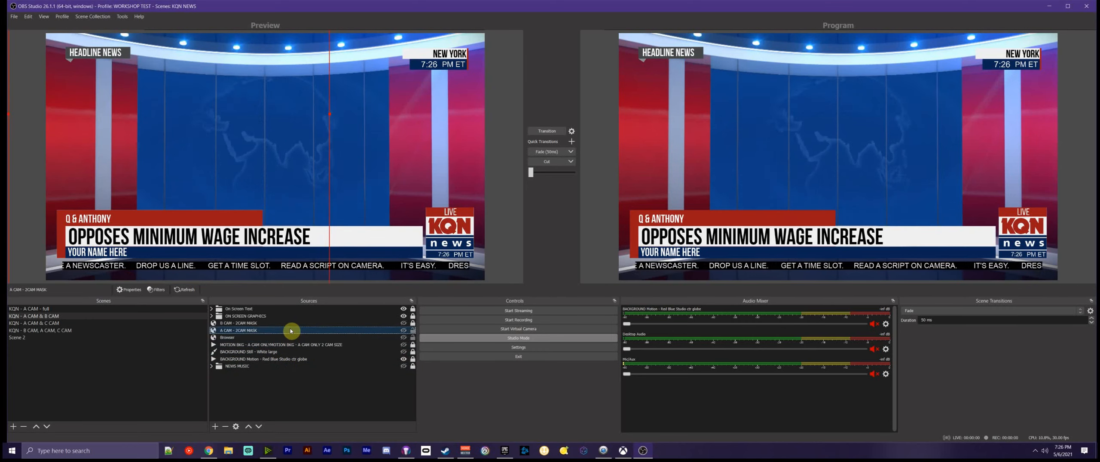
pyautogui.click(290, 325)
pyautogui.click(278, 315)
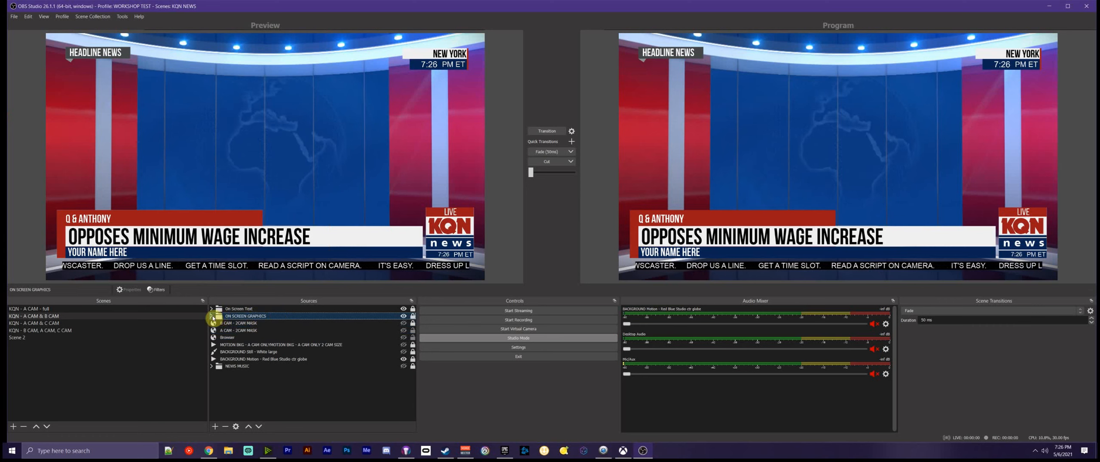
# Expand ON SCREEN GRAPHICS and toggle the red and blue bars and logo image off and on, leaving it shown.
pyautogui.click(212, 316)
pyautogui.click(239, 323)
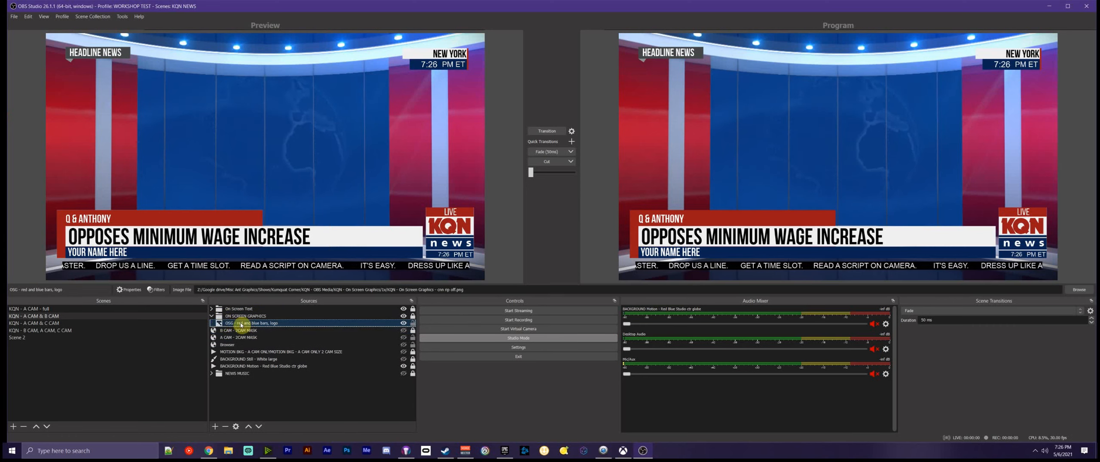
pyautogui.click(403, 323)
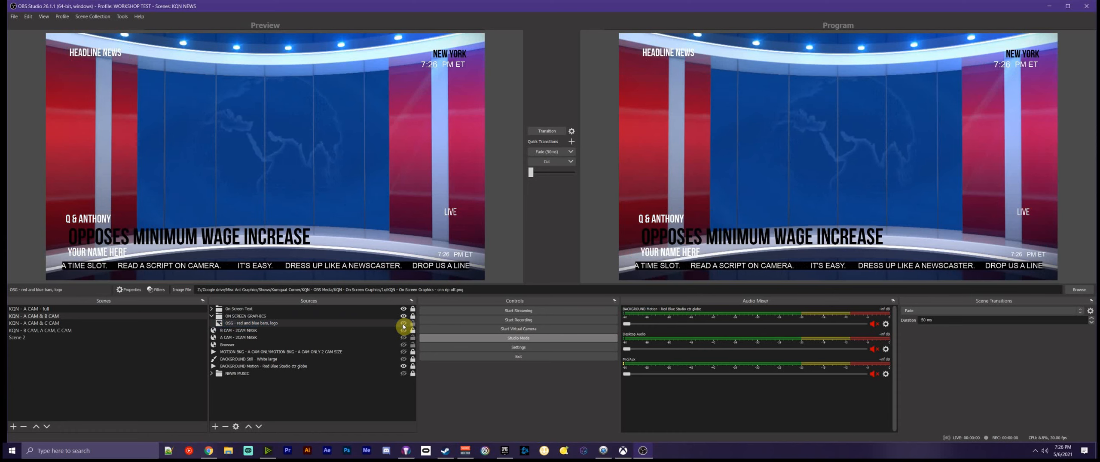
pyautogui.click(404, 324)
pyautogui.click(404, 325)
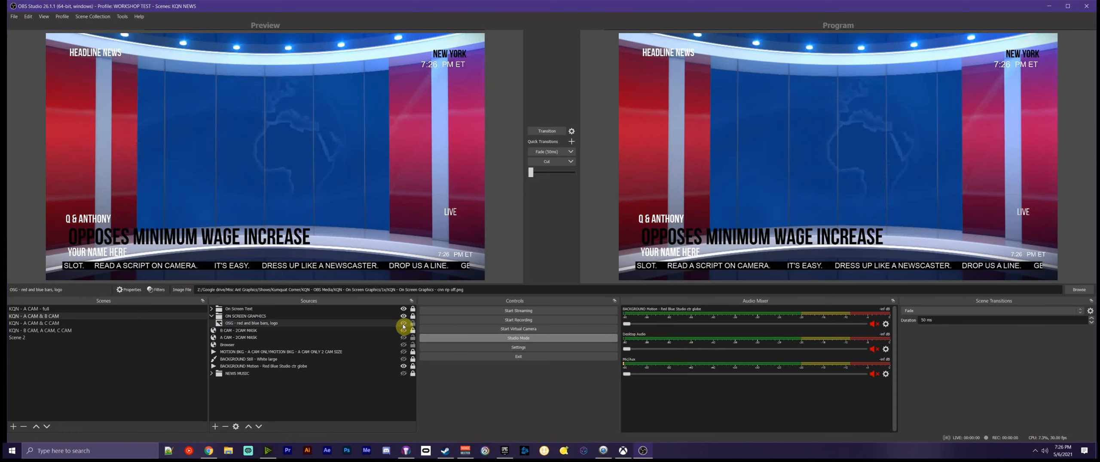
pyautogui.click(404, 324)
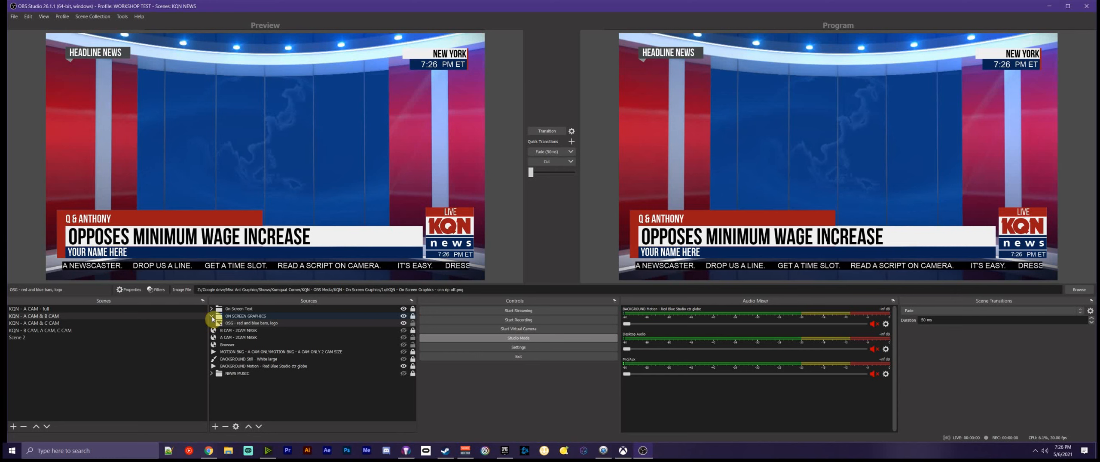
# Collapse the ON SCREEN GRAPHICS folder, then hide the whole folder and show it again.
pyautogui.click(212, 316)
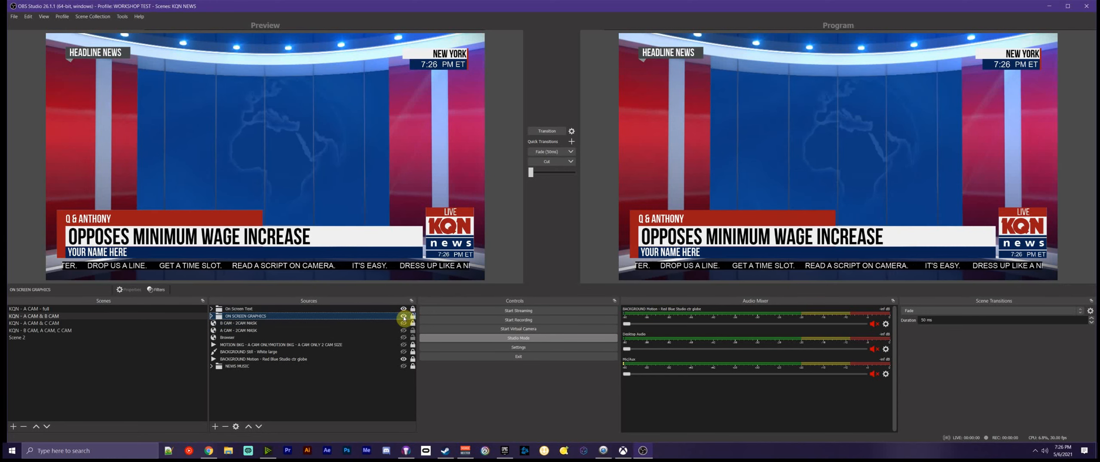
pyautogui.click(403, 316)
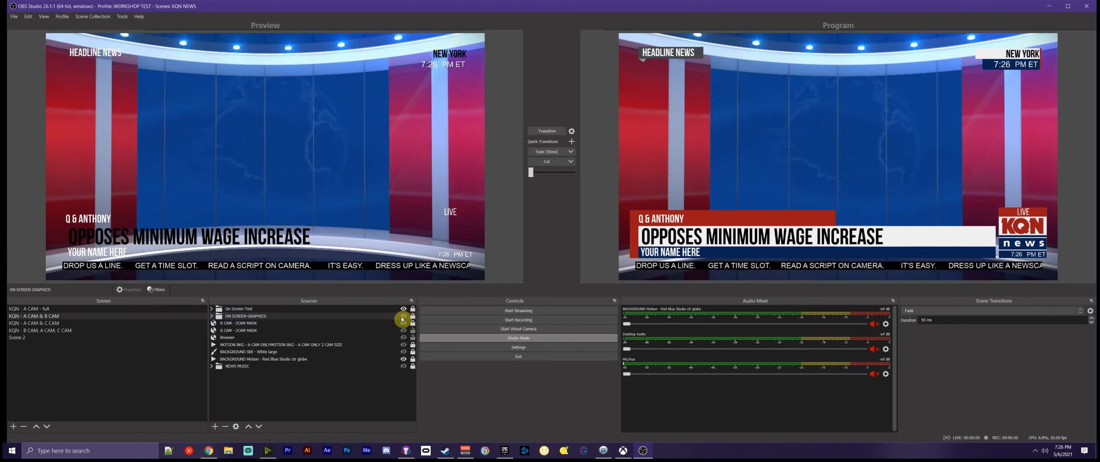
pyautogui.click(403, 317)
# Review the contents of the ON SCREEN GRAPHICS folder, collapse it, and select the On Screen Text folder.
pyautogui.click(212, 316)
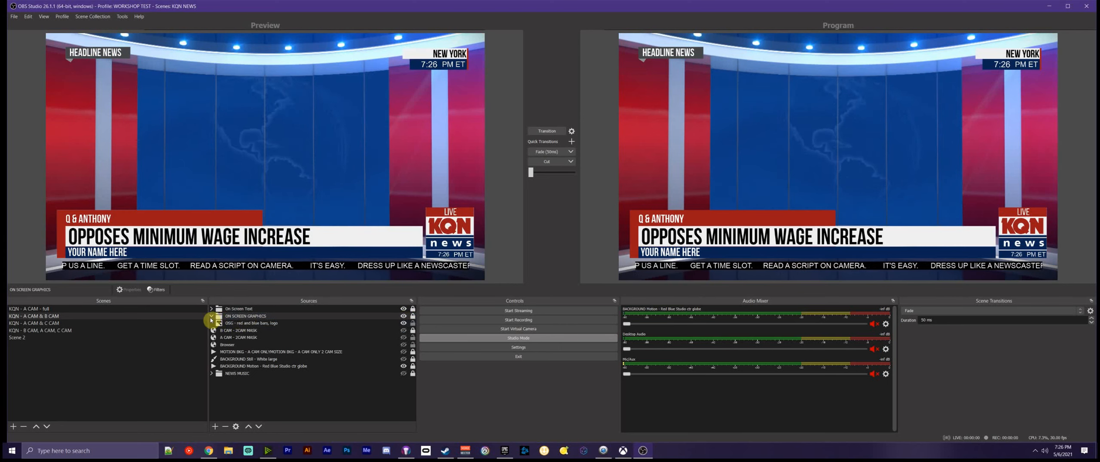
pyautogui.click(249, 318)
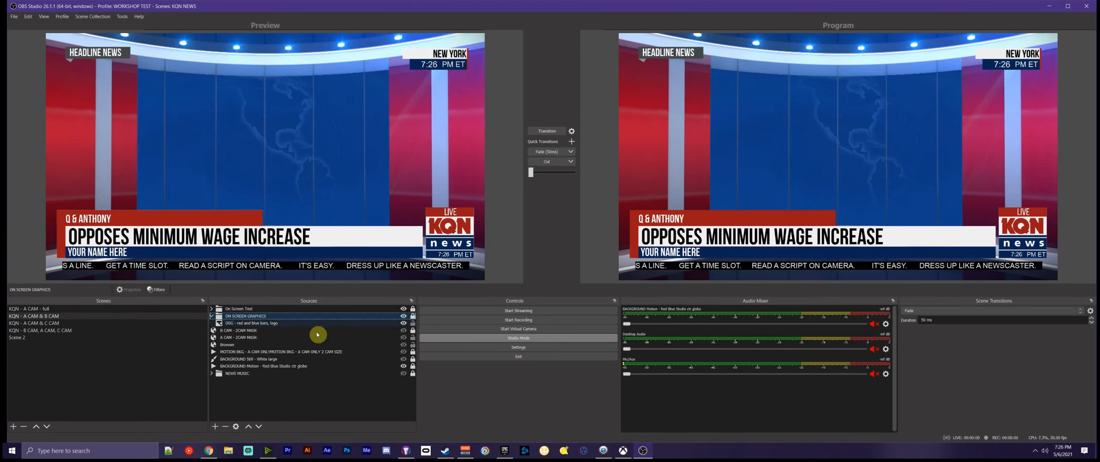
pyautogui.click(212, 316)
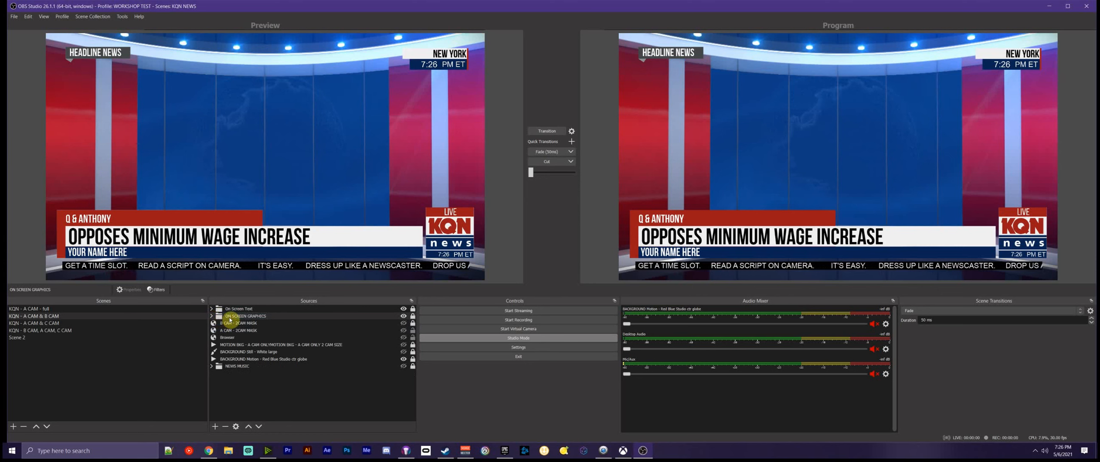
pyautogui.click(230, 318)
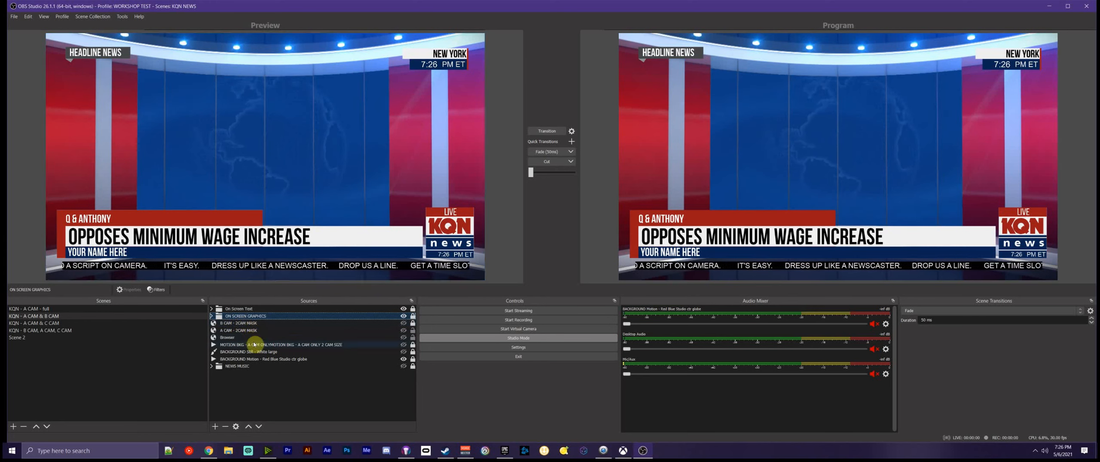
pyautogui.click(230, 309)
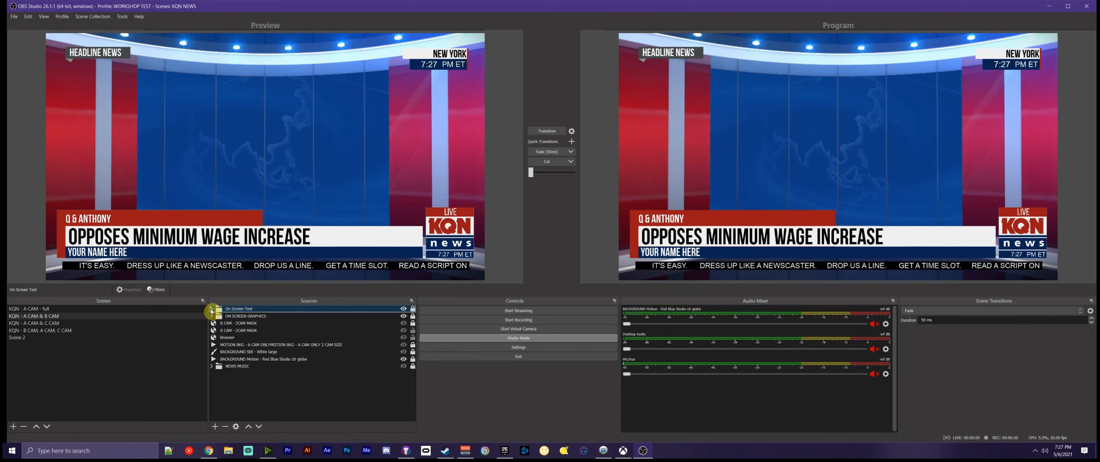
# Toggle the visibility of the whole On Screen Text folder off and on, leaving it shown.
pyautogui.click(404, 309)
pyautogui.click(404, 309)
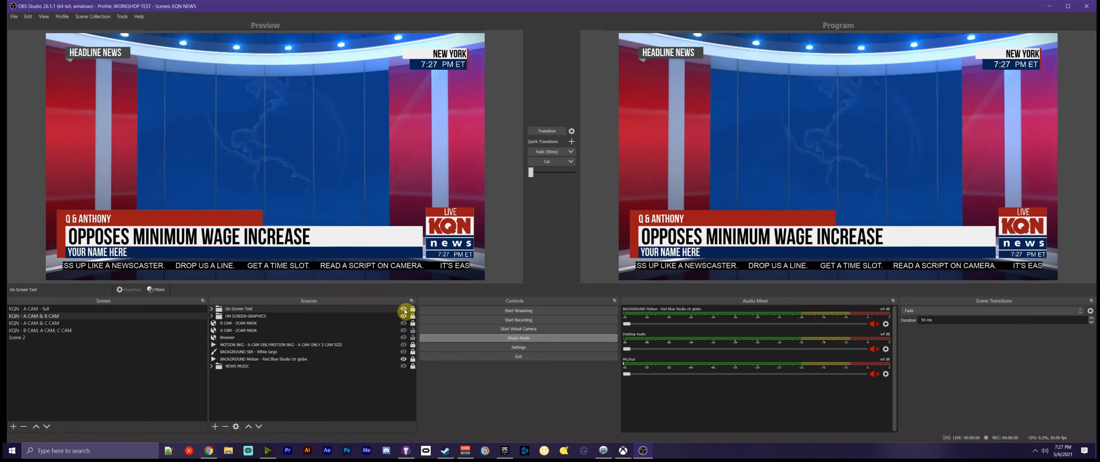
pyautogui.click(404, 309)
pyautogui.click(404, 309)
pyautogui.click(404, 309)
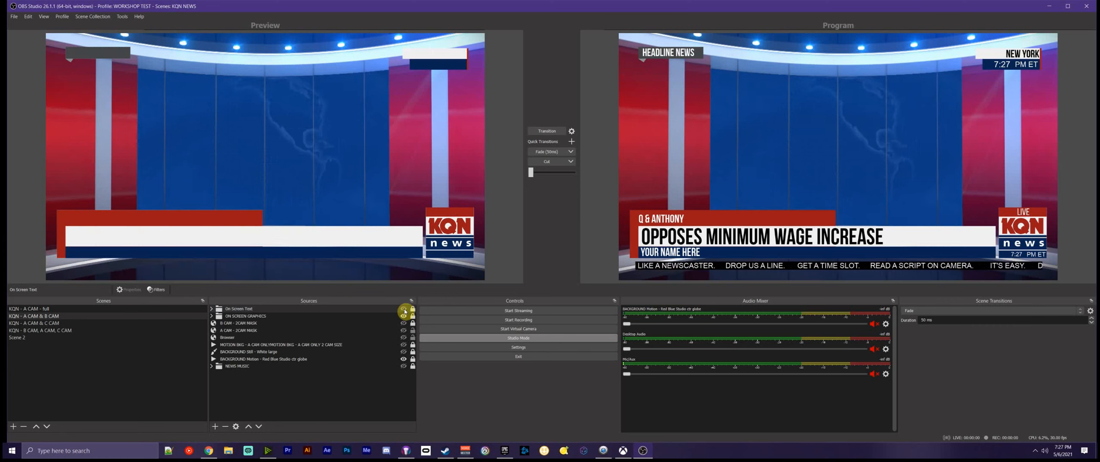
pyautogui.click(404, 309)
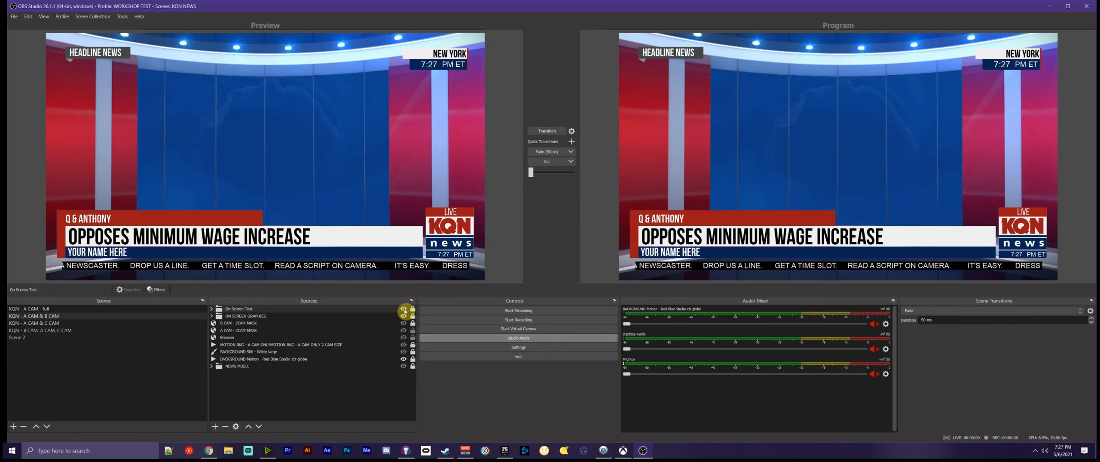
# Expand the On Screen Text folder, examine its text layers down to LIVE SCROLLING TICKER, and collapse the folder.
pyautogui.click(211, 309)
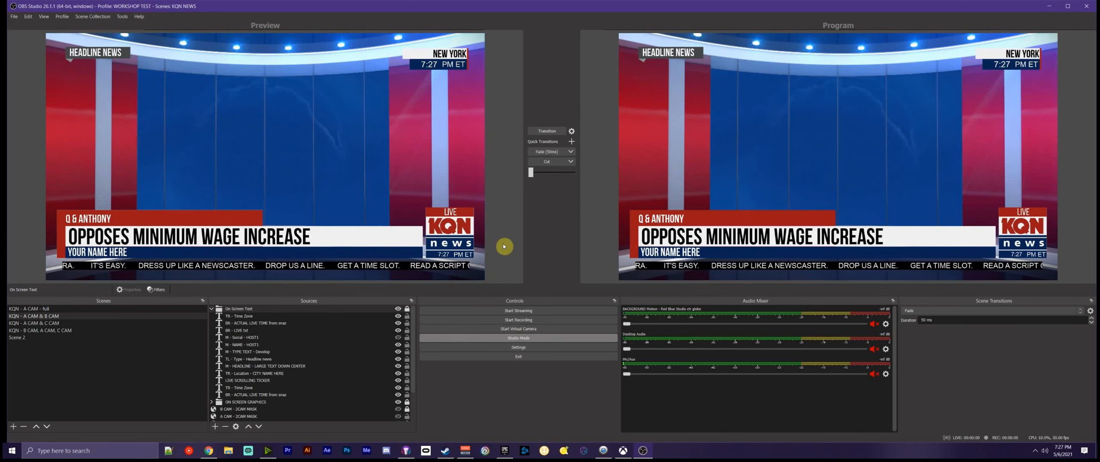
pyautogui.click(503, 261)
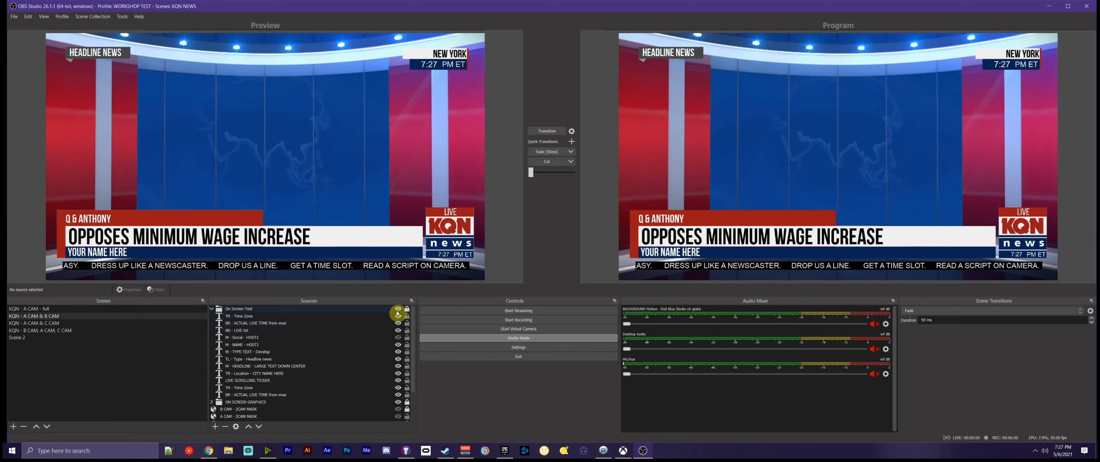
pyautogui.click(211, 308)
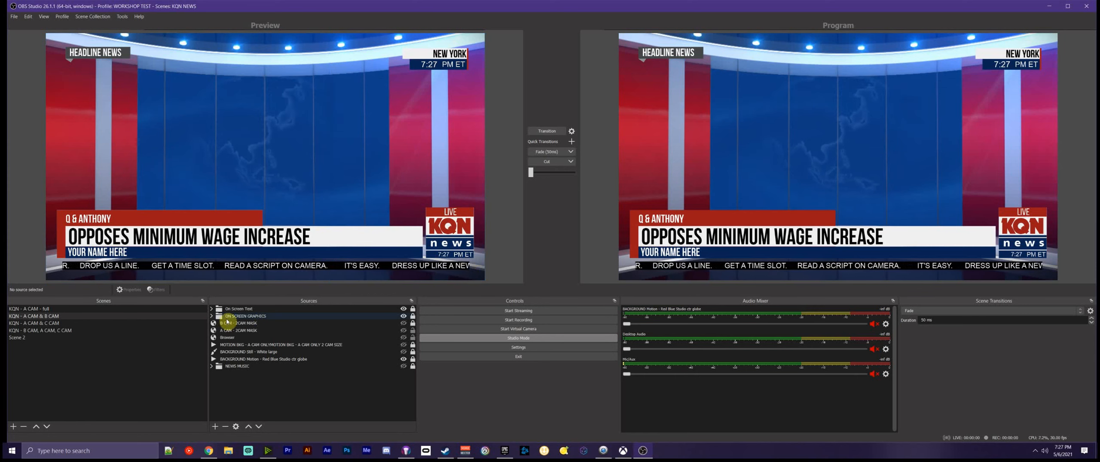
pyautogui.click(212, 309)
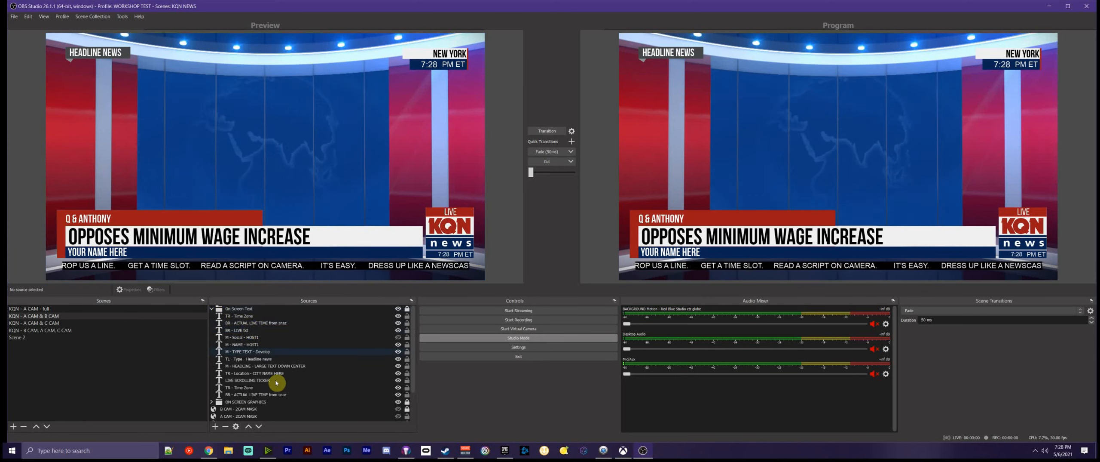
pyautogui.scroll(-2, 277, 381)
pyautogui.scroll(2, 301, 360)
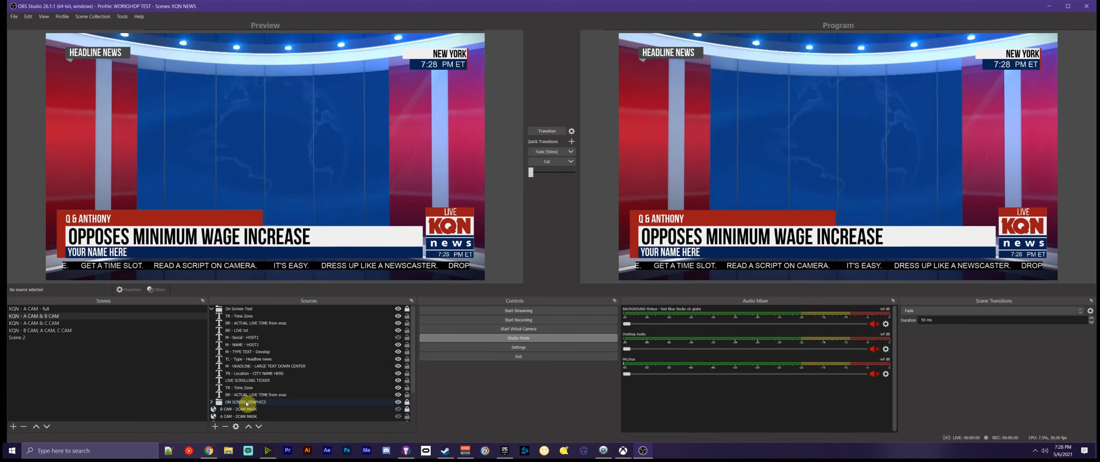
pyautogui.click(252, 381)
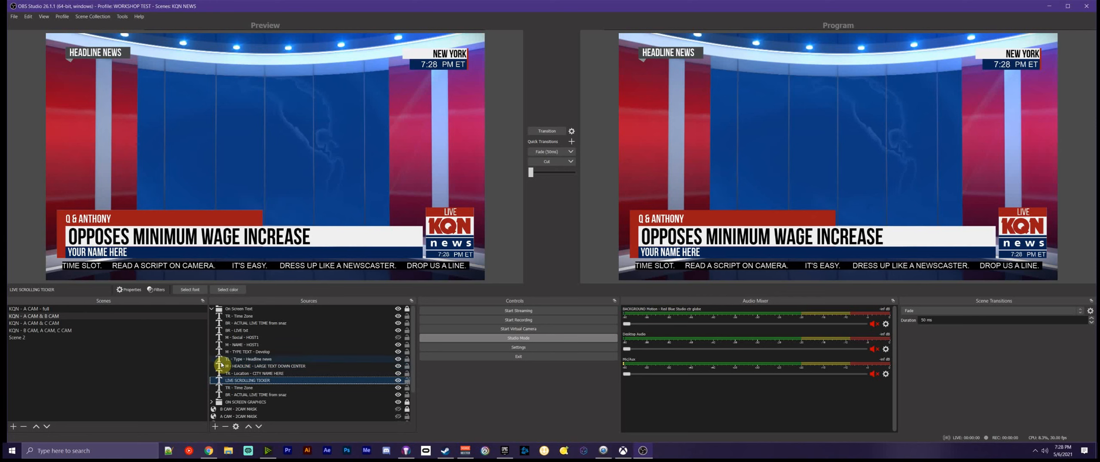
pyautogui.click(212, 309)
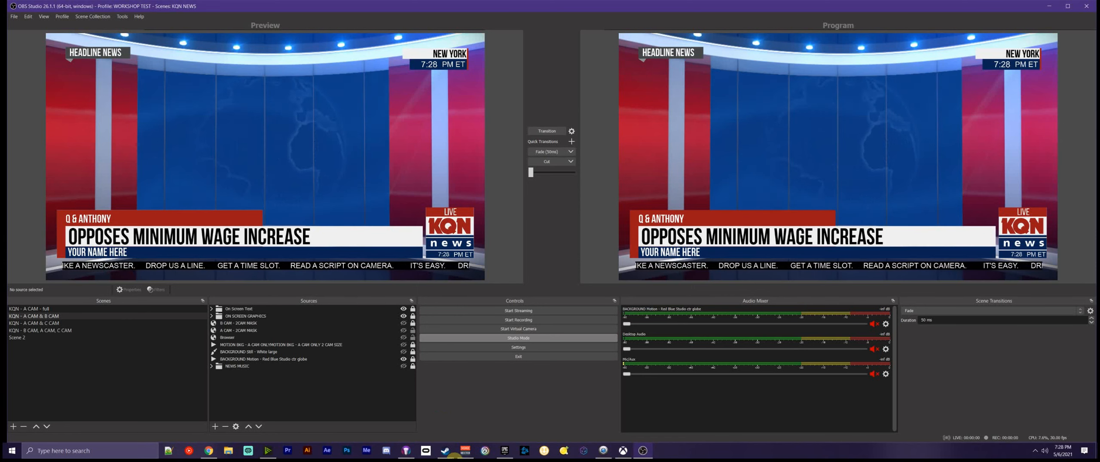
# Switch from the KQN NEWS scene collection to Workshop.
pyautogui.moveTo(465, 450)
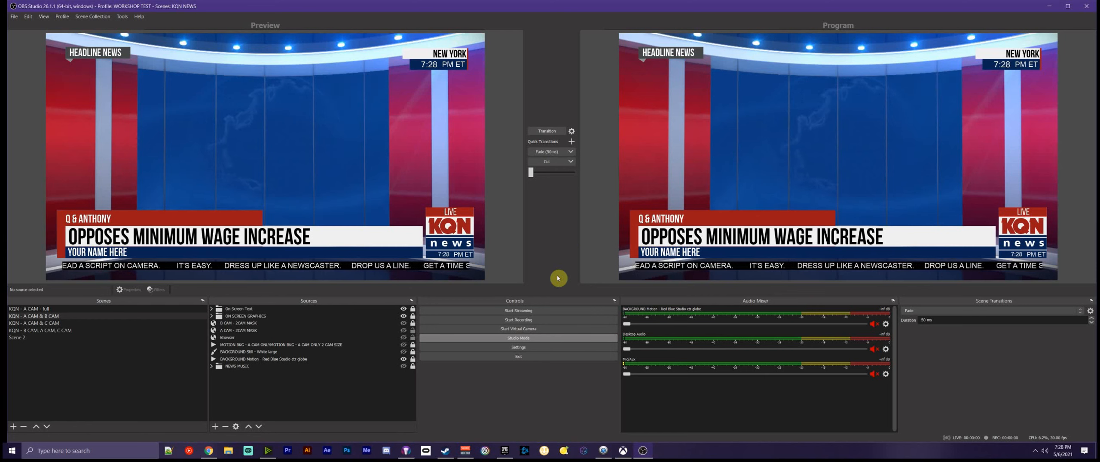
pyautogui.click(83, 18)
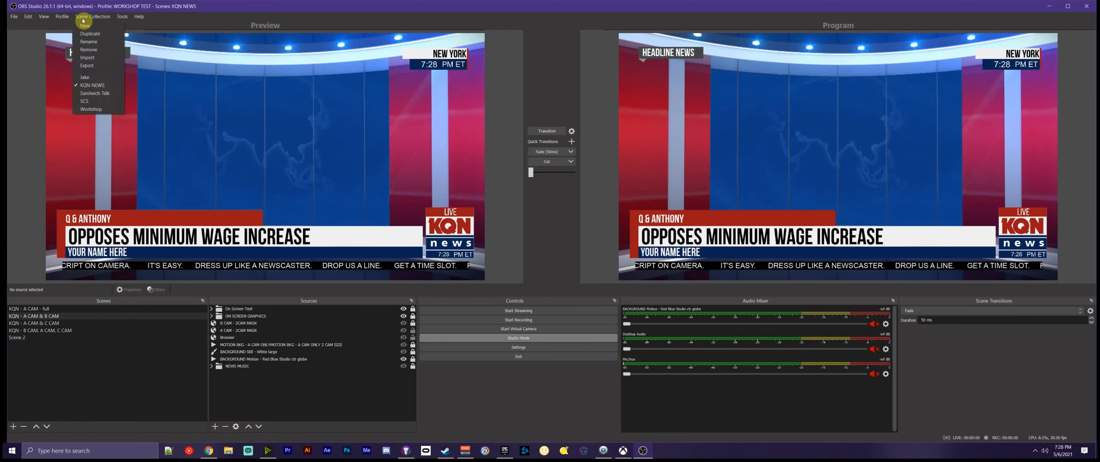
pyautogui.click(92, 109)
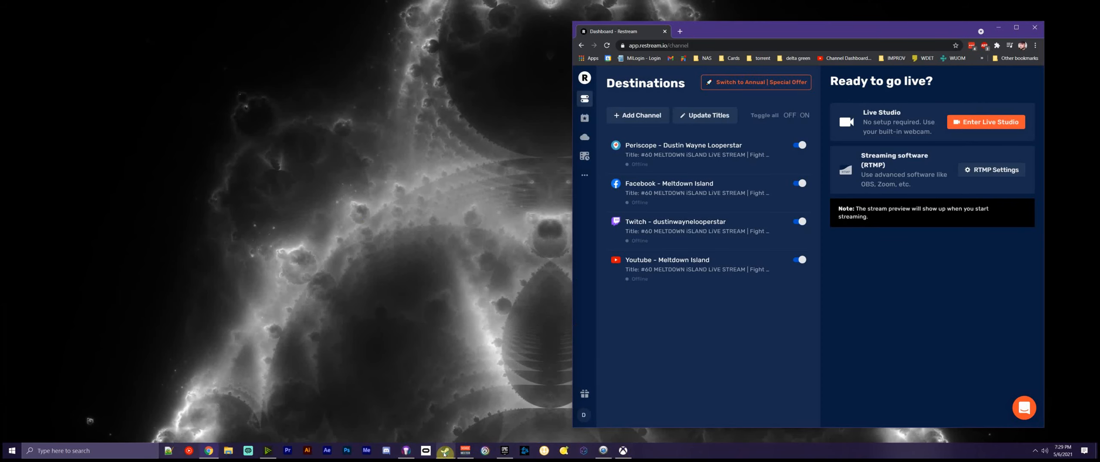
# Search Windows for obs, launch OBS Studio (64bit) again, and maximize its window.
pyautogui.click(93, 451)
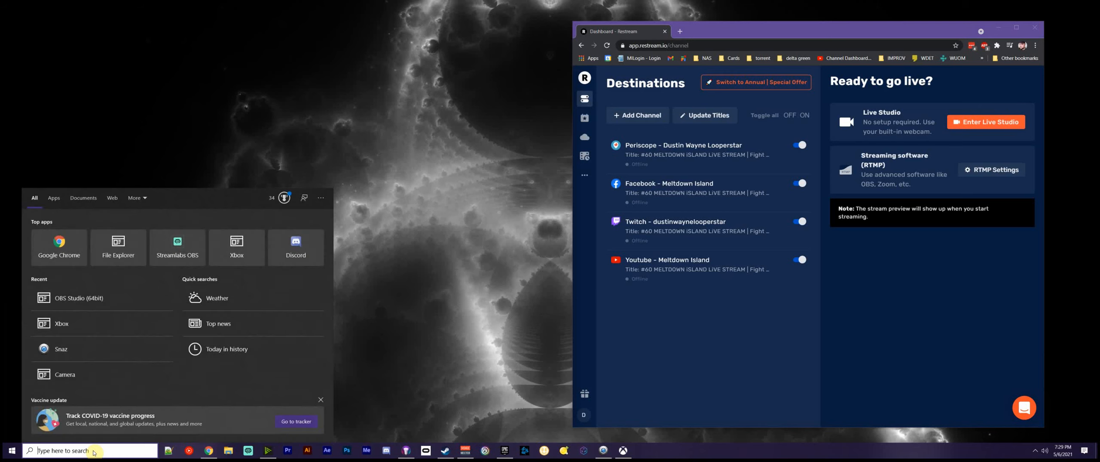
pyautogui.write('obs')
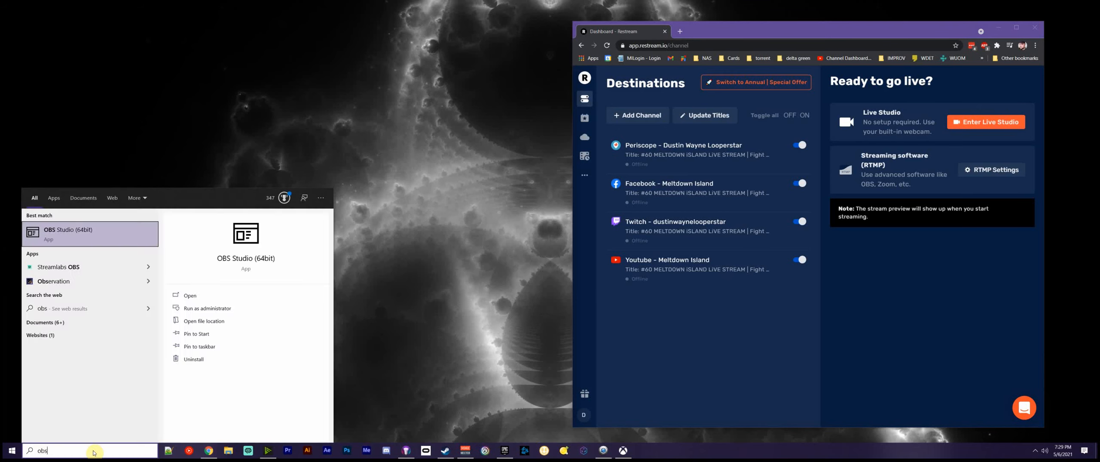
pyautogui.press('Return')
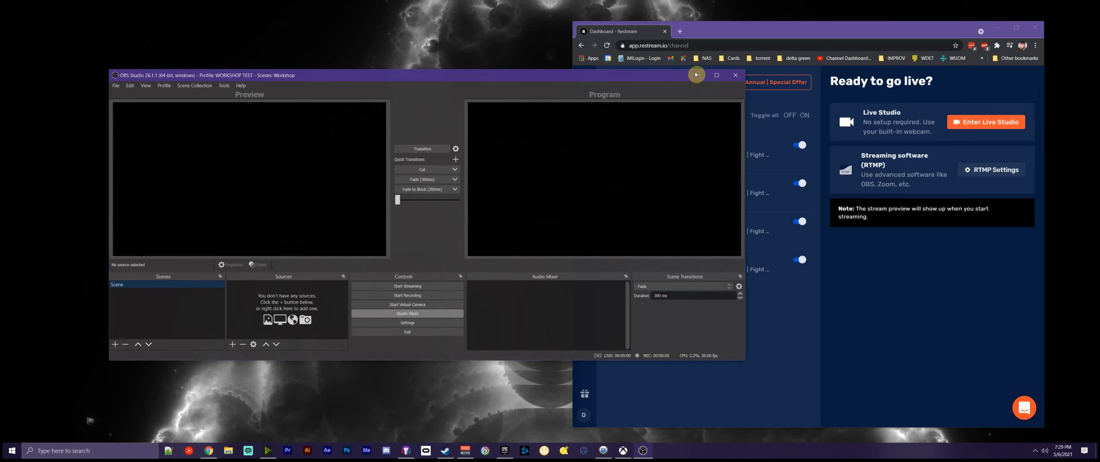
pyautogui.click(716, 75)
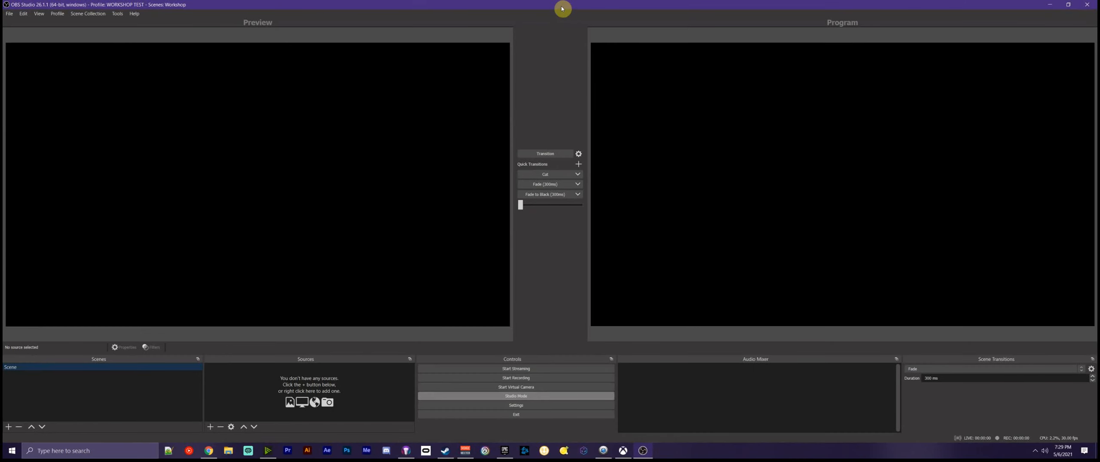
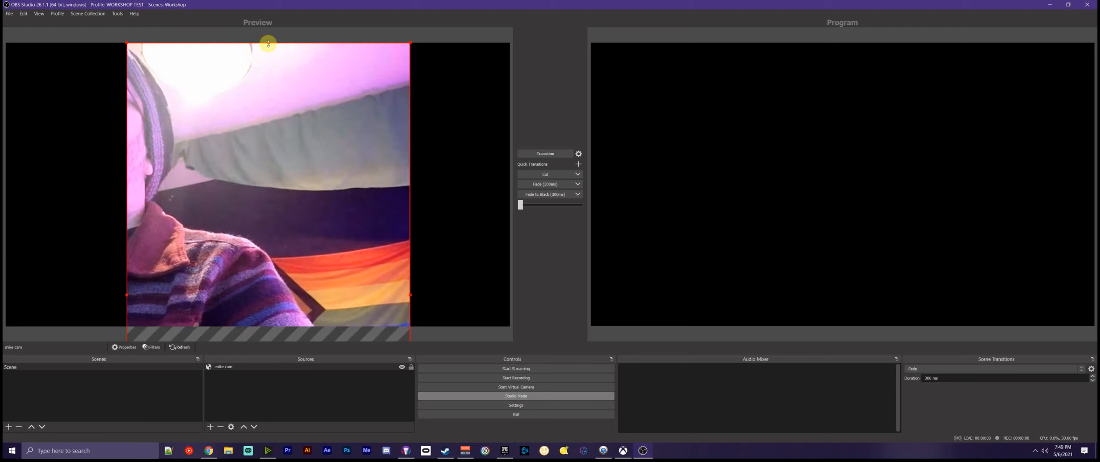
# Shrink the camera source and move it to the left side of the preview canvas.
pyautogui.moveTo(267, 43); pyautogui.dragTo(273, 103)
pyautogui.moveTo(254, 50); pyautogui.dragTo(247, 137)
pyautogui.moveTo(245, 222); pyautogui.dragTo(109, 125)
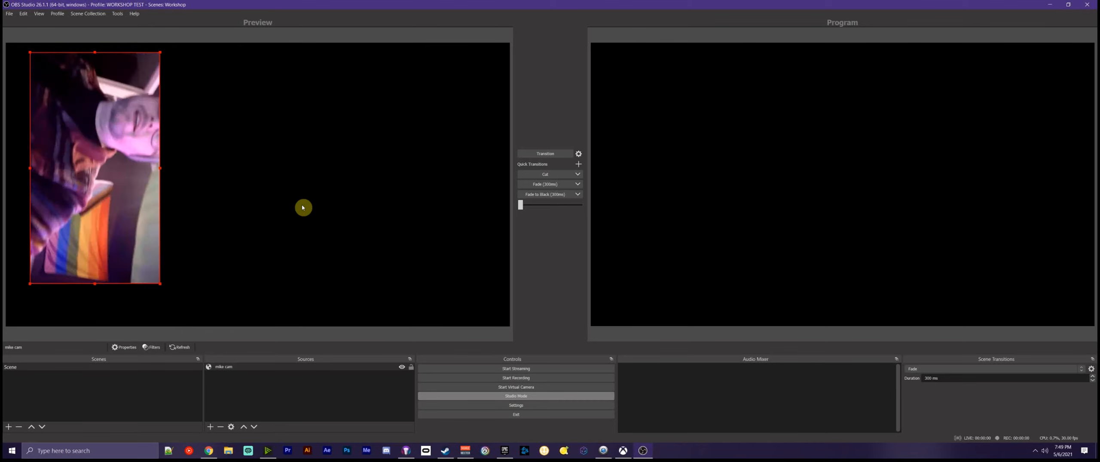
# Rotate the camera source 90 degrees counterclockwise and move it toward the middle of the preview canvas.
pyautogui.rightClick(136, 190)
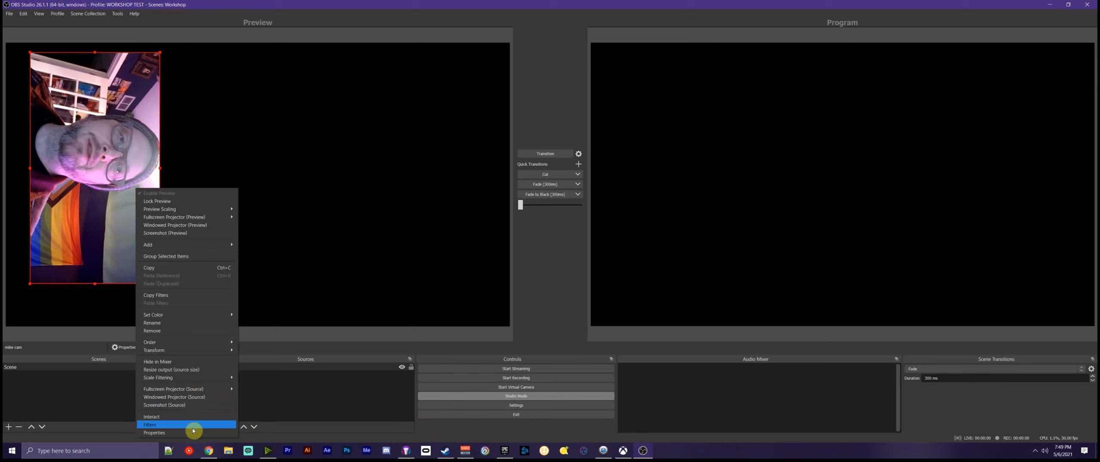
pyautogui.moveTo(232, 349)
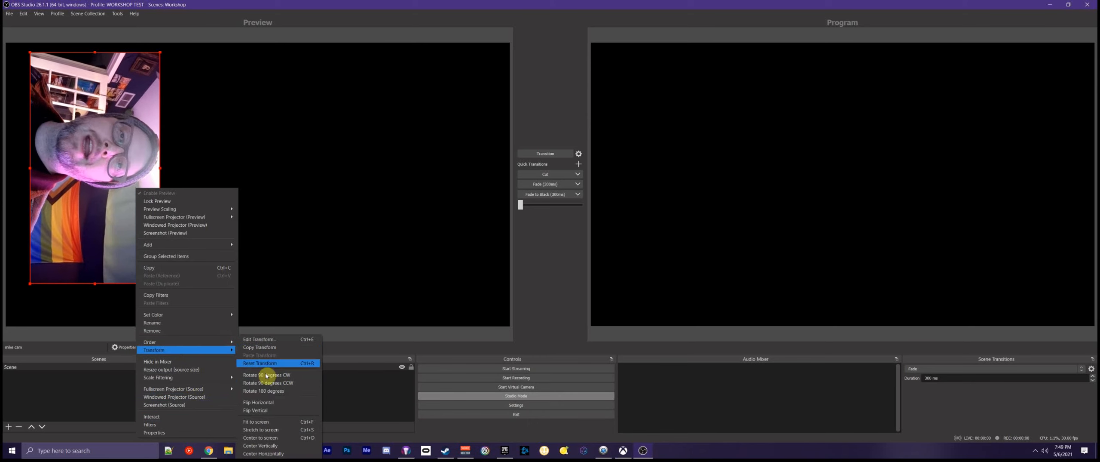
pyautogui.click(297, 384)
pyautogui.moveTo(184, 135); pyautogui.dragTo(245, 197)
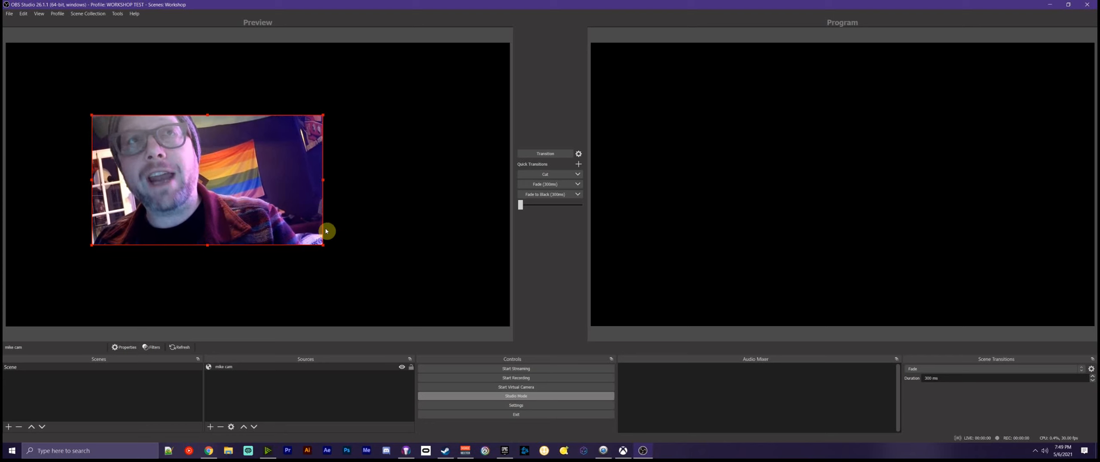
pyautogui.moveTo(253, 207); pyautogui.dragTo(242, 192)
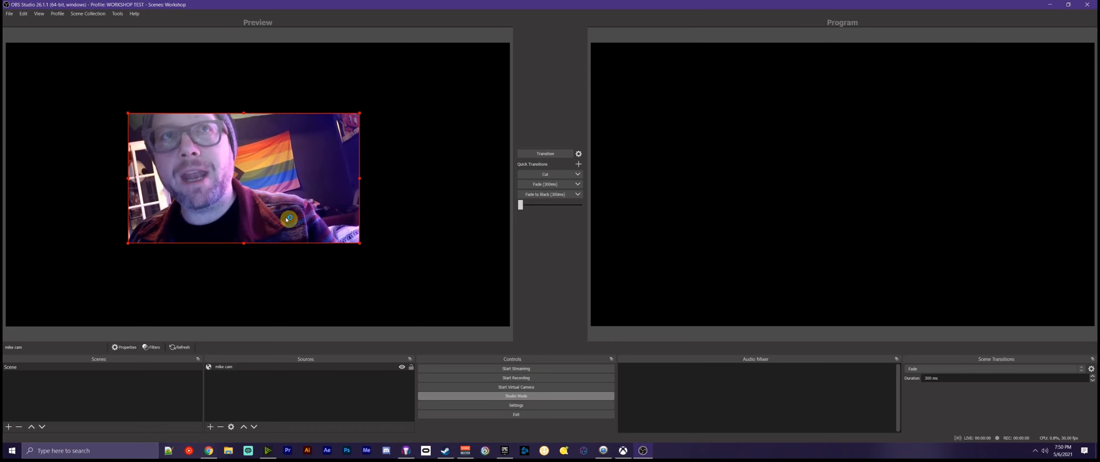
# Rotate the camera source 90 degrees clockwise, centre it on the preview canvas, and send the scene to Program.
pyautogui.rightClick(245, 198)
pyautogui.moveTo(288, 359)
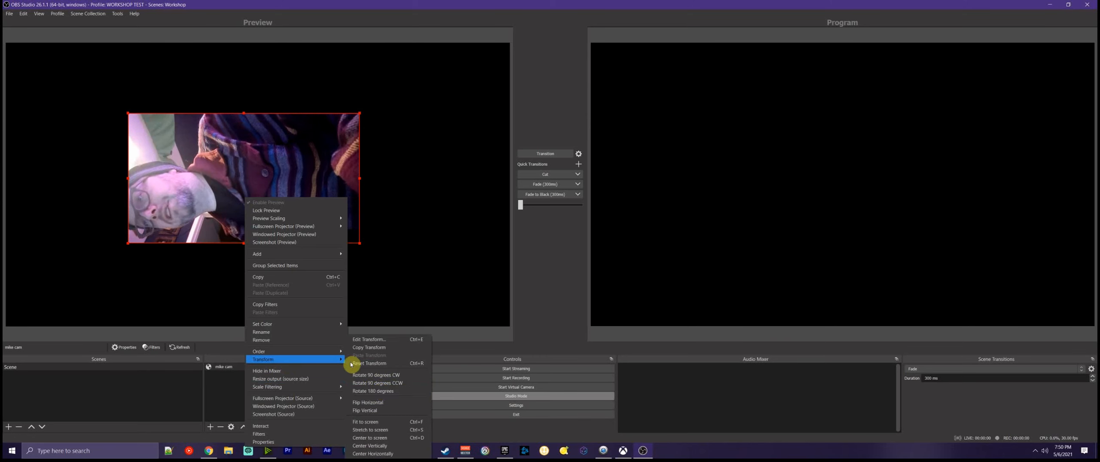
pyautogui.click(379, 375)
pyautogui.moveTo(192, 225); pyautogui.dragTo(265, 167)
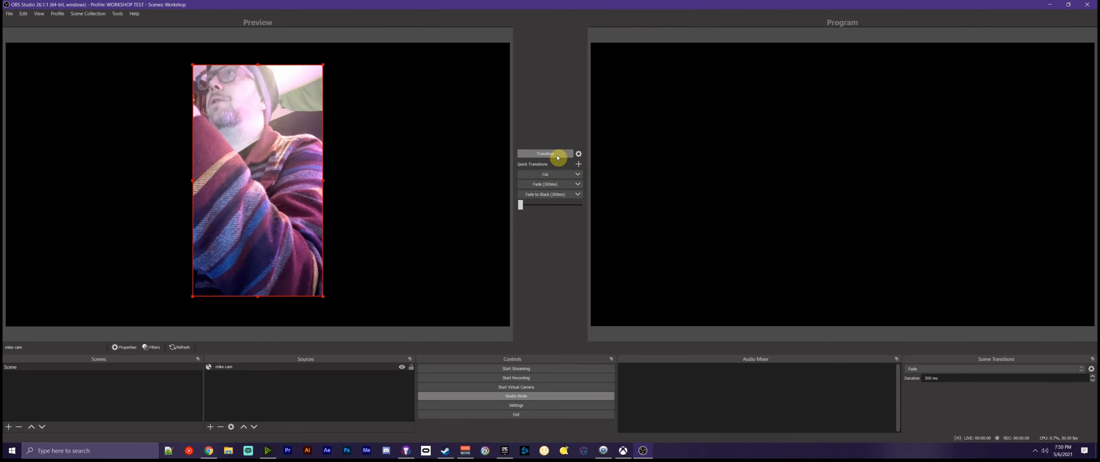
pyautogui.click(558, 155)
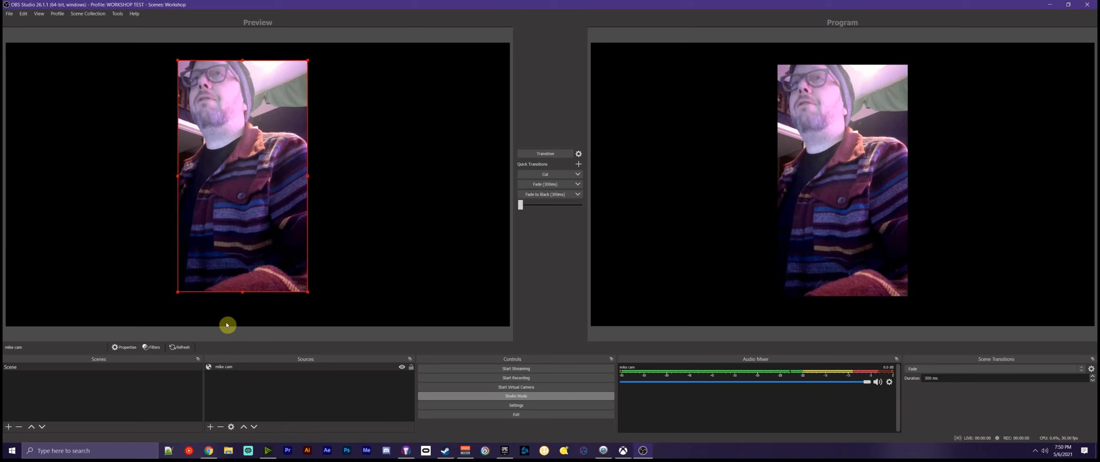
# Open the camera source's filters and add an Image Mask/Blend effect filter with its default name.
pyautogui.rightClick(234, 367)
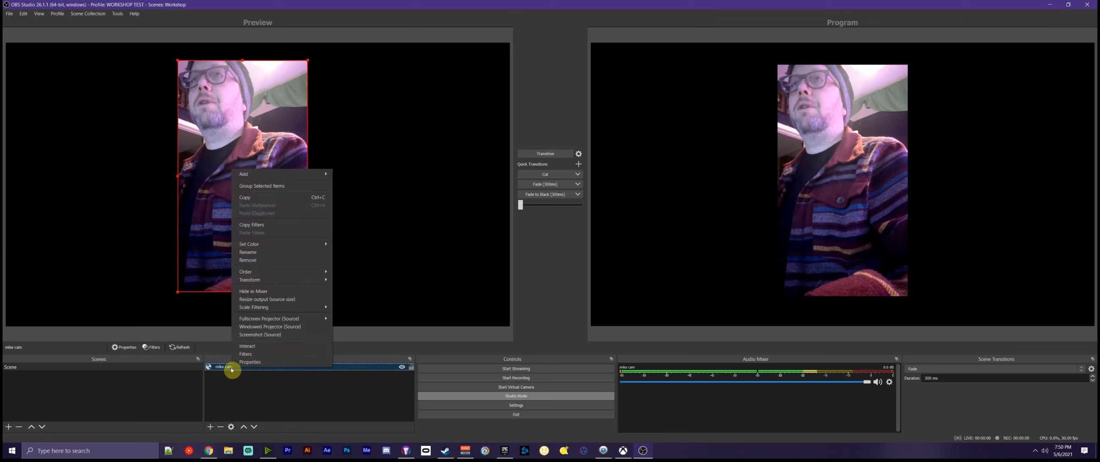
pyautogui.click(245, 354)
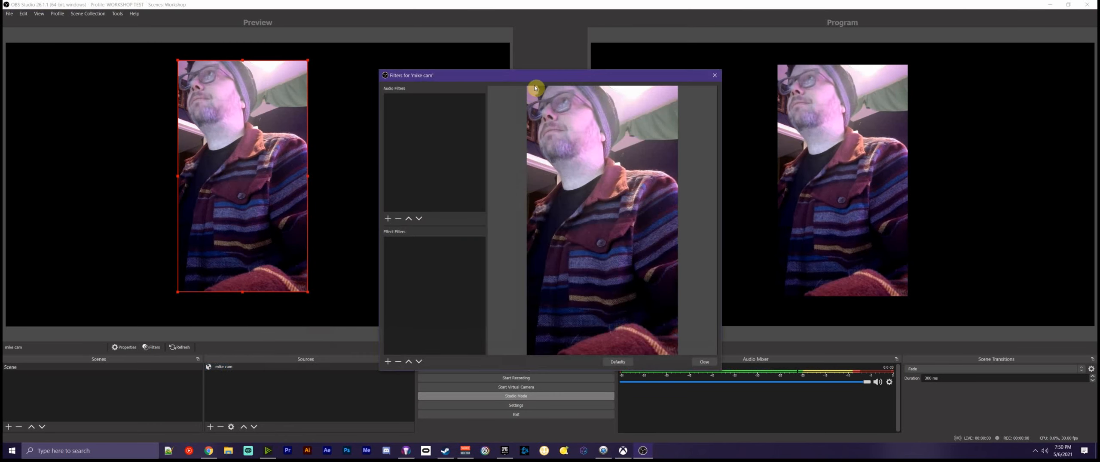
pyautogui.moveTo(569, 81); pyautogui.dragTo(606, 43)
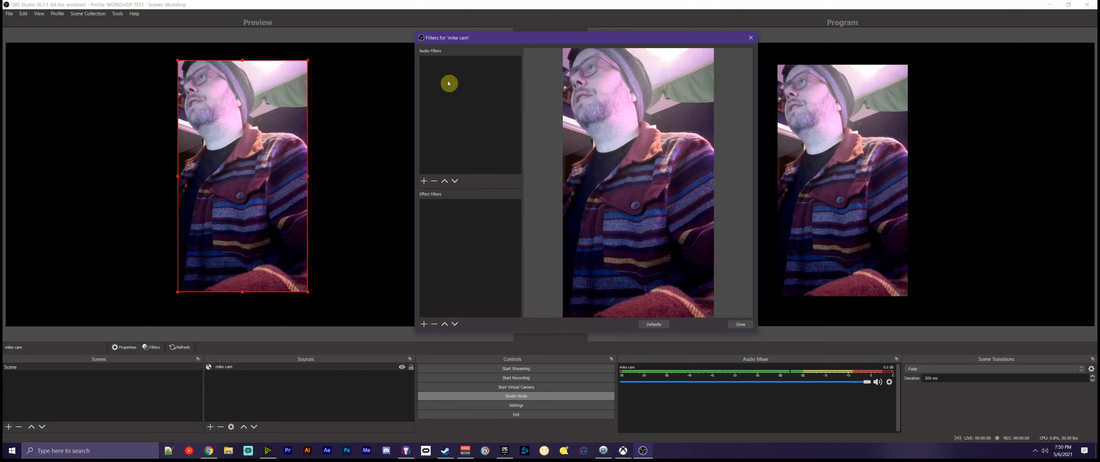
pyautogui.click(424, 324)
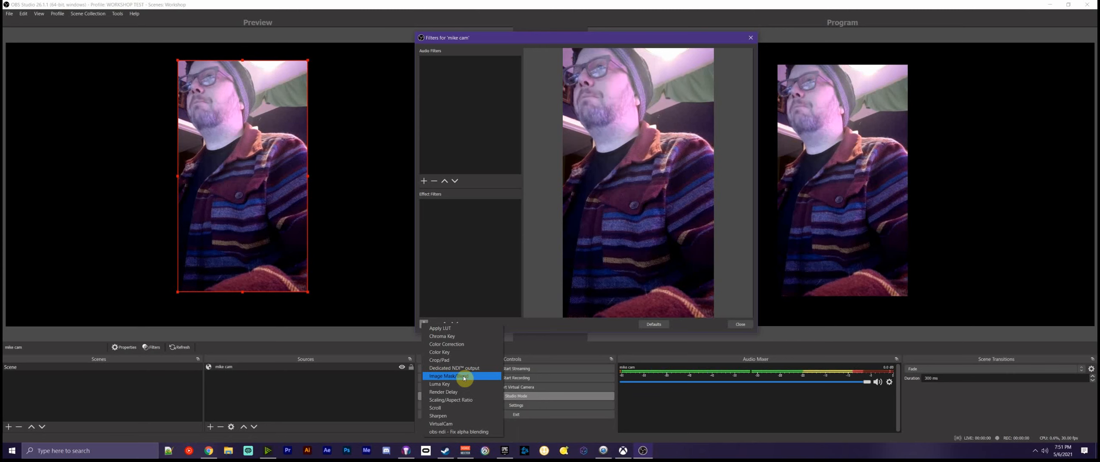
pyautogui.click(464, 376)
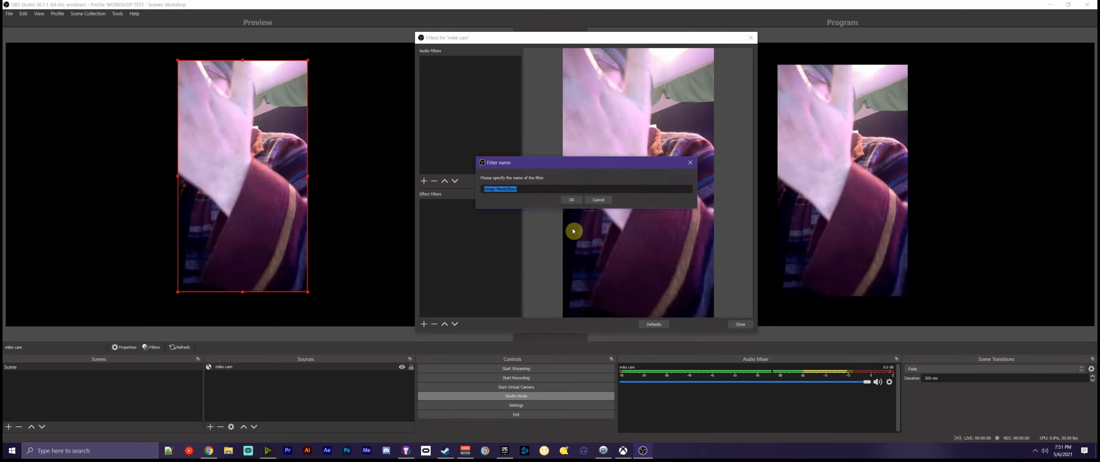
pyautogui.click(572, 199)
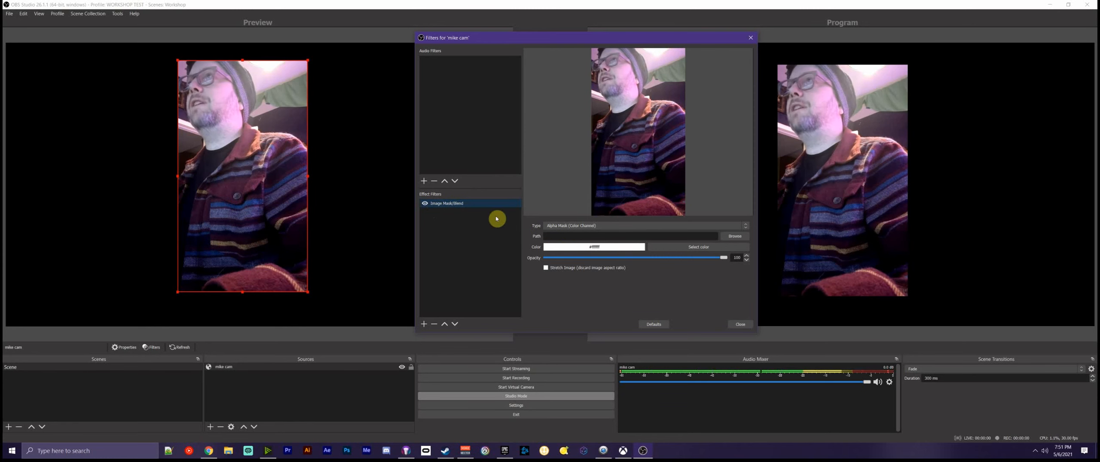
# Keep the mask type at Alpha Mask (Color Channel) and load circle.png from the masks folder as the mask image.
pyautogui.click(553, 226)
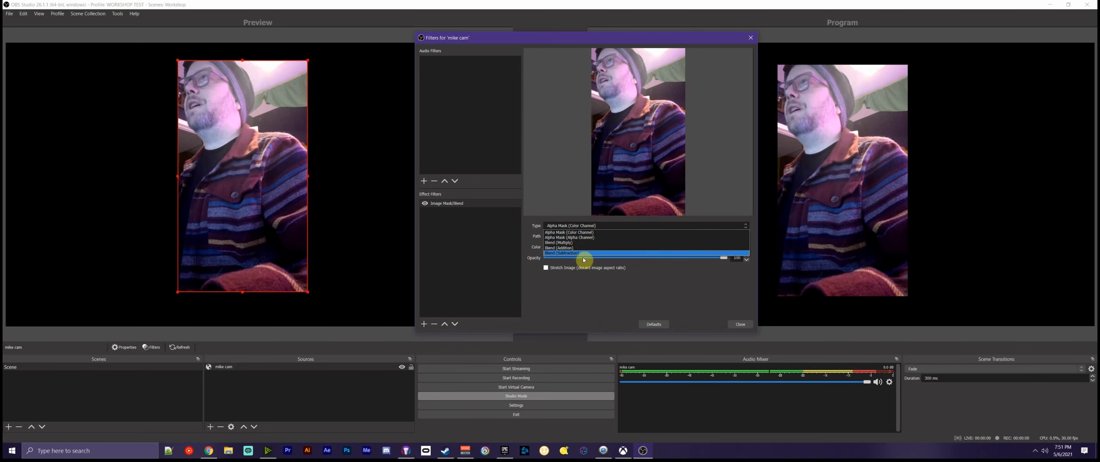
pyautogui.click(556, 232)
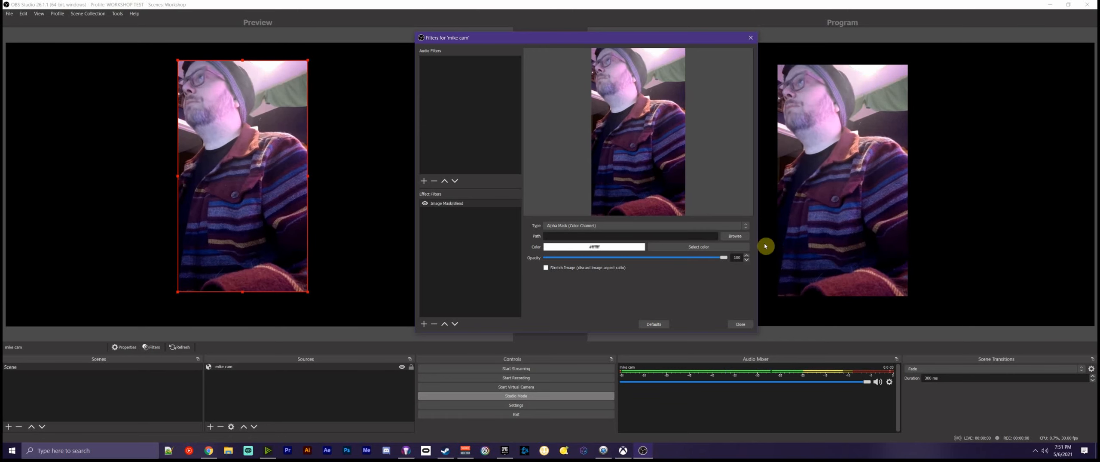
pyautogui.click(735, 239)
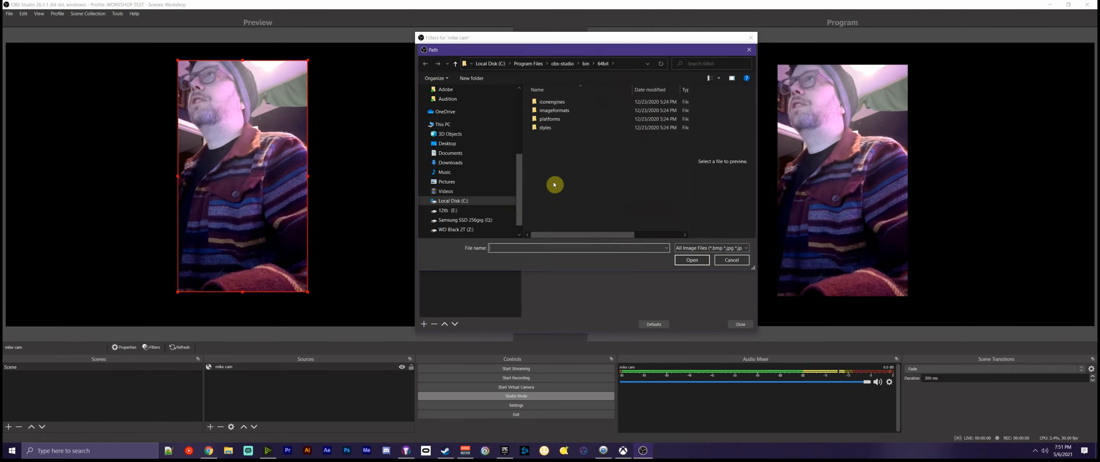
pyautogui.scroll(5, 485, 151)
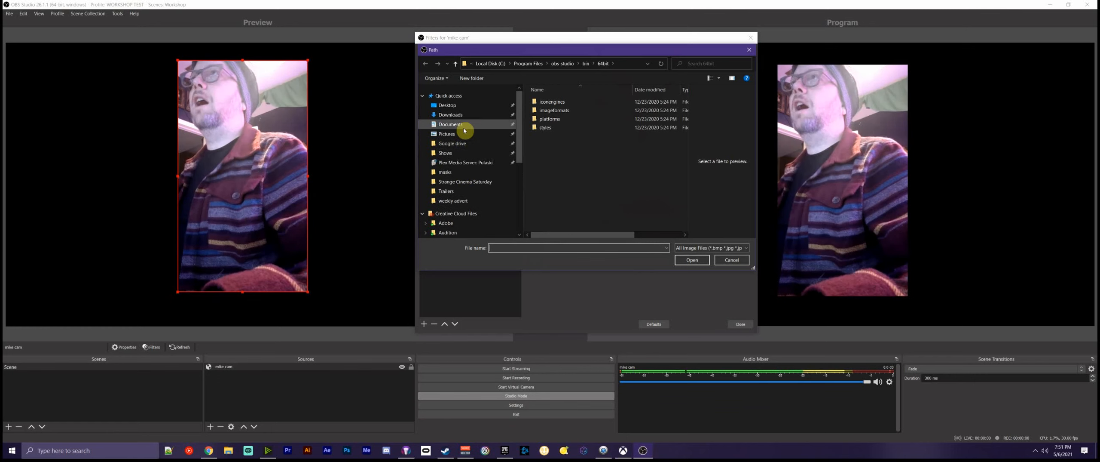
pyautogui.click(467, 174)
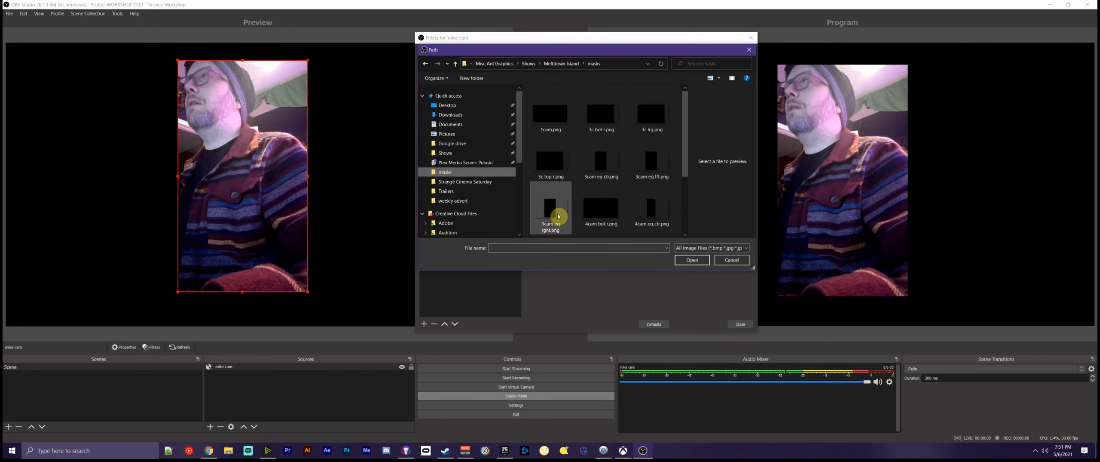
pyautogui.scroll(-2, 591, 202)
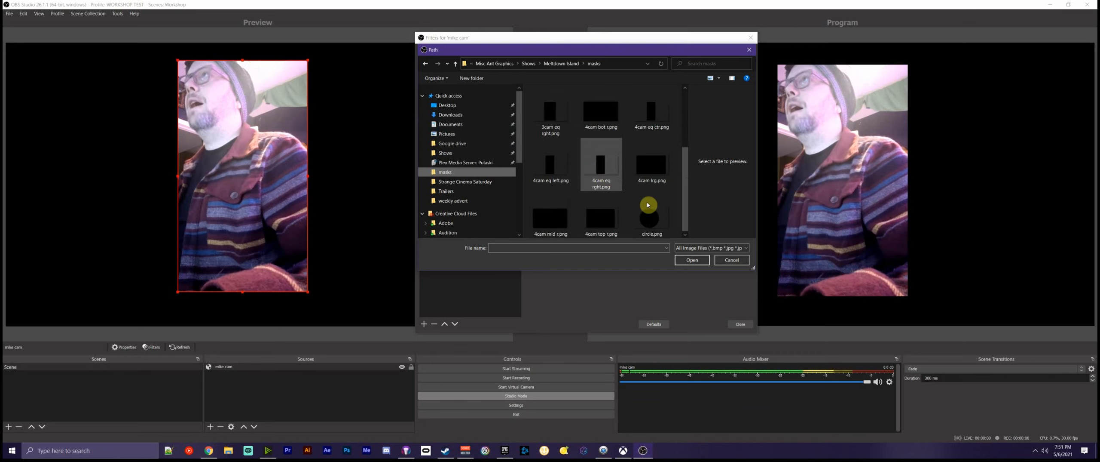
pyautogui.click(652, 215)
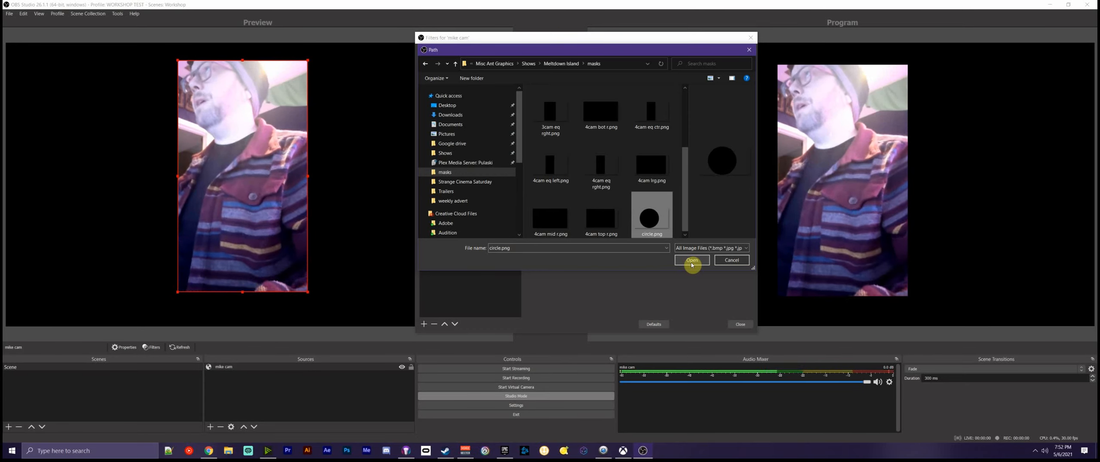
pyautogui.click(692, 260)
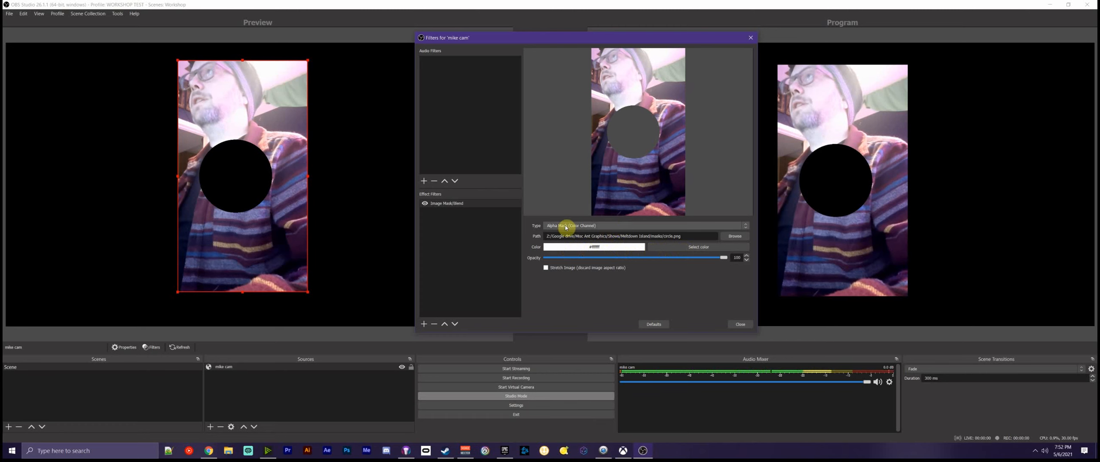
# Change the mask type to Alpha Mask (Alpha Channel) and close the camera source's filters.
pyautogui.click(592, 226)
pyautogui.click(593, 237)
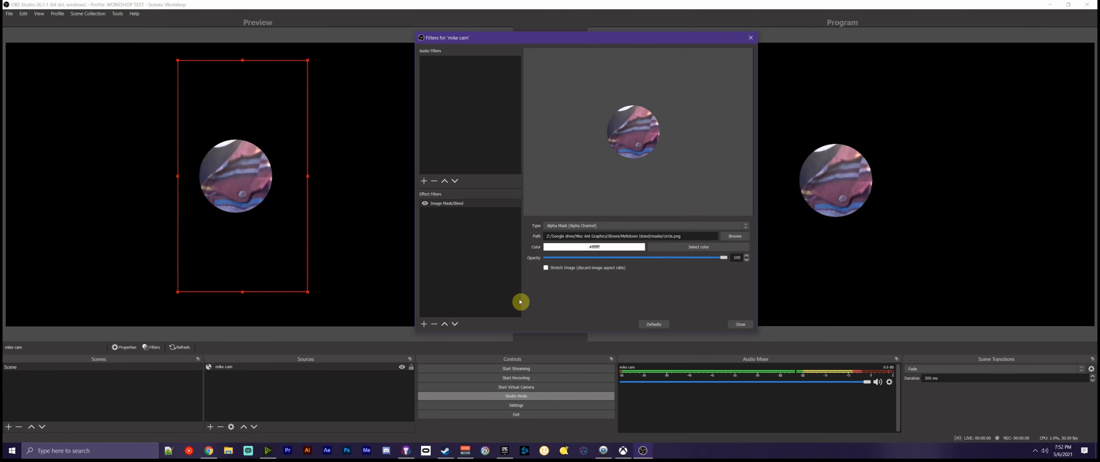
pyautogui.click(742, 324)
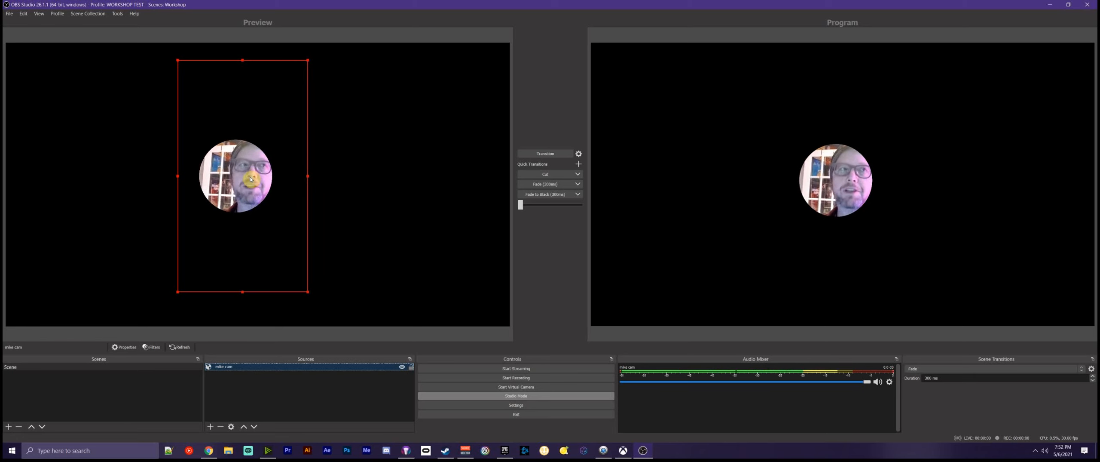
# Send the masked camera scene to Program, then move the camera source to the right side of the preview canvas and transition again.
pyautogui.click(545, 155)
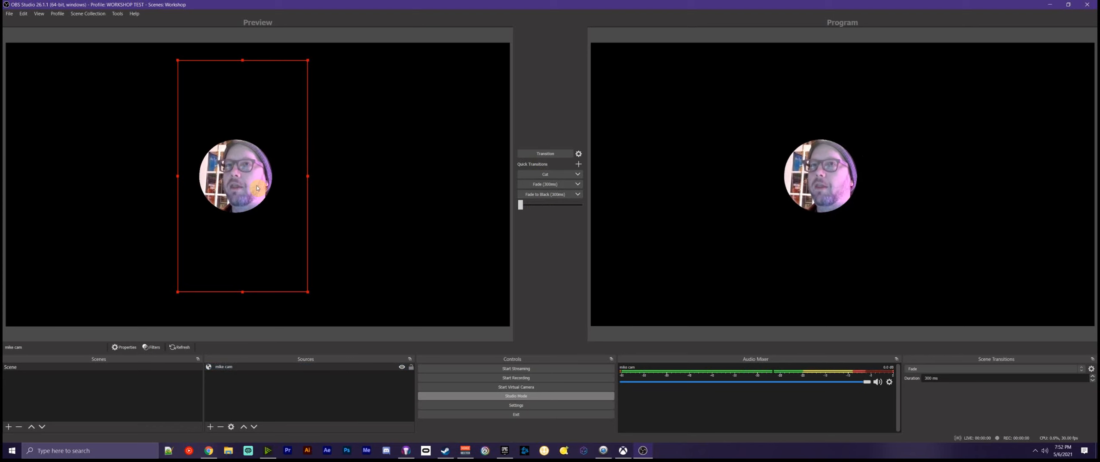
pyautogui.moveTo(257, 188); pyautogui.dragTo(398, 175)
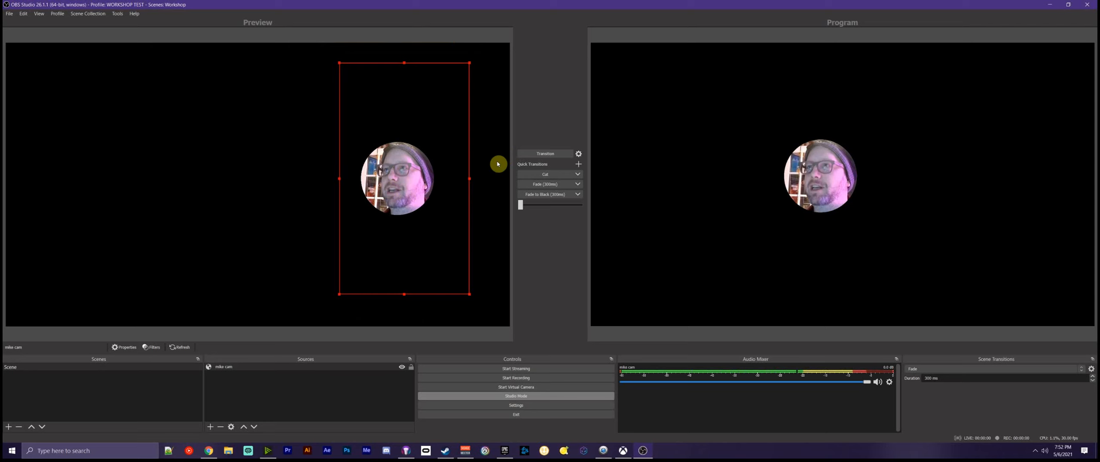
pyautogui.click(545, 154)
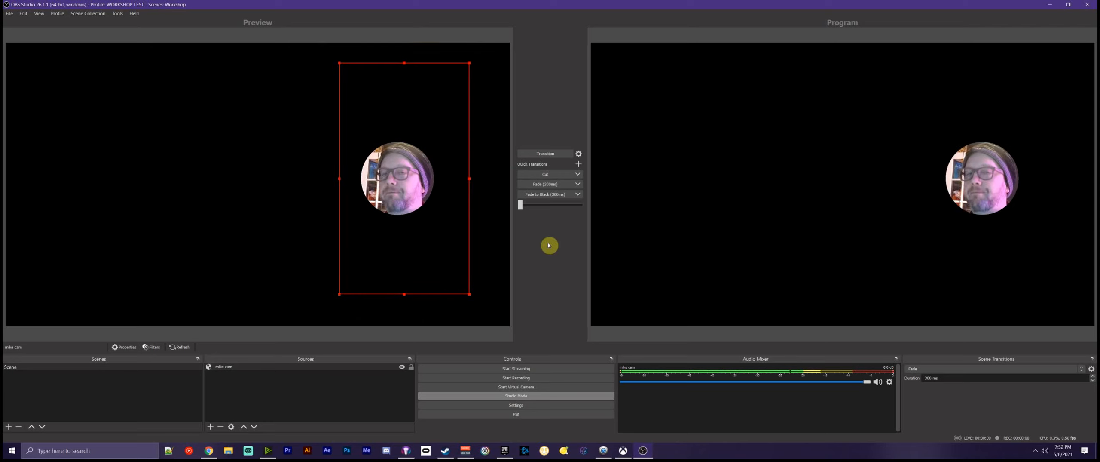